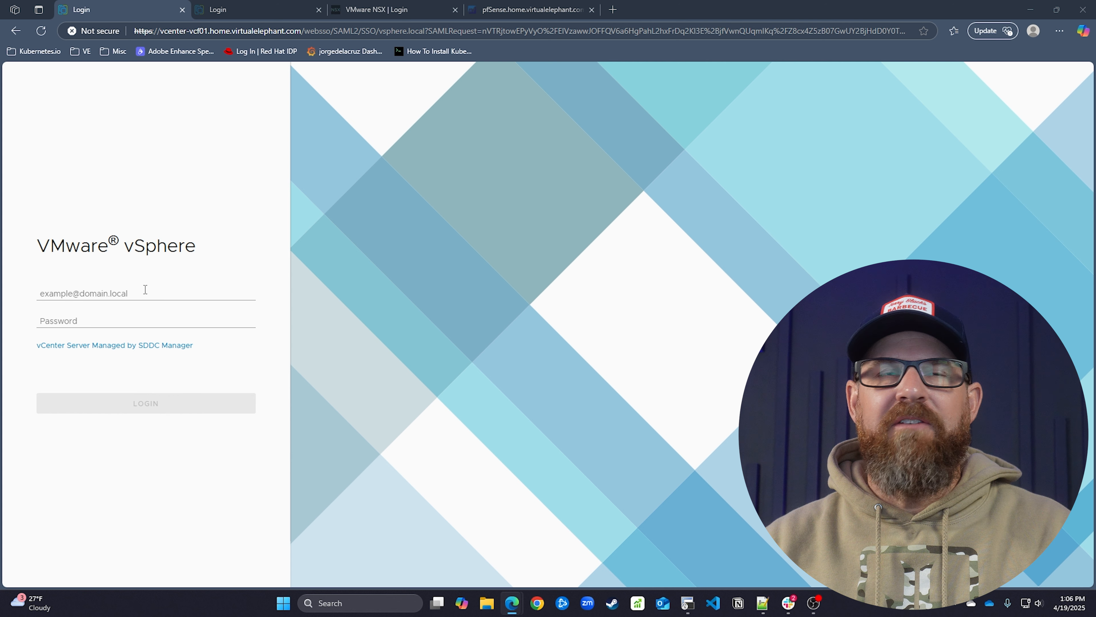
Sign in to vCenter as the SSO administrator, correcting the password after the invalid-credentials error
left_click(151, 292)
type("administrator@vsphere.local")
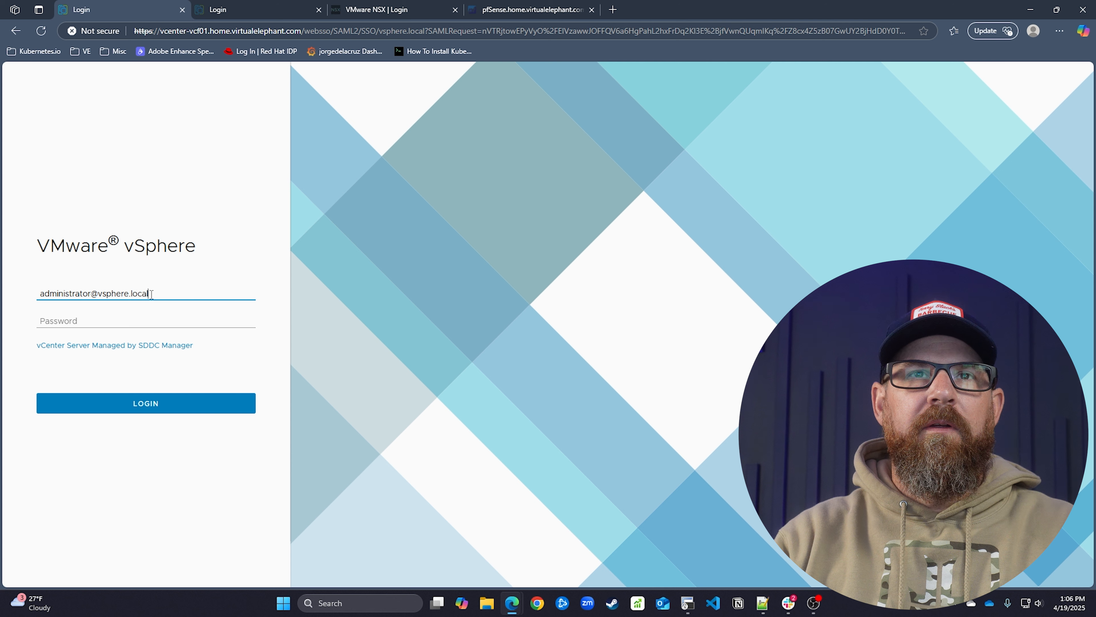
key("Tab")
type("••")
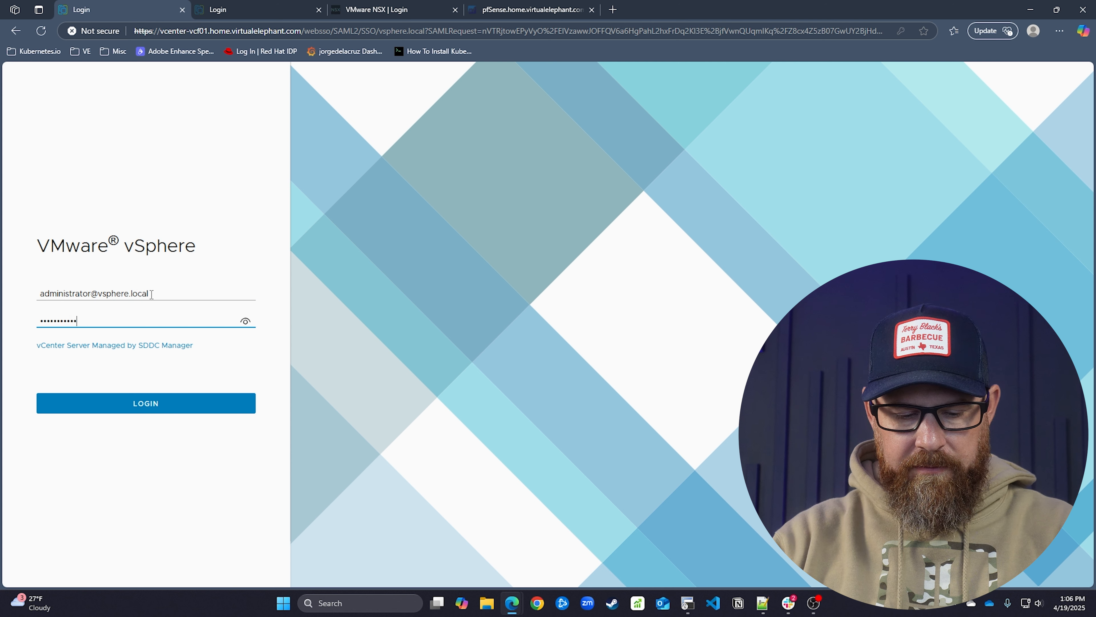
key("Return")
left_click_drag(150, 303, 45, 307)
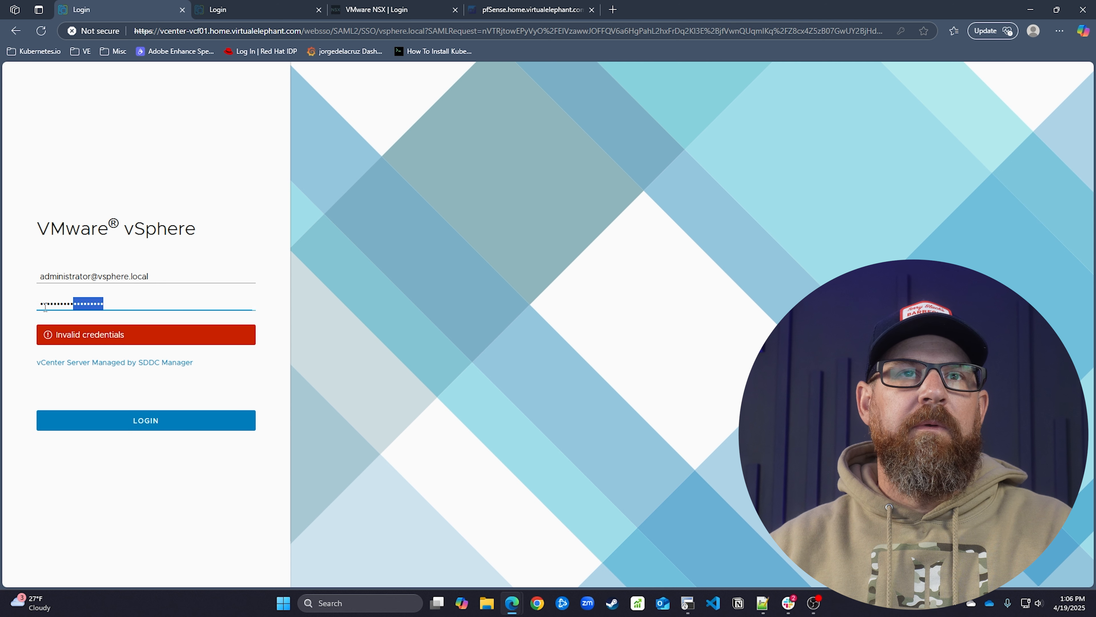
type("••")
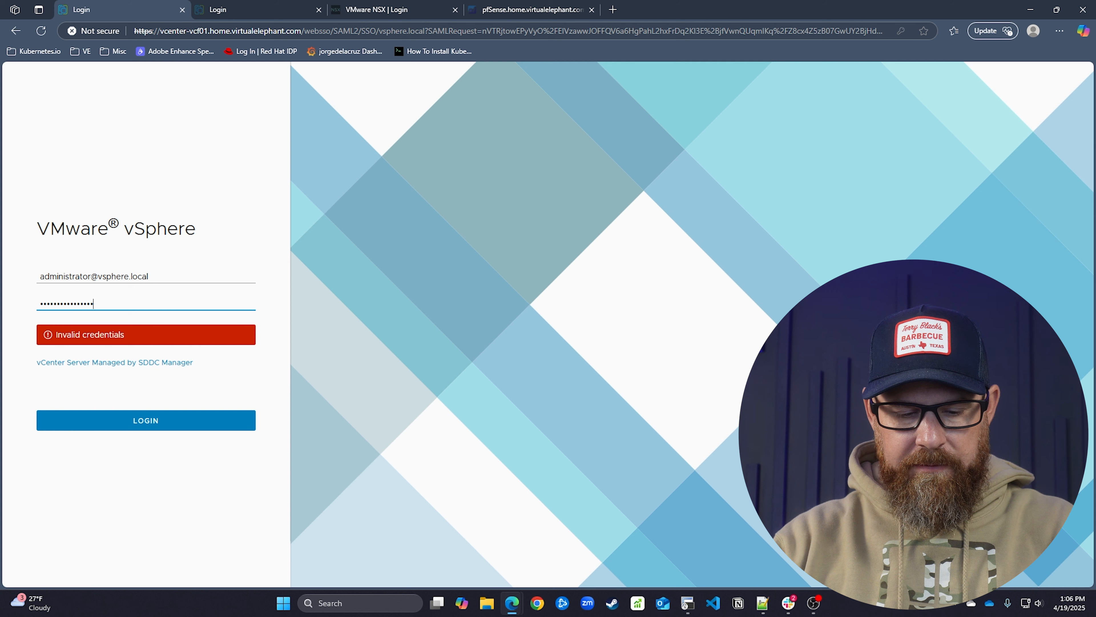
type("•")
key("Return")
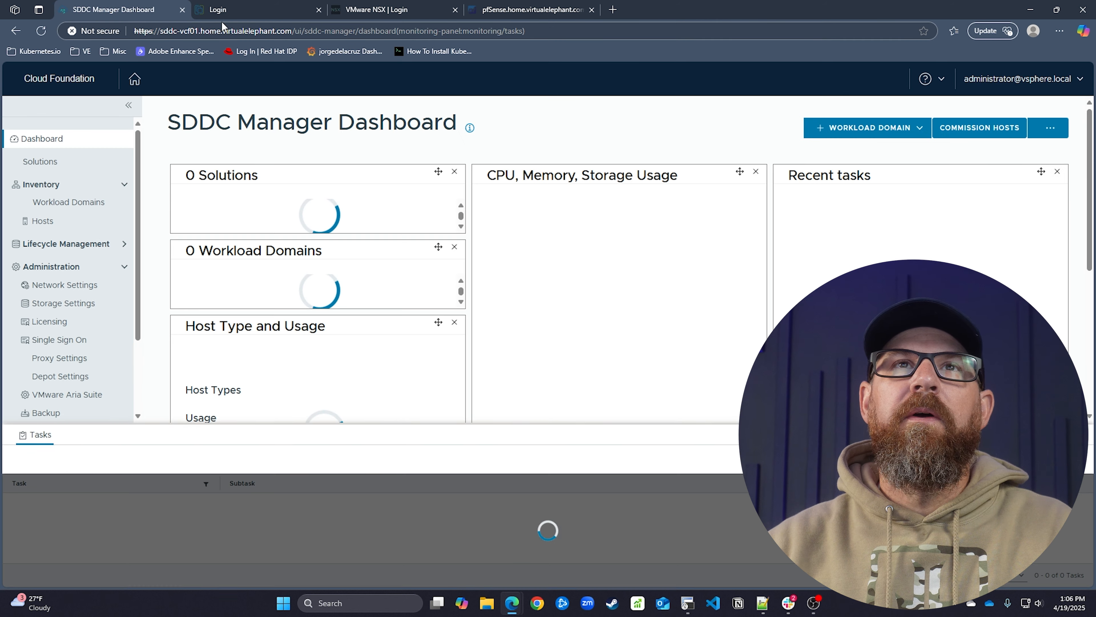
left_click(247, 12)
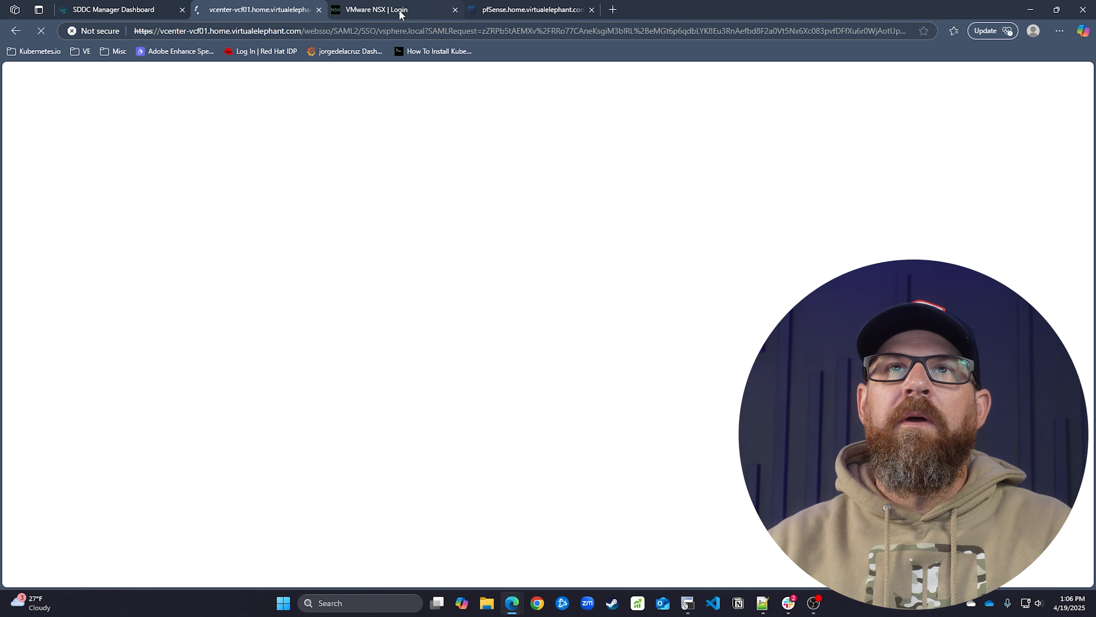
Sign in to NSX Manager as admin past the certificate warning and mark all notifications read
left_click(402, 12)
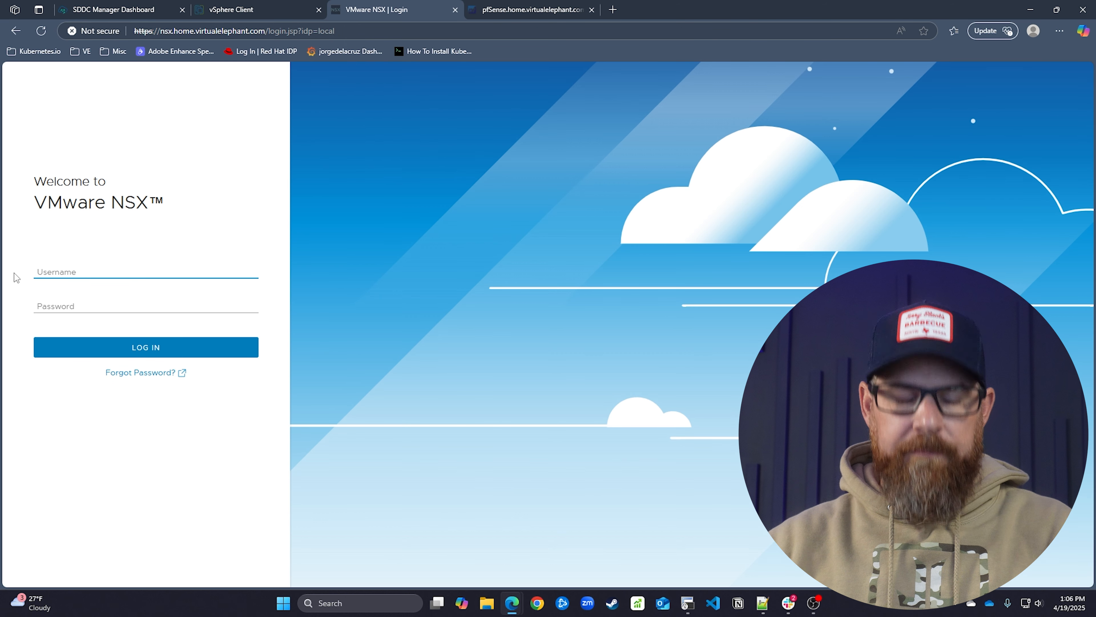
type("admin")
key("Tab")
type("V")
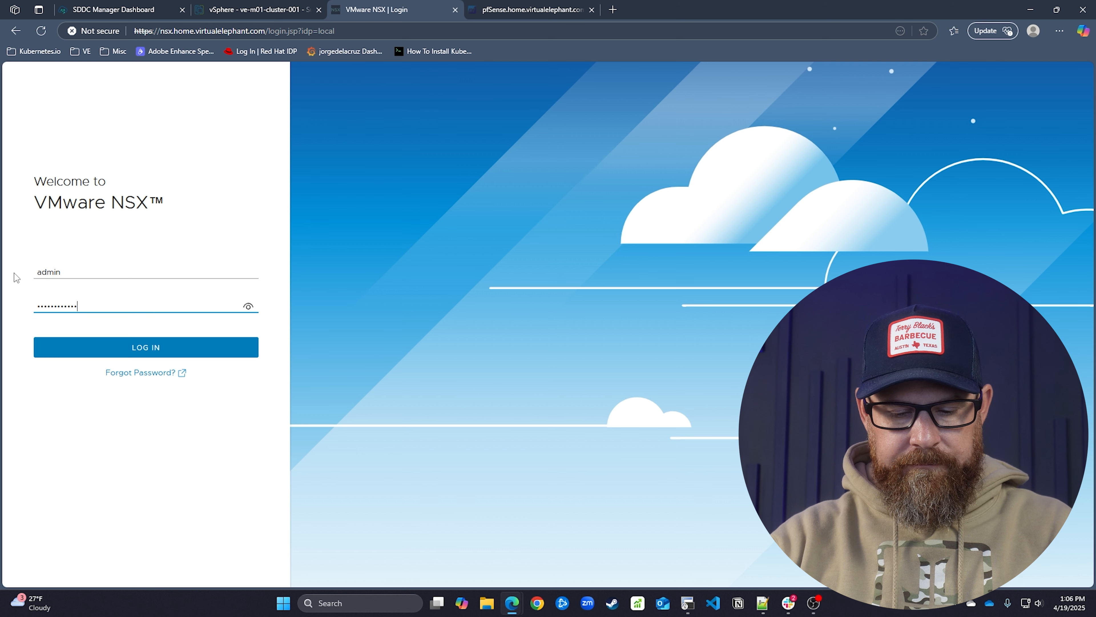
key("Return")
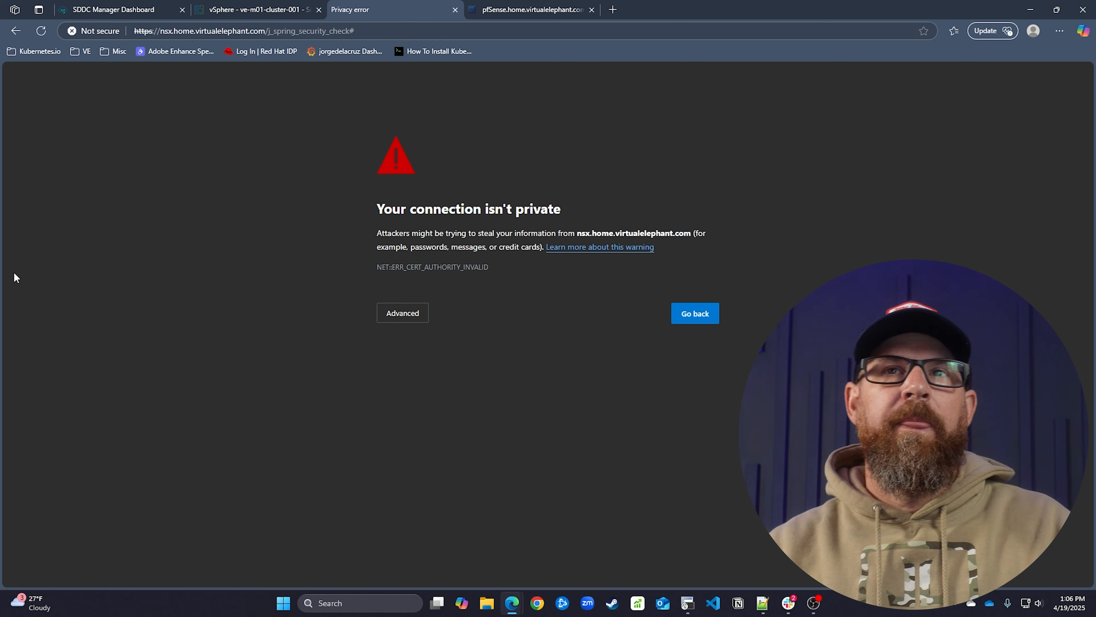
left_click(381, 319)
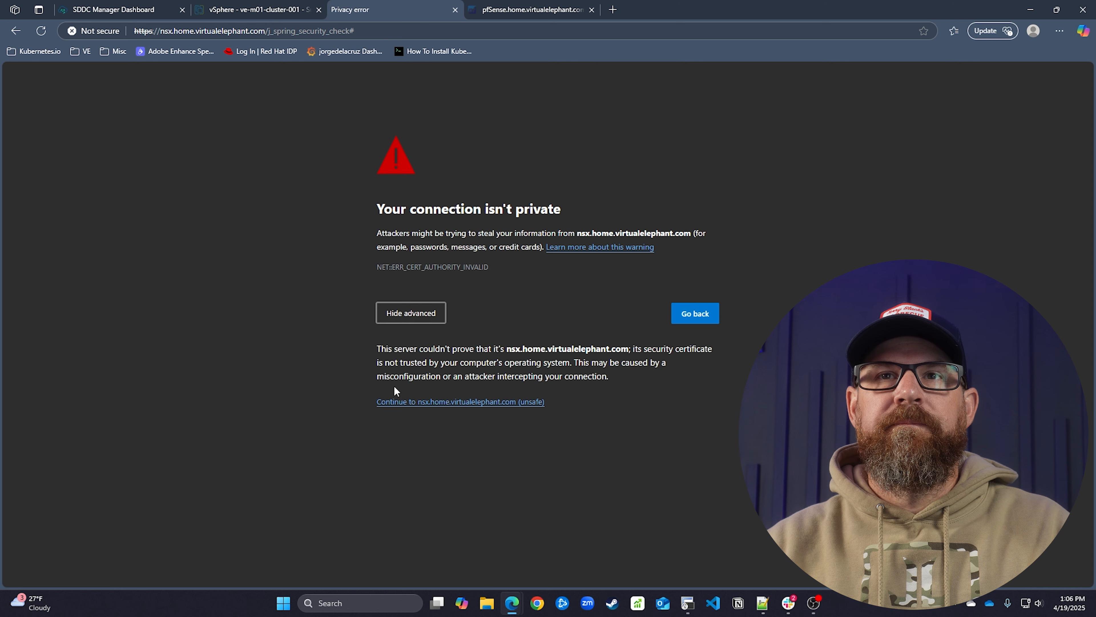
left_click(421, 407)
left_click(594, 114)
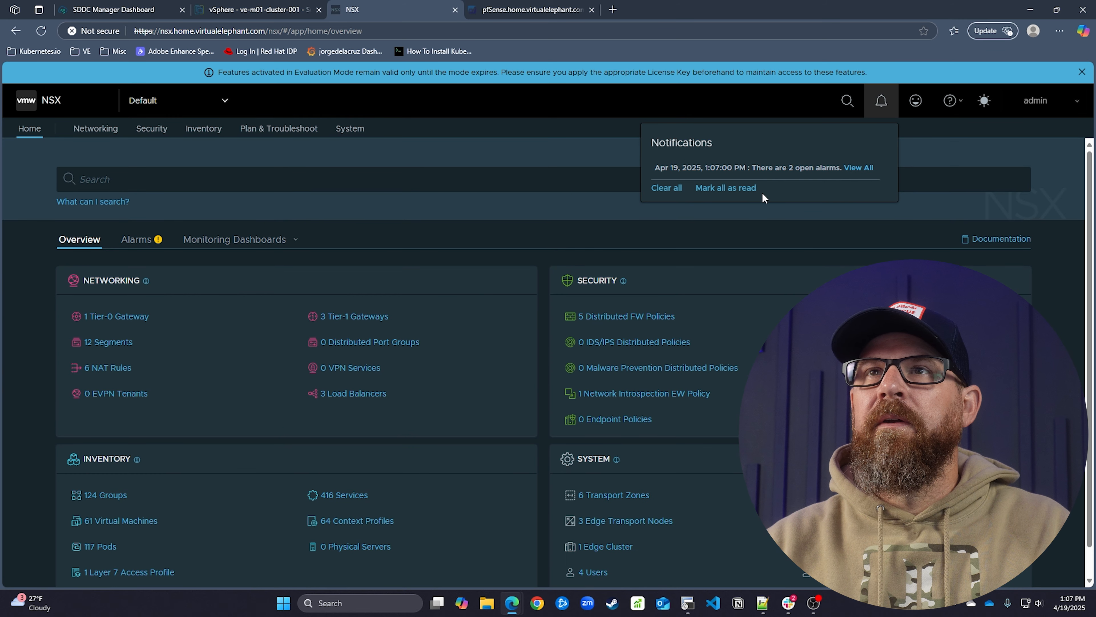
left_click(753, 190)
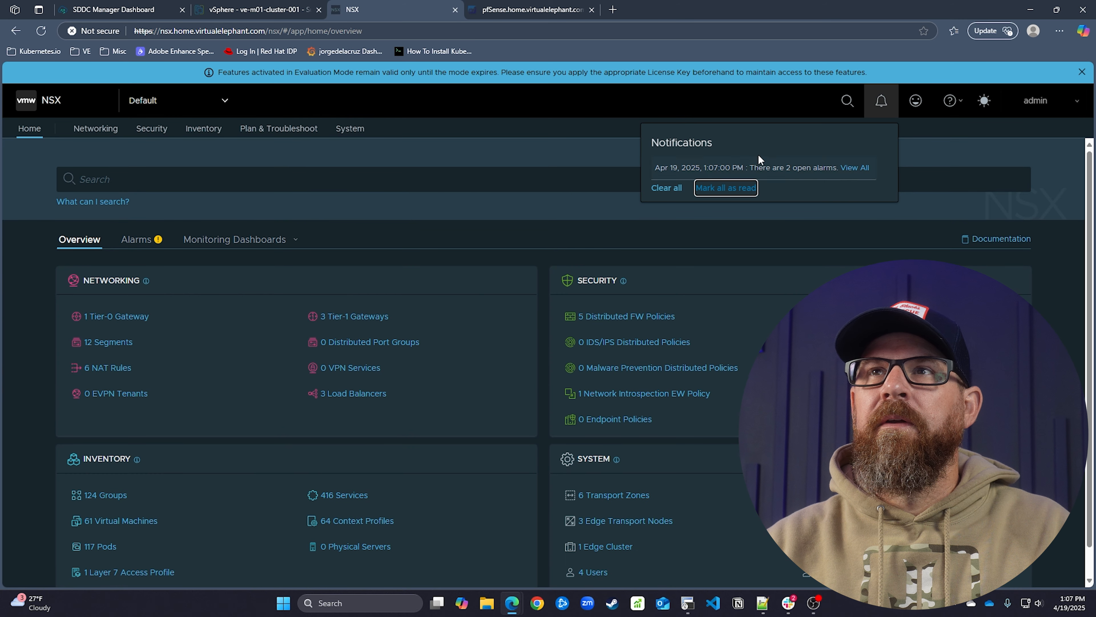
Dismiss the evaluation licence notice and pan the Network Topology diagram to the ve1-t1-az1 branch
left_click(97, 130)
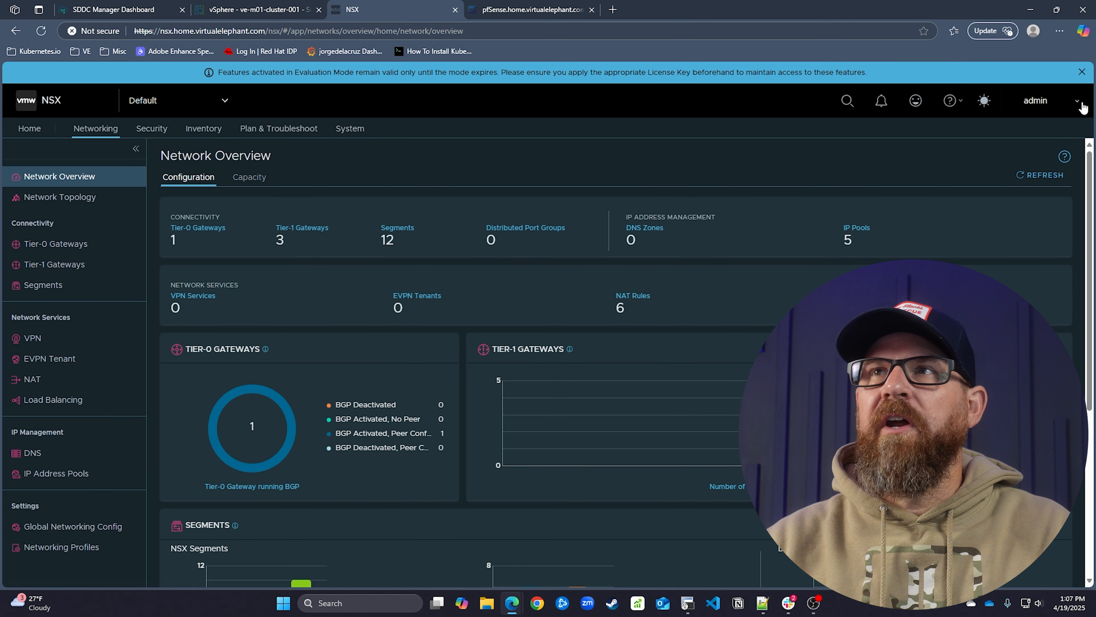
left_click(1082, 71)
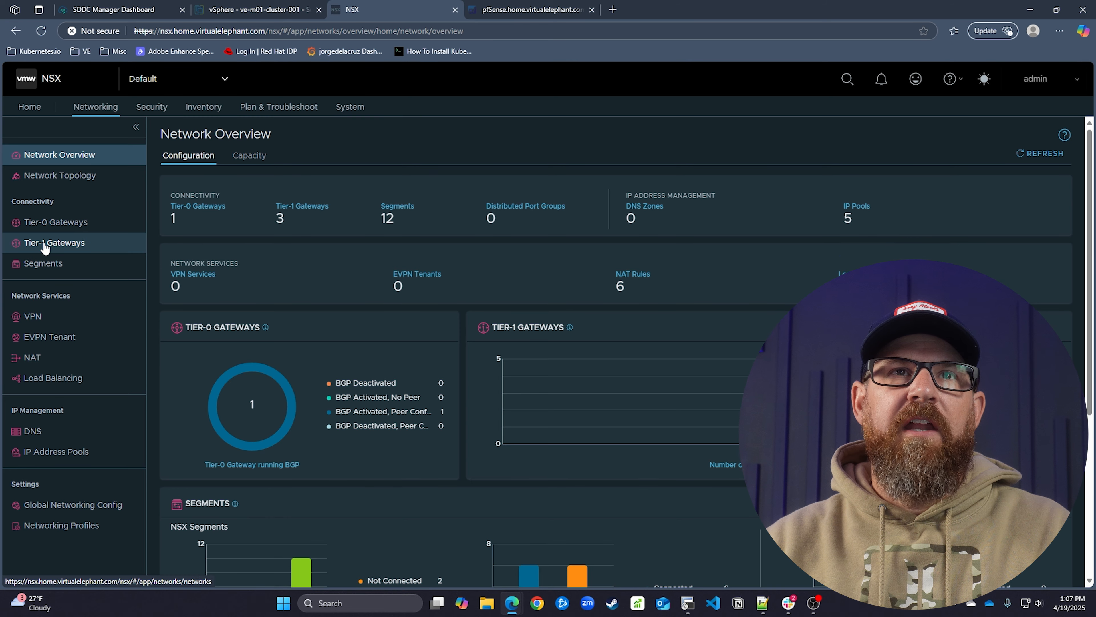
left_click(82, 183)
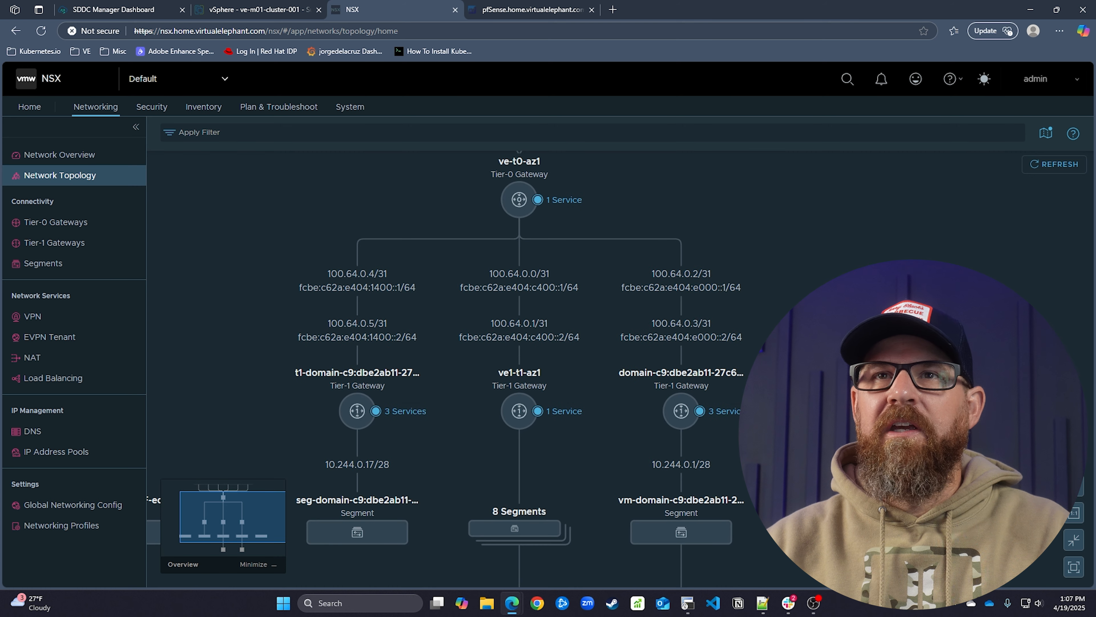
left_click_drag(607, 408, 596, 234)
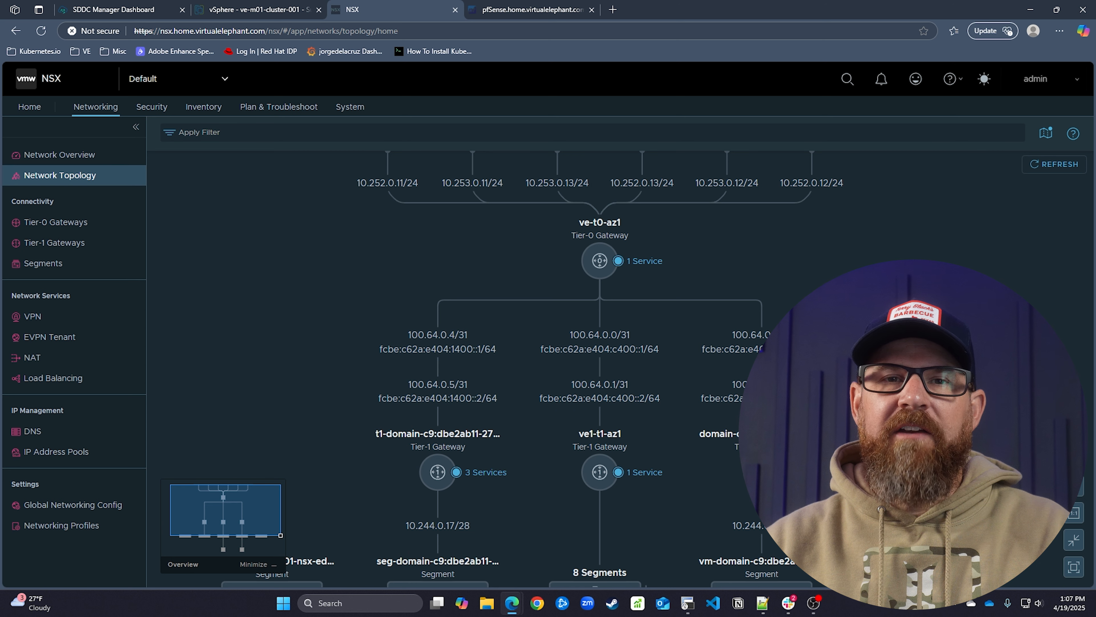
left_click_drag(606, 380, 597, 286)
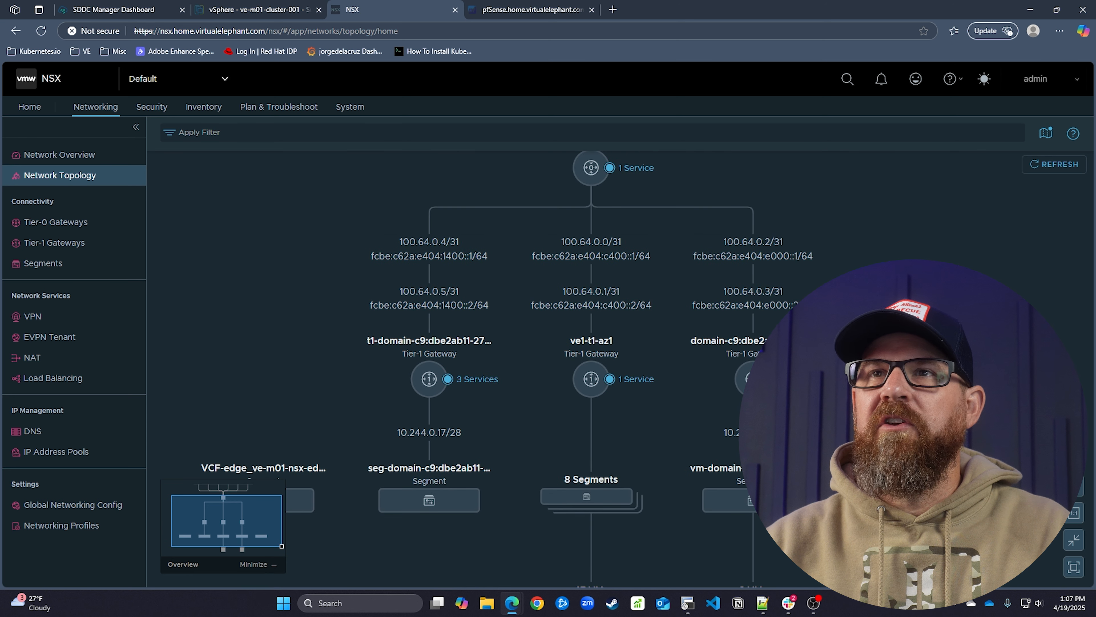
left_click_drag(547, 380, 545, 322)
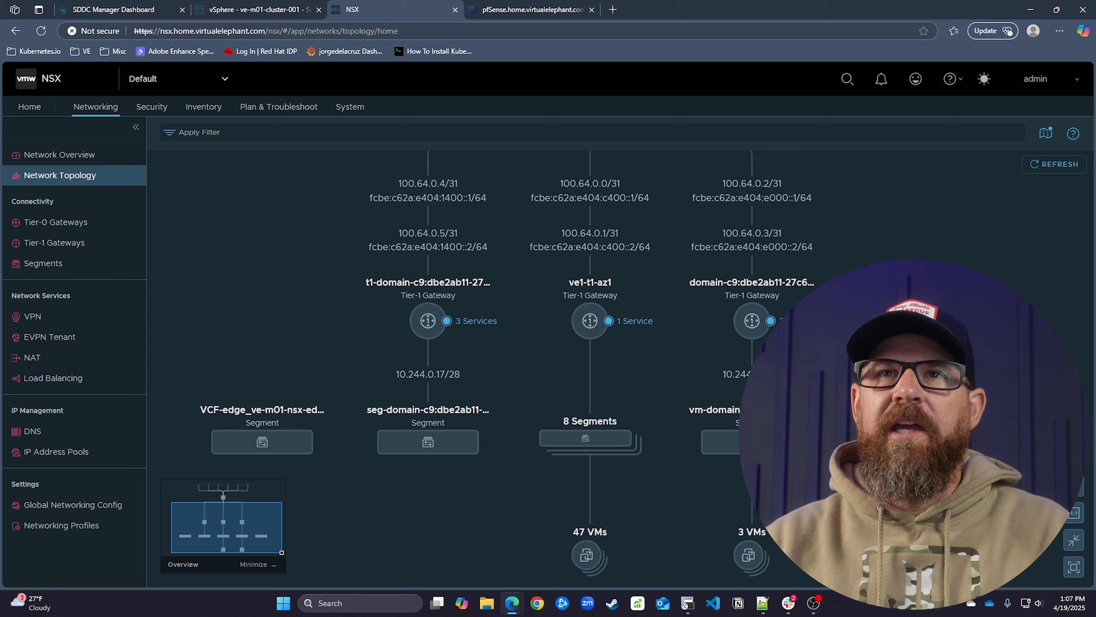
left_click_drag(905, 279, 903, 237)
mouse_move(915, 303)
left_mouse_down()
mouse_move(841, 297)
mouse_move(885, 287)
mouse_move(927, 312)
left_mouse_up()
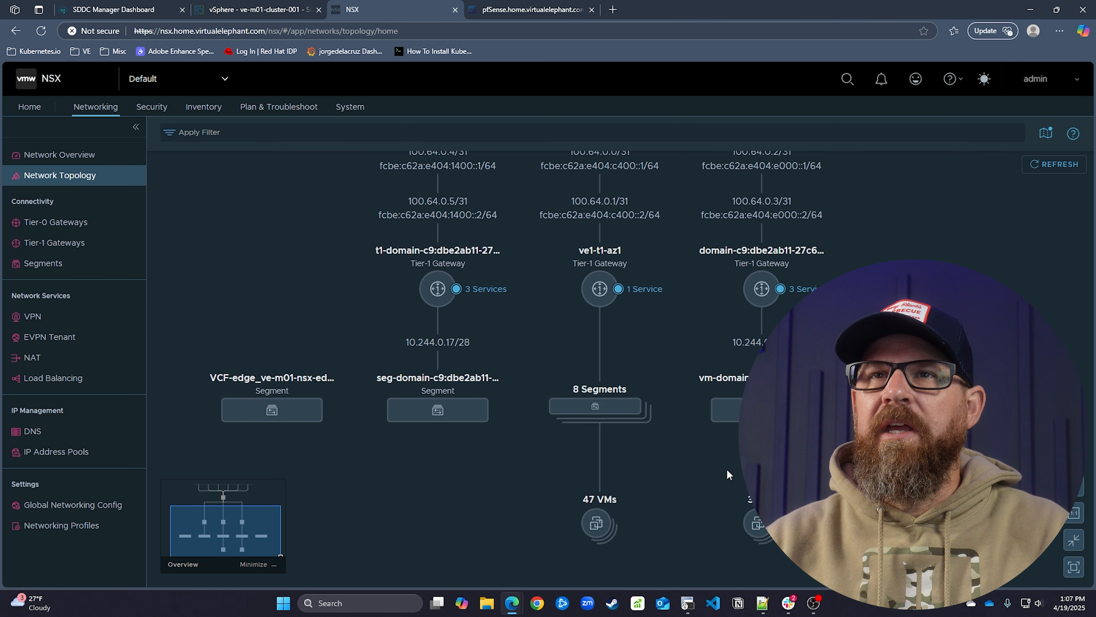
left_click_drag(727, 475, 715, 429)
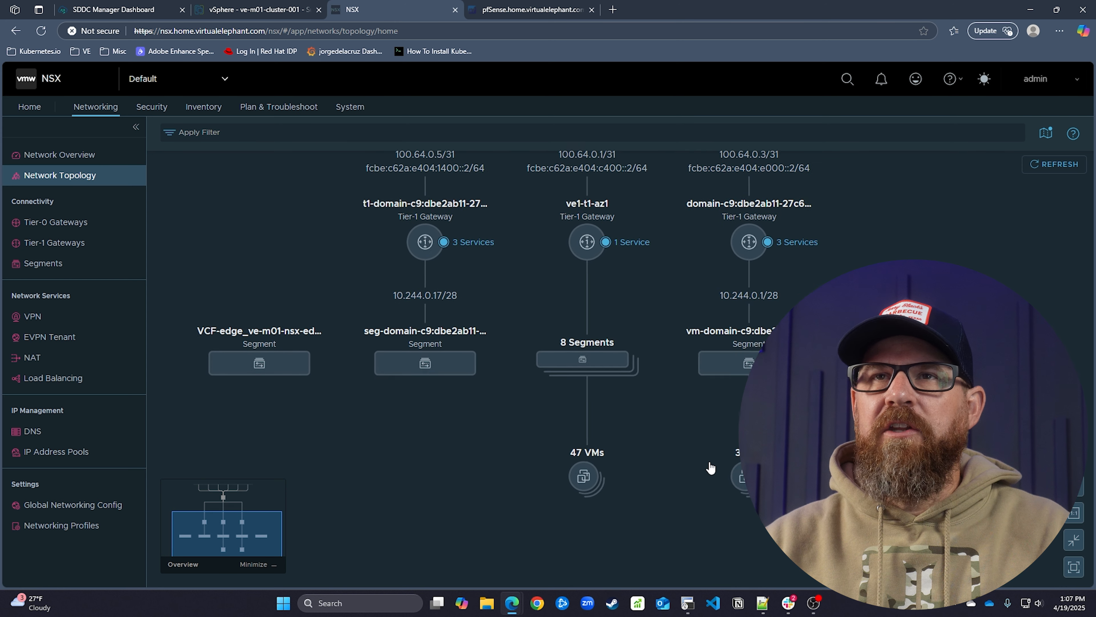
Expand the 8 Segments group, inspect the ve1-t1-az1 Tier-1 gateway details, then collapse the segments
left_click(592, 362)
scroll(677, 453, "down", 3)
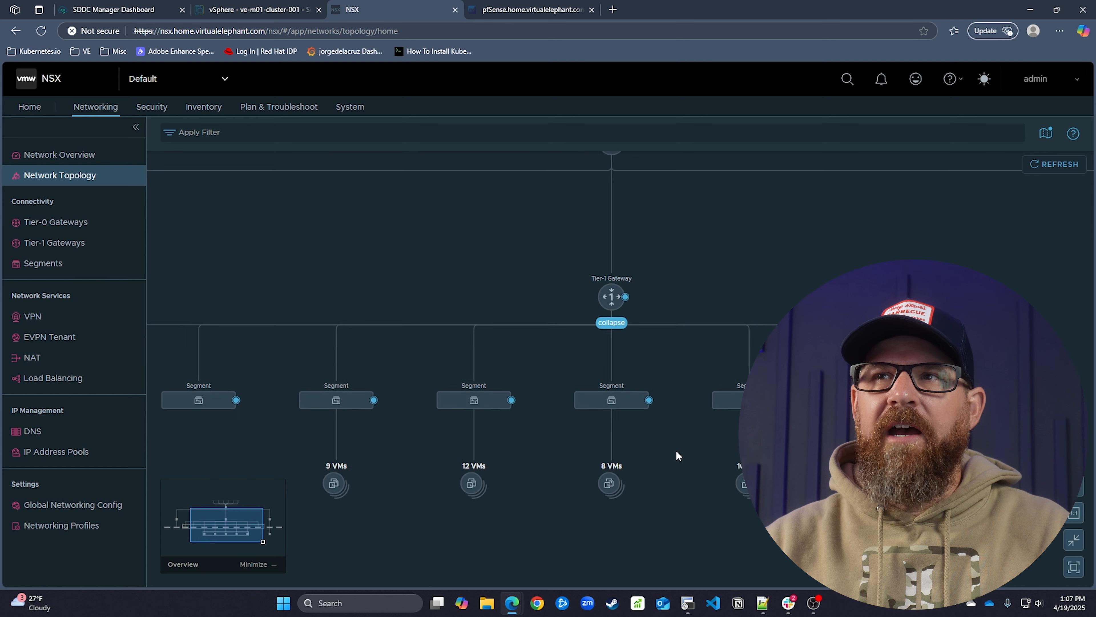
scroll(675, 450, "up", 3)
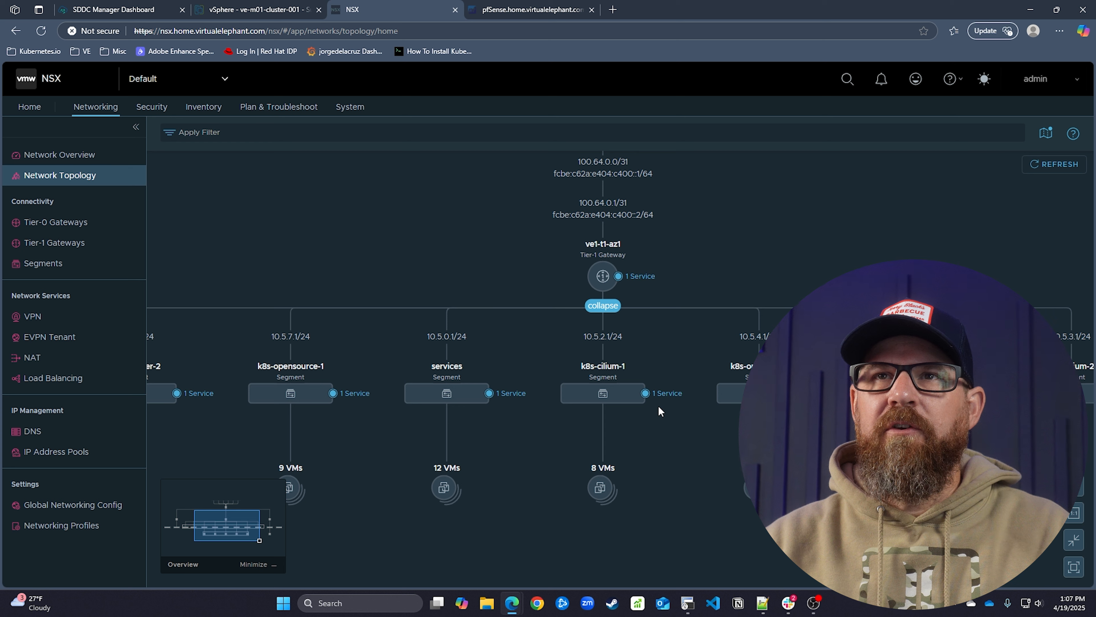
left_click(637, 405)
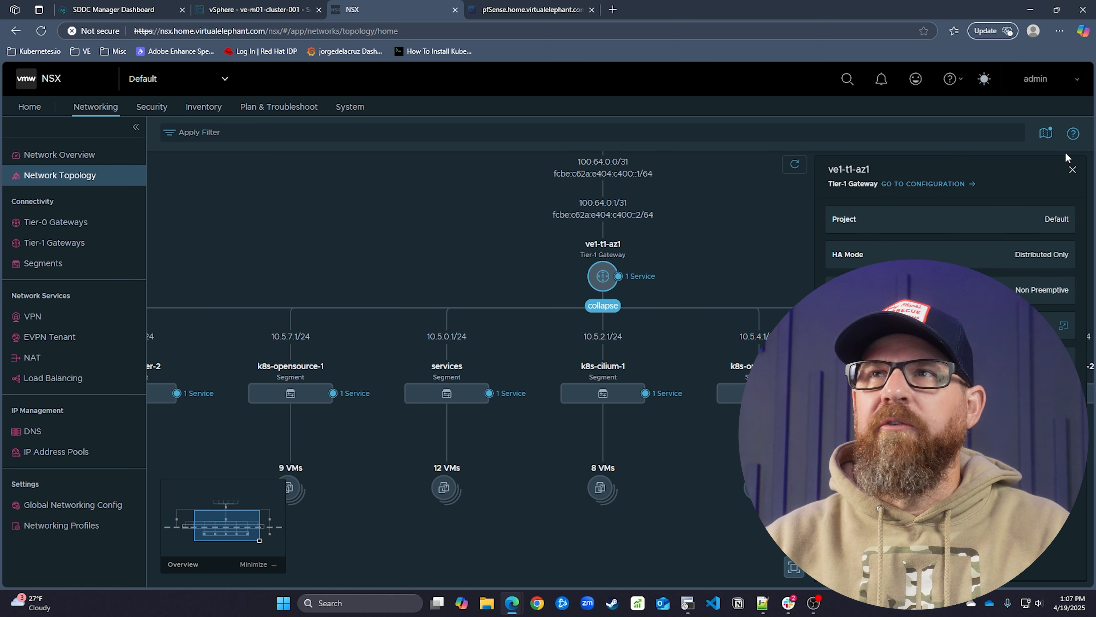
left_click(1074, 175)
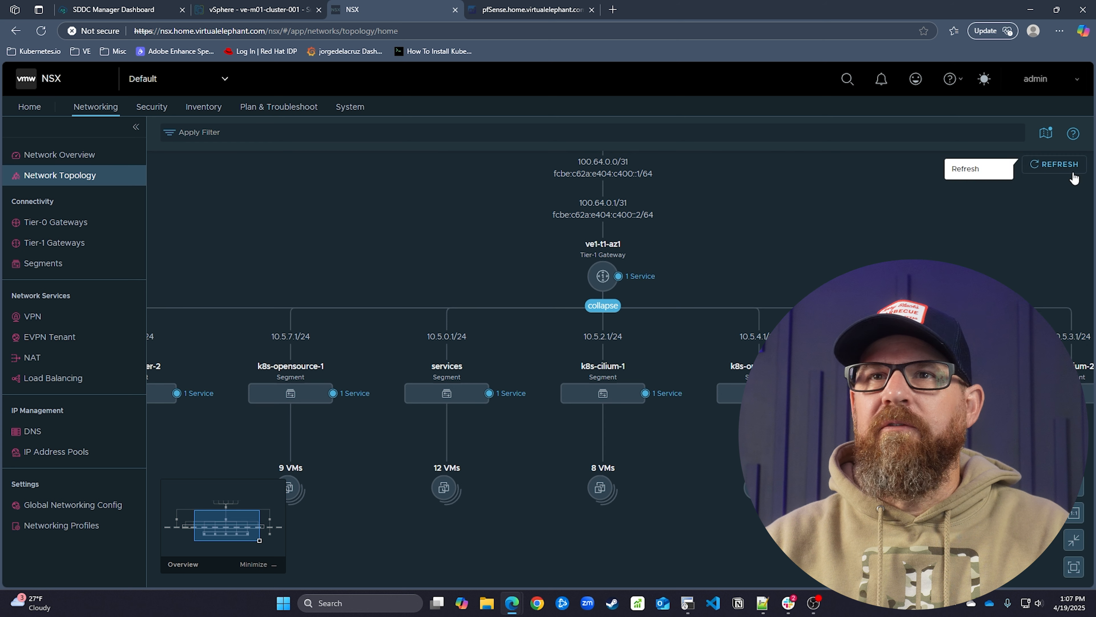
left_click(603, 305)
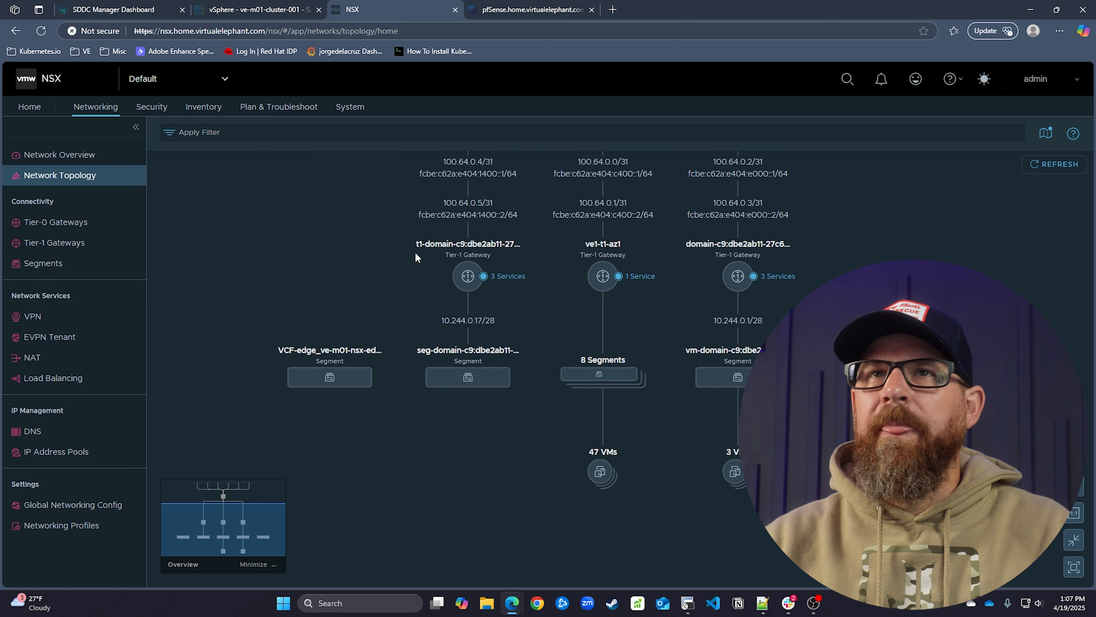
left_click(273, 16)
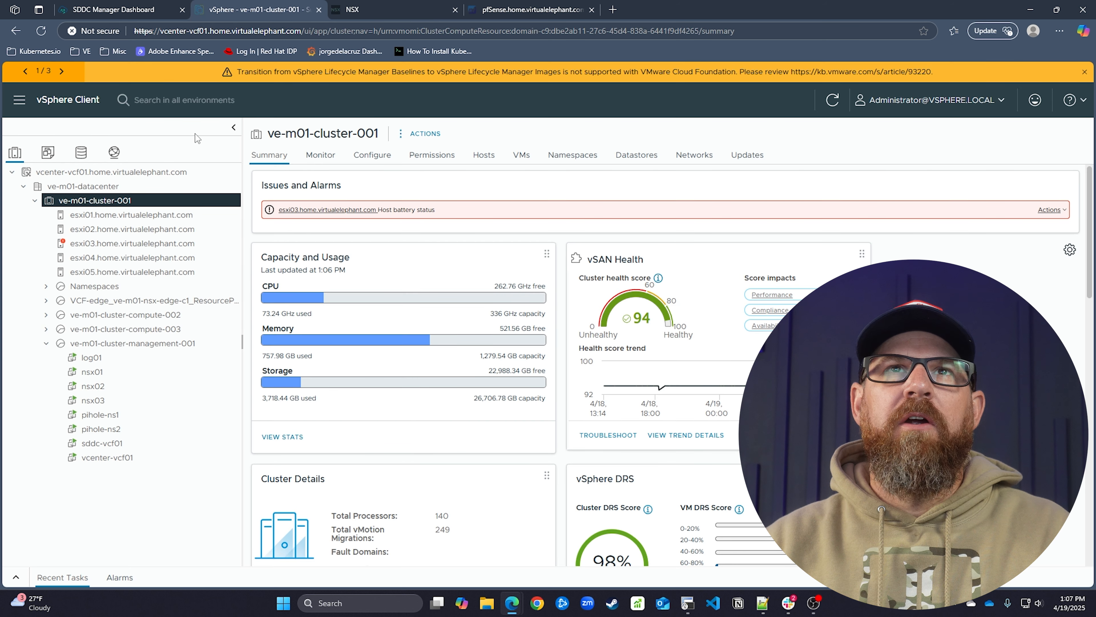
Dismiss the Lifecycle Manager and SDDC Manager notices and reset the host battery alarm to green
left_click(1084, 73)
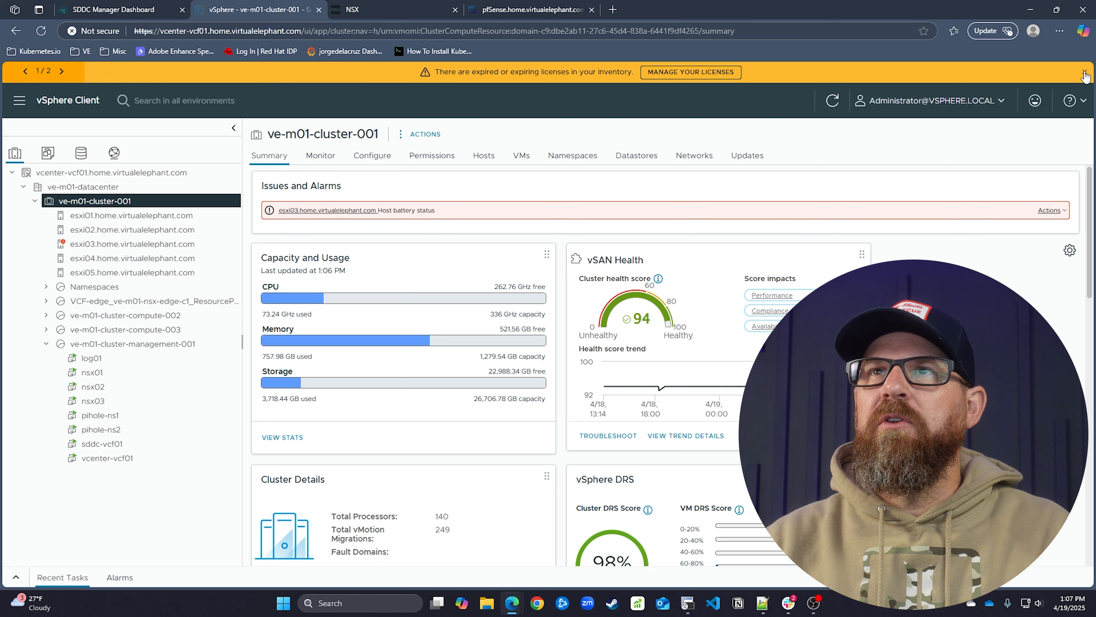
left_click(1083, 73)
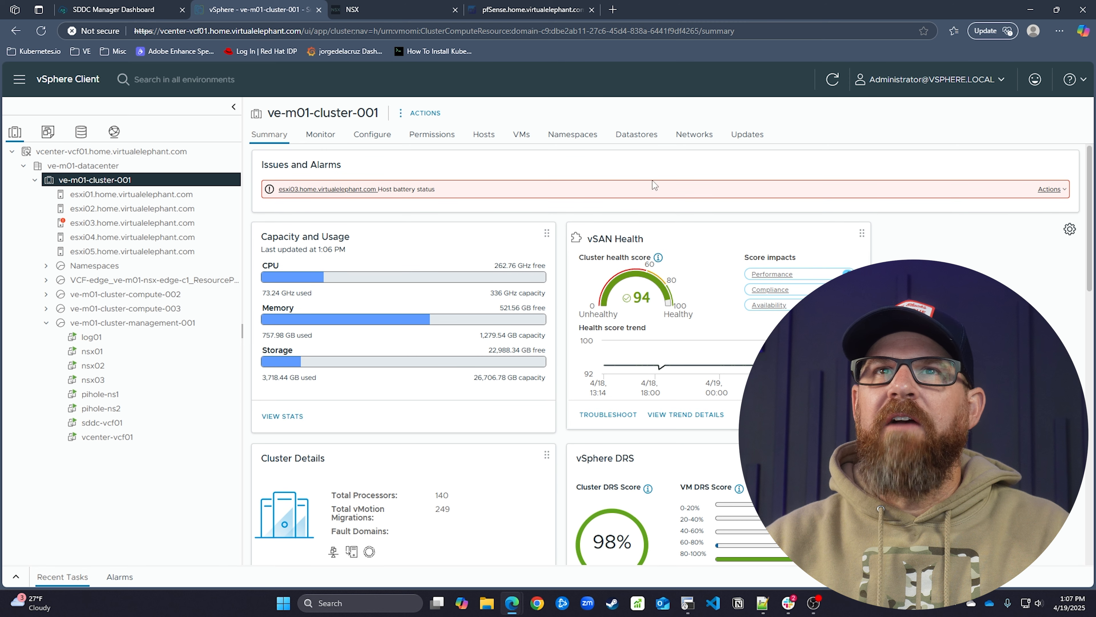
left_click(1050, 189)
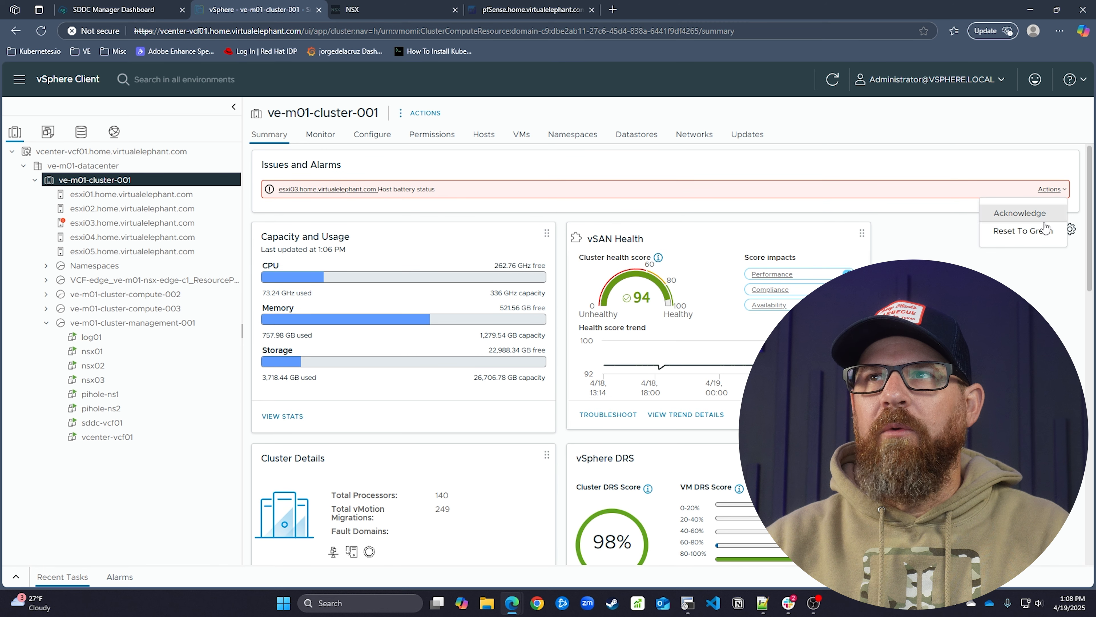
left_click(1042, 234)
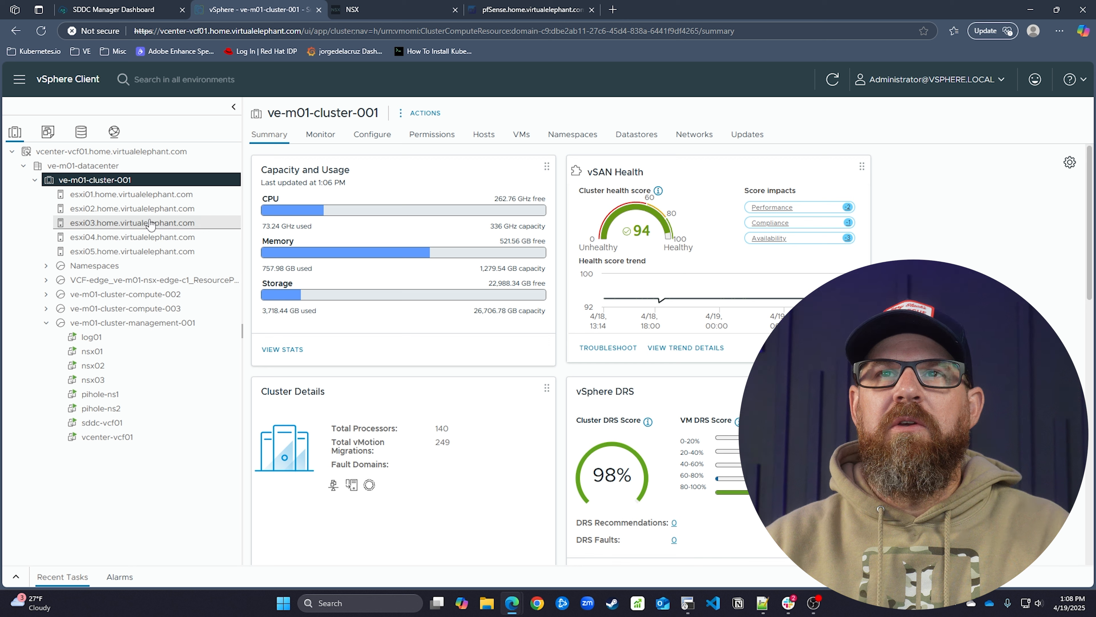
mouse_move(422, 262)
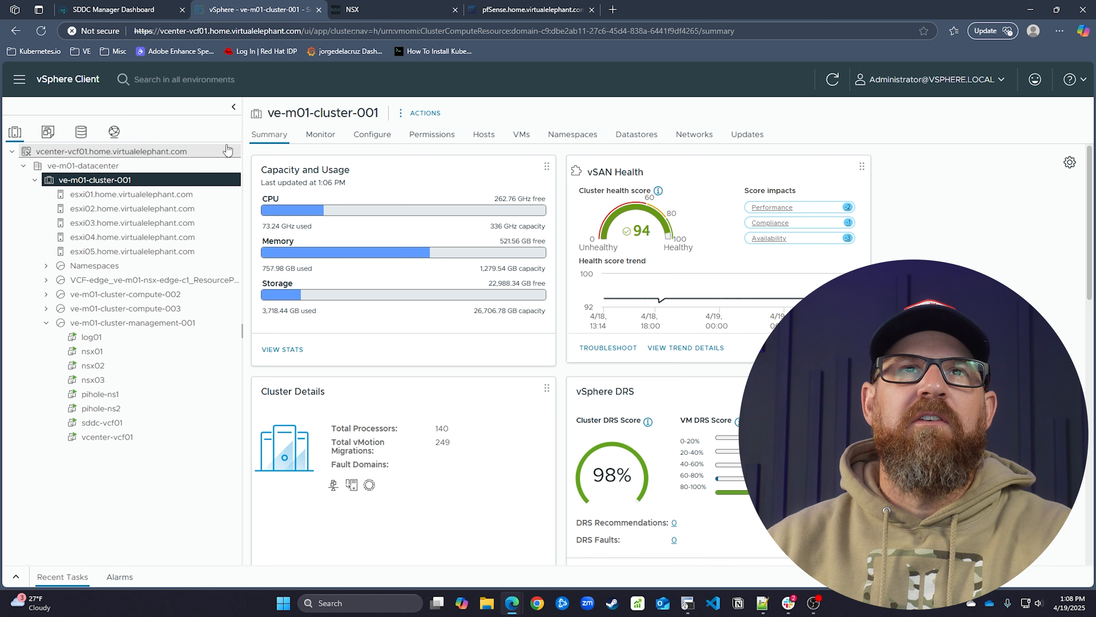
left_click(113, 10)
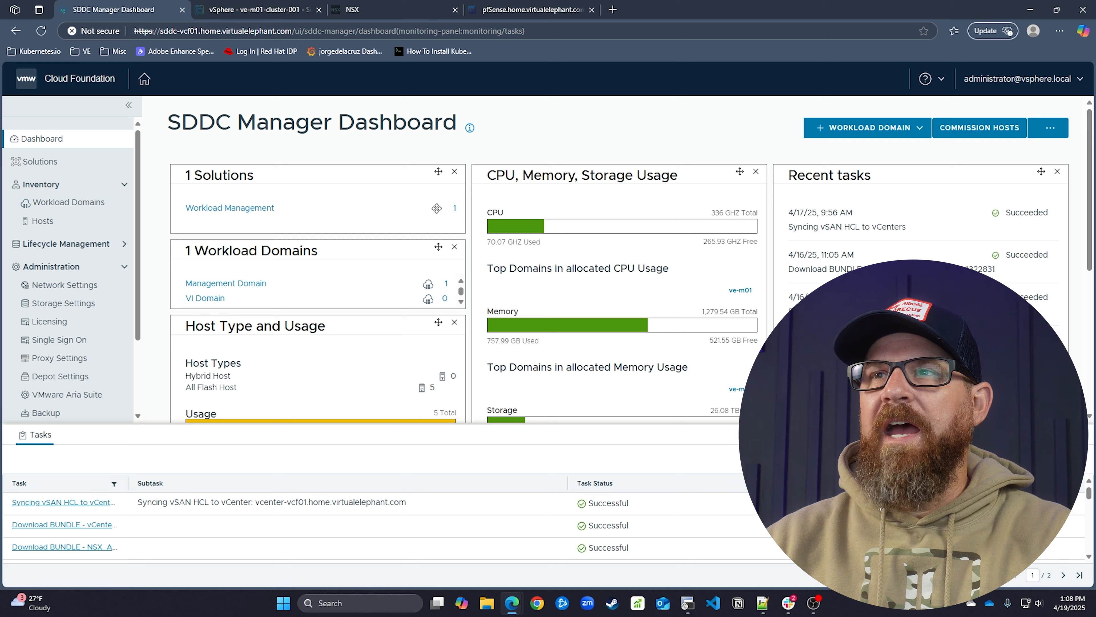
Collapse the Tasks panel and open the ve-m01 domain from Inventory > Workload Domains
left_click(35, 434)
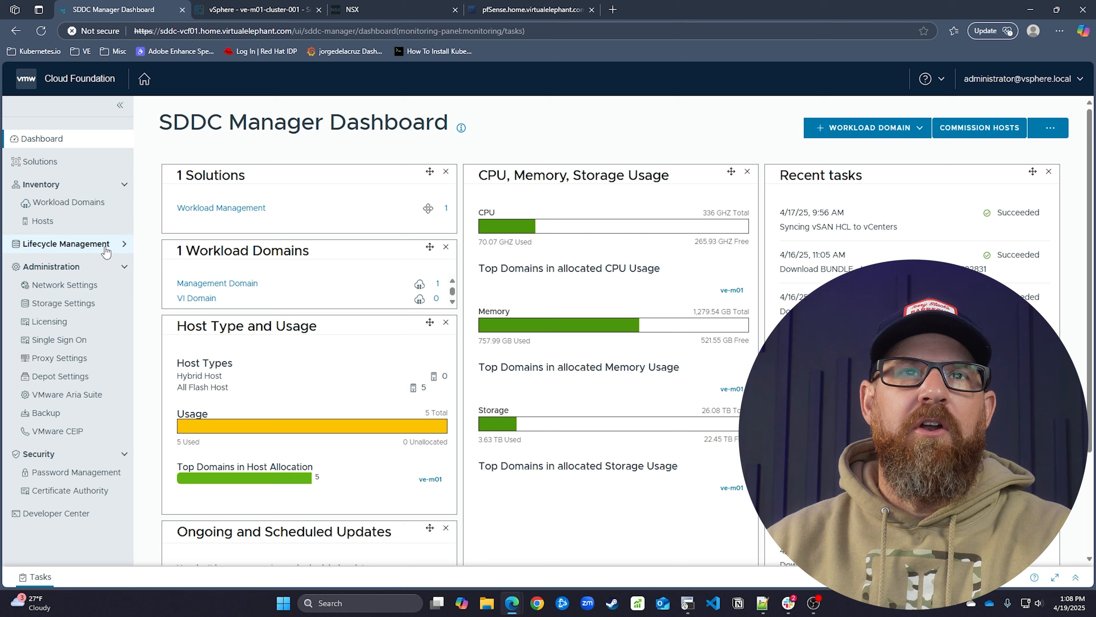
left_click(116, 244)
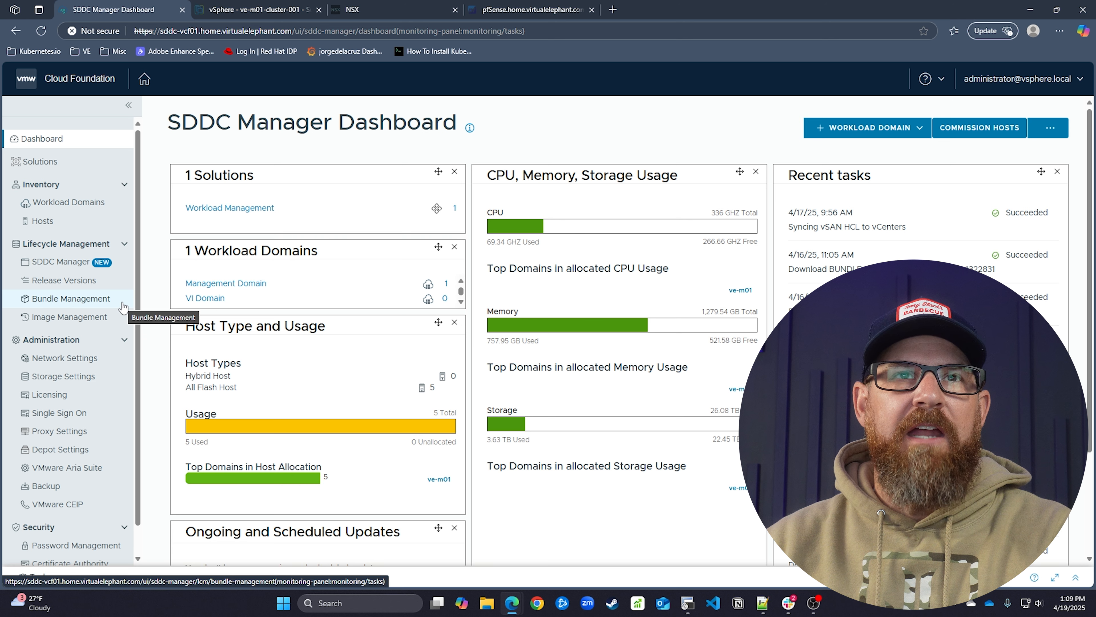
left_click(98, 203)
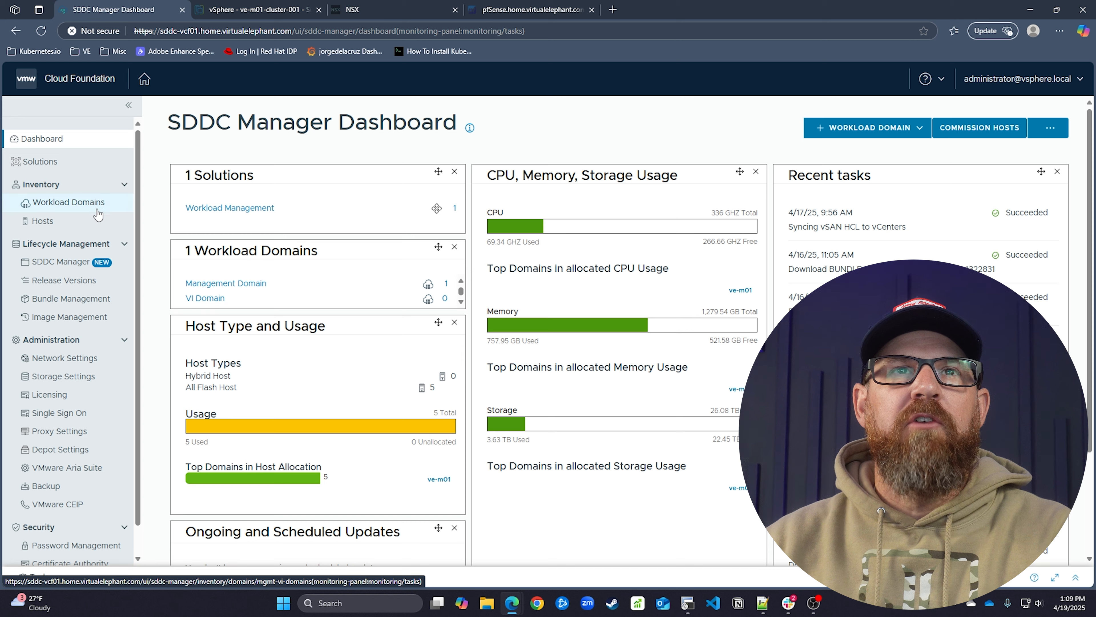
left_click(217, 337)
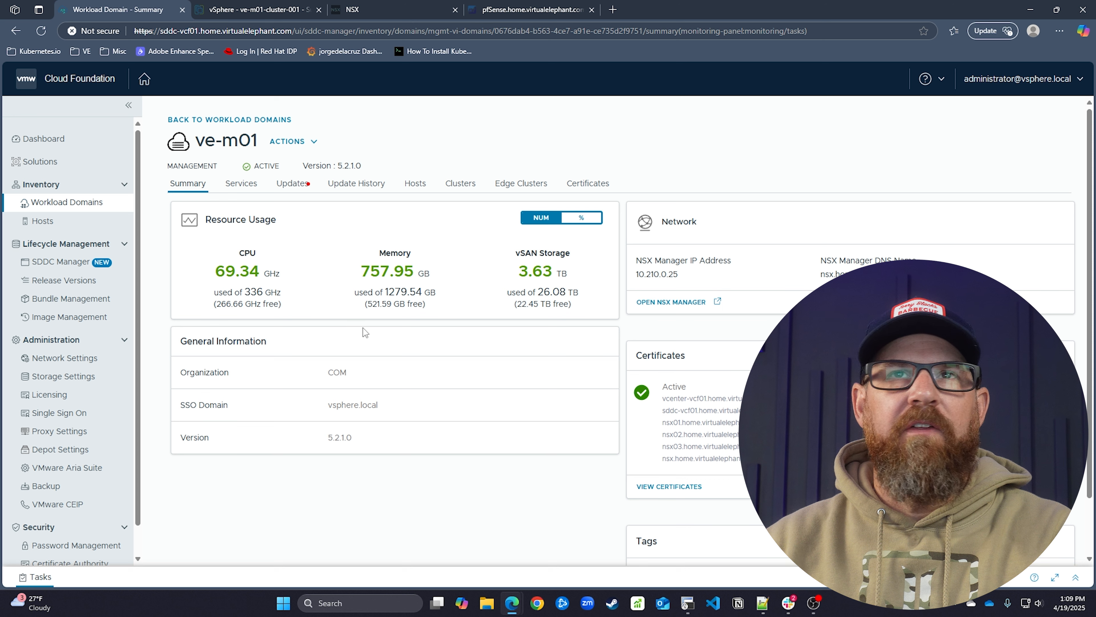
Launch Deploy NSX Advanced Load Balancer from ve-m01's Actions and select version 22.1.7
left_click(313, 143)
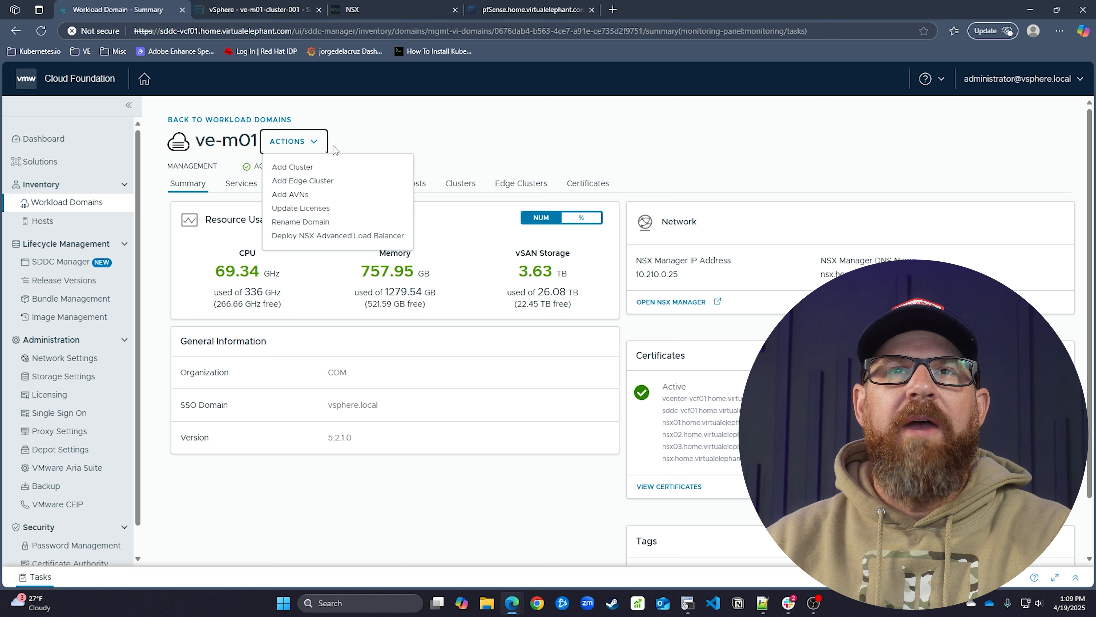
left_click(344, 239)
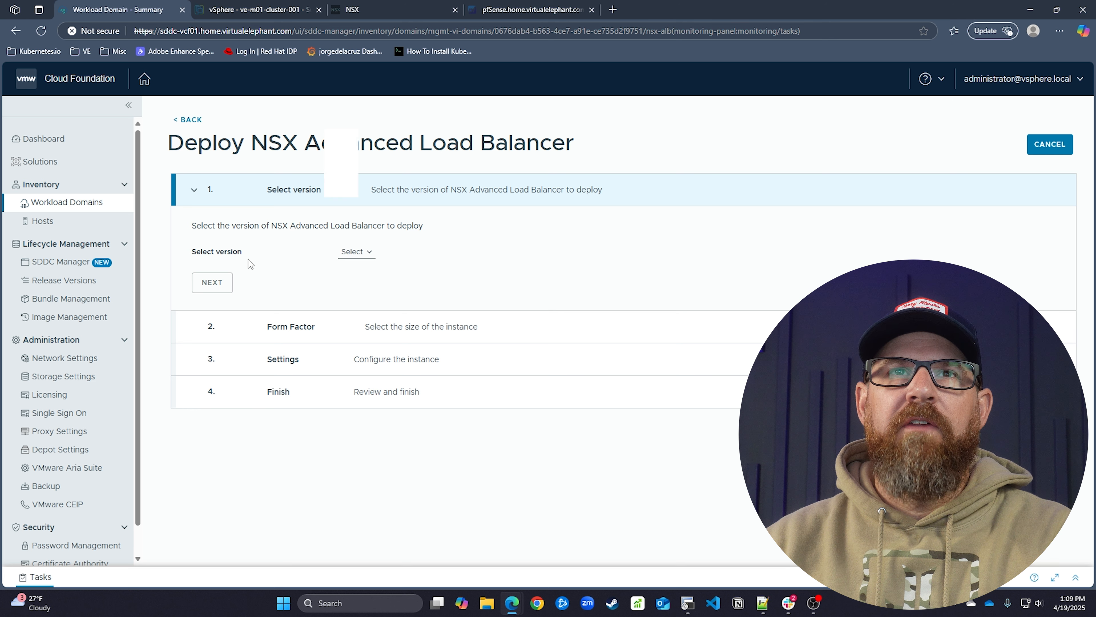
left_click(351, 261)
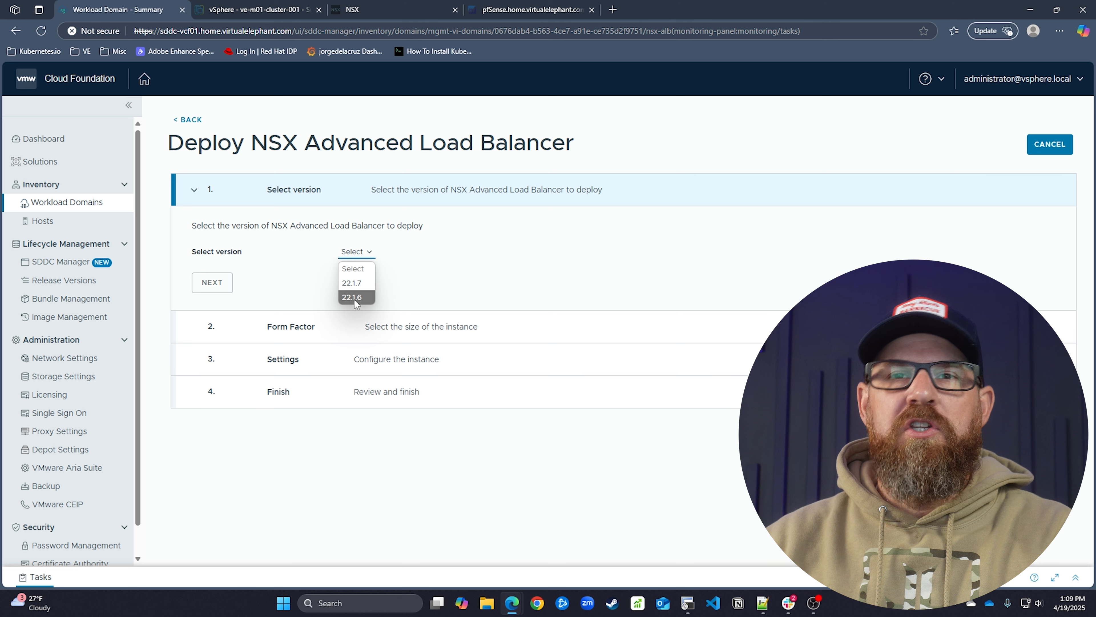
left_click(361, 283)
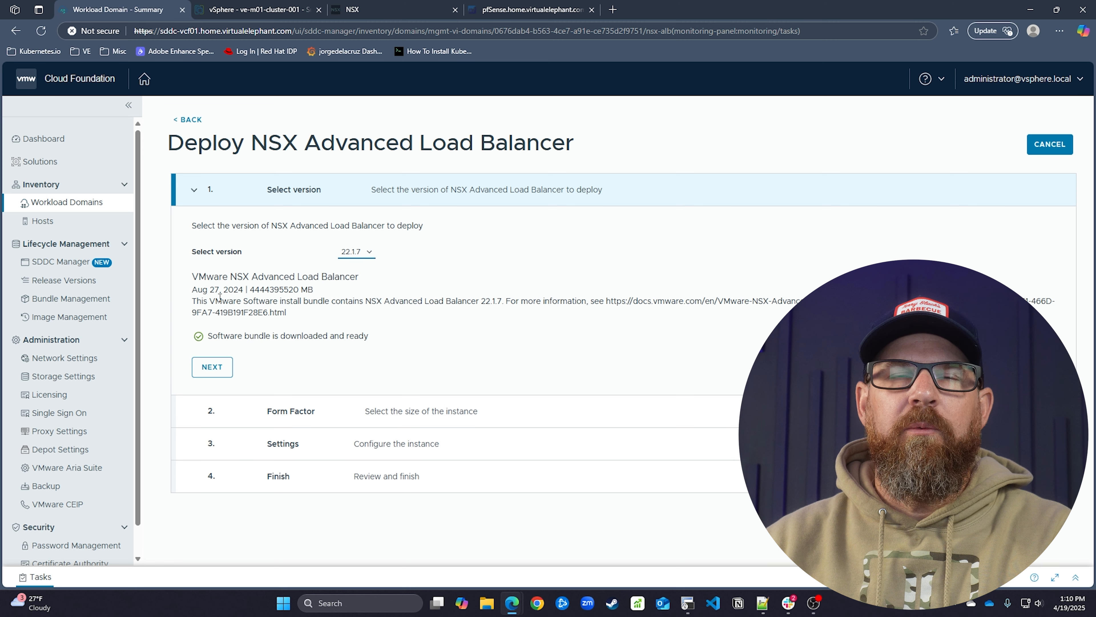
left_click(212, 366)
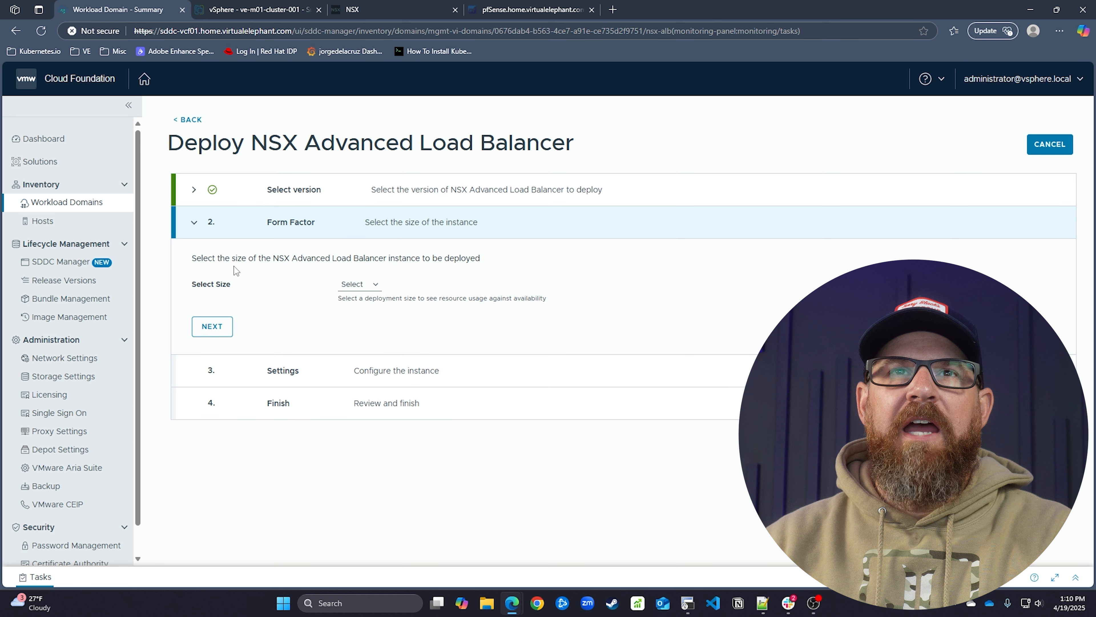
Choose the Medium form factor and enter the load balancer admin password in Settings
left_click(359, 284)
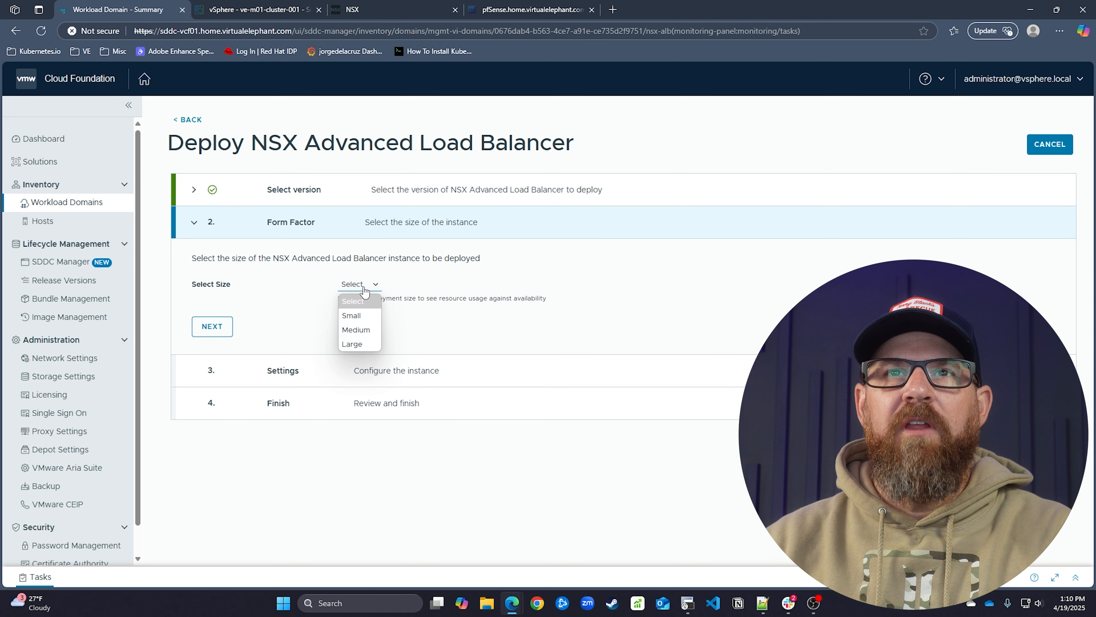
left_click(371, 331)
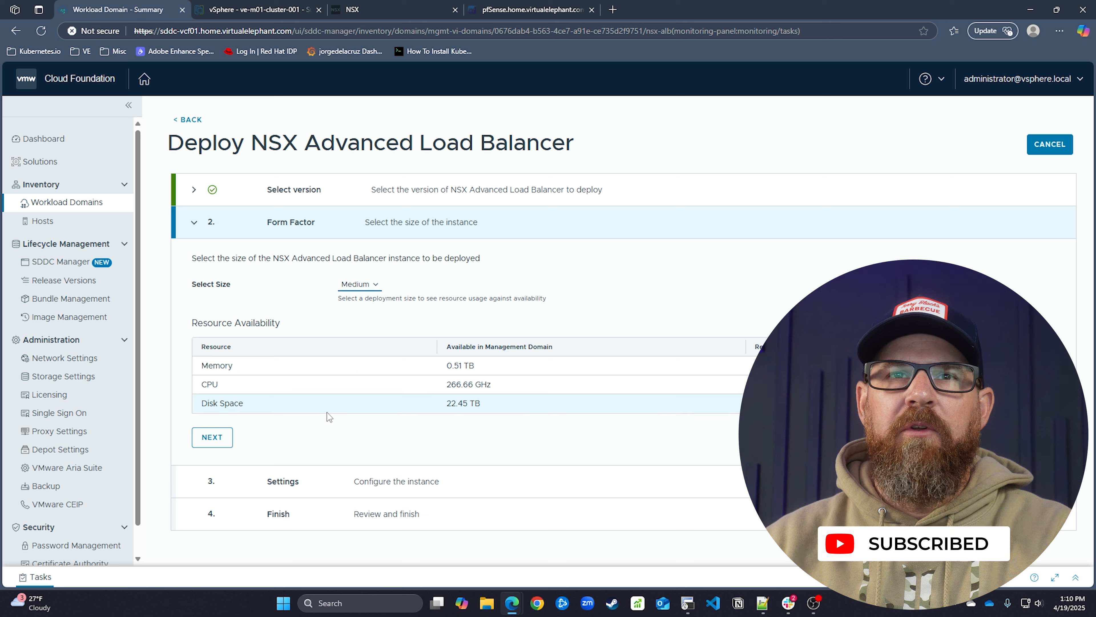
left_click(212, 437)
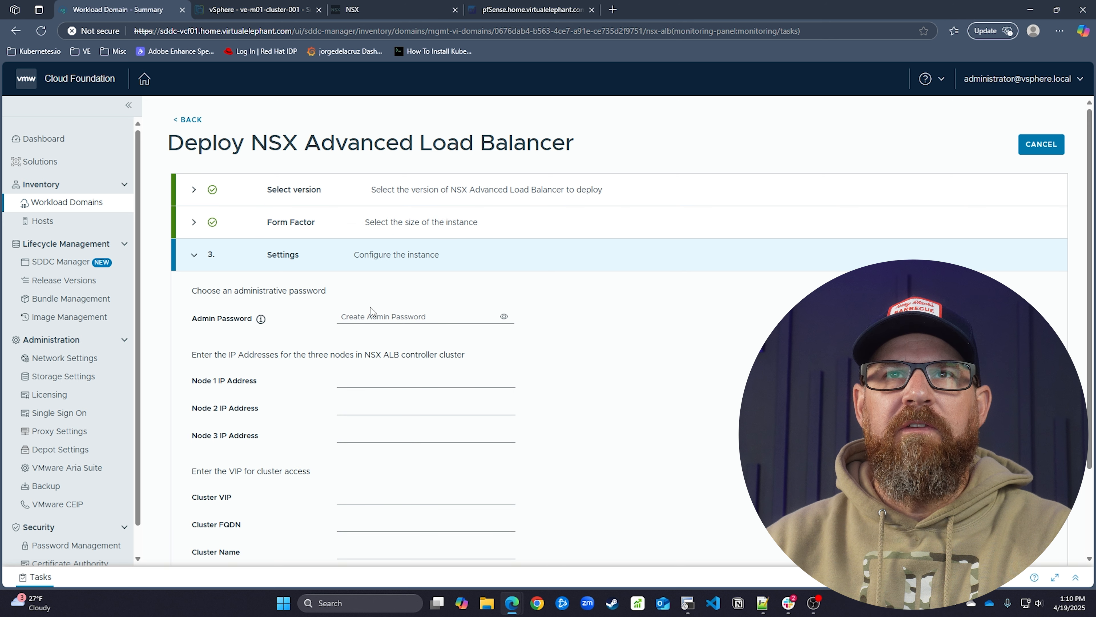
left_click(385, 318)
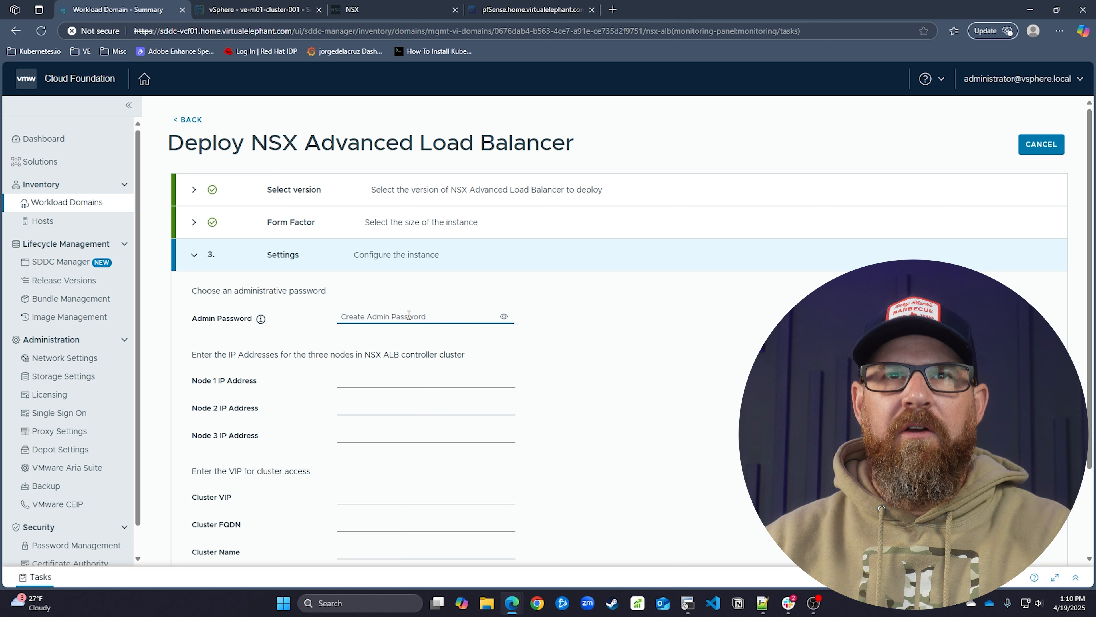
type("••••")
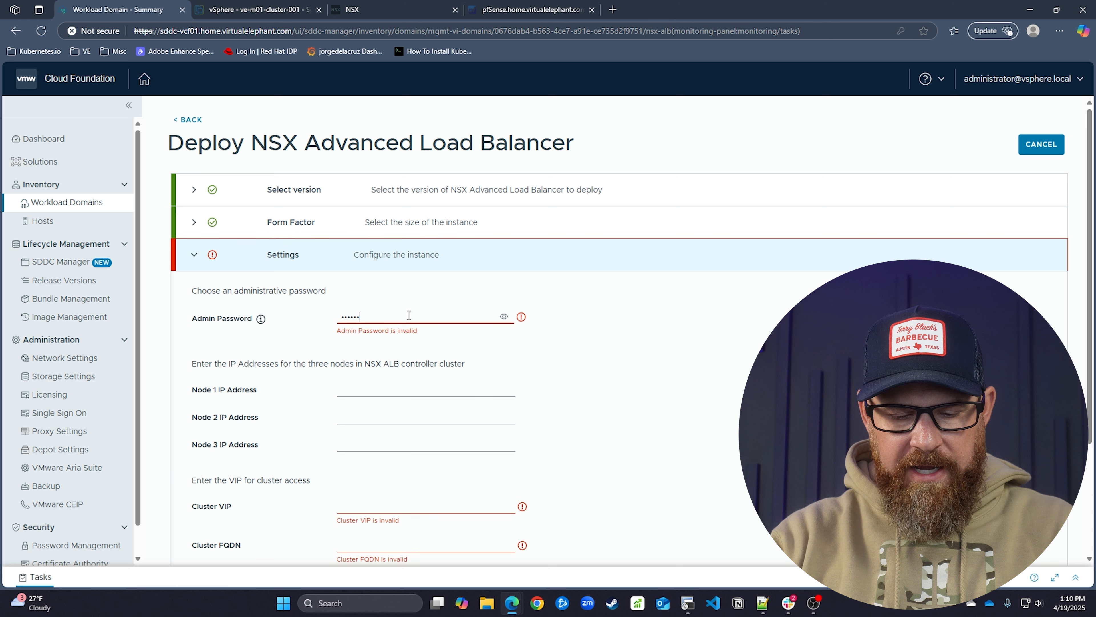
type("•••••••••")
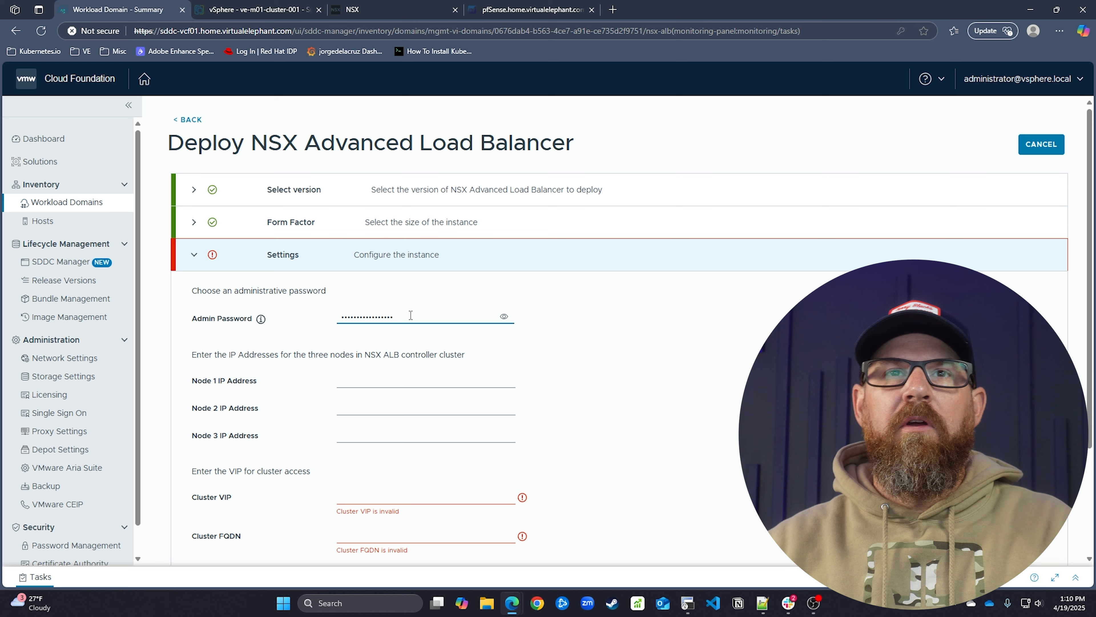
left_click(386, 384)
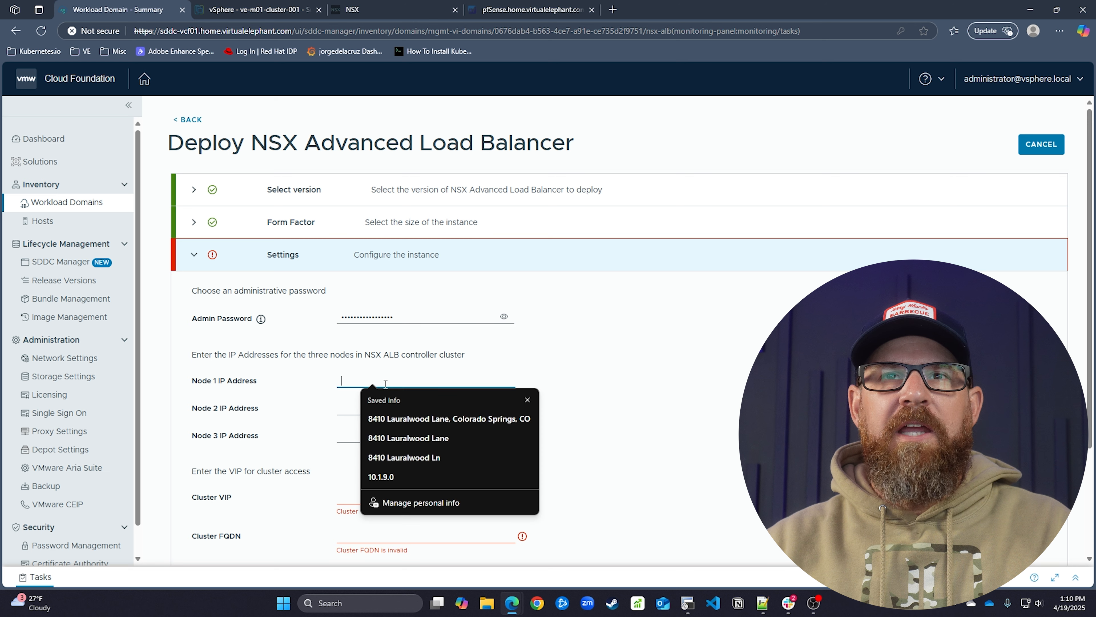
left_click(538, 371)
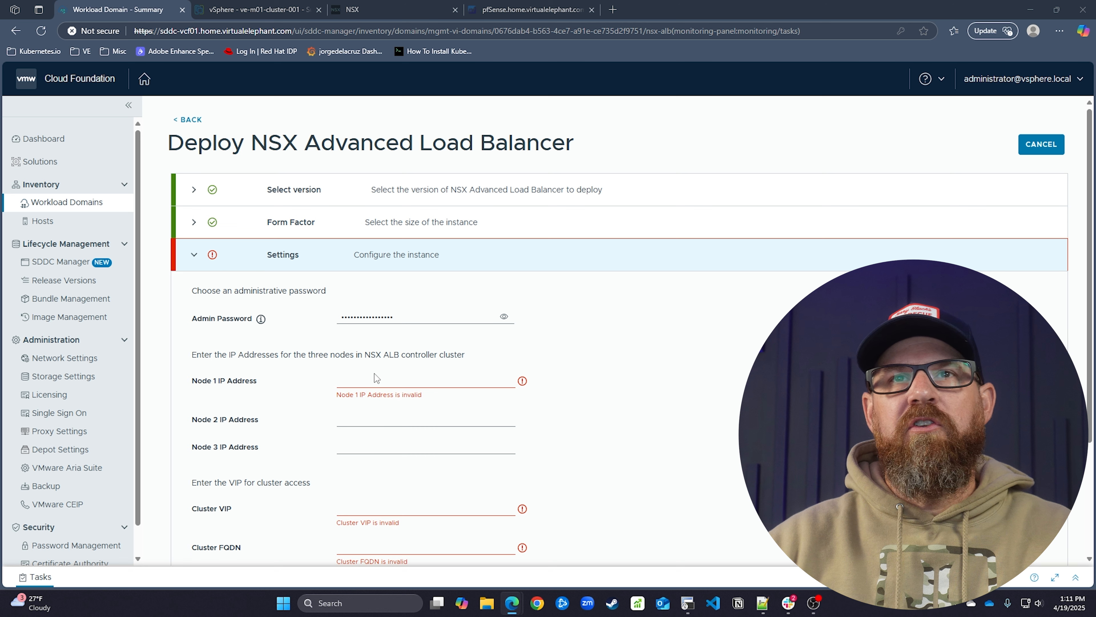
Paste the saved 10.210.0.x address into the Node 1–3 IP fields, editing Node 2's last octet
left_click(380, 384)
type("10.210.0.29")
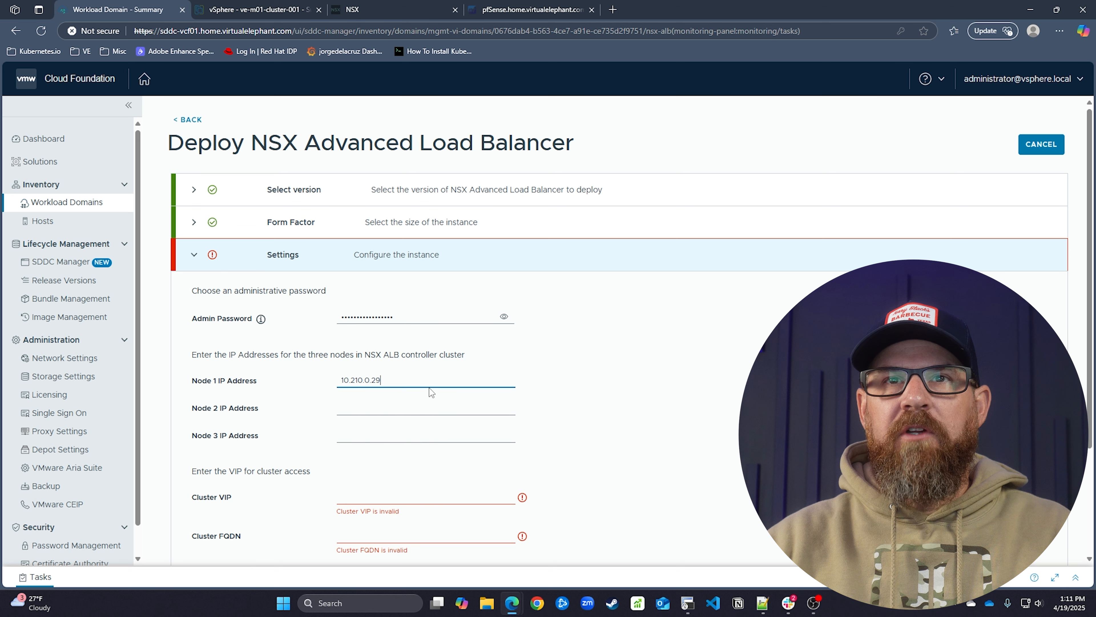
left_click(430, 408)
type("10.210.0.29")
key("BackSpace")
key("BackSpace")
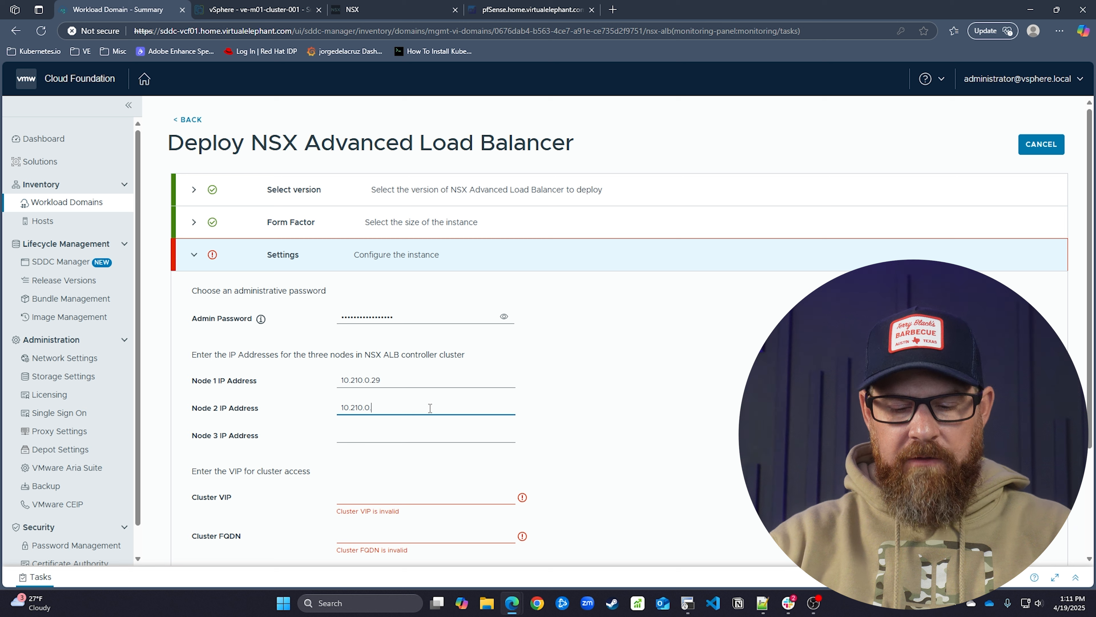
type("30")
left_click(410, 438)
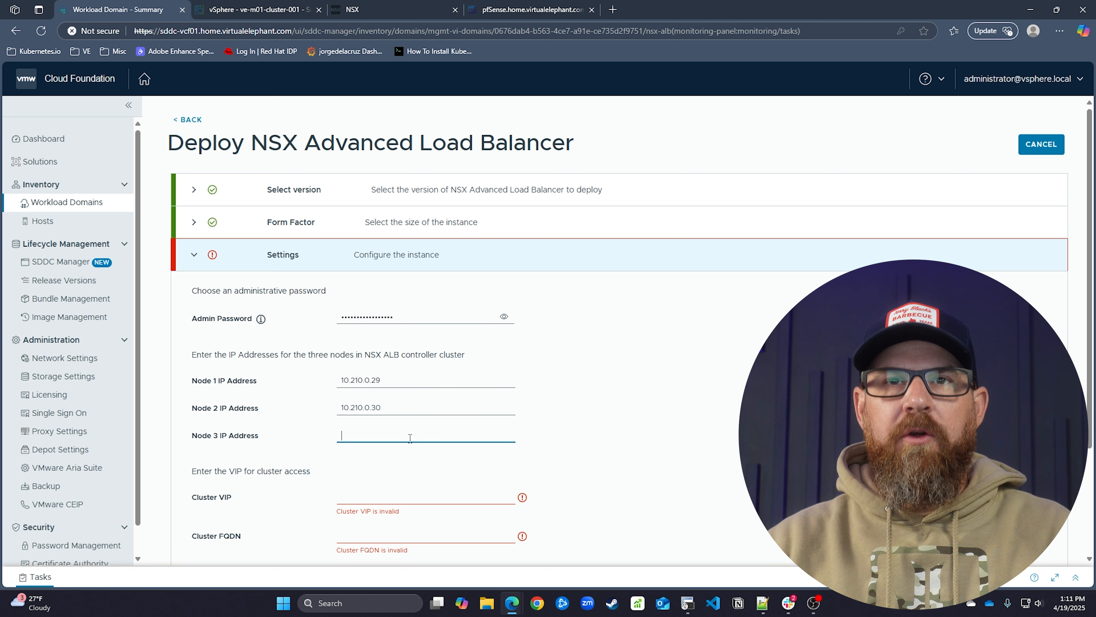
type("10.210.0.29")
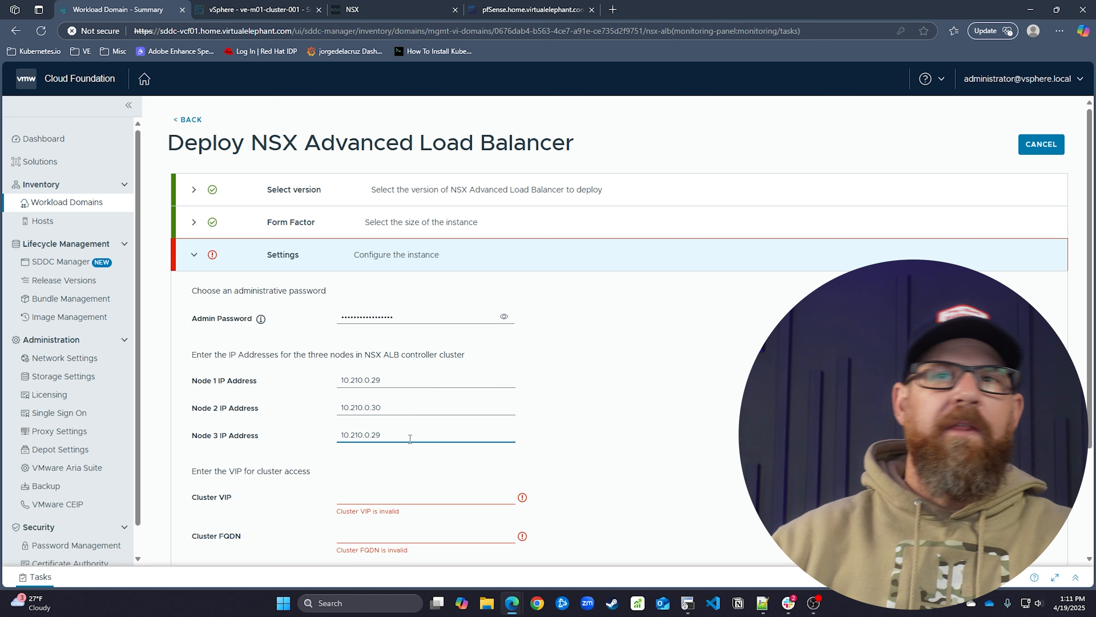
Correct the node IPs to 10.210.0.30, 10.210.0.31, 10.210.0.22 and set Cluster VIP 10.210.0.29
double_click(373, 380)
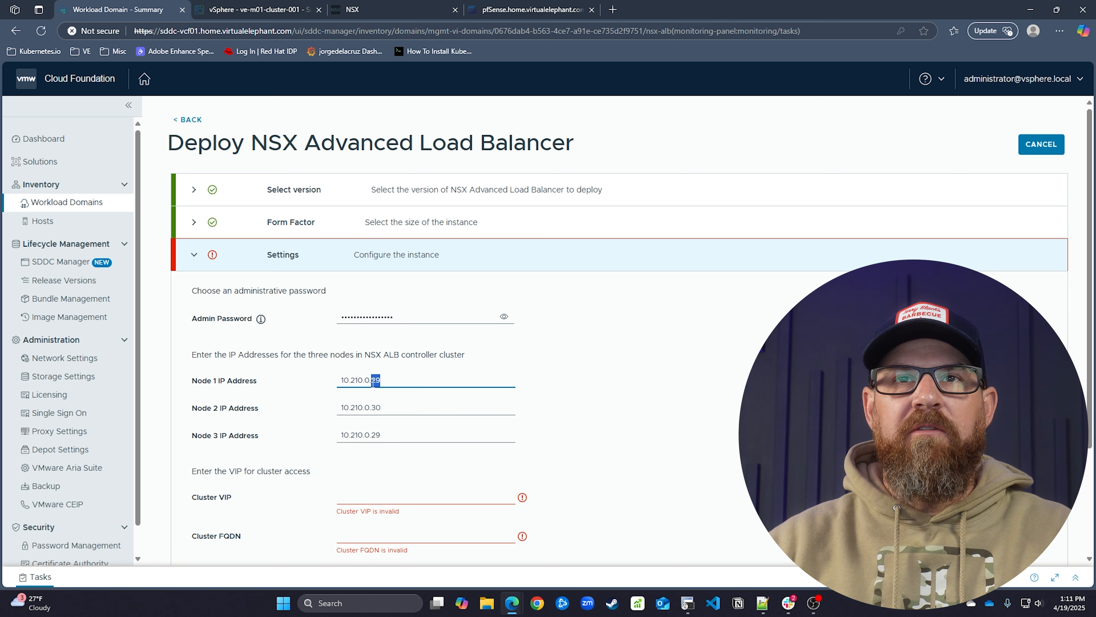
type("30")
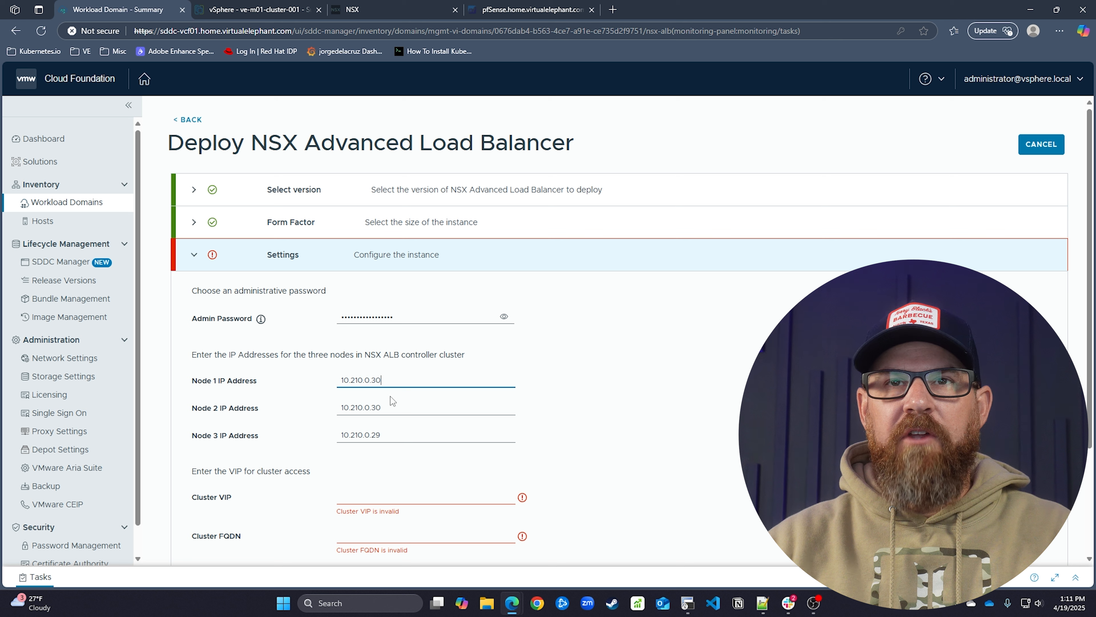
left_click(382, 412)
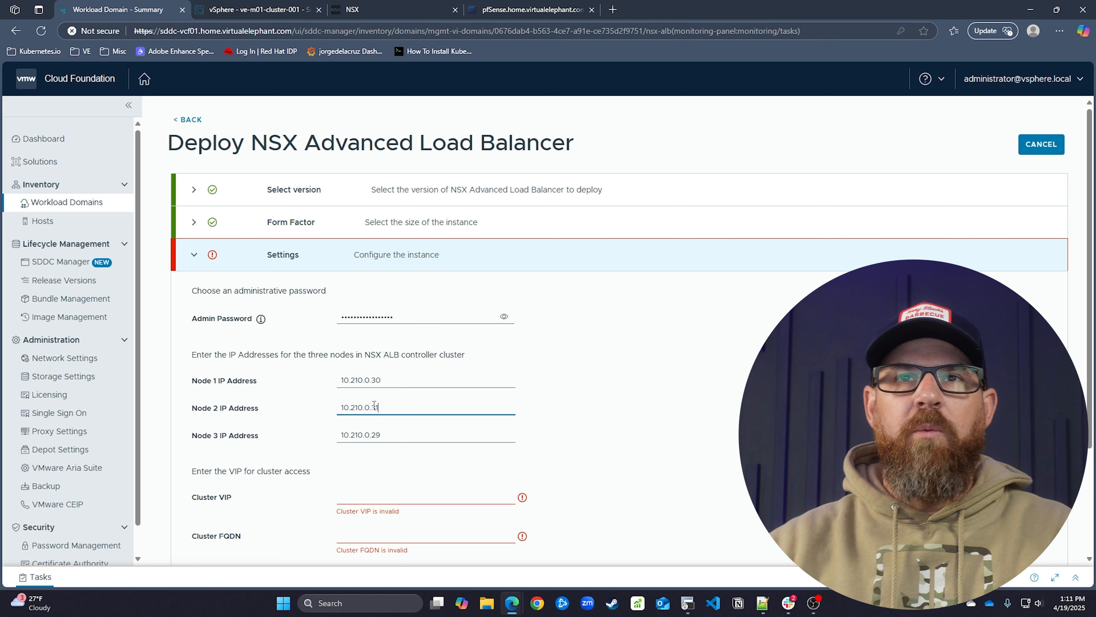
left_click(392, 432)
type("2")
key("BackSpace")
key("BackSpace")
type("2")
key("Tab")
type("10.210.0.29")
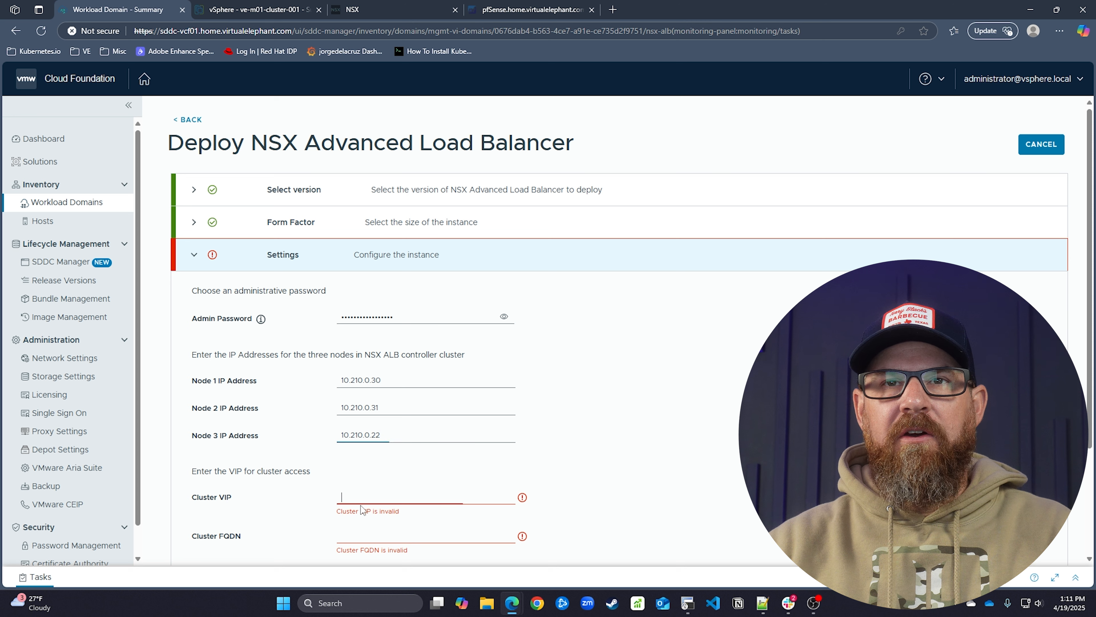
scroll(442, 477, "down", 3)
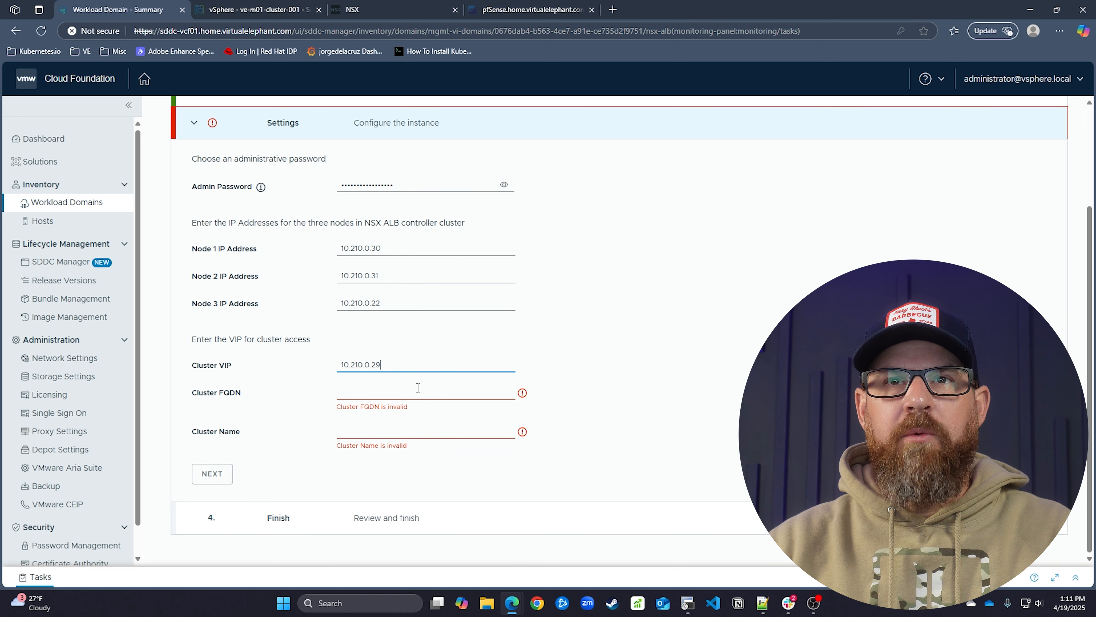
Enter Cluster FQDN avi.home.virtualelephant.com and cluster name ve-lab-01
left_click(418, 393)
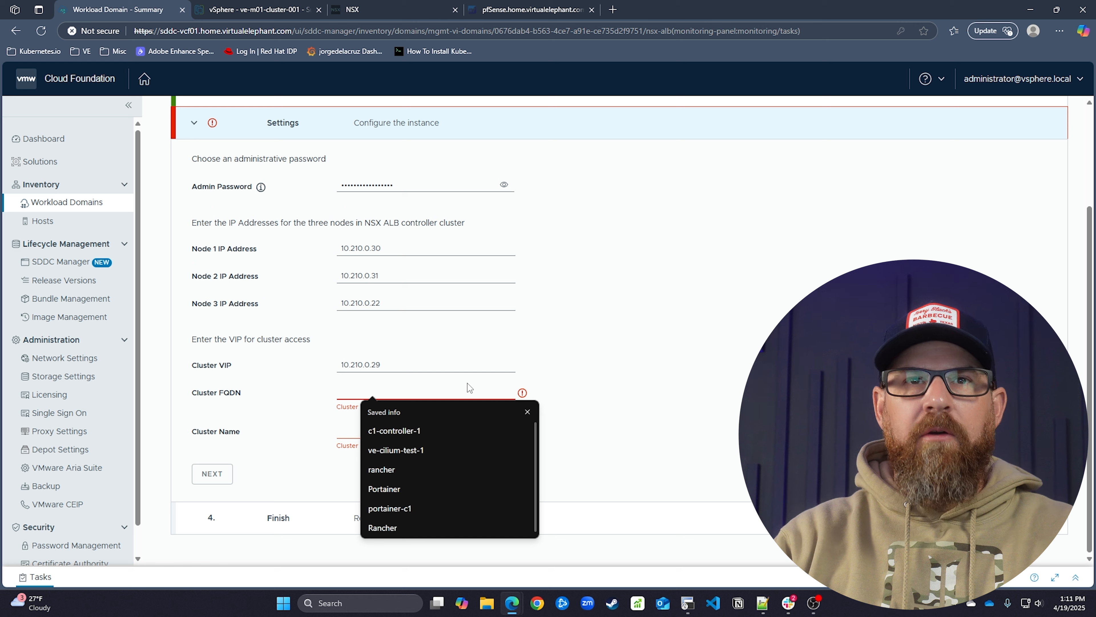
type("av")
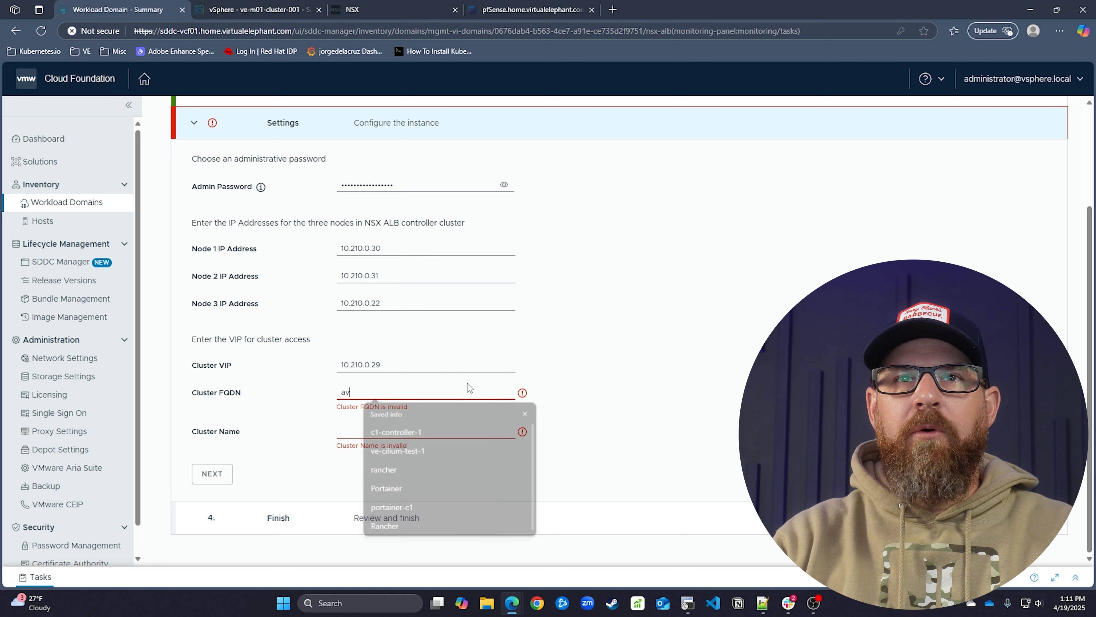
type("i.home.virtualelephant.com")
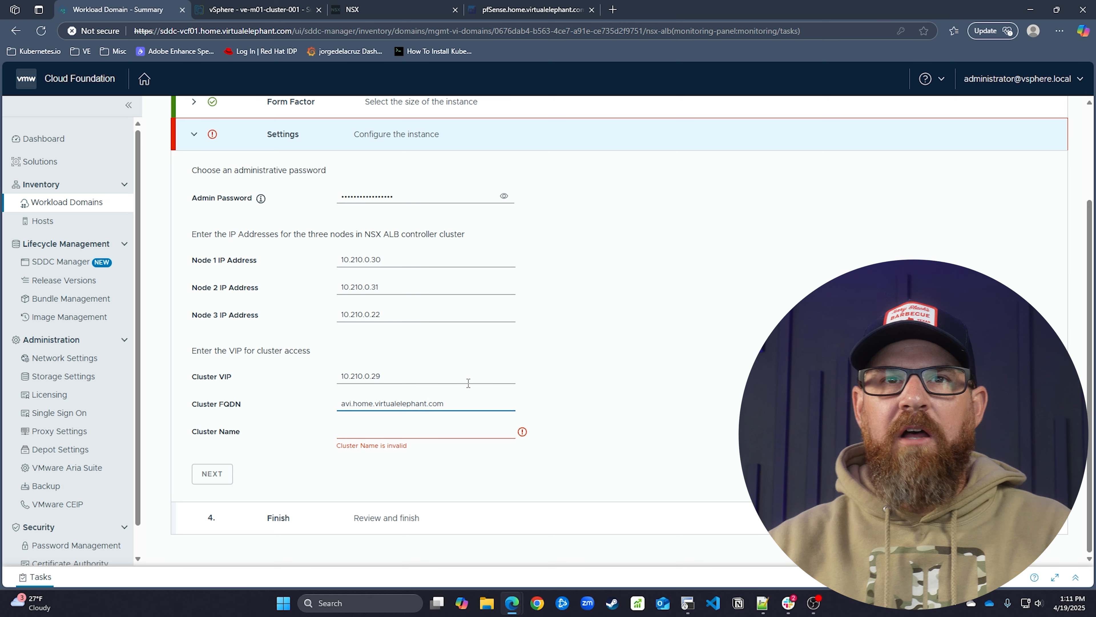
left_click(450, 426)
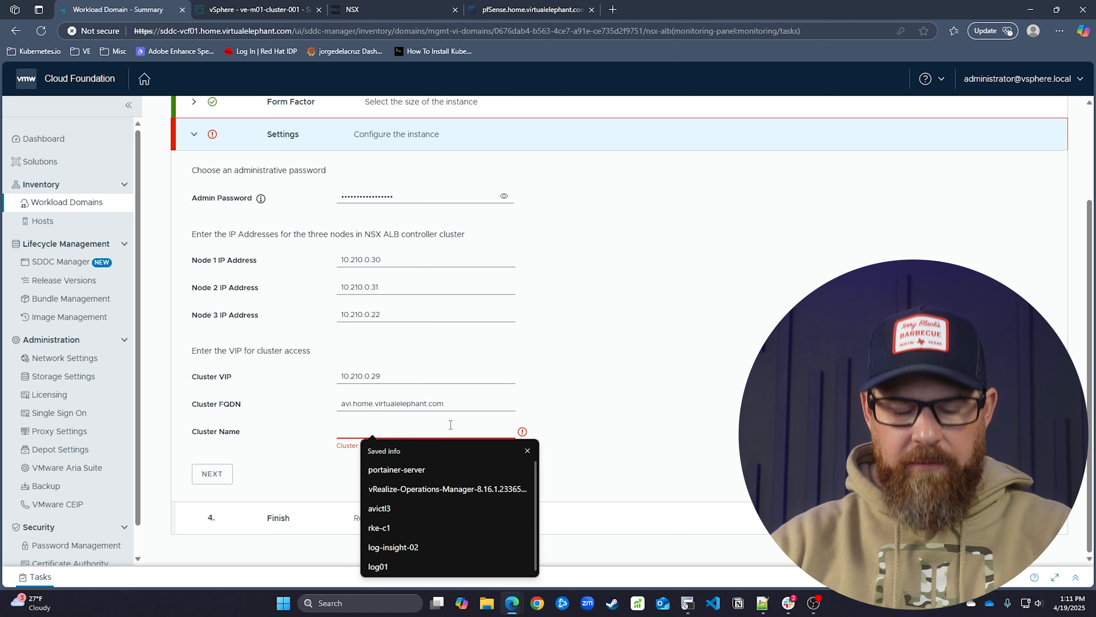
type("ve-")
type("lavb")
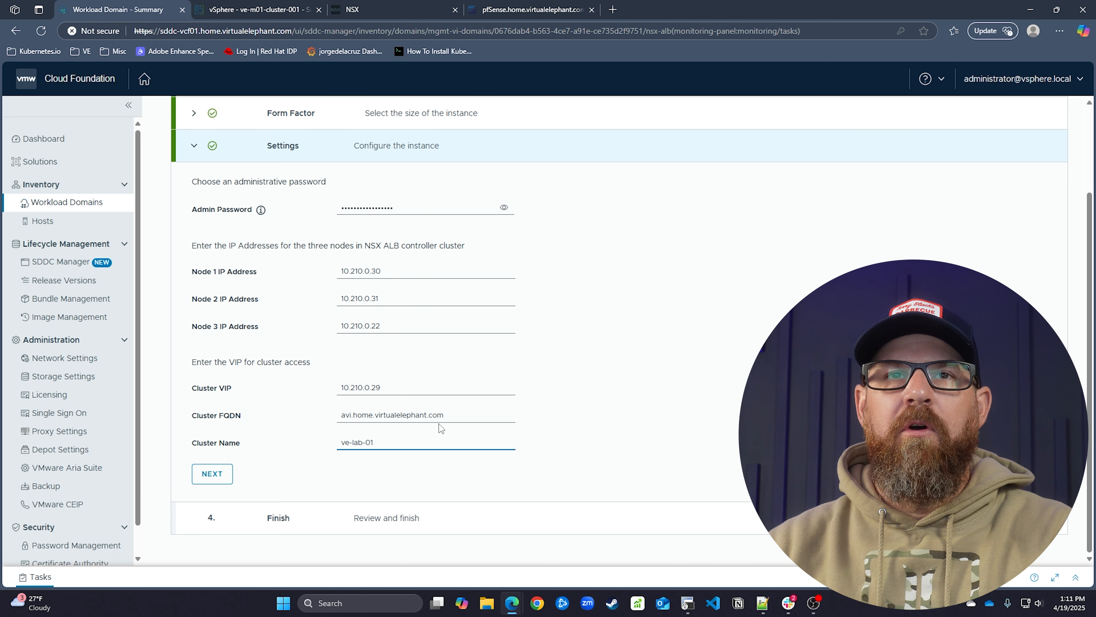
Review the summary, start the NSX Advanced Load Balancer deployment and show its running task
left_click(221, 481)
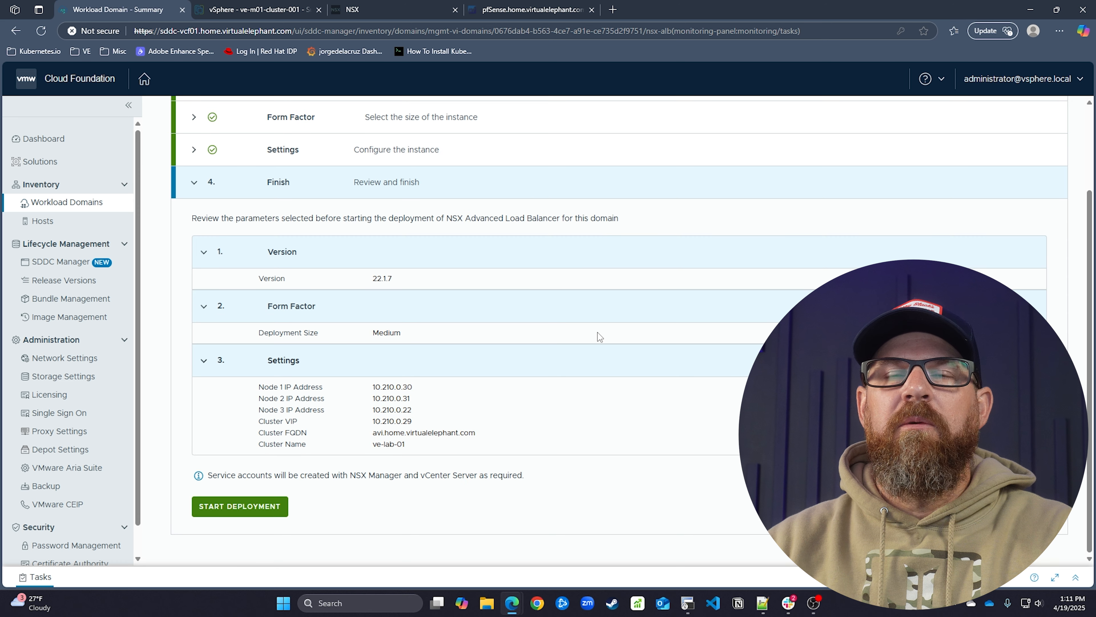
scroll(488, 329, "up", 2)
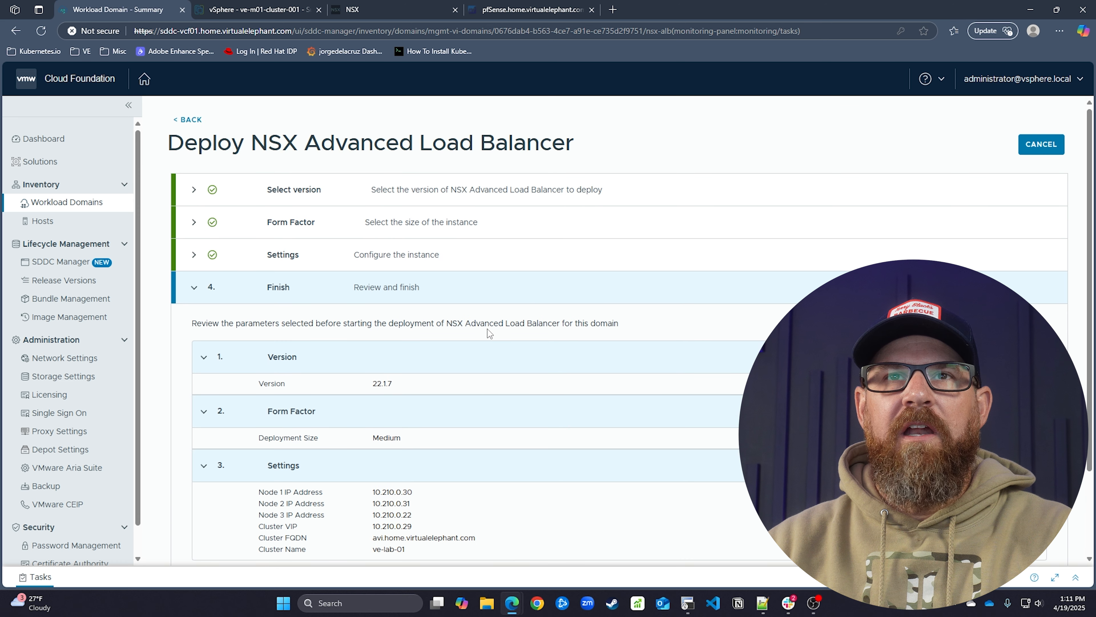
scroll(488, 329, "down", 2)
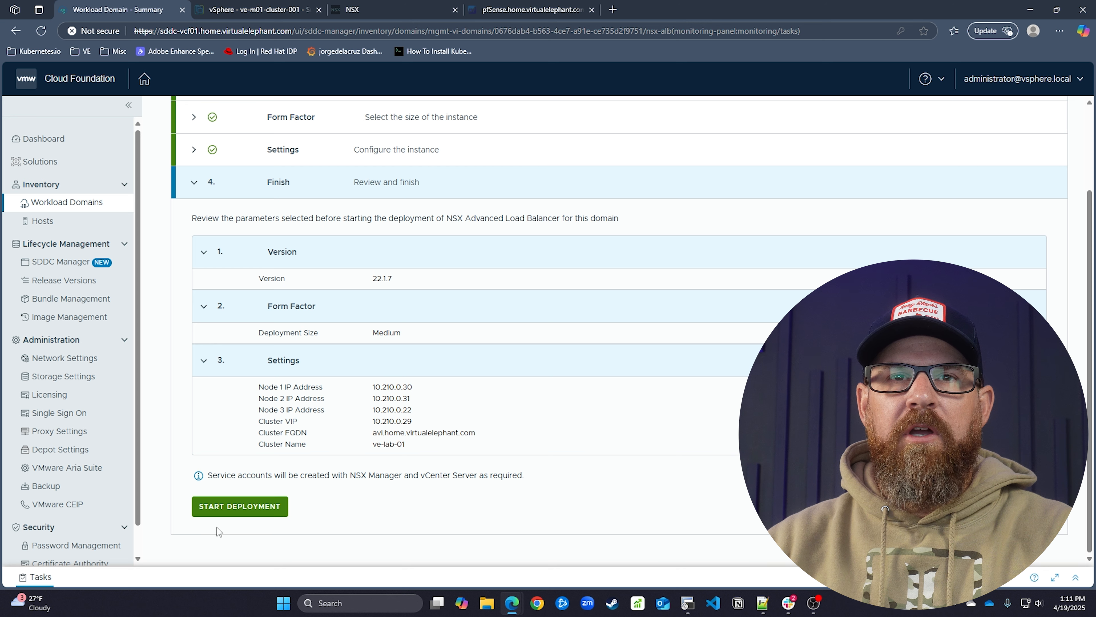
left_click(227, 512)
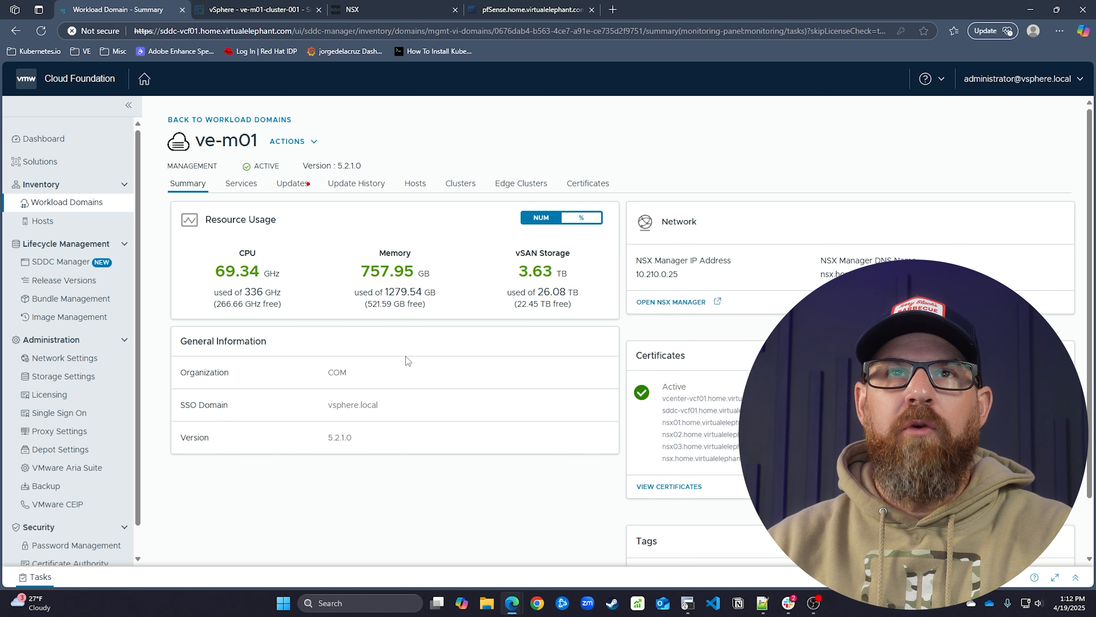
left_click(38, 579)
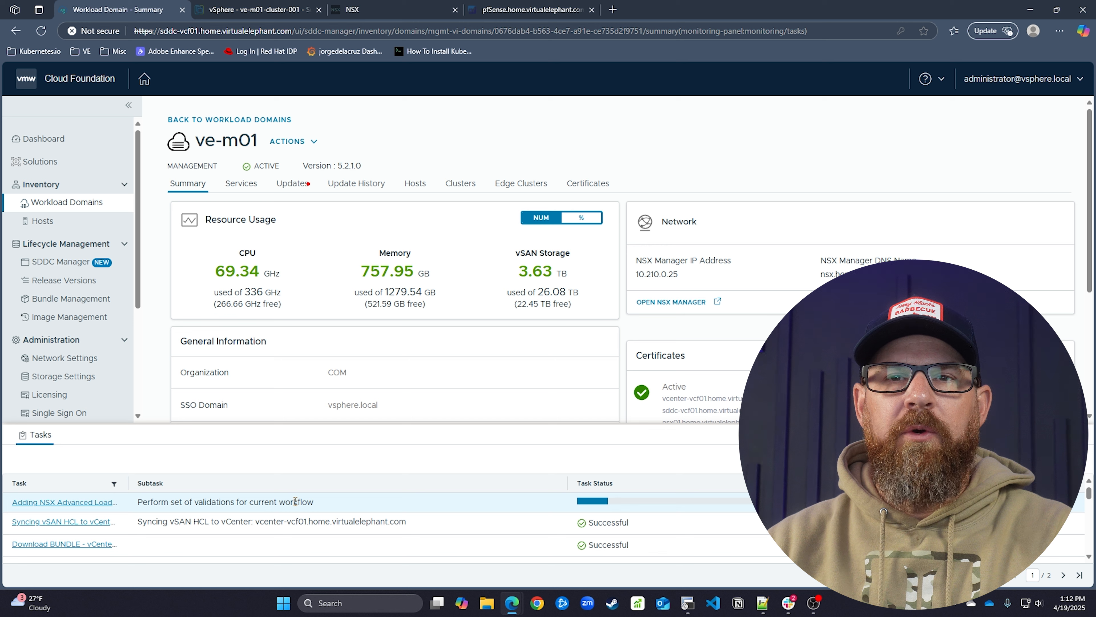
left_click(353, 10)
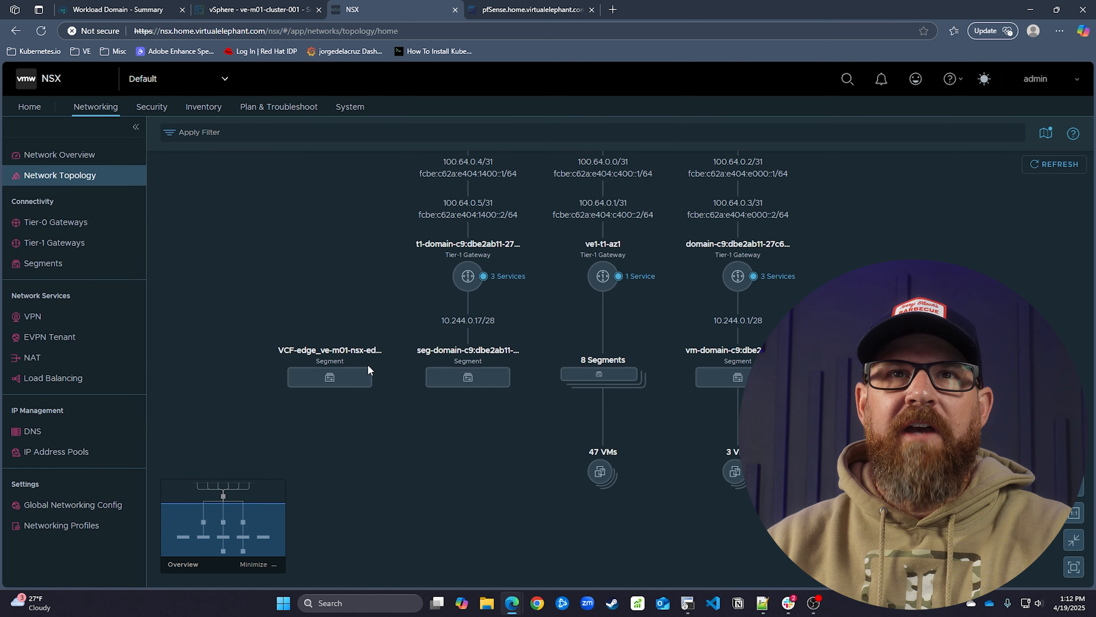
Open NSX System > Fabric > Appliances and find the Advanced Load Balancer cluster unavailable at 10.210.0.29
left_click(361, 113)
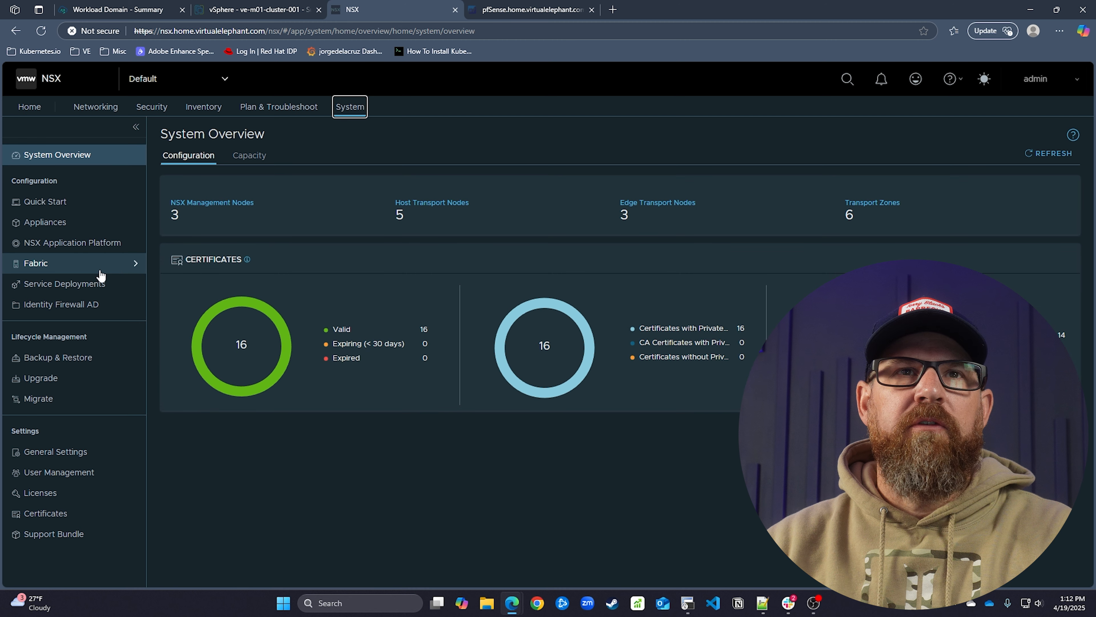
left_click(100, 269)
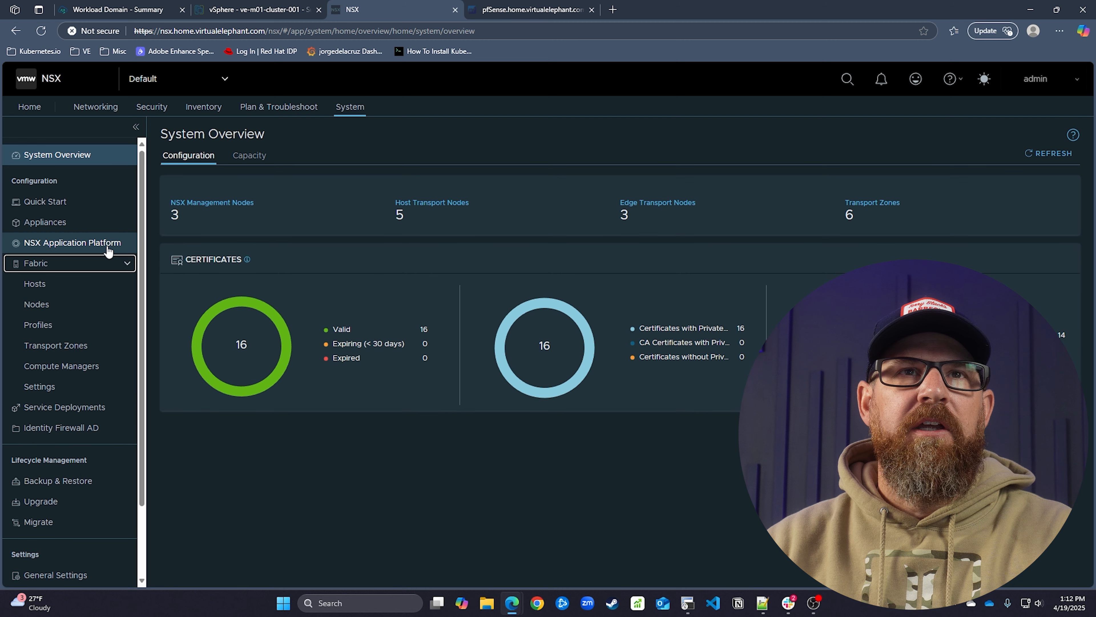
left_click(98, 222)
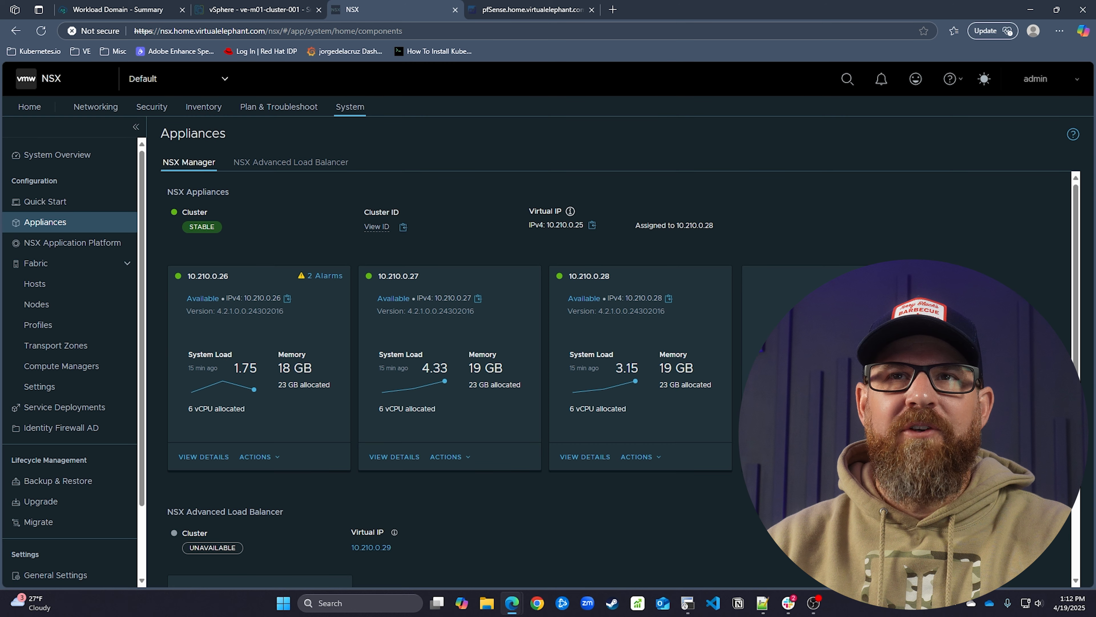
scroll(581, 248, "down", 1)
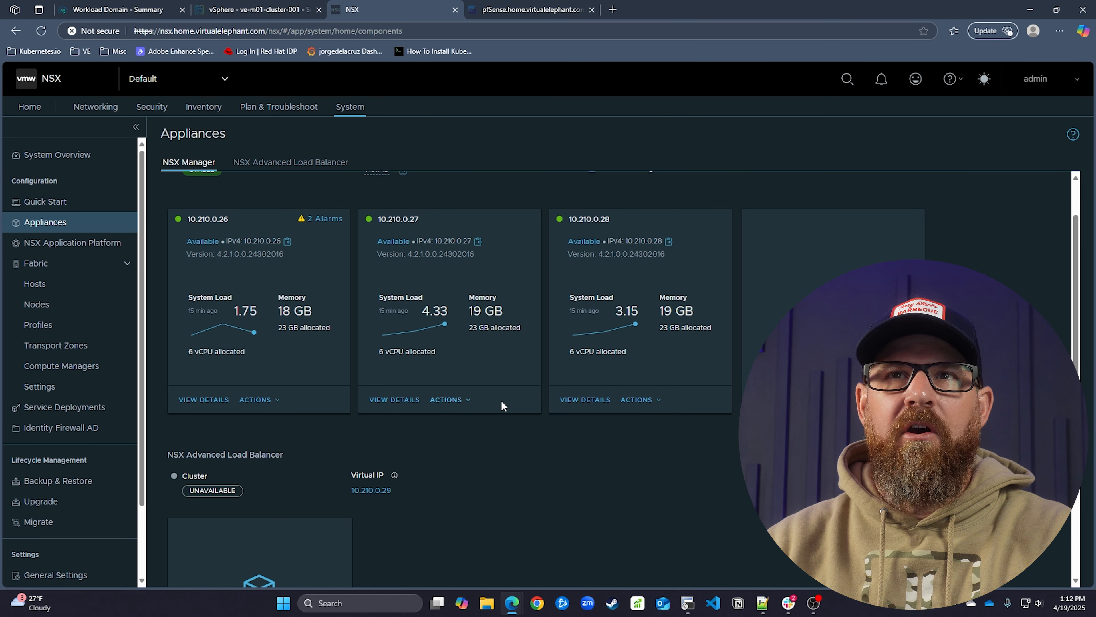
scroll(720, 449, "down", 3)
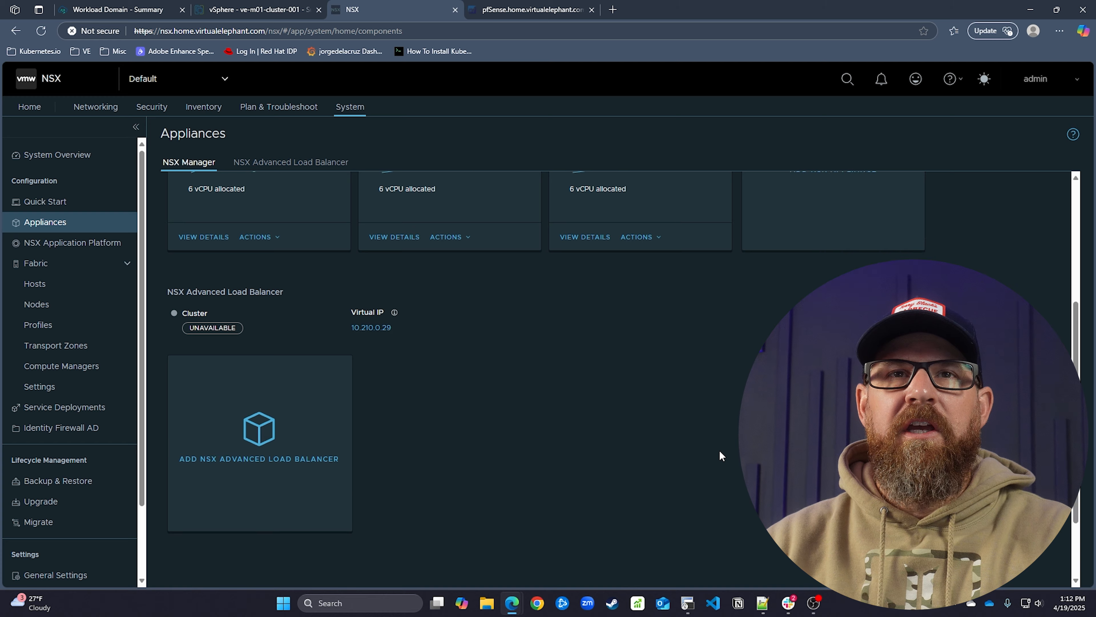
scroll(719, 449, "down", 2)
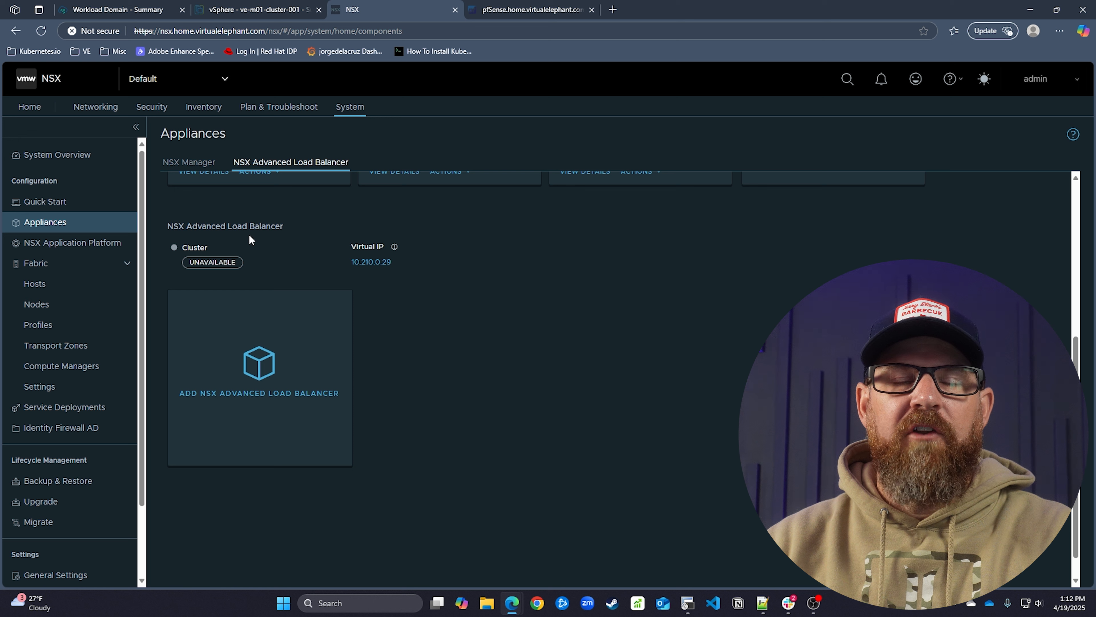
Switch back to SDDC Manager to follow ve-m01's load balancer deployment task
mouse_move(328, 443)
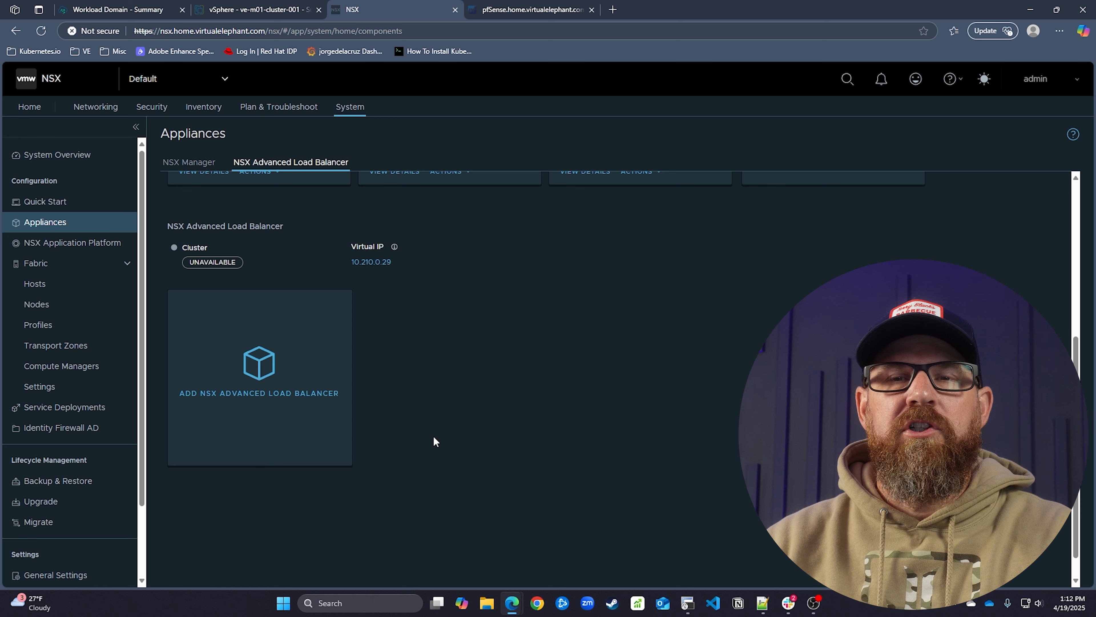
scroll(433, 437, "up", 1)
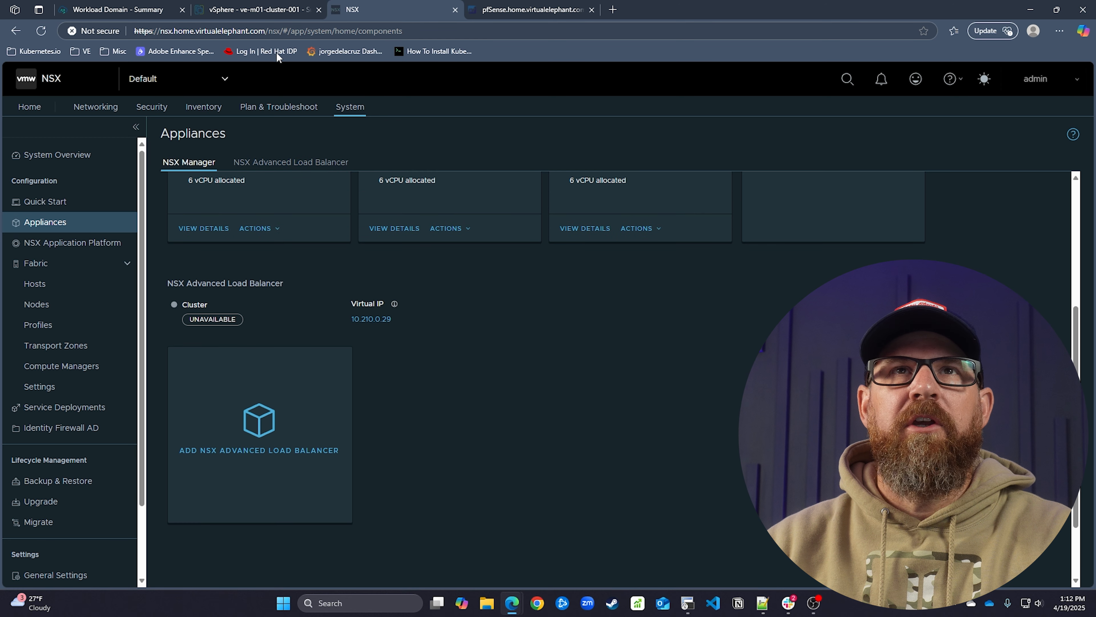
left_click(131, 14)
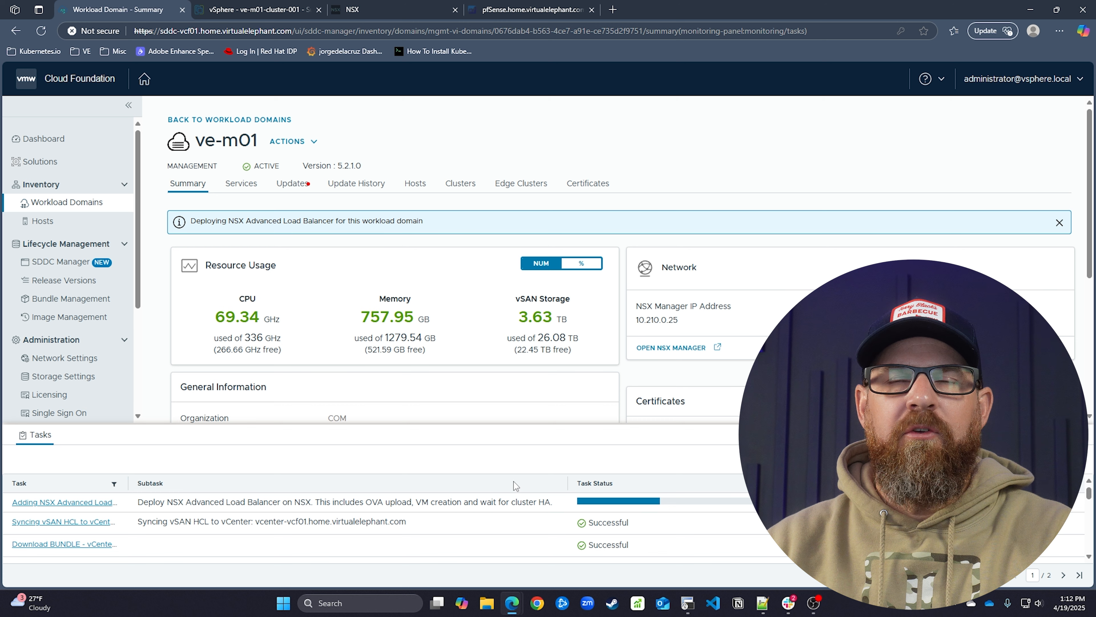
left_click(259, 9)
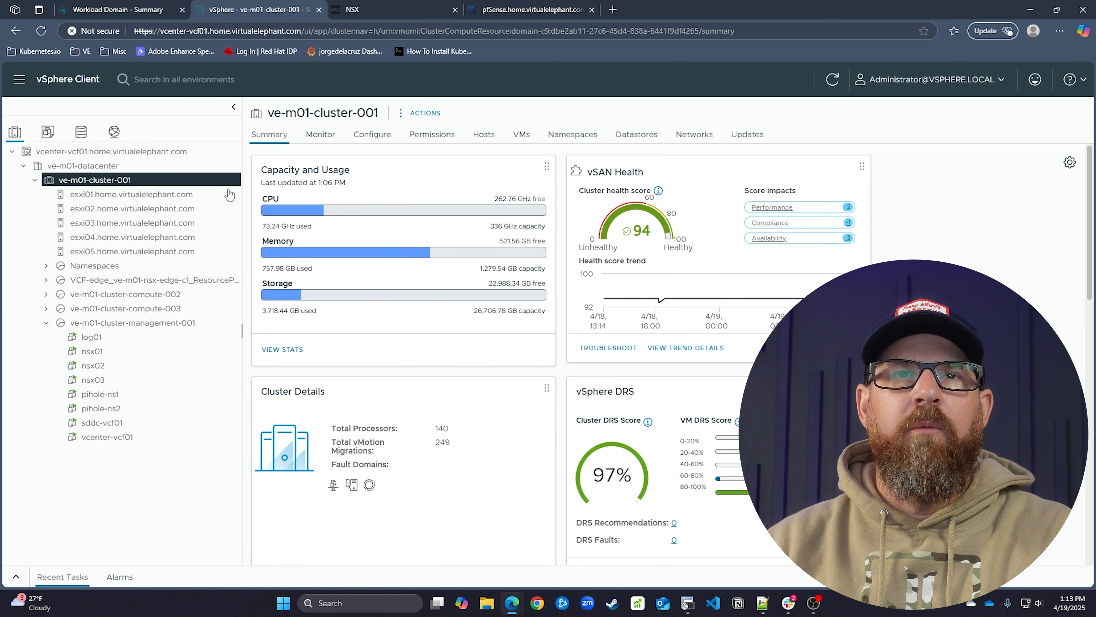
left_click(15, 578)
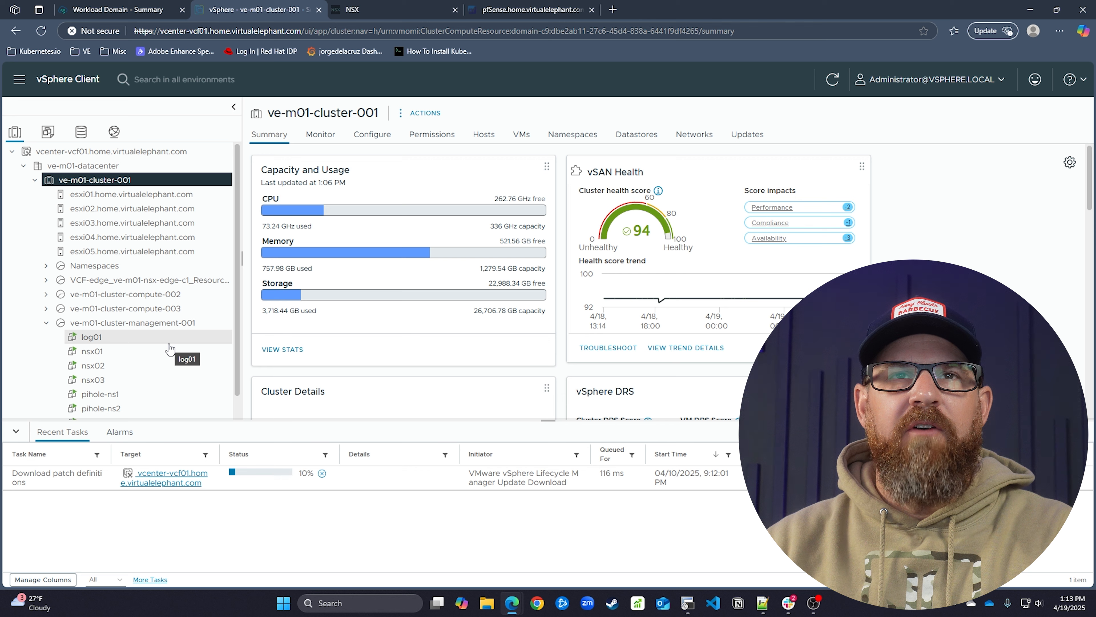
left_click(148, 15)
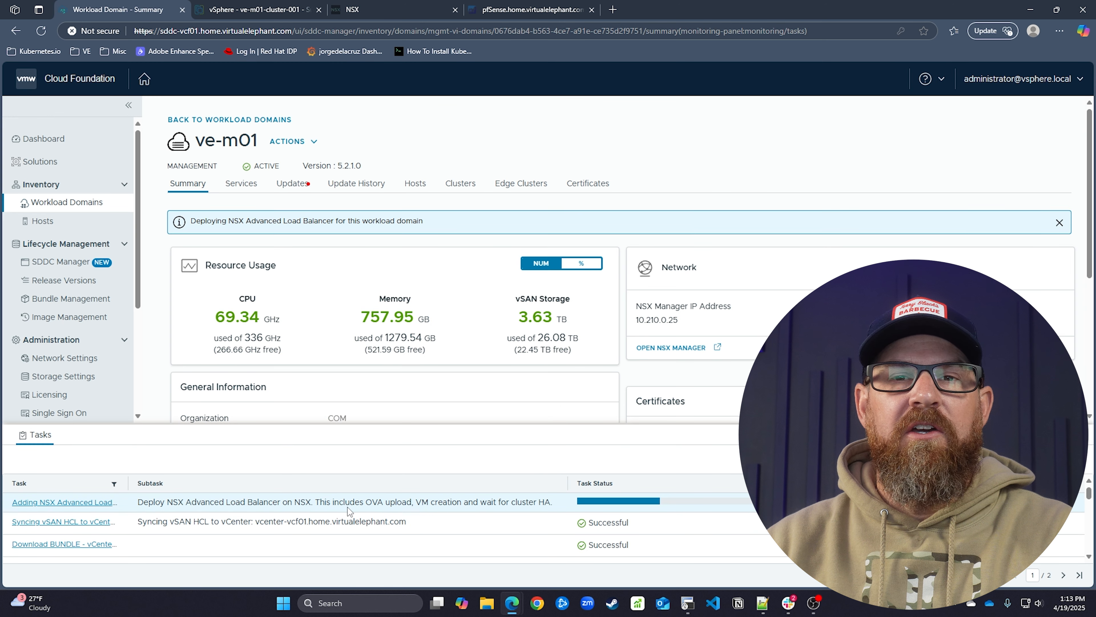
Recheck NSX Appliances: managers 10.210.0.26–.28 listed, load balancer cluster 10.210.0.29 still unavailable
left_click(376, 15)
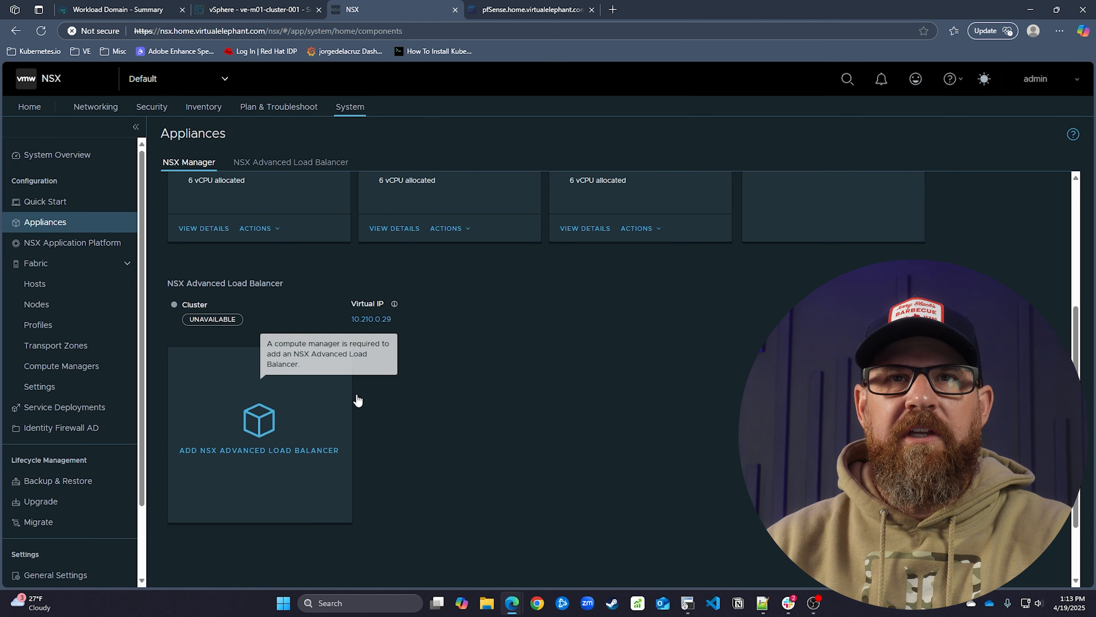
scroll(518, 420, "up", 3)
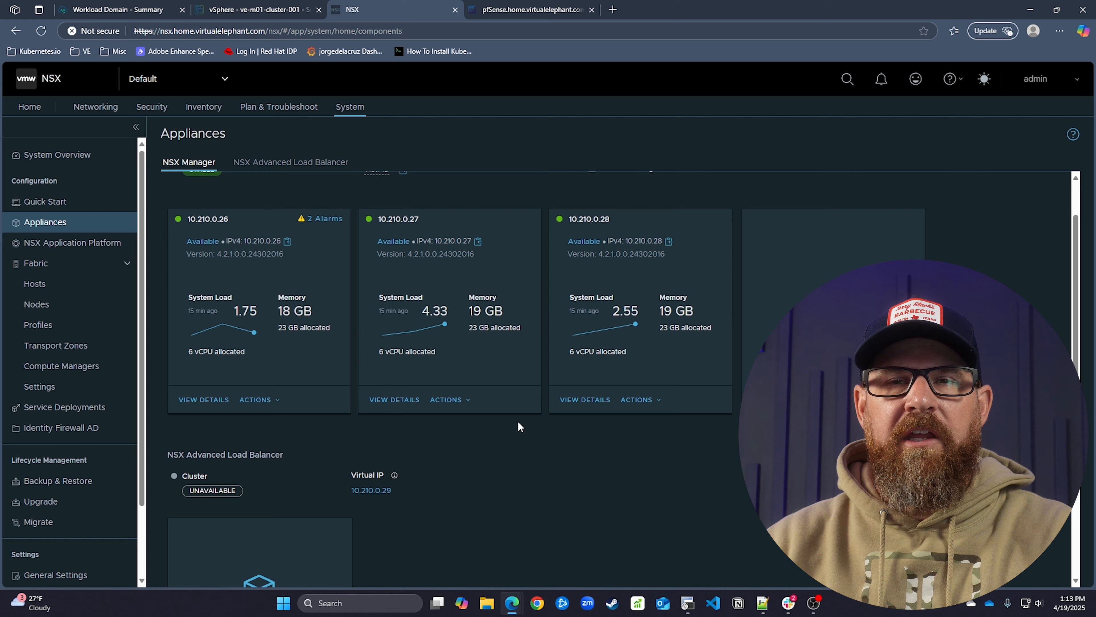
scroll(518, 420, "down", 1)
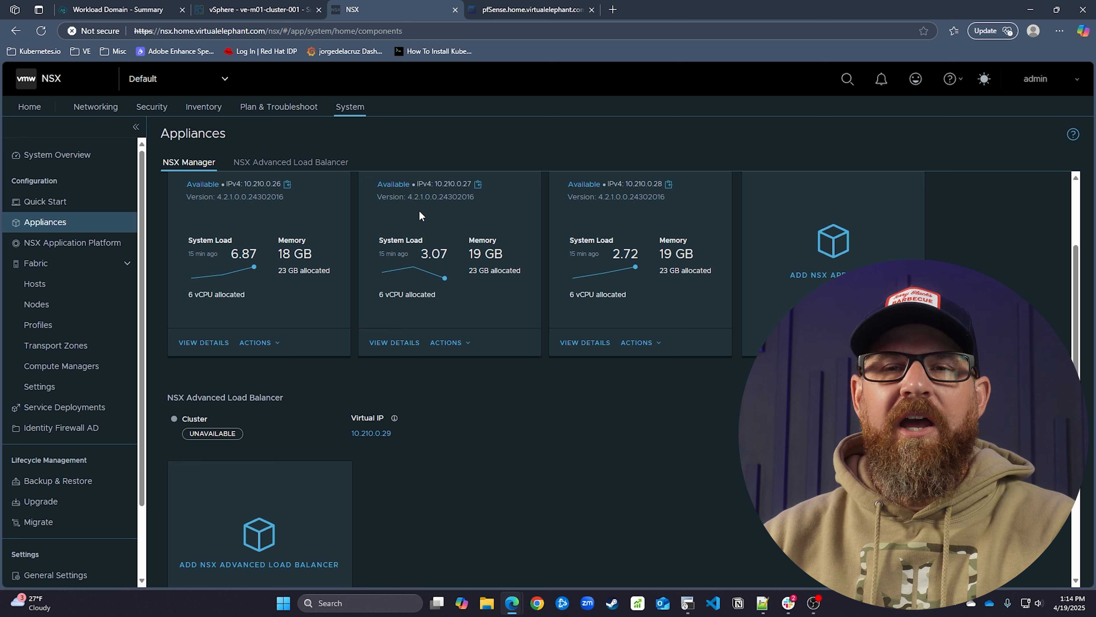
Tile NSX Manager, SDDC Manager and vSphere Client windows side by side
left_click_drag(404, 22, 566, 36)
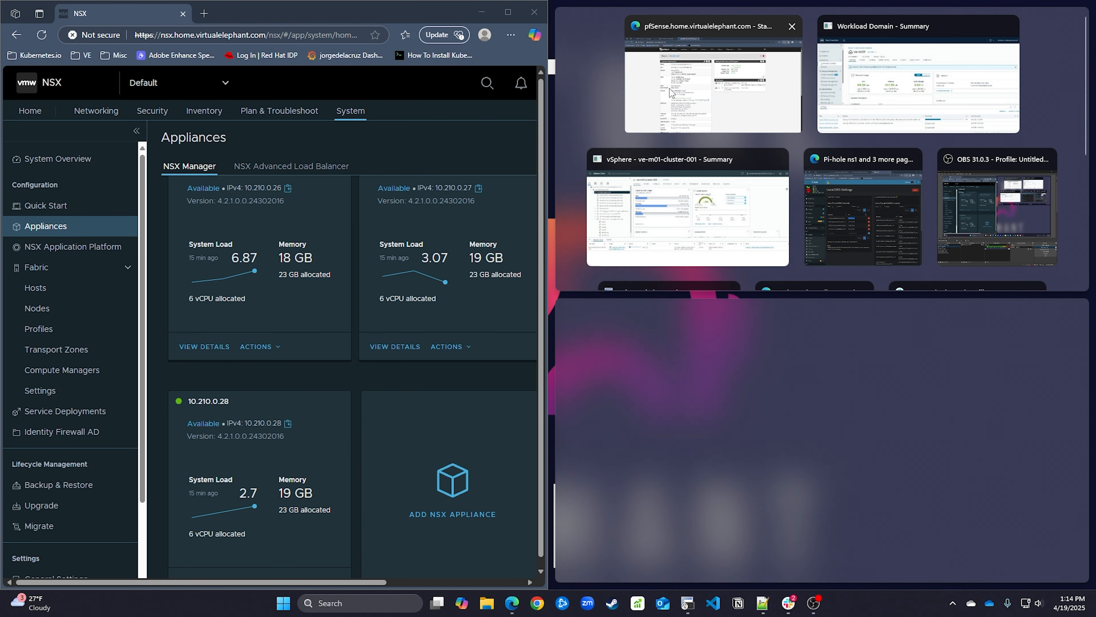
left_click(935, 95)
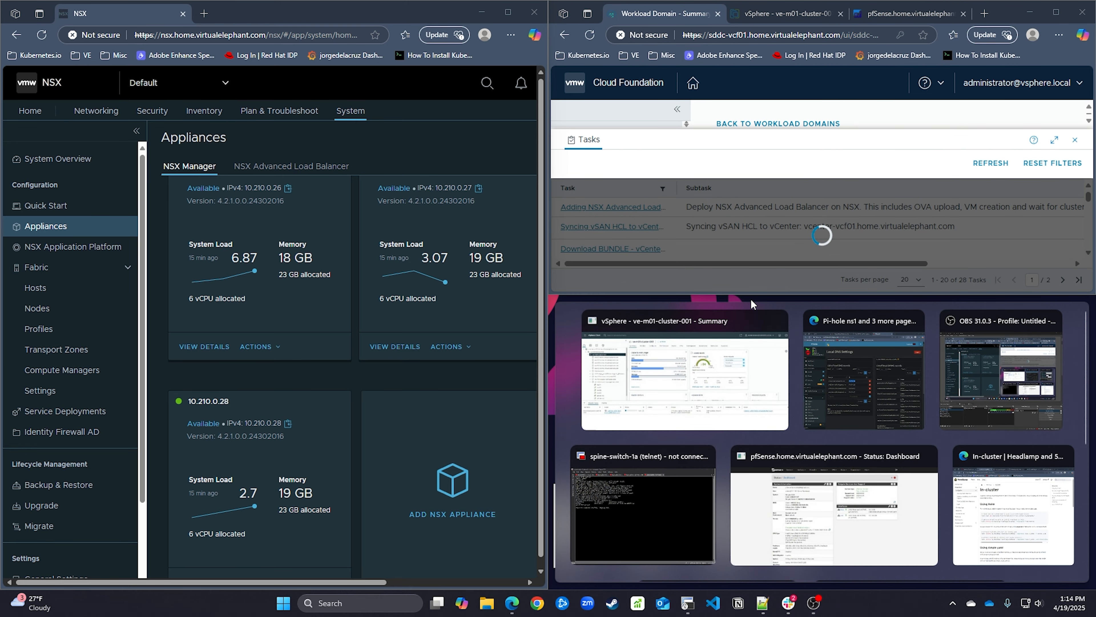
left_click(734, 372)
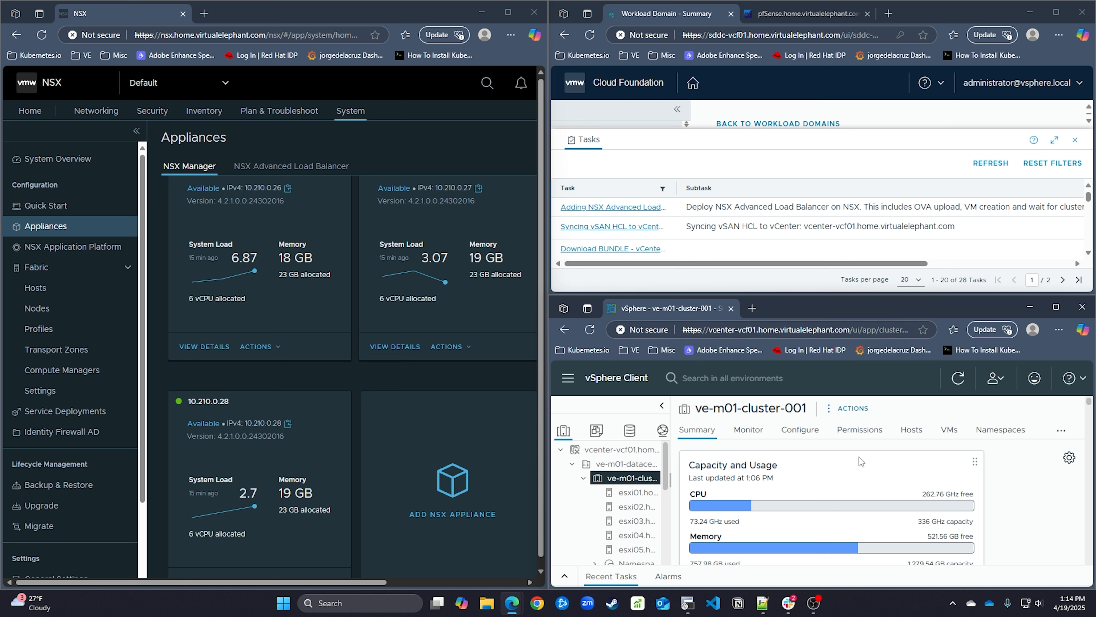
Show vSphere Recent Tasks and refresh, confirming the load balancer deploy subtask at 40%
left_click(564, 576)
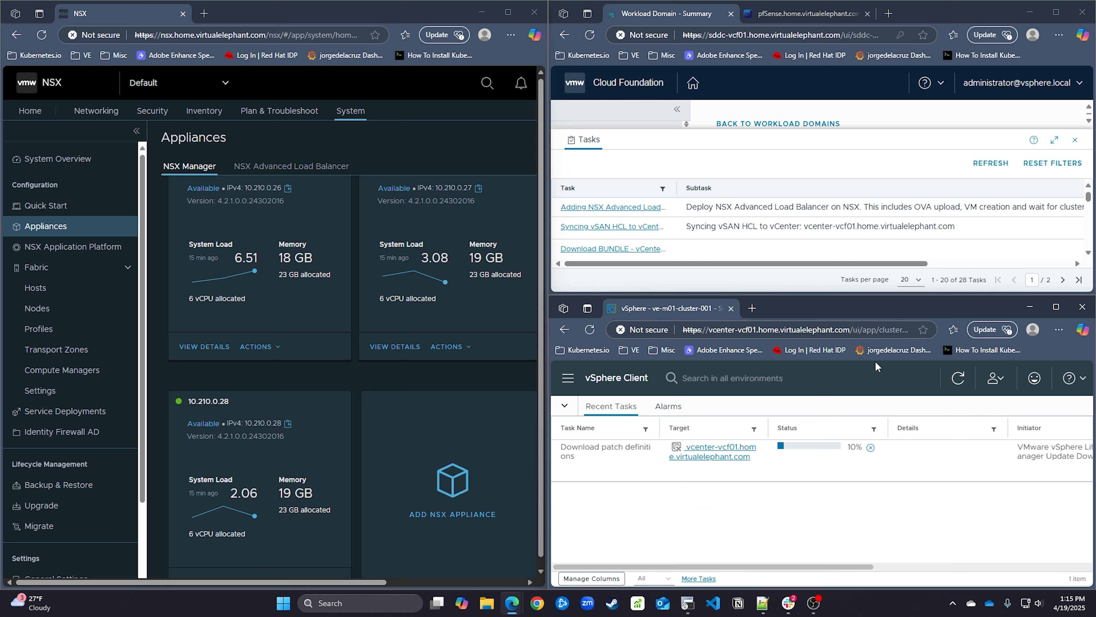
left_click(957, 382)
left_click_drag(839, 263, 924, 274)
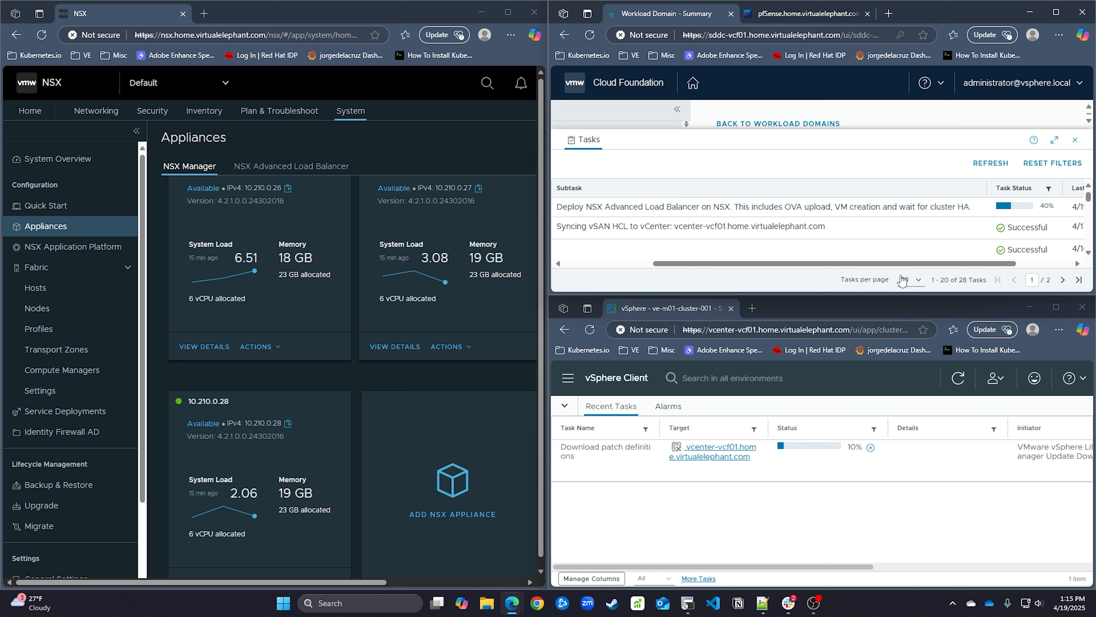
scroll(272, 376, "down", 2)
scroll(271, 376, "down", 5)
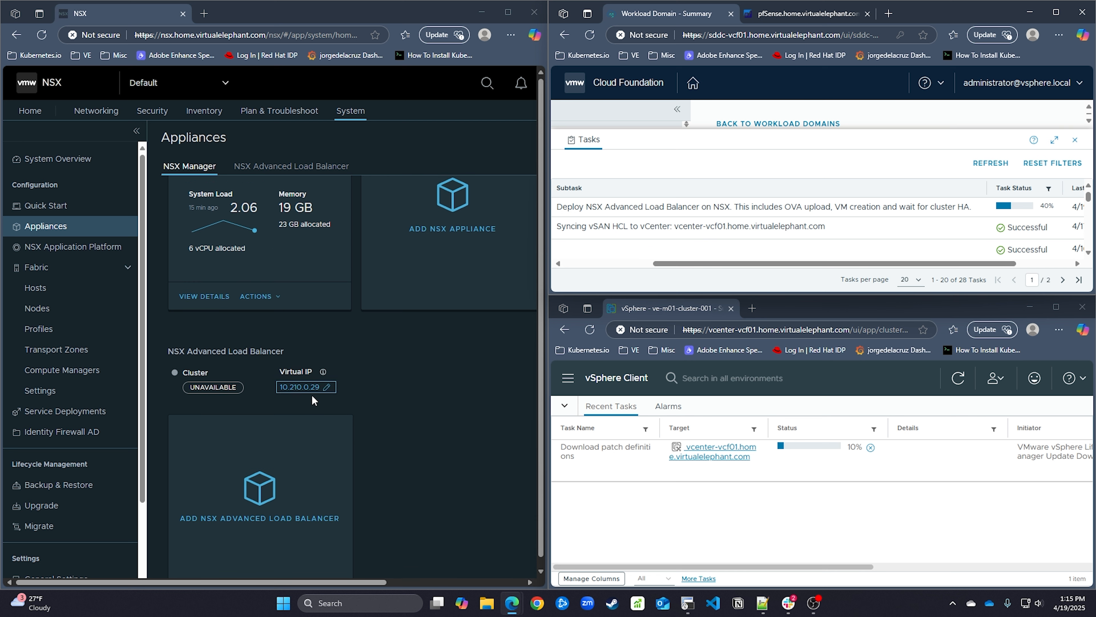
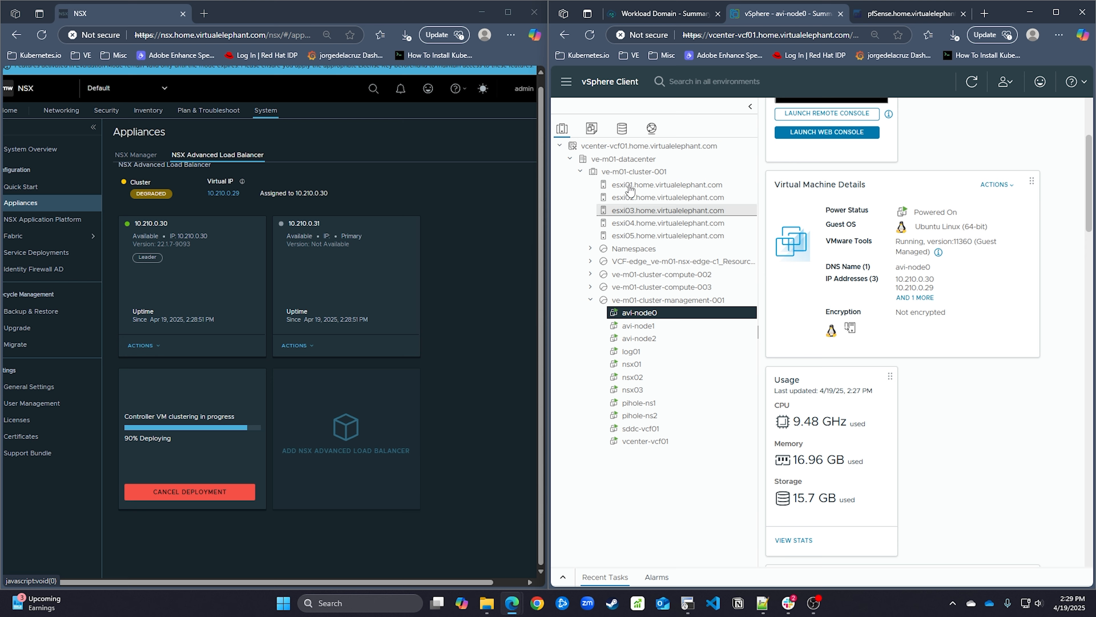
Check progress of the Adding NSX Advanced Load Balancer task on the Workload Domain summary
key("ctrl+shift+Tab")
left_click(451, 394)
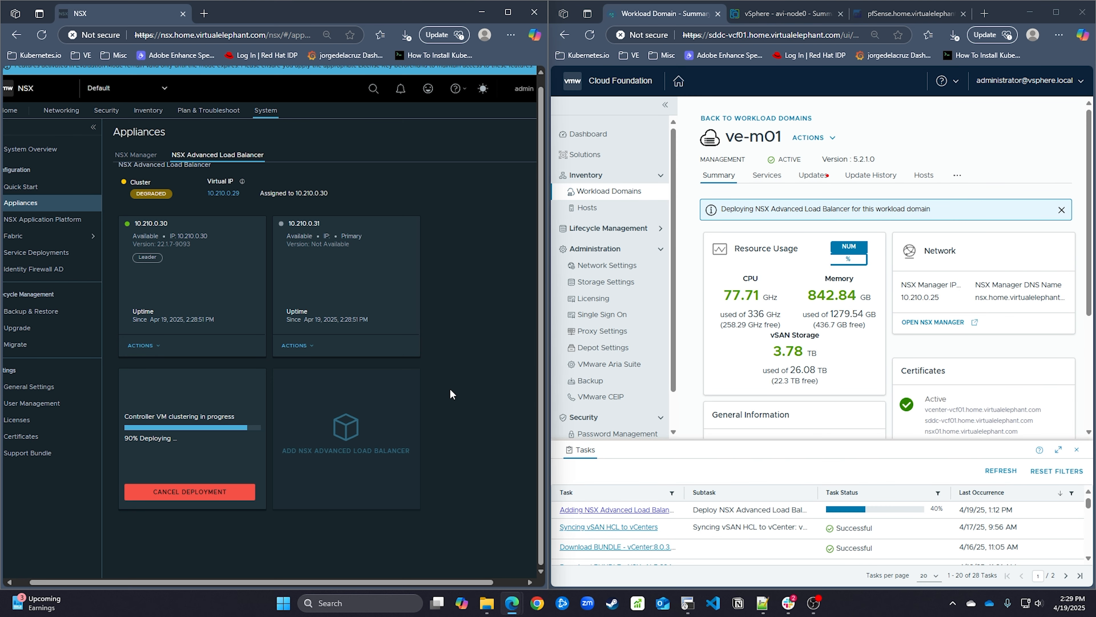
key("alt+Tab")
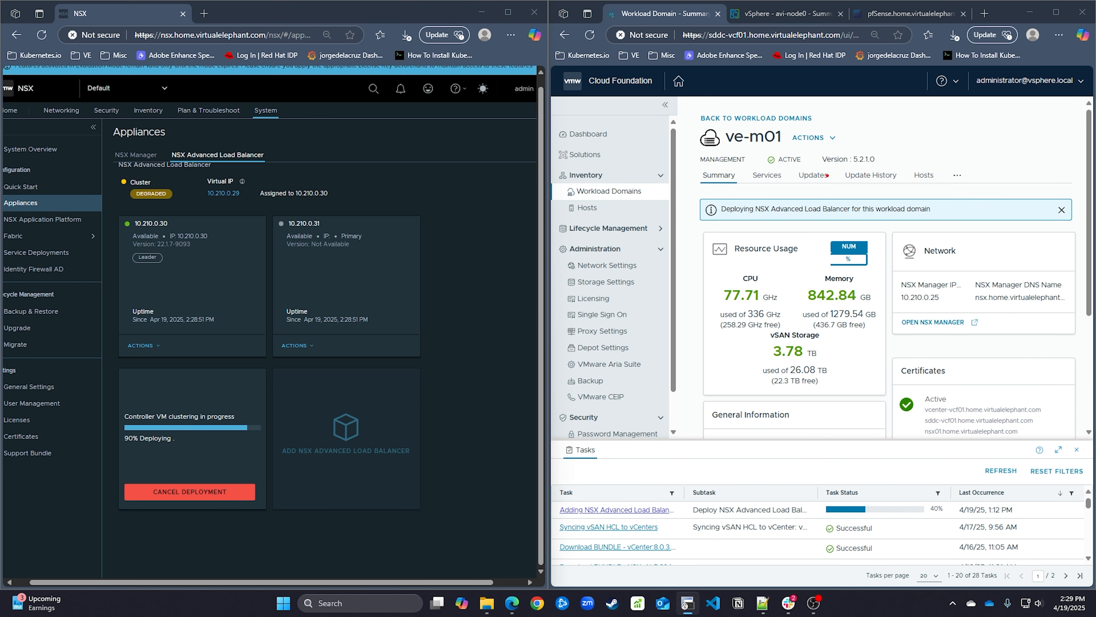
Glance at snmp_to_influx.py on the other desktop, then return to the vSphere avi-node0 tab
key("ctrl+super+Right")
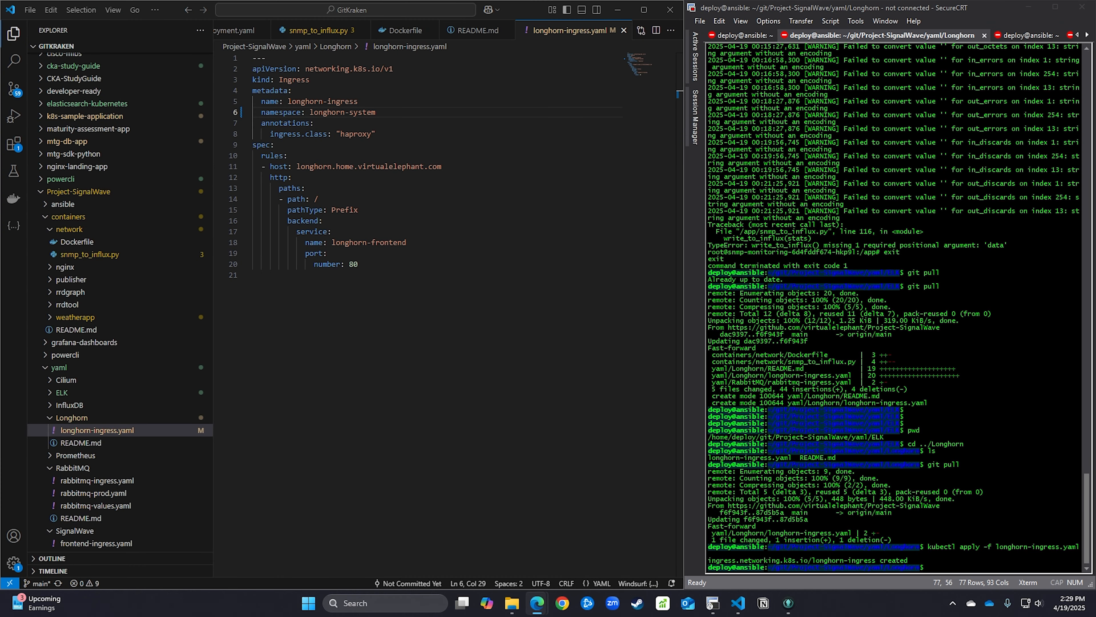
left_click(89, 254)
scroll(432, 302, "up", 5)
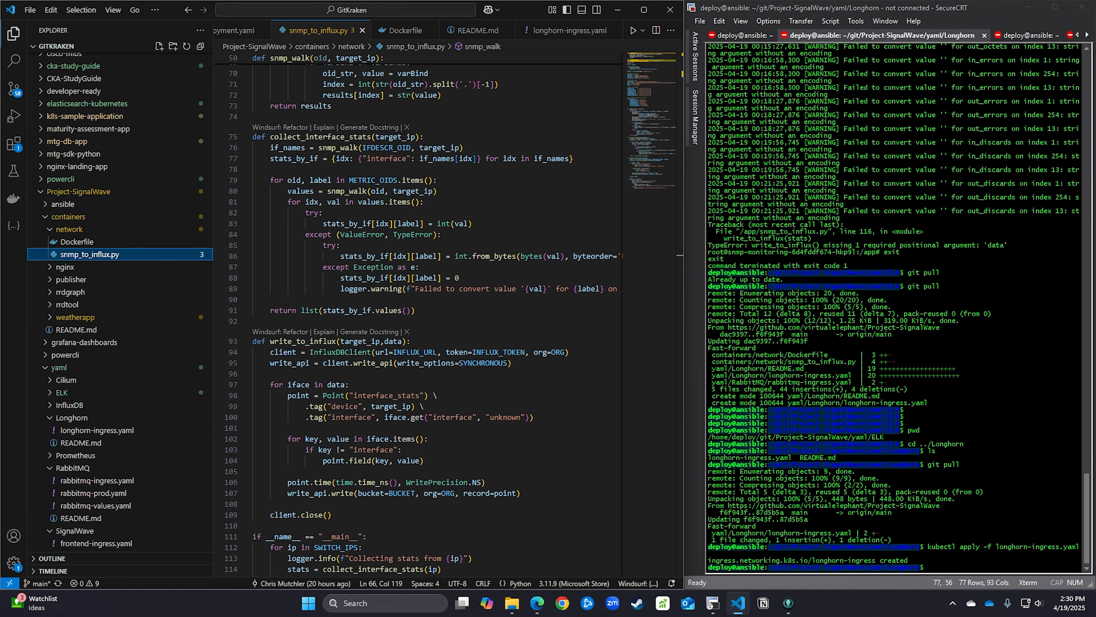
key("ctrl+super+Left")
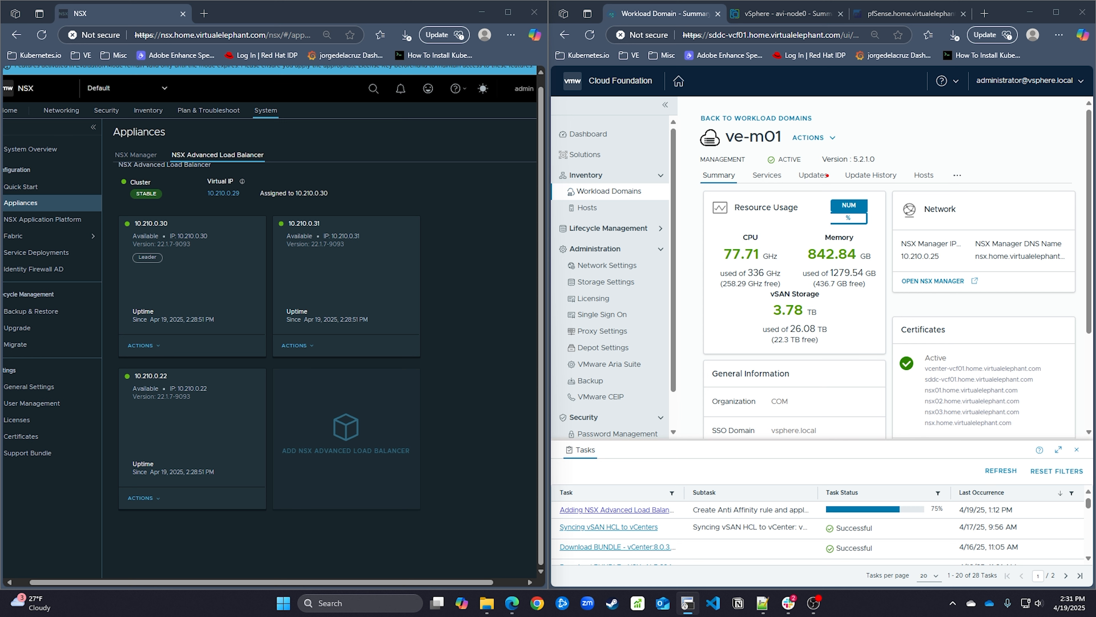
left_click(764, 14)
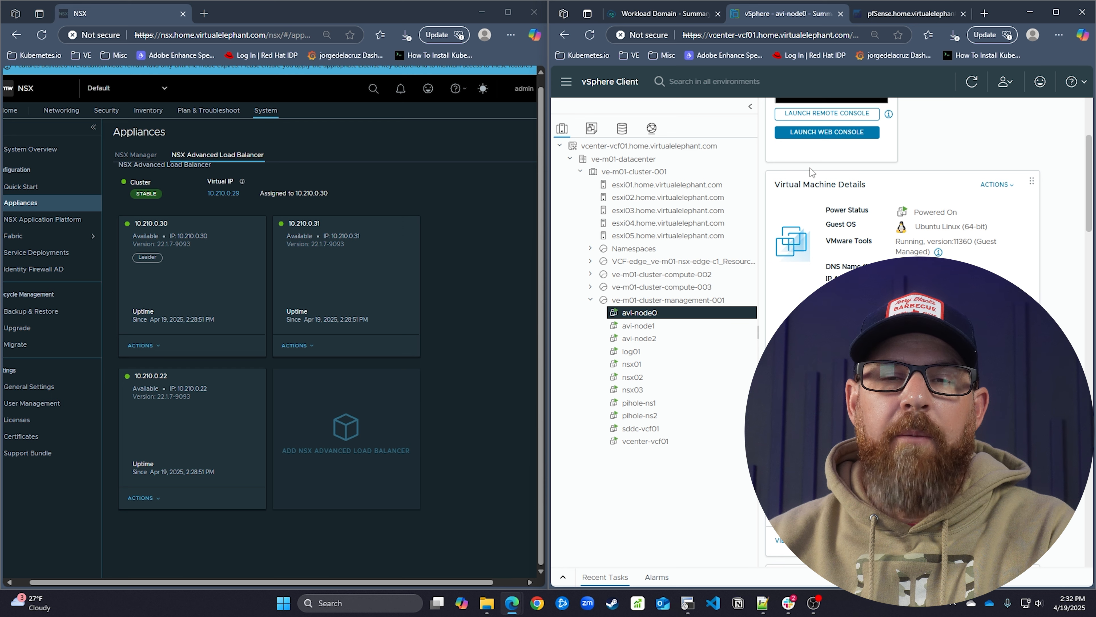
Maximize the NSX window at 100% zoom and dismiss the evaluation licence banner
left_click(506, 14)
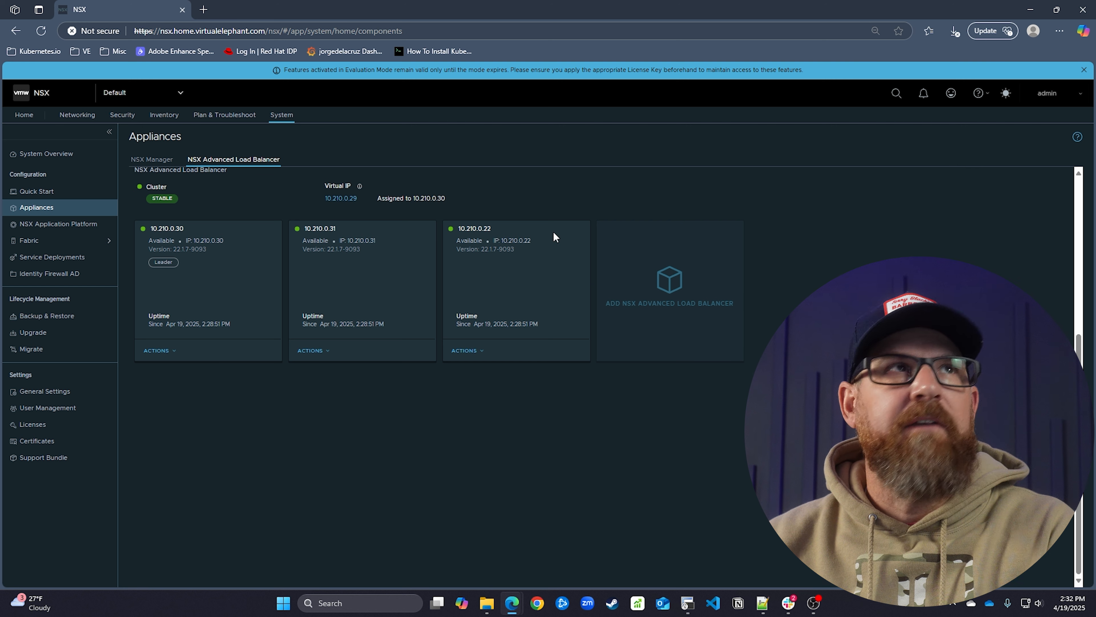
key("ctrl+plus")
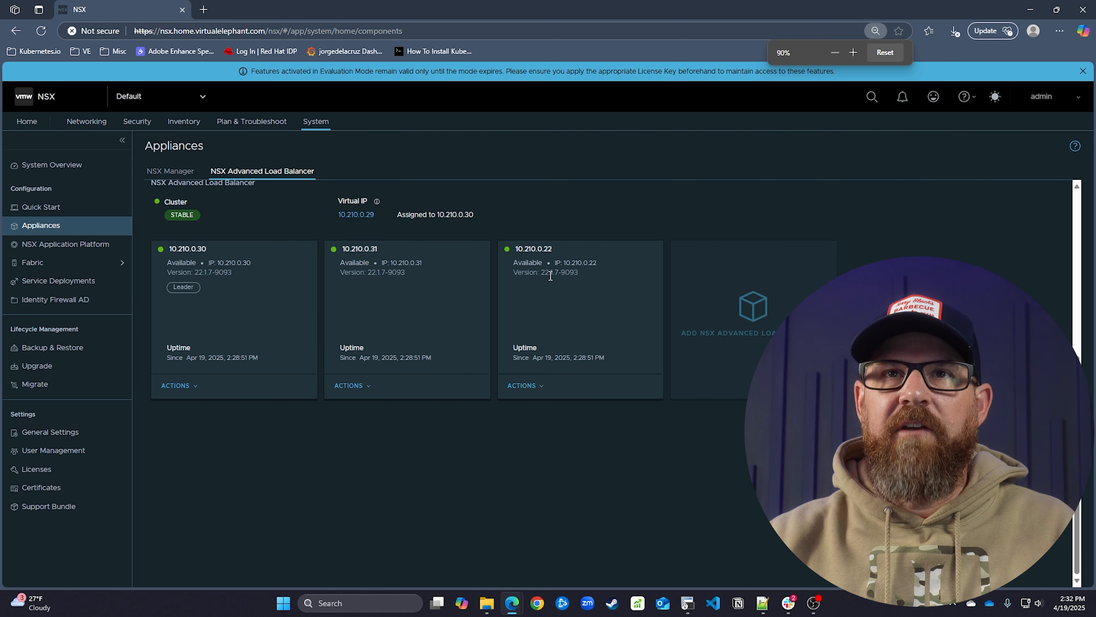
key("ctrl+plus")
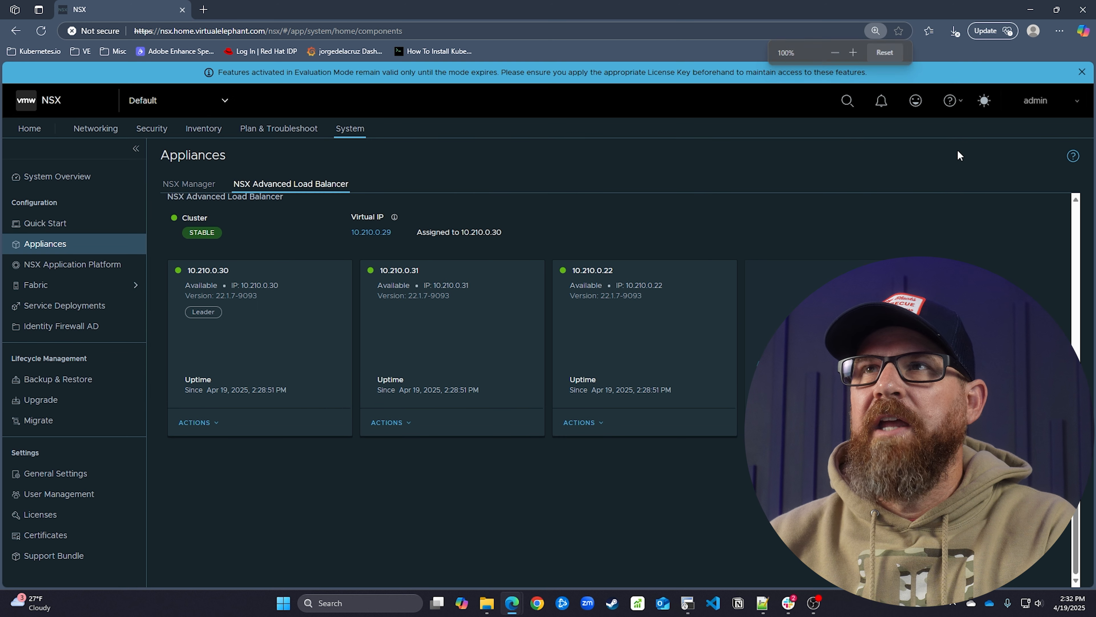
left_click(1082, 72)
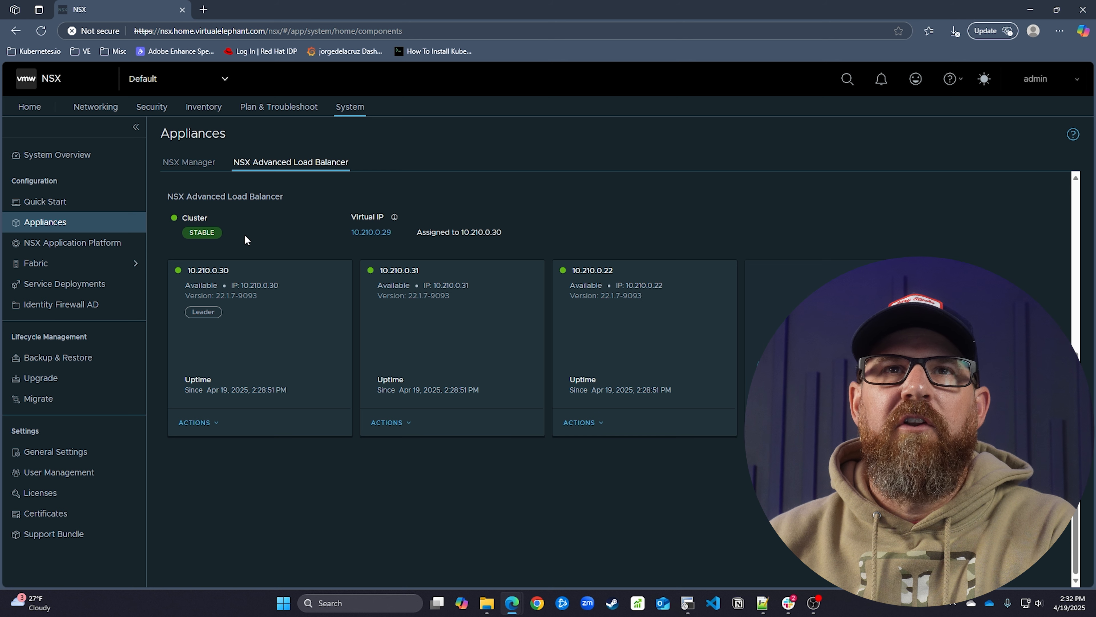
mouse_move(353, 235)
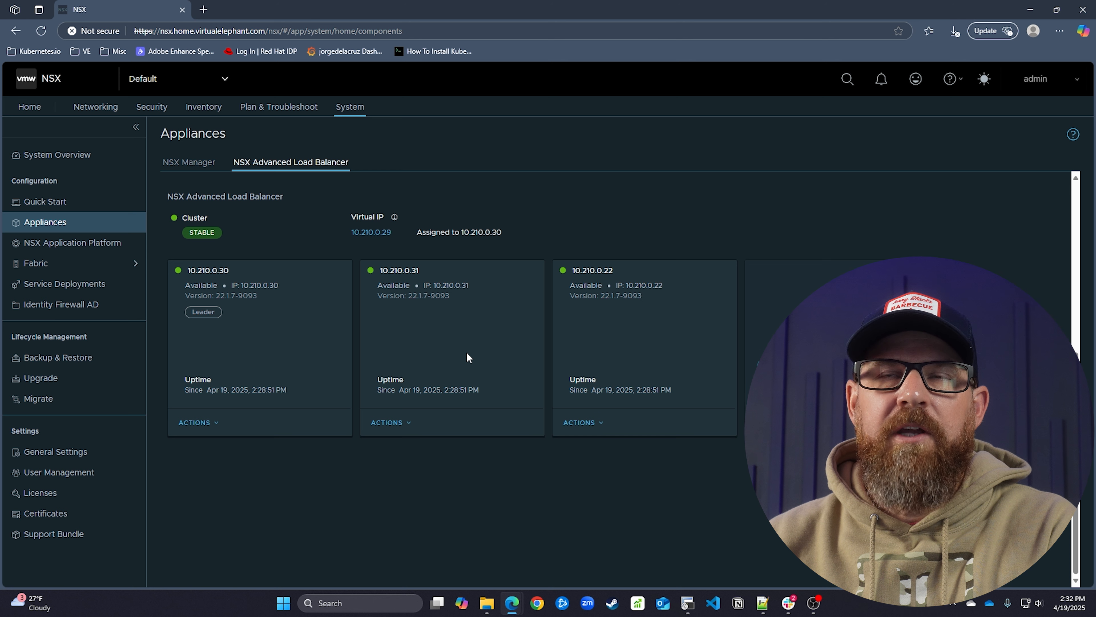
Browse to avi.home.virtualelephant.com in a new Edge tab, accepting the unsafe-certificate warning
left_click(204, 9)
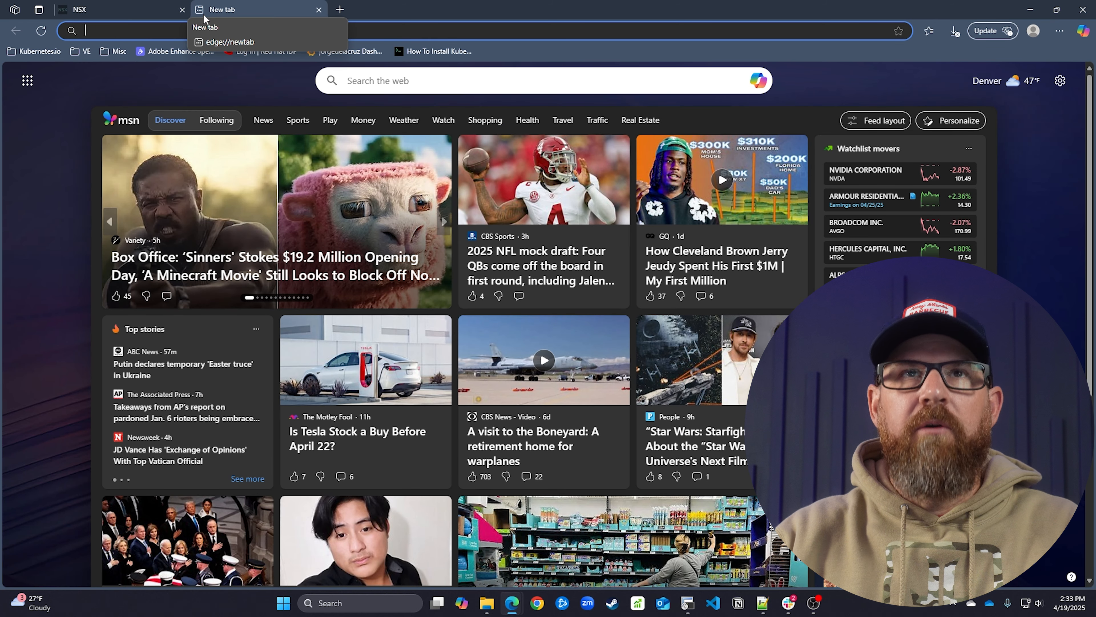
type("https:/")
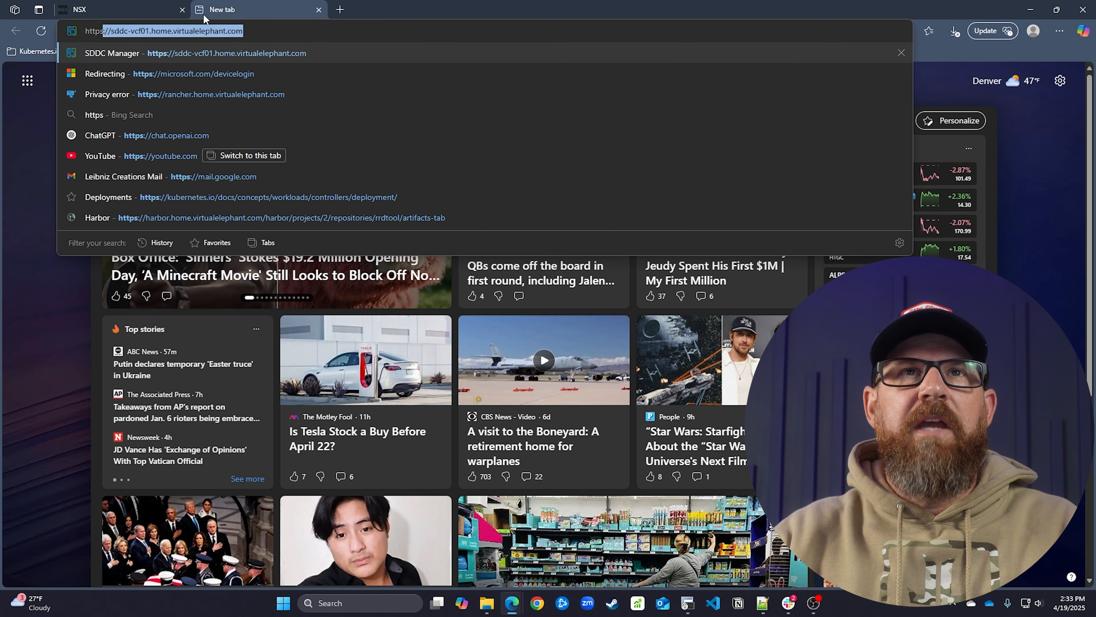
type("/avi.home")
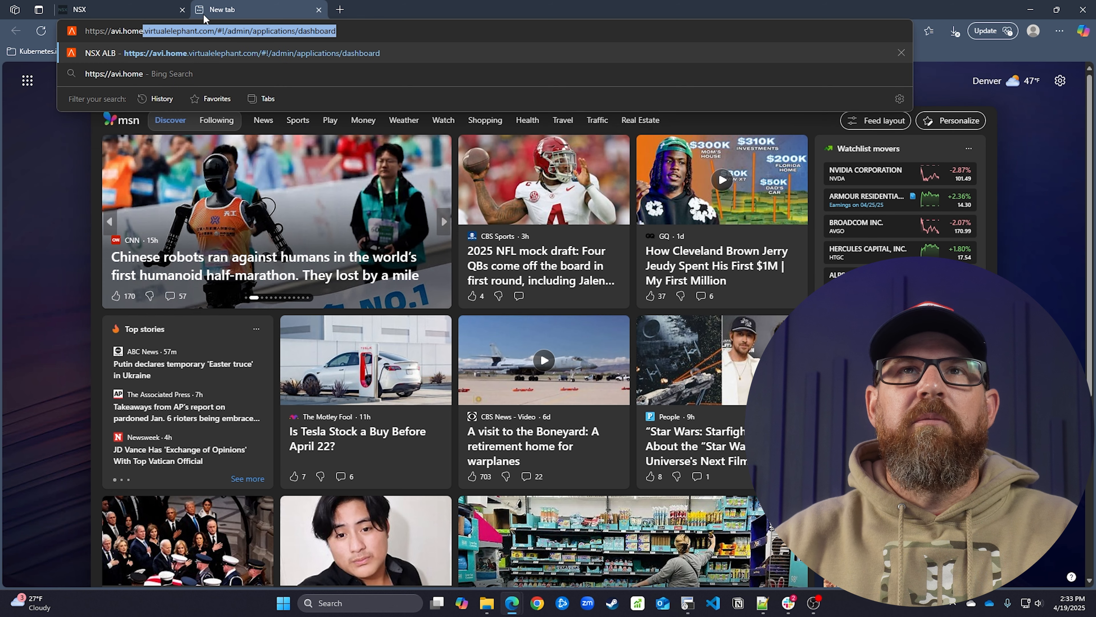
type(".virtualelephant.com/#!/admin/app")
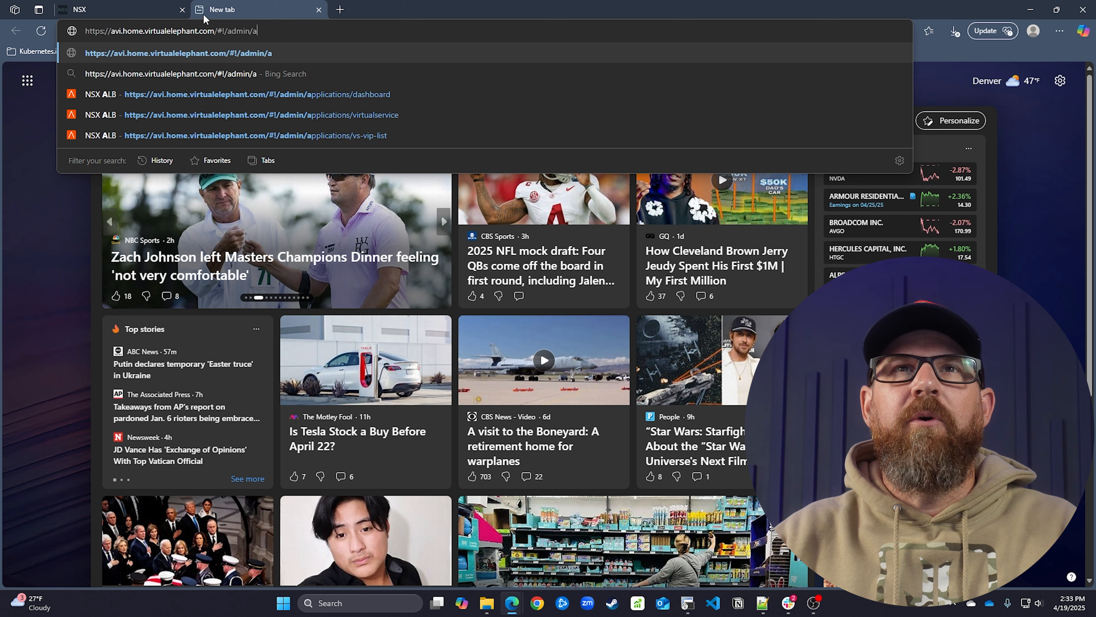
key("BackSpace")
key("BackSpace")
key("BackSpace")
key("BackSpace")
key("BackSpace")
key("BackSpace")
key("BackSpace")
key("BackSpace")
key("BackSpace")
key("BackSpace")
key("BackSpace")
key("BackSpace")
key("BackSpace")
key("Return")
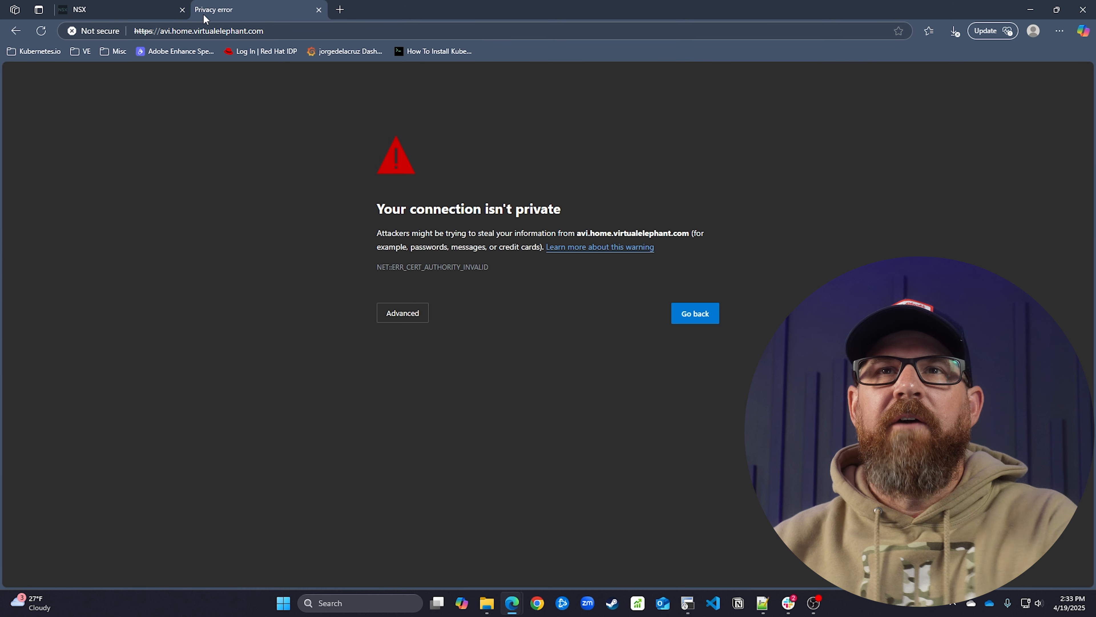
left_click(408, 316)
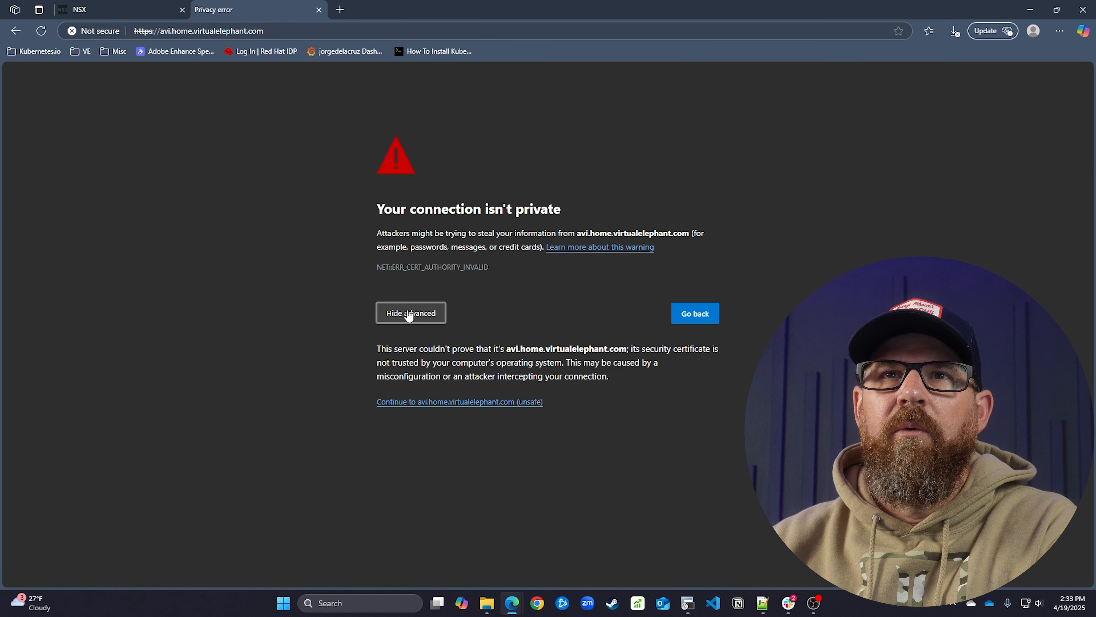
left_click(423, 403)
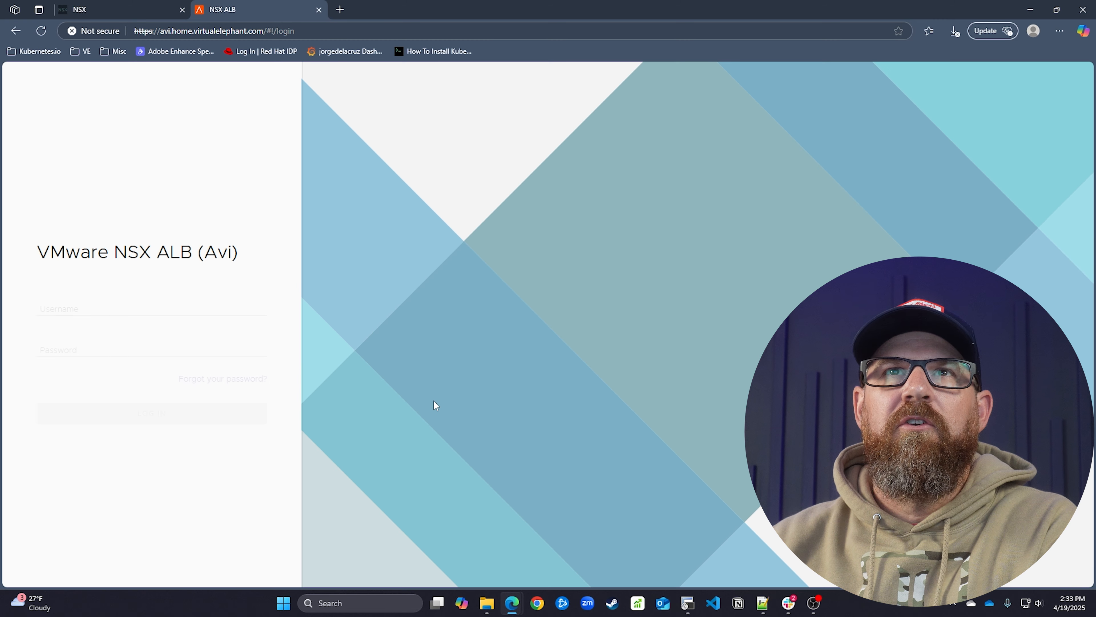
Log in to the Avi controller as admin with the account password and let Edge save it
left_click(107, 310)
type("admin")
key("Tab")
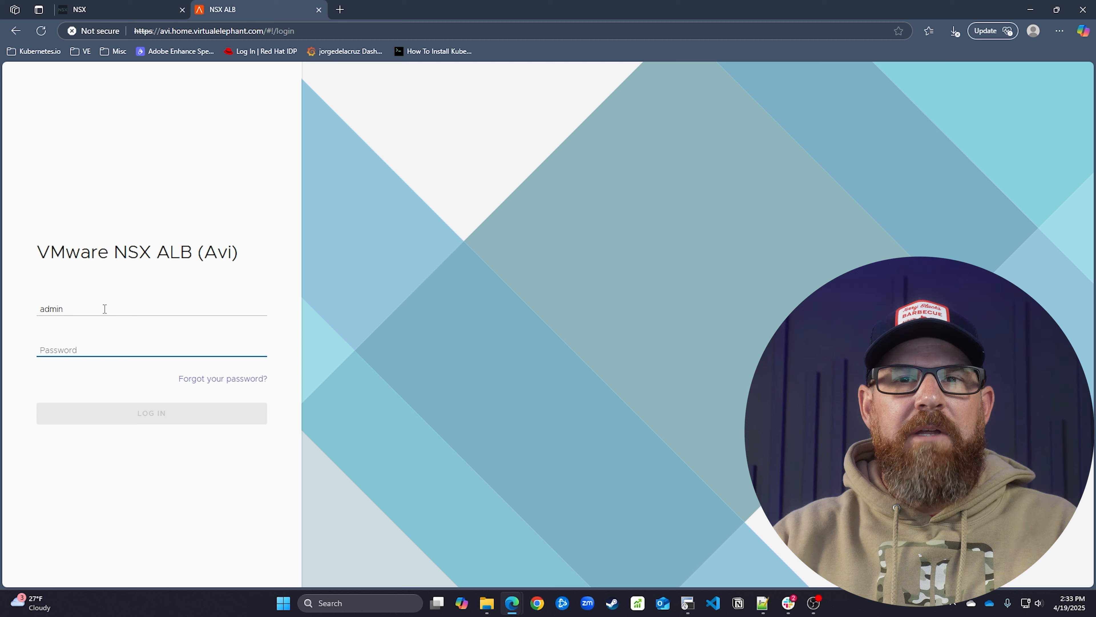
type("*******")
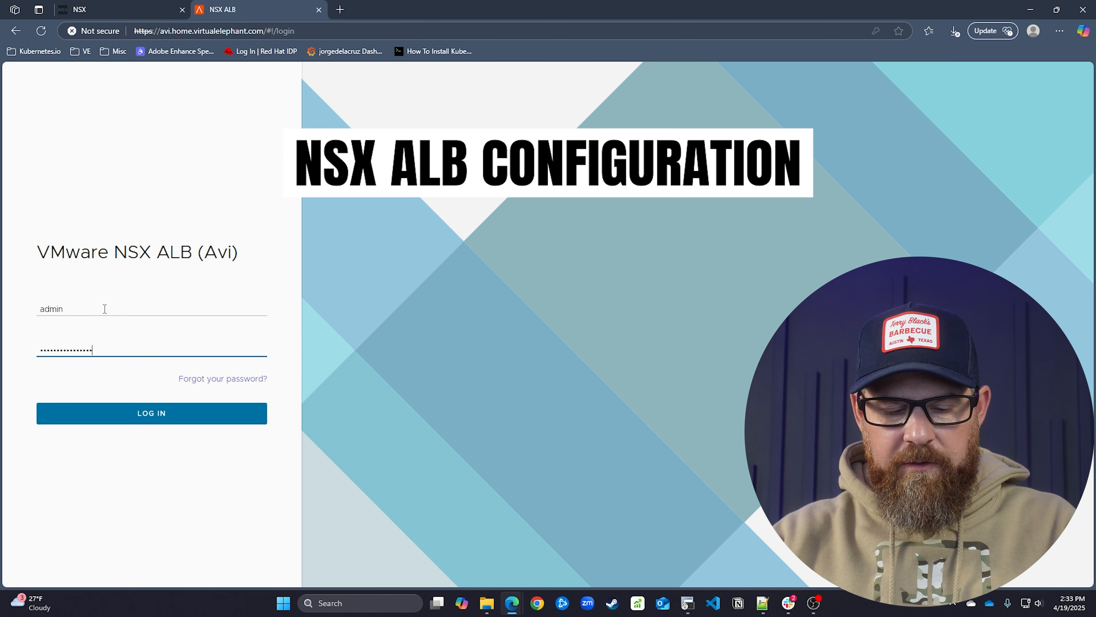
type("*")
key("Return")
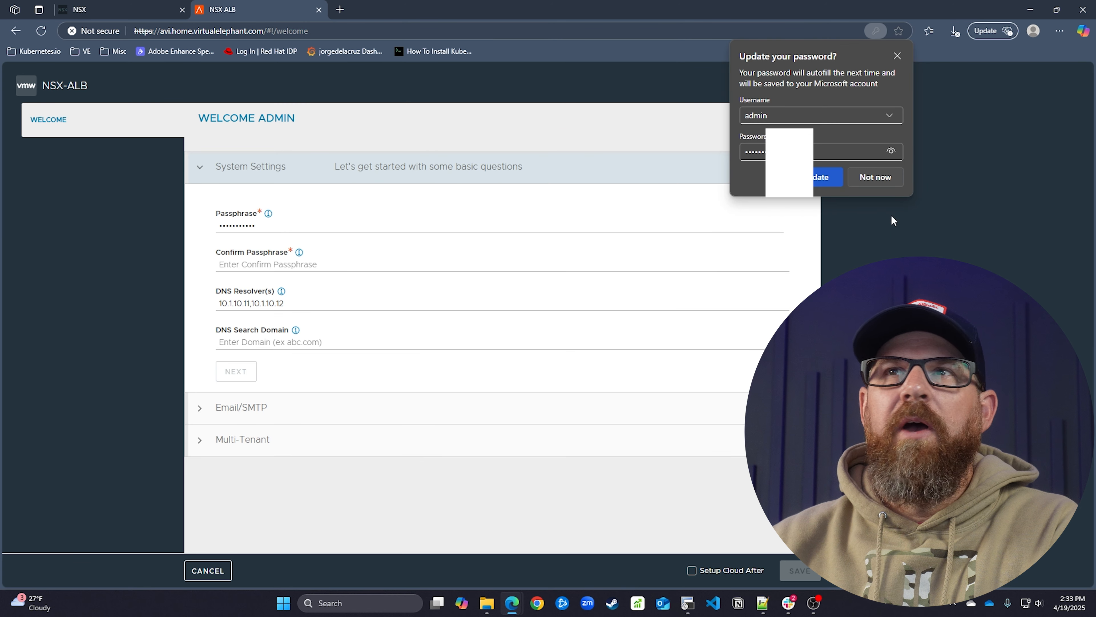
left_click(830, 179)
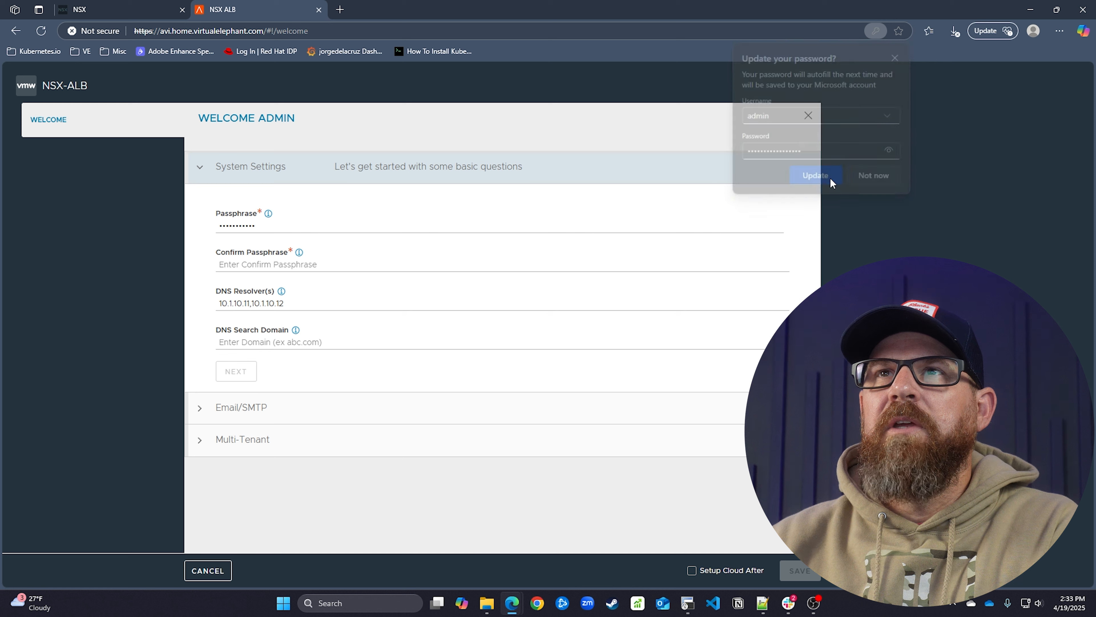
Enter and confirm a new passphrase, and choose home.virtualelephant.com as DNS search domain
left_click(274, 224)
key("ctrl+a")
key("BackSpace")
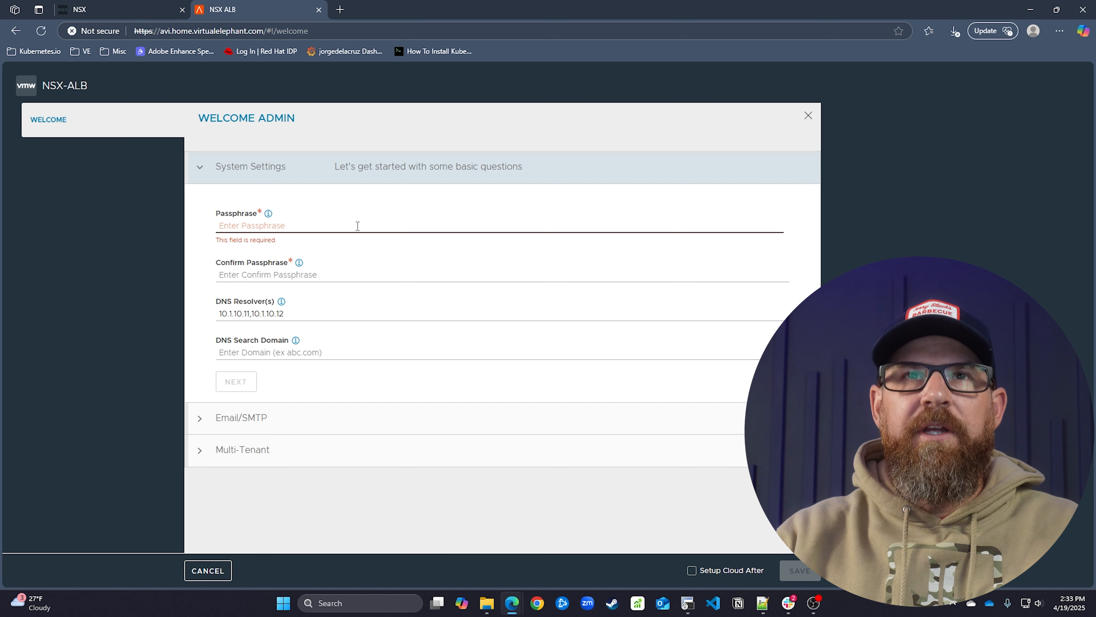
type("•••••••")
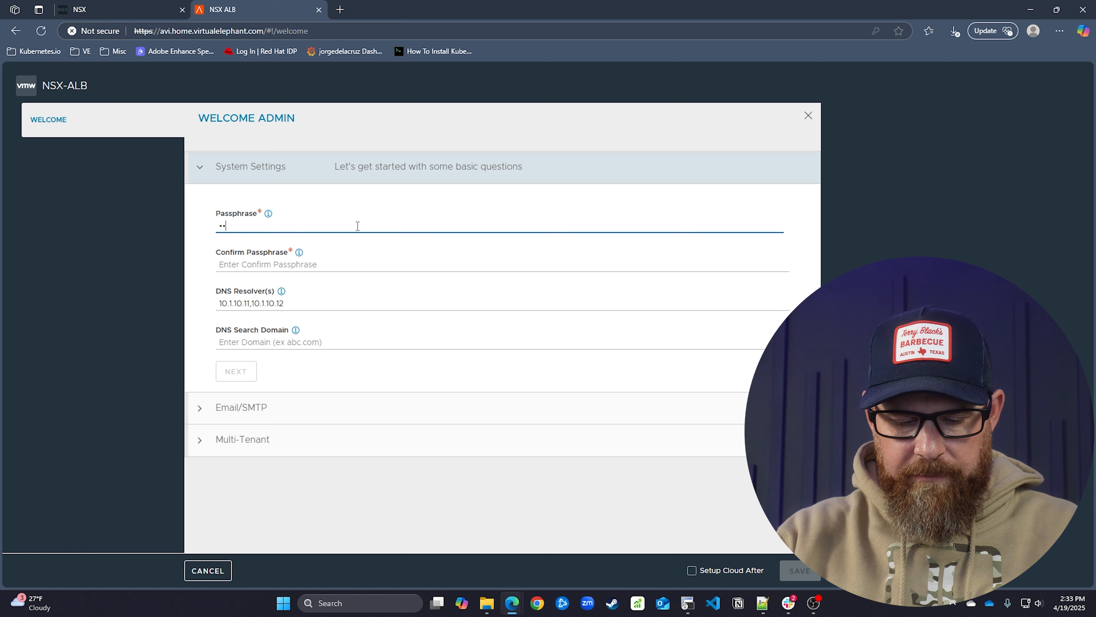
key("BackSpace")
key("BackSpace")
key("BackSpace")
key("BackSpace")
key("BackSpace")
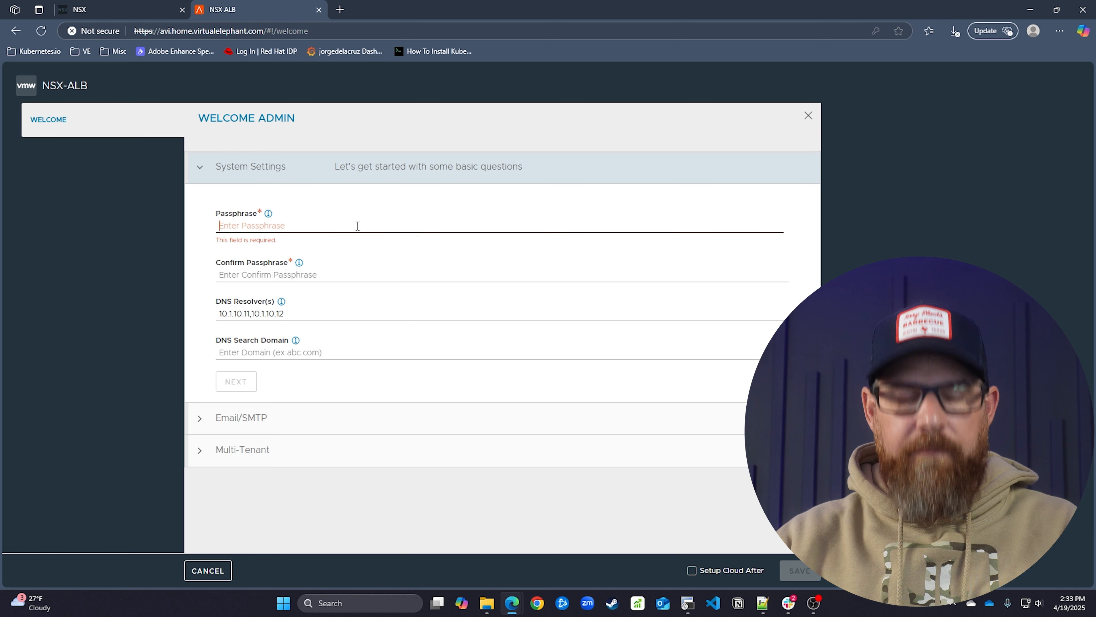
type("••••••••••")
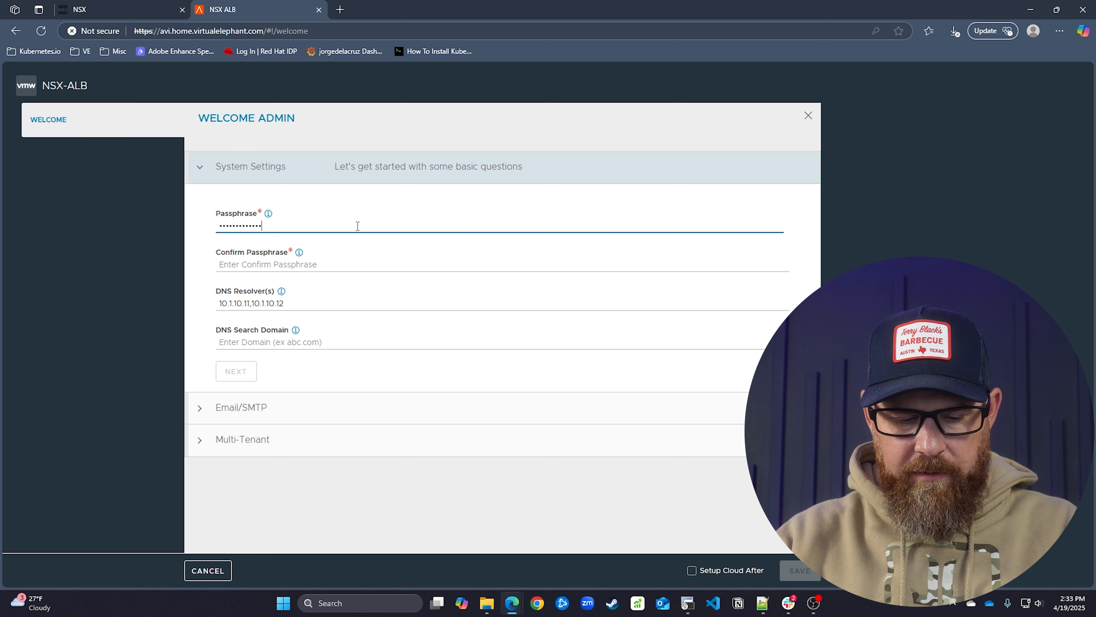
key("Tab")
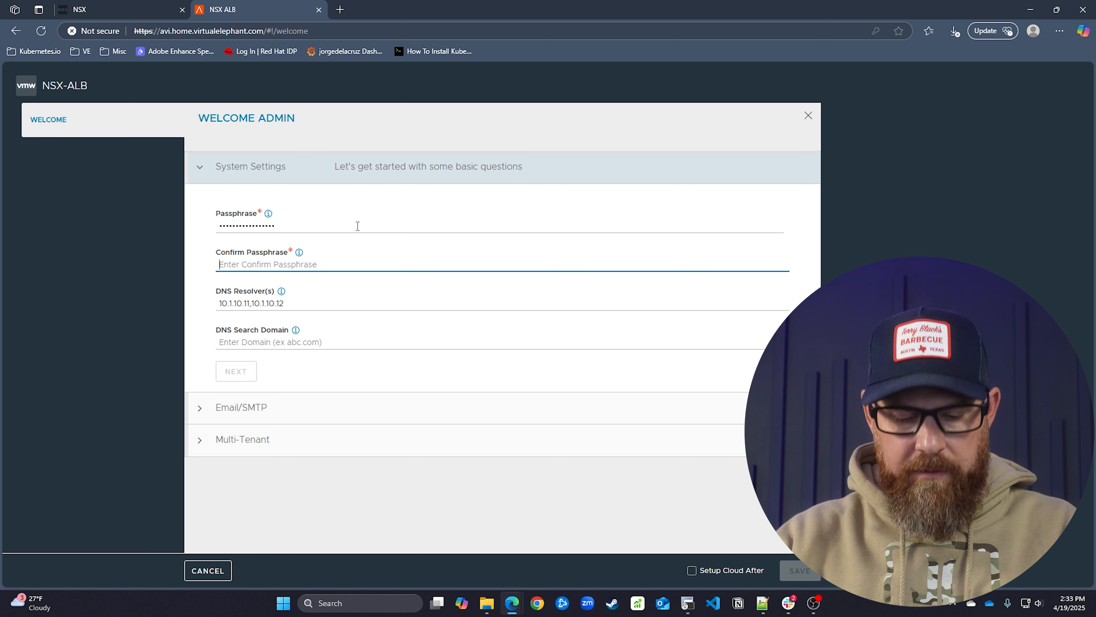
type("•••••••")
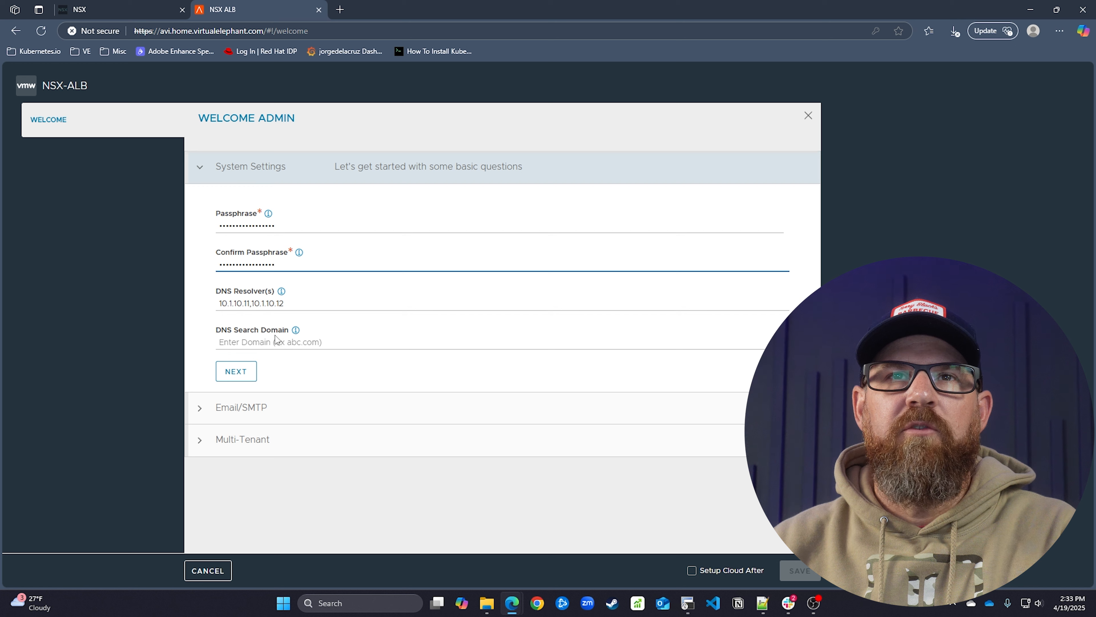
left_click(476, 336)
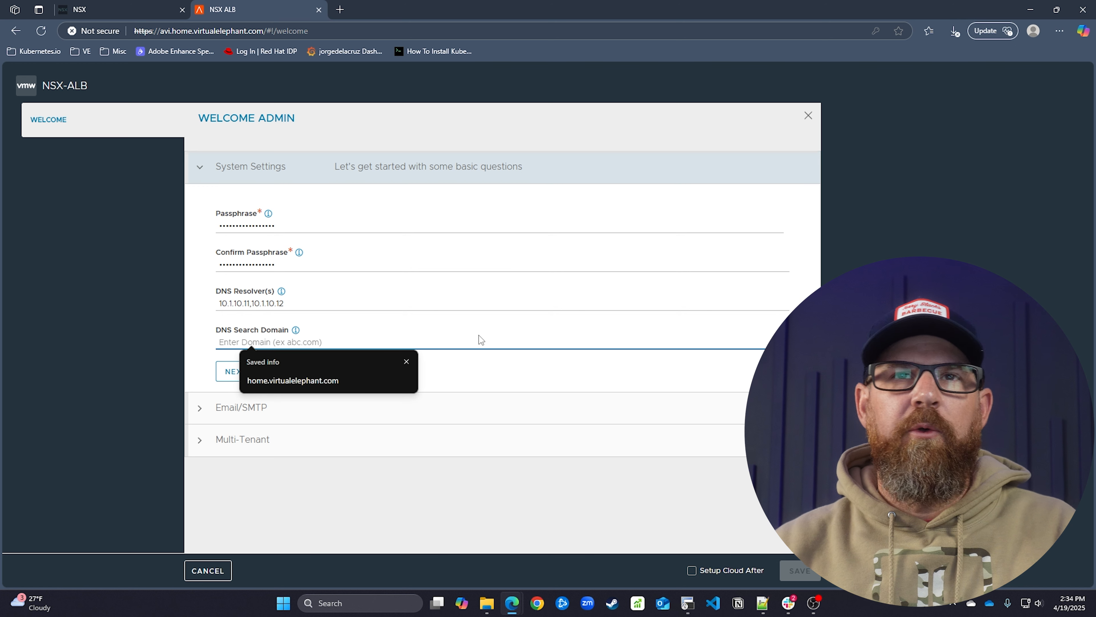
left_click(331, 379)
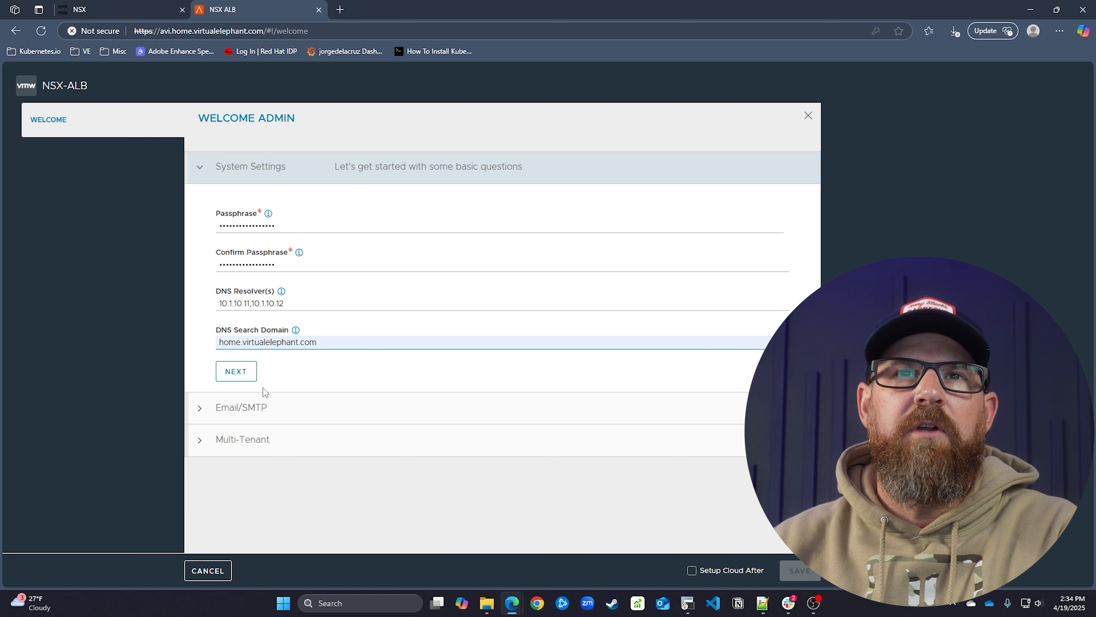
Change the email From Address domain to home.virtualelephant.com and save the welcome wizard
left_click(248, 372)
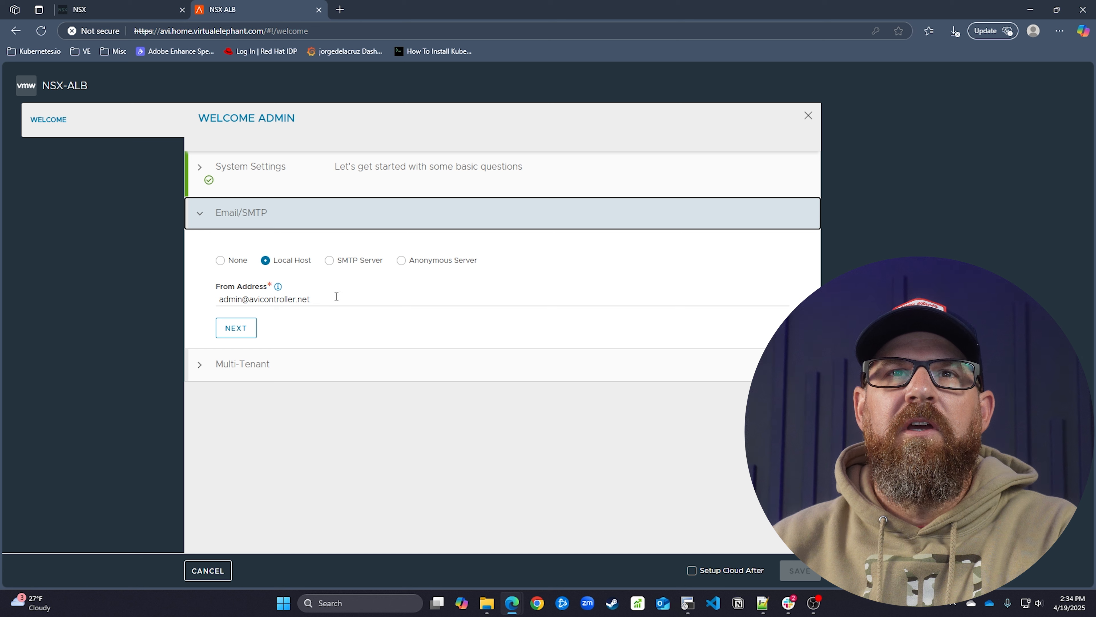
left_click_drag(332, 299, 262, 298)
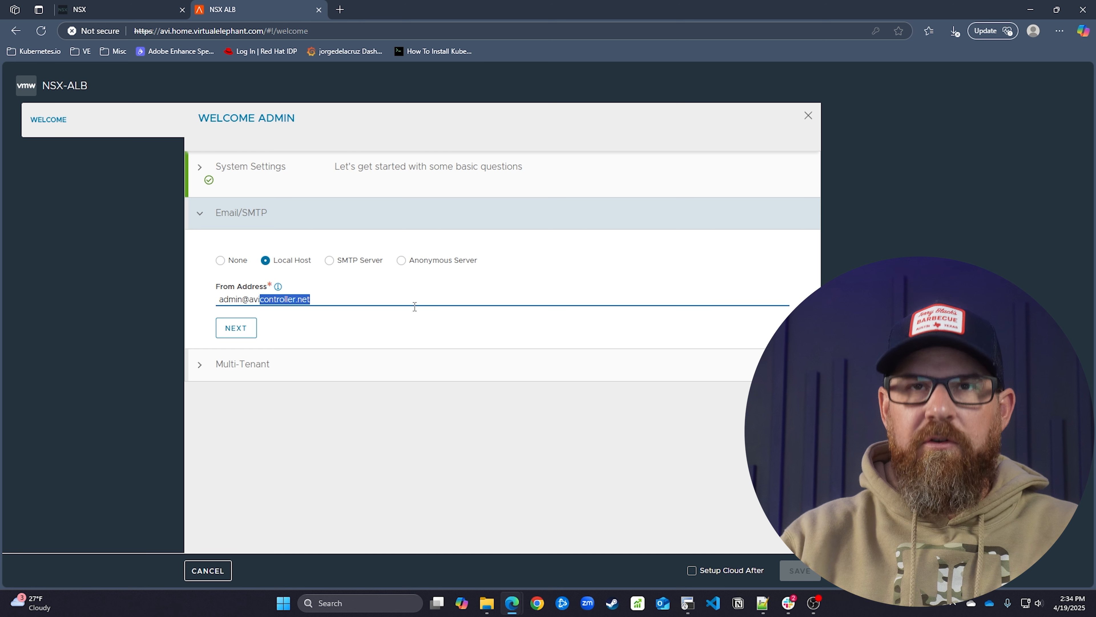
key("BackSpace")
type("home.virtu")
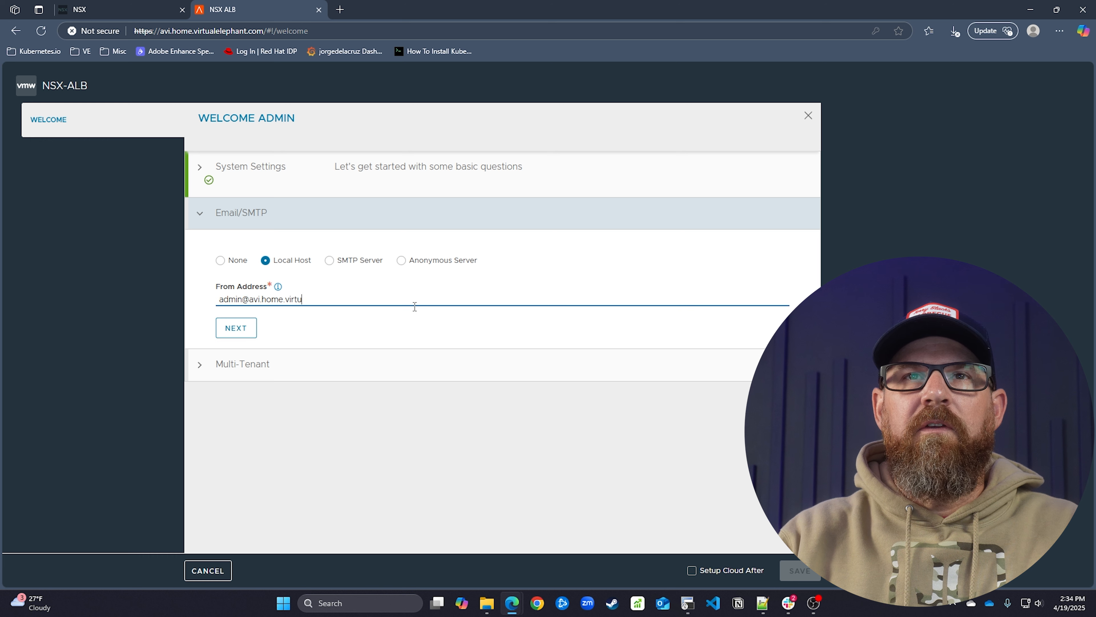
type("alelephant.com")
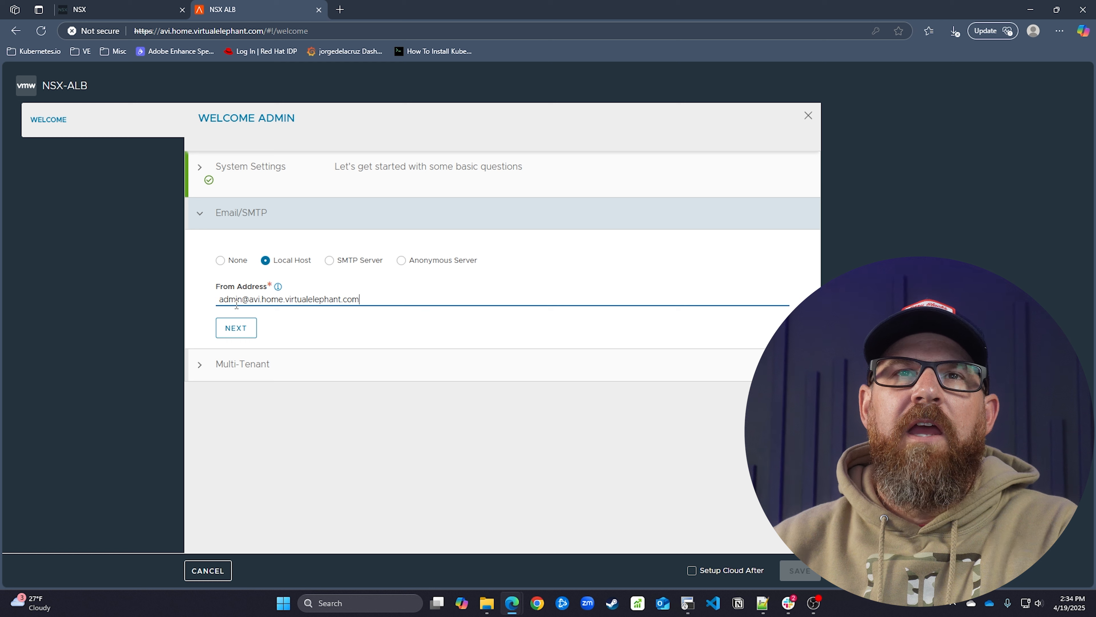
left_click(247, 331)
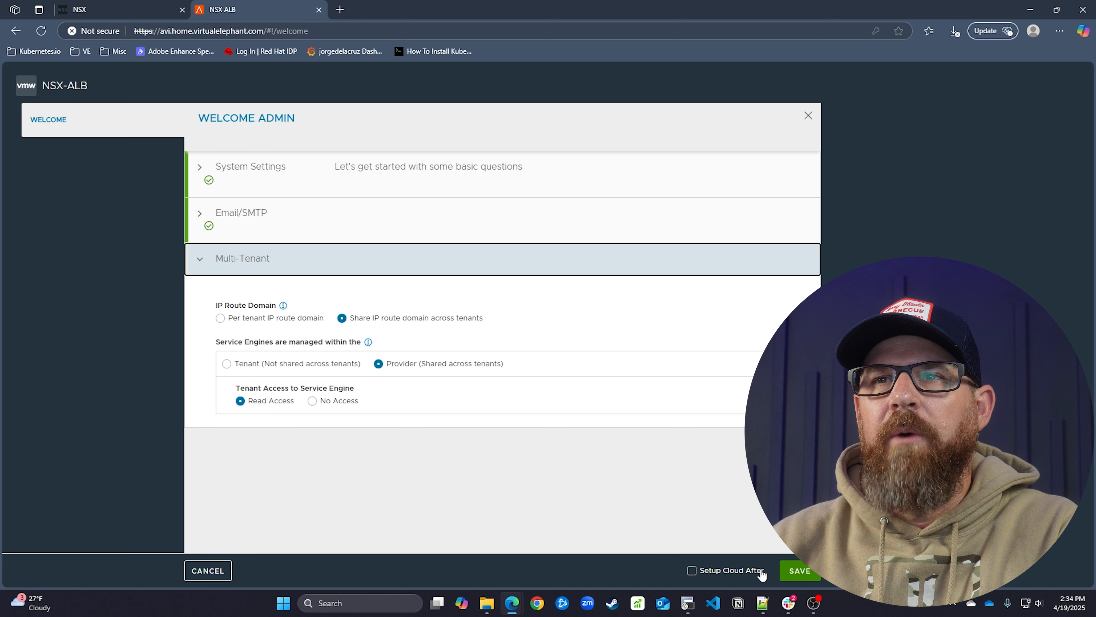
left_click(794, 572)
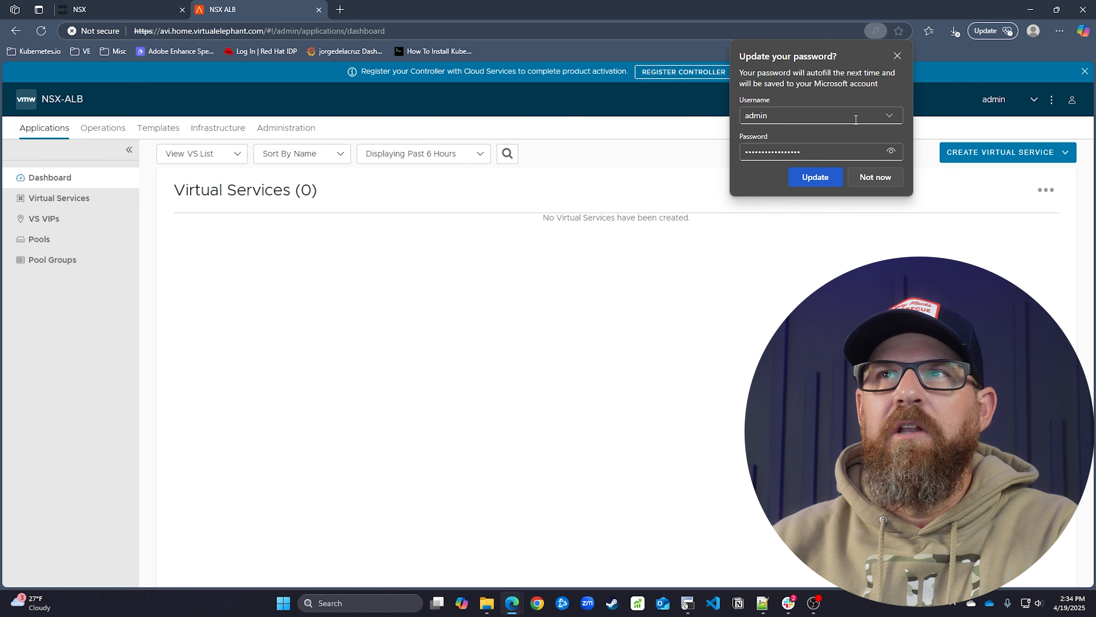
Close Edge's password prompt and registration banner, then open Infrastructure > Cloud Resources > Service Engine Group
left_click(897, 56)
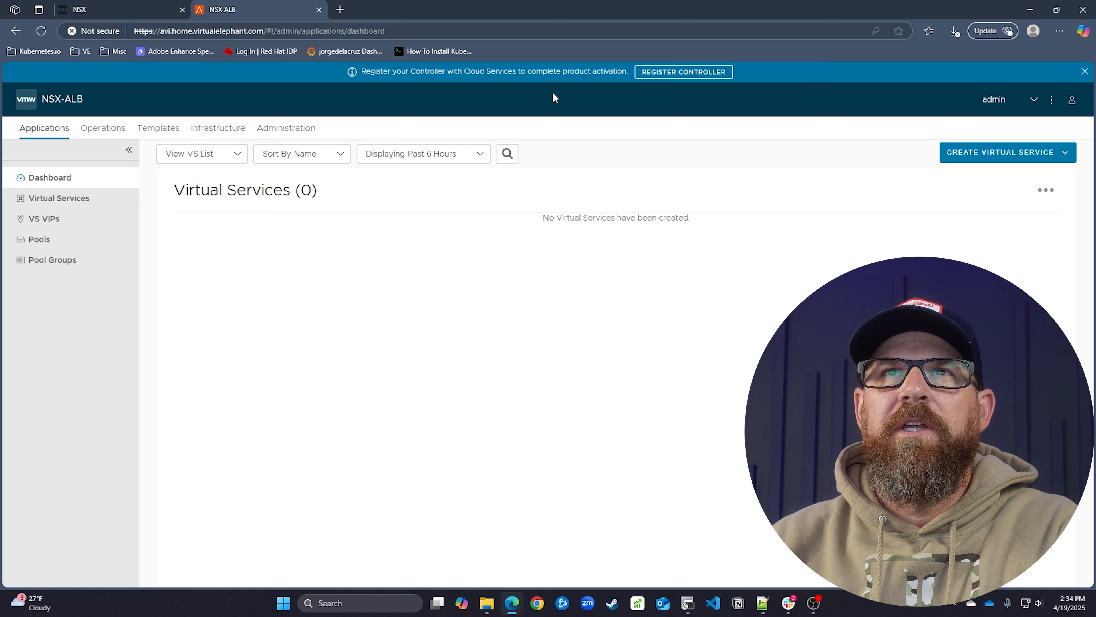
left_click(1084, 71)
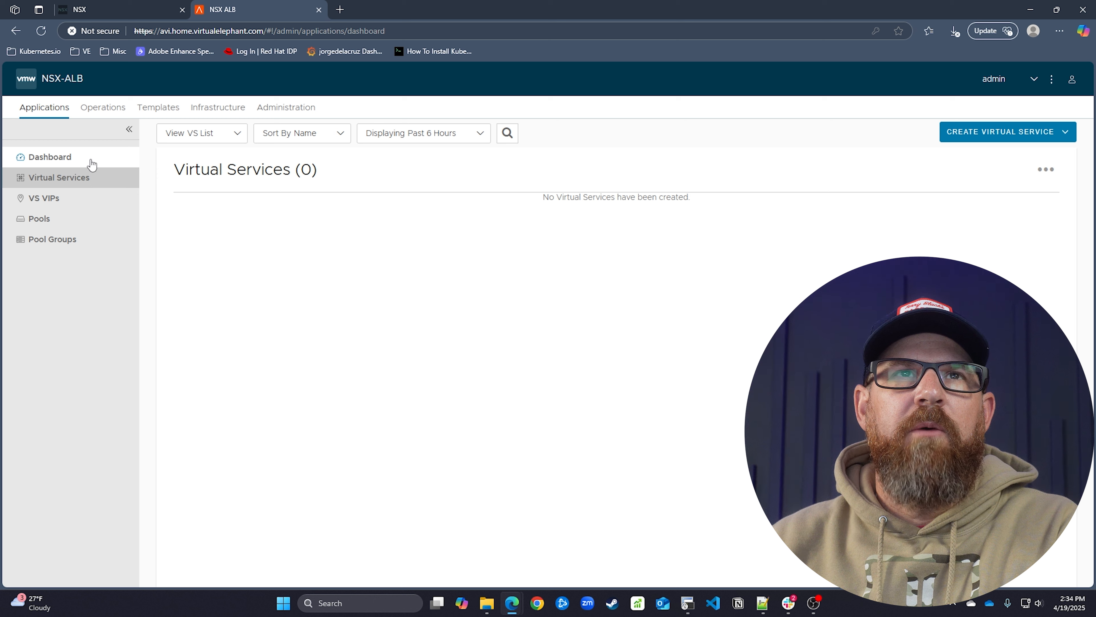
left_click(220, 108)
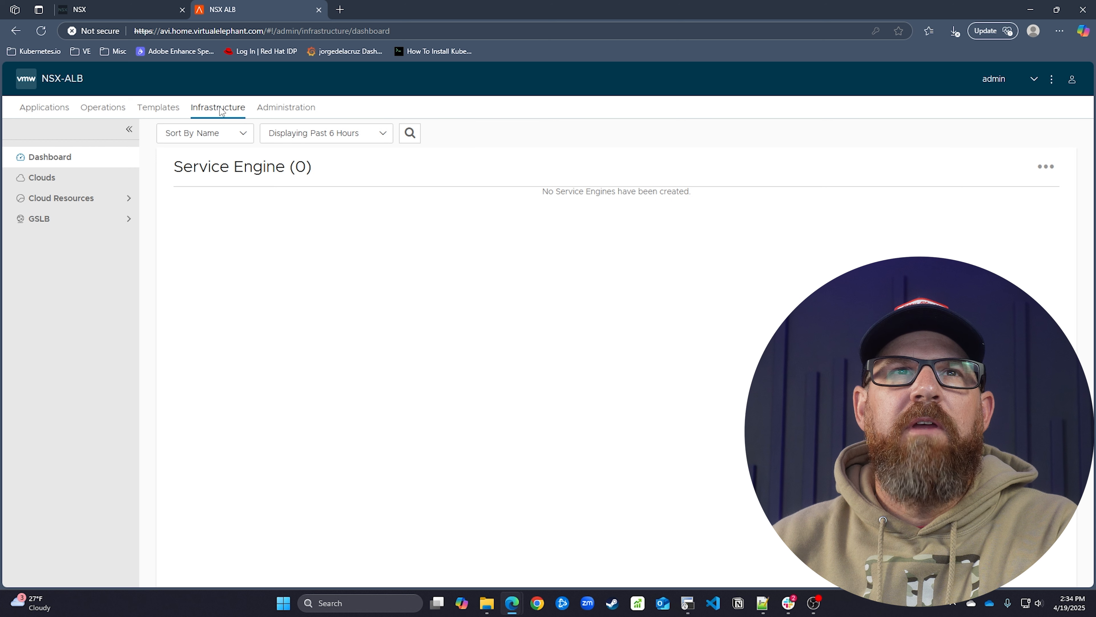
left_click(90, 182)
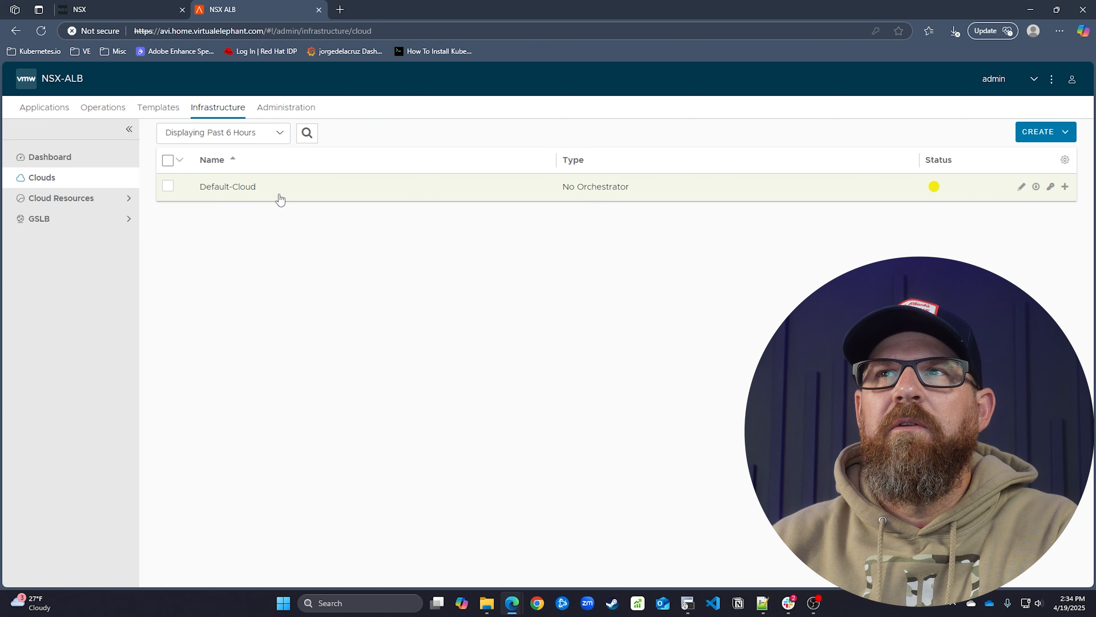
mouse_move(931, 188)
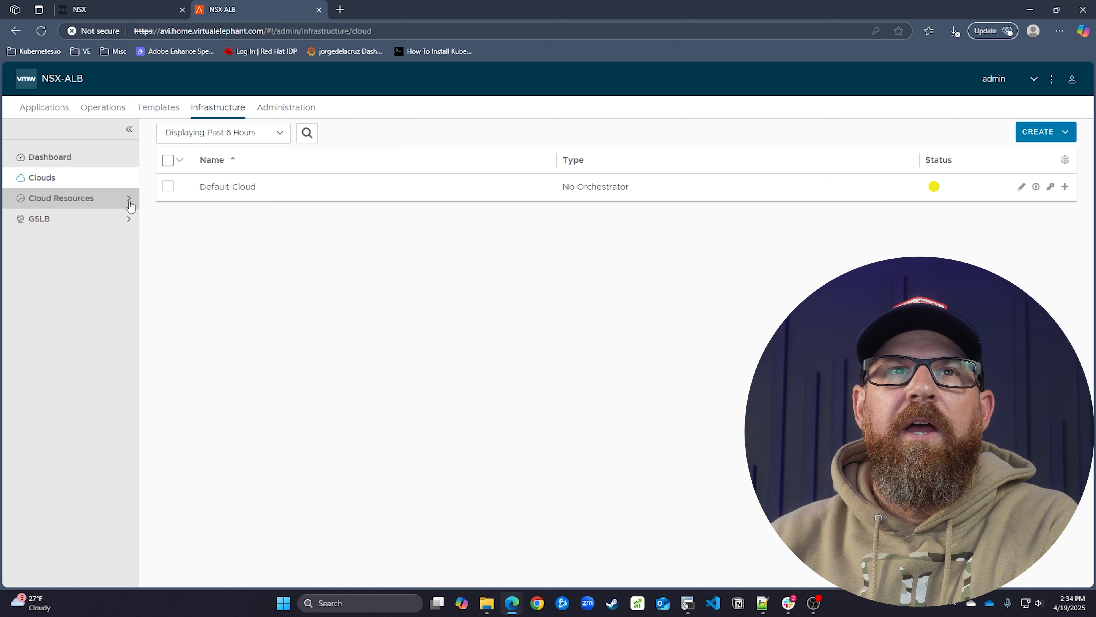
left_click(94, 200)
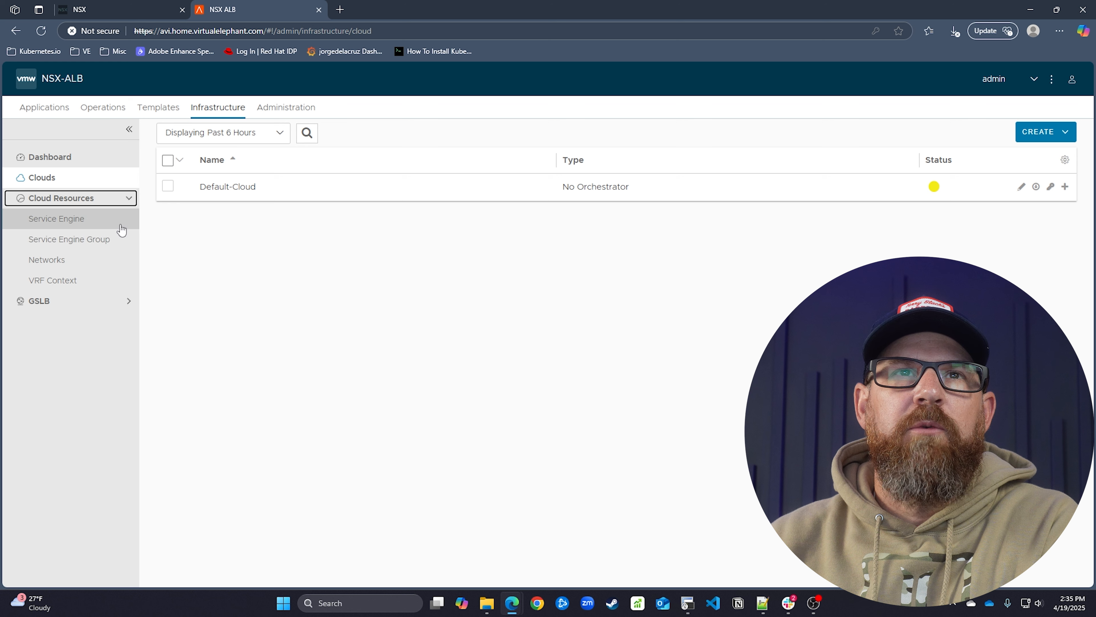
left_click(107, 241)
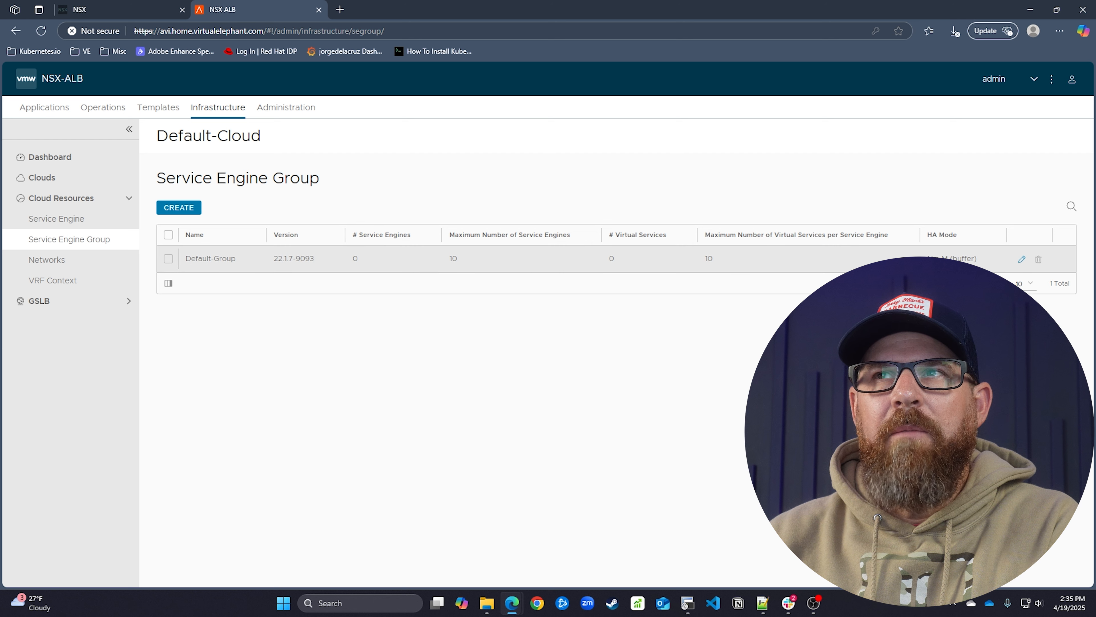
Edit Default-Group, enable Real-Time Metrics, and move to the Placement's Virtual Services per Service Engine field
left_click(1023, 260)
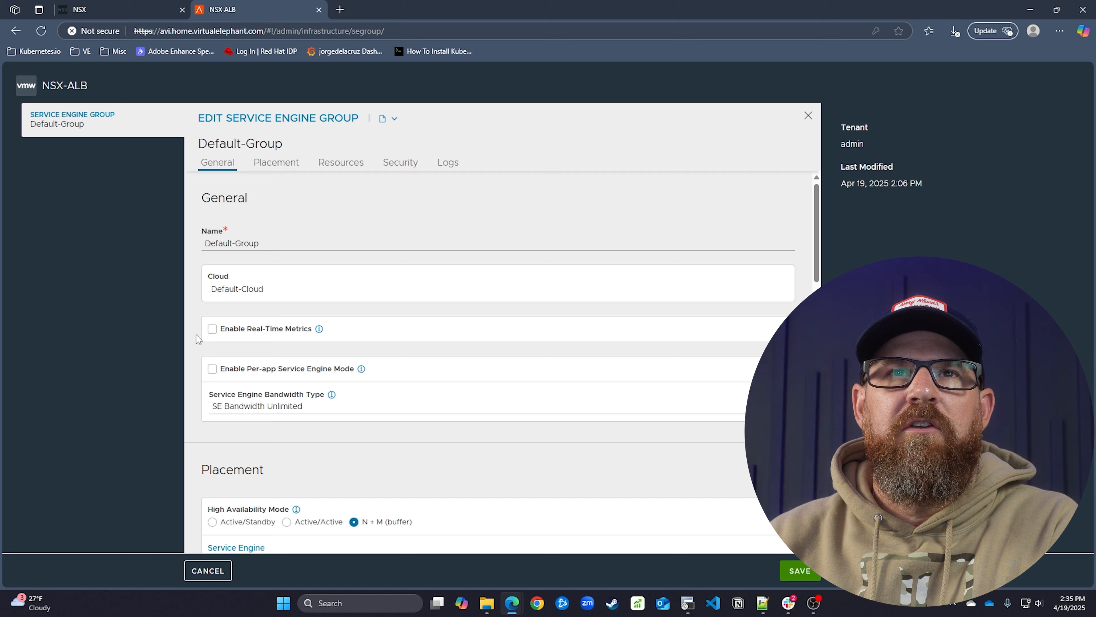
left_click(212, 330)
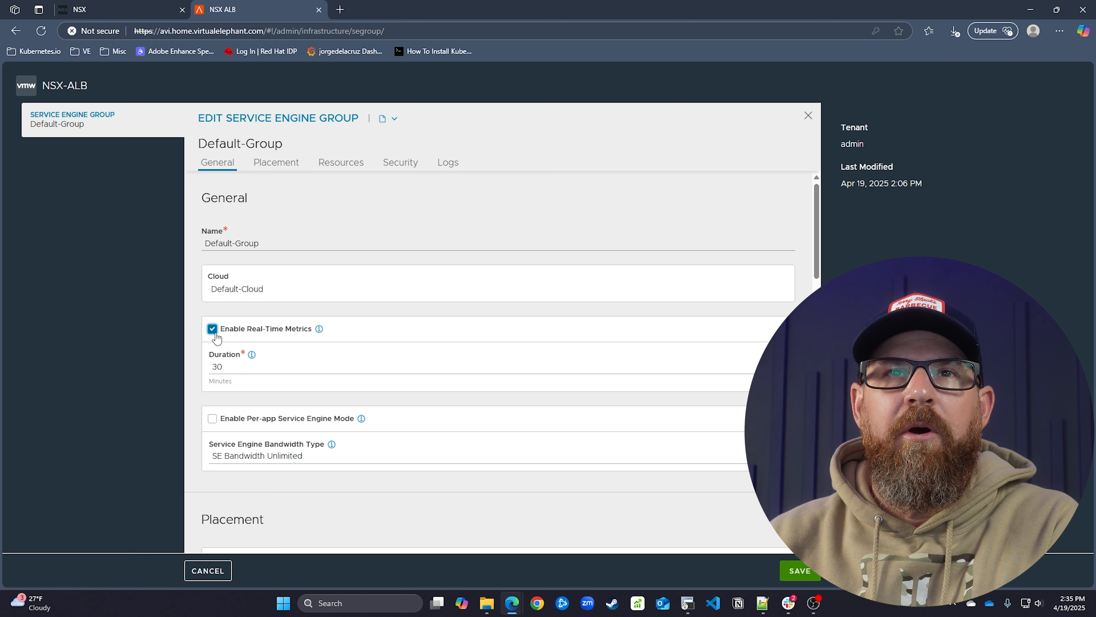
scroll(195, 326, "down", 4)
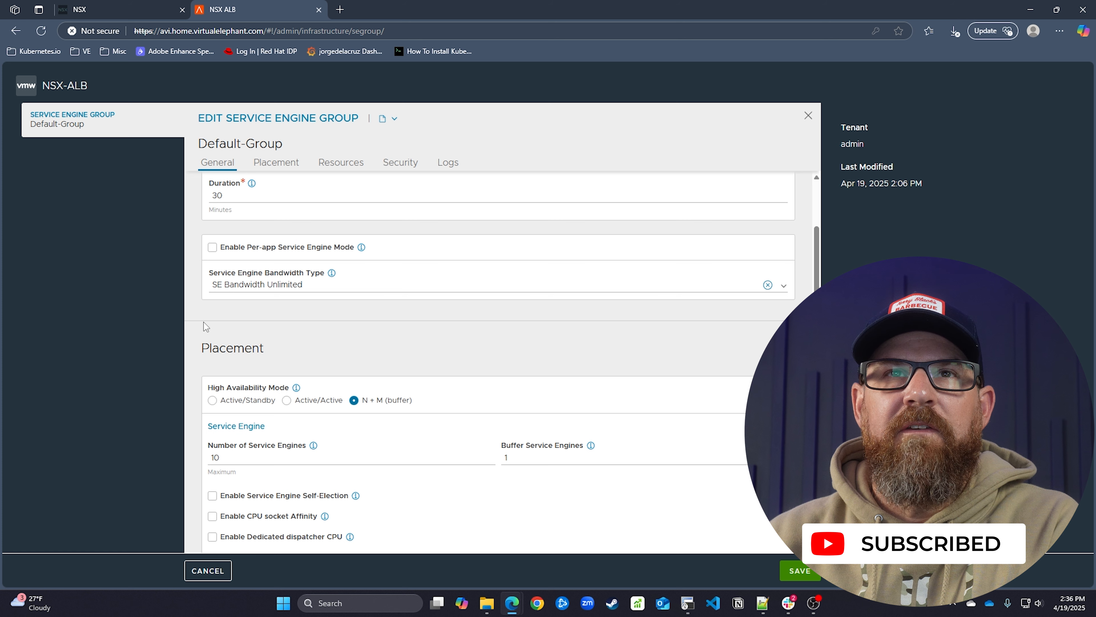
scroll(204, 322, "up", 2)
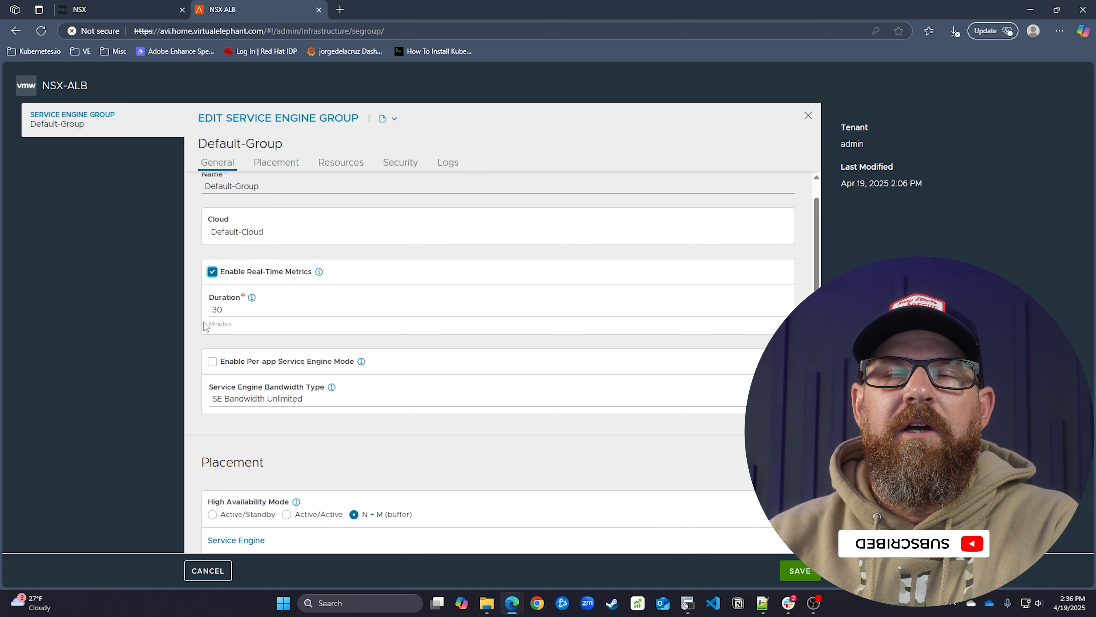
scroll(204, 322, "down", 5)
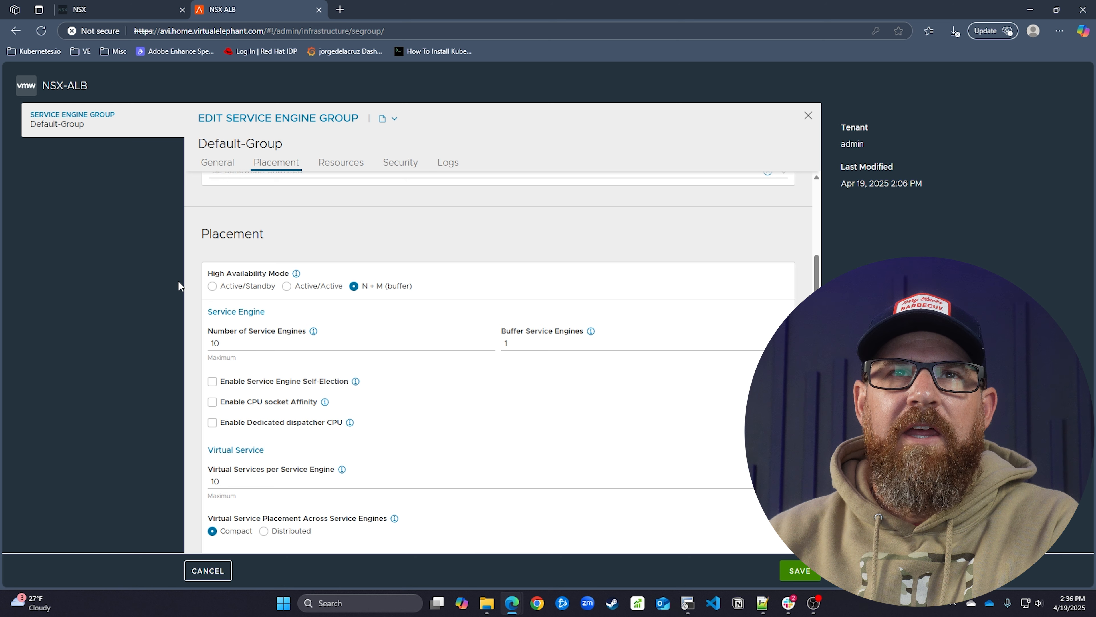
scroll(192, 278, "down", 3)
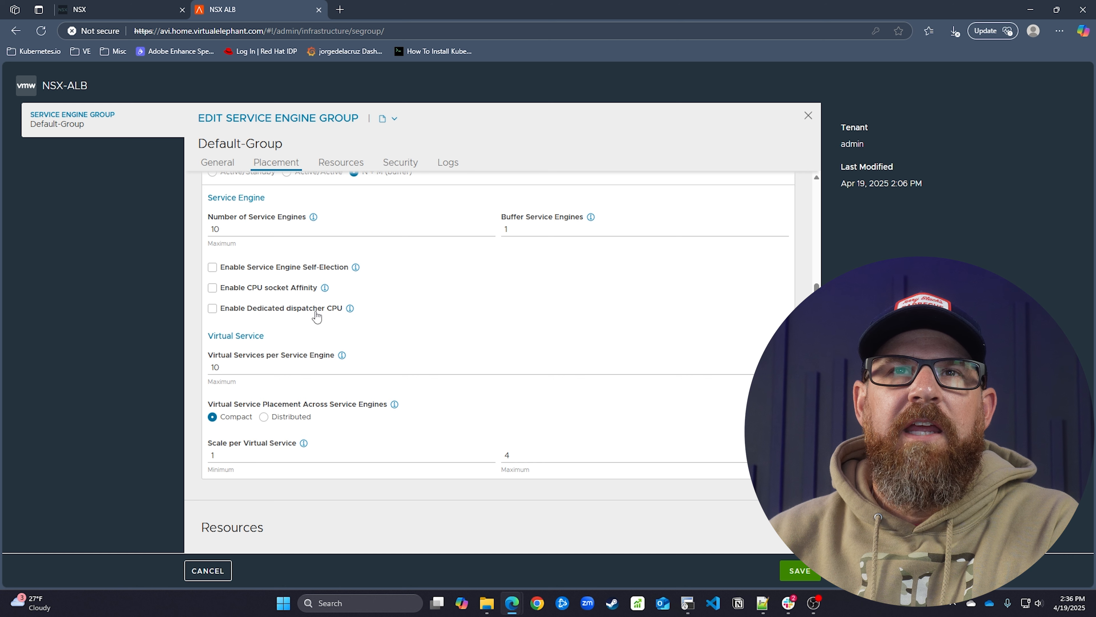
mouse_move(352, 313)
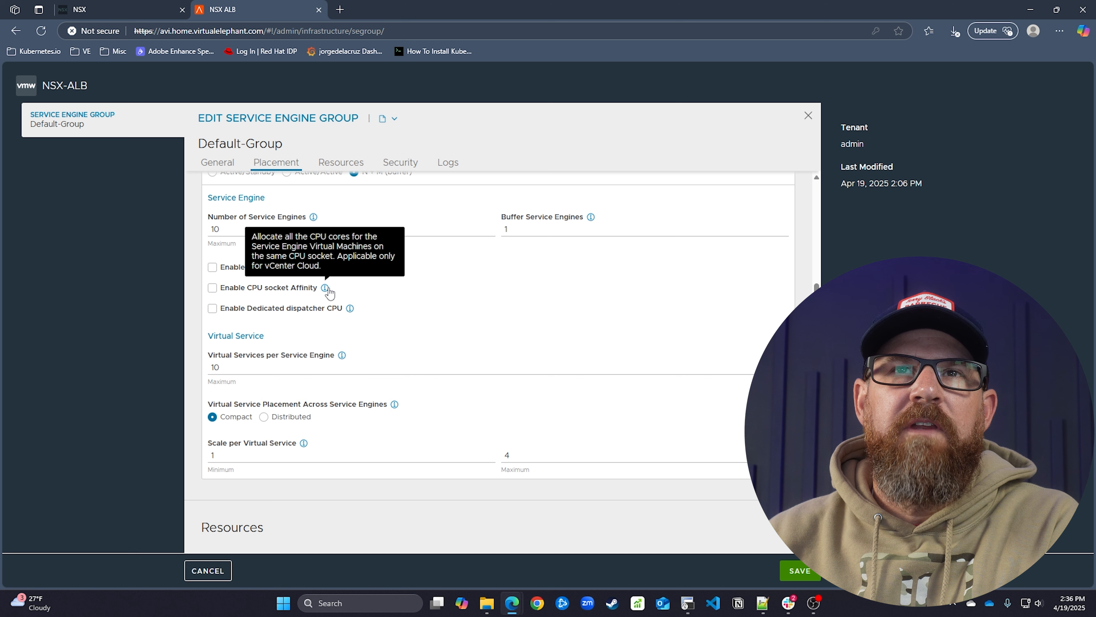
mouse_move(359, 275)
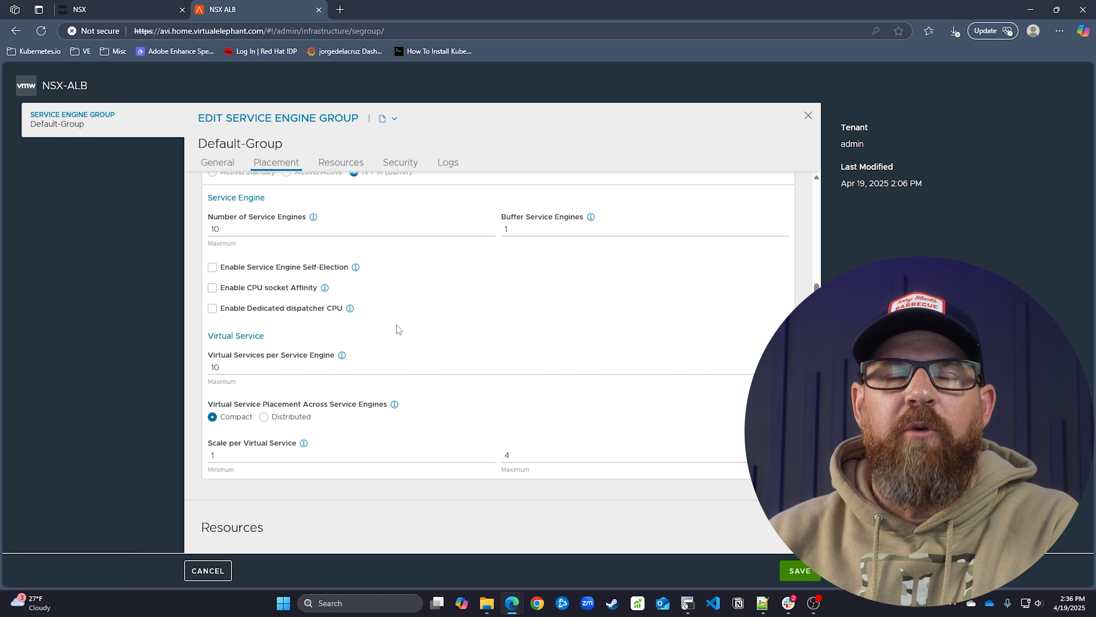
scroll(397, 327, "down", 3)
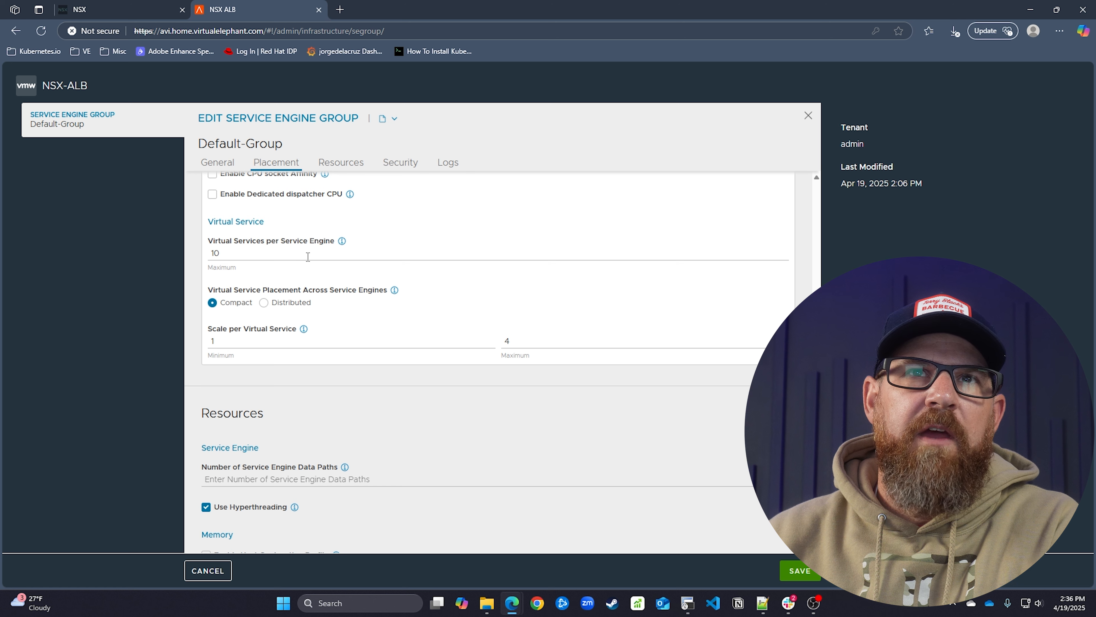
left_click(298, 256)
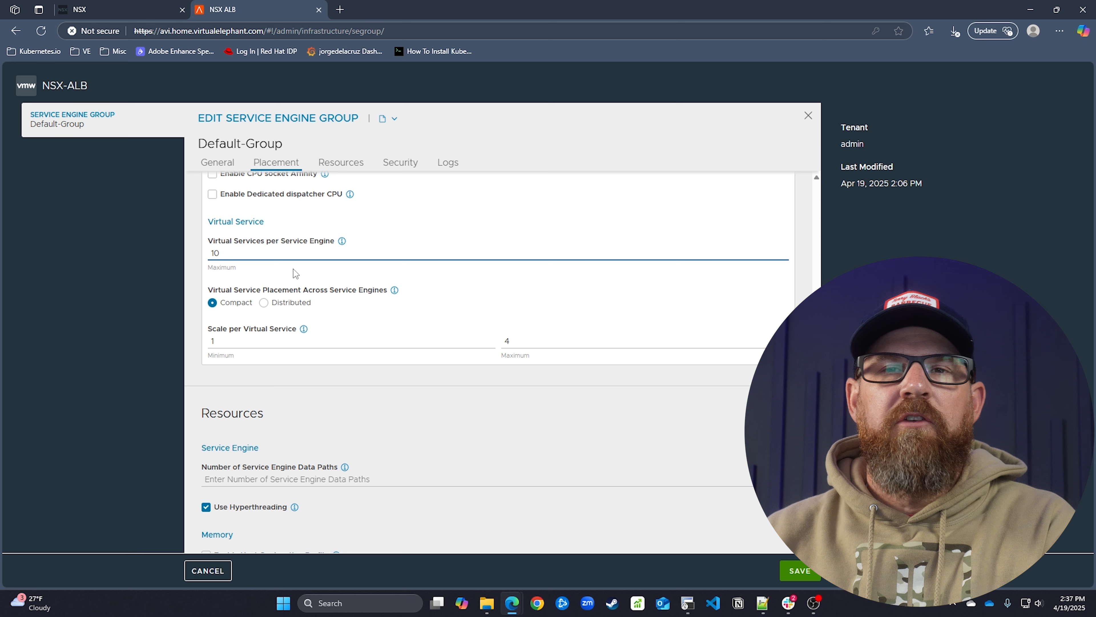
Set Virtual Services per Service Engine to 100 and minimum Scale per Virtual Service to 2
type("0")
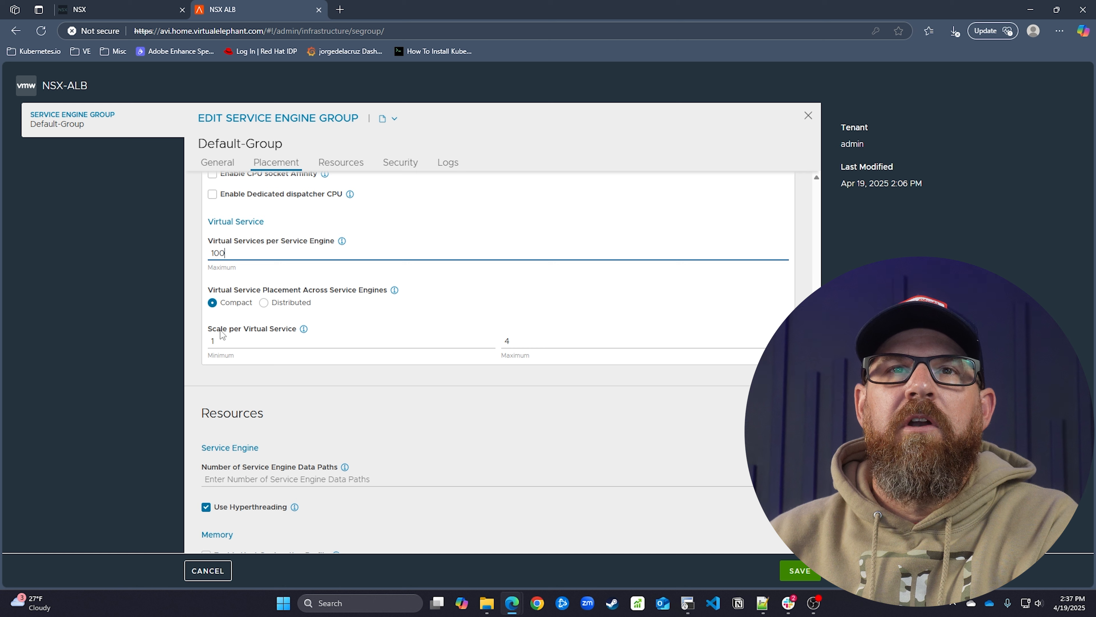
mouse_move(302, 330)
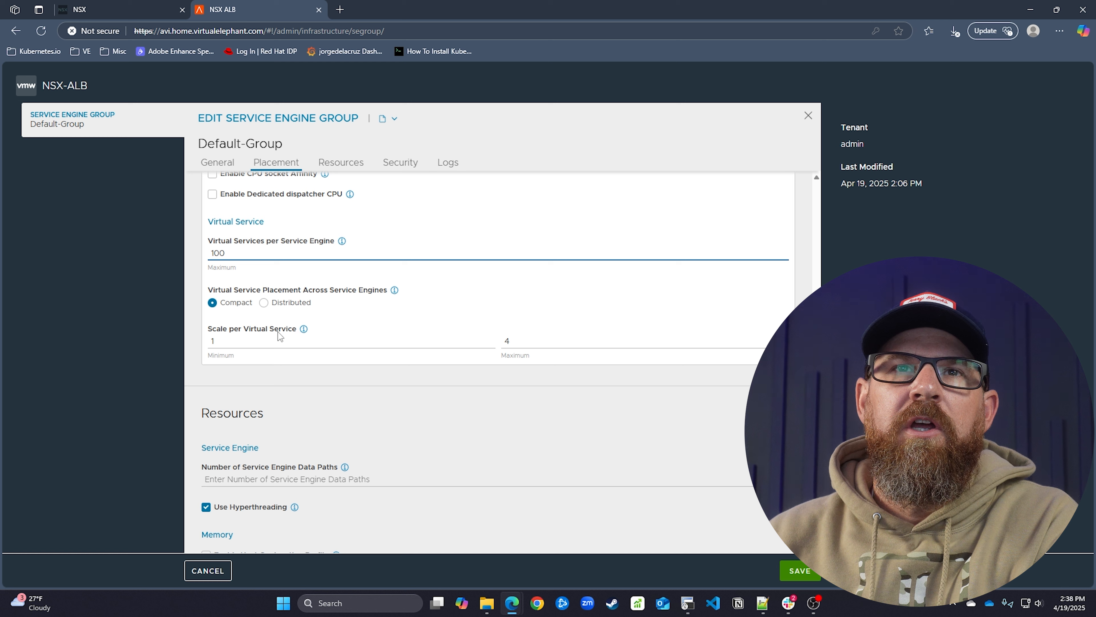
left_click(259, 342)
key("BackSpace")
type("2")
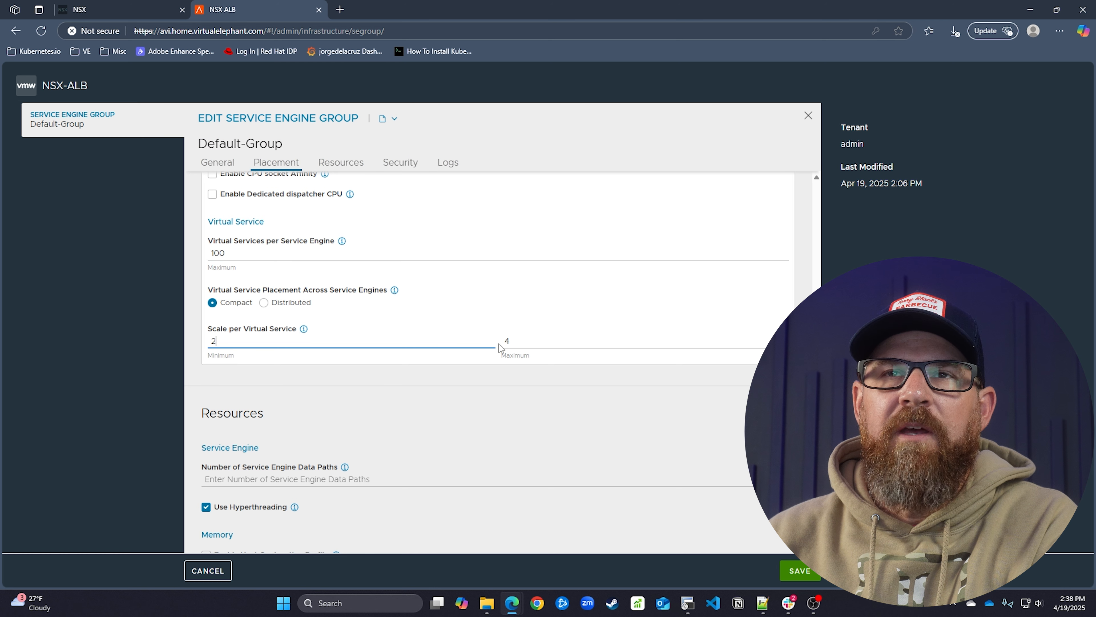
left_click(374, 368)
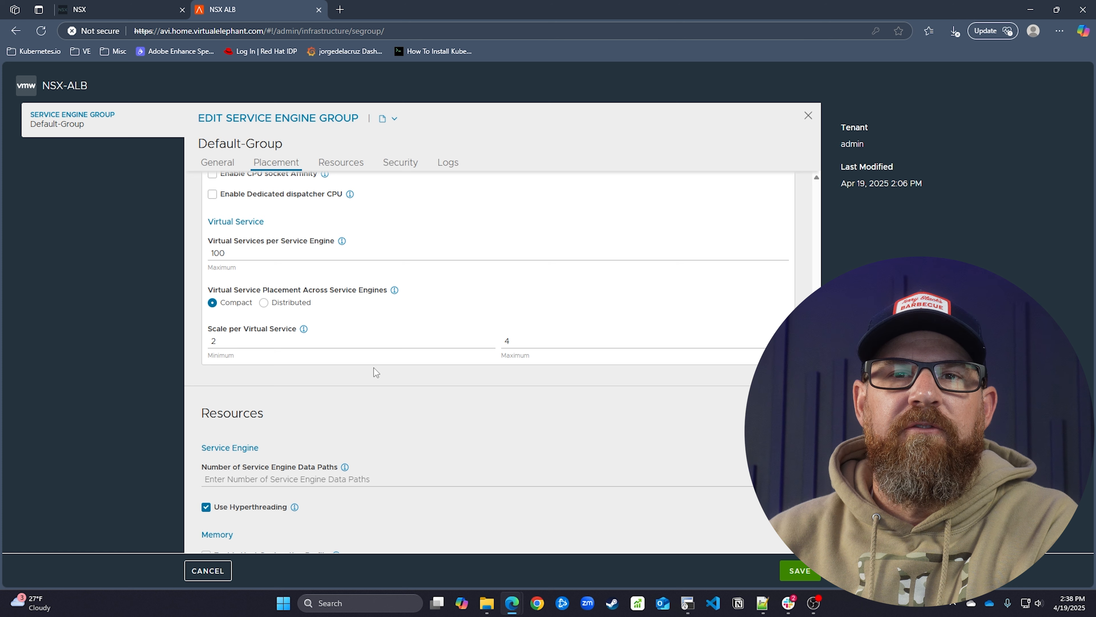
double_click(244, 340)
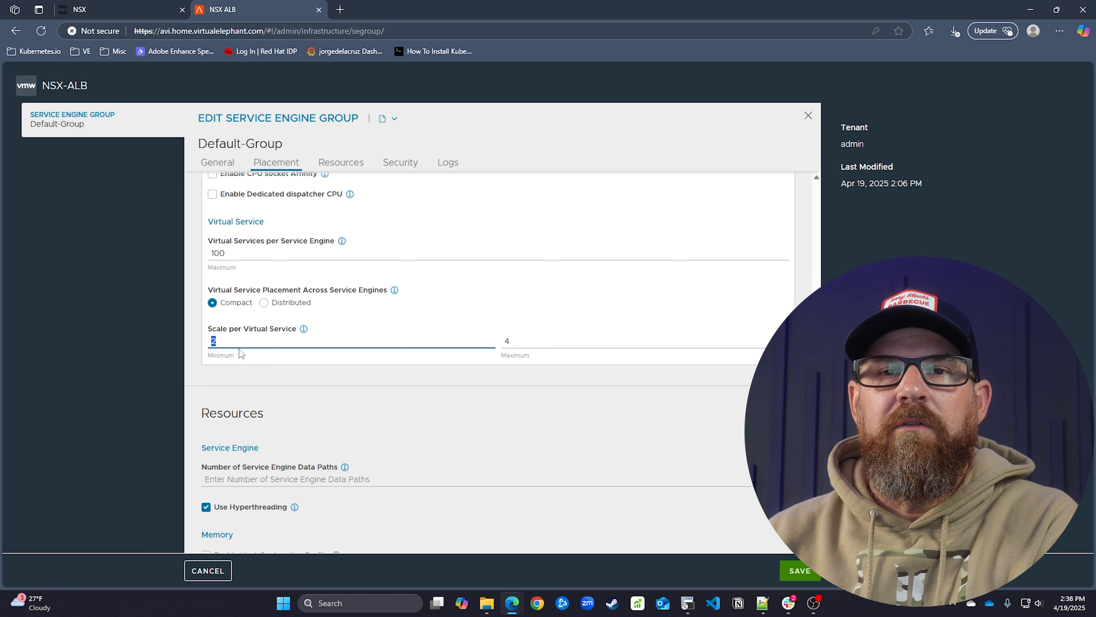
left_click(286, 381)
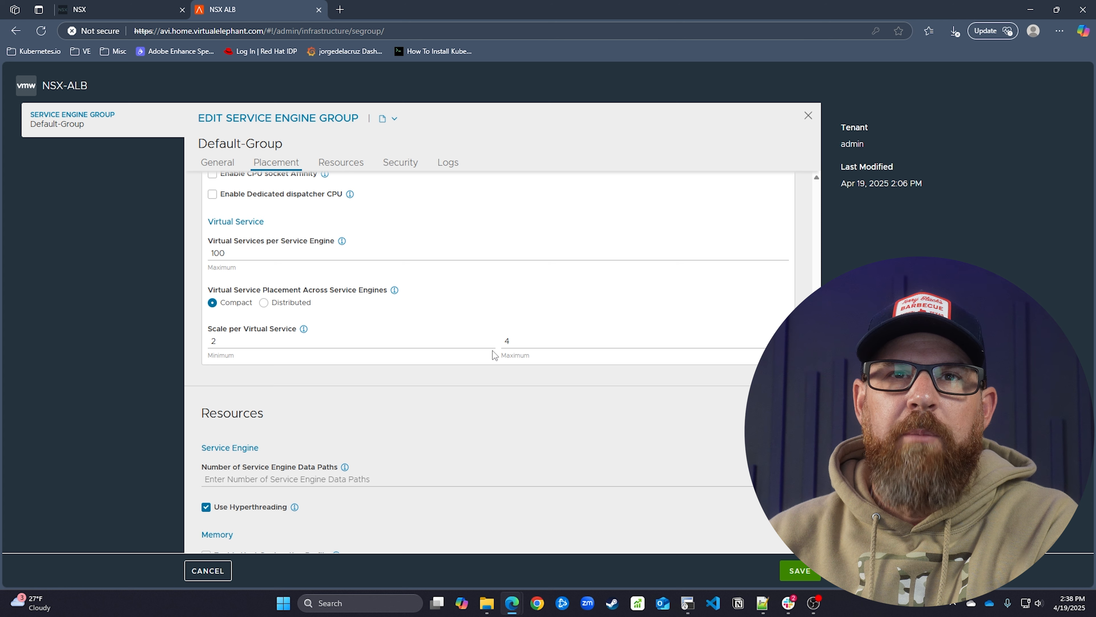
Review the Default-Group edit form and save it with 100 virtual services per Service Engine
scroll(475, 395, "down", 4)
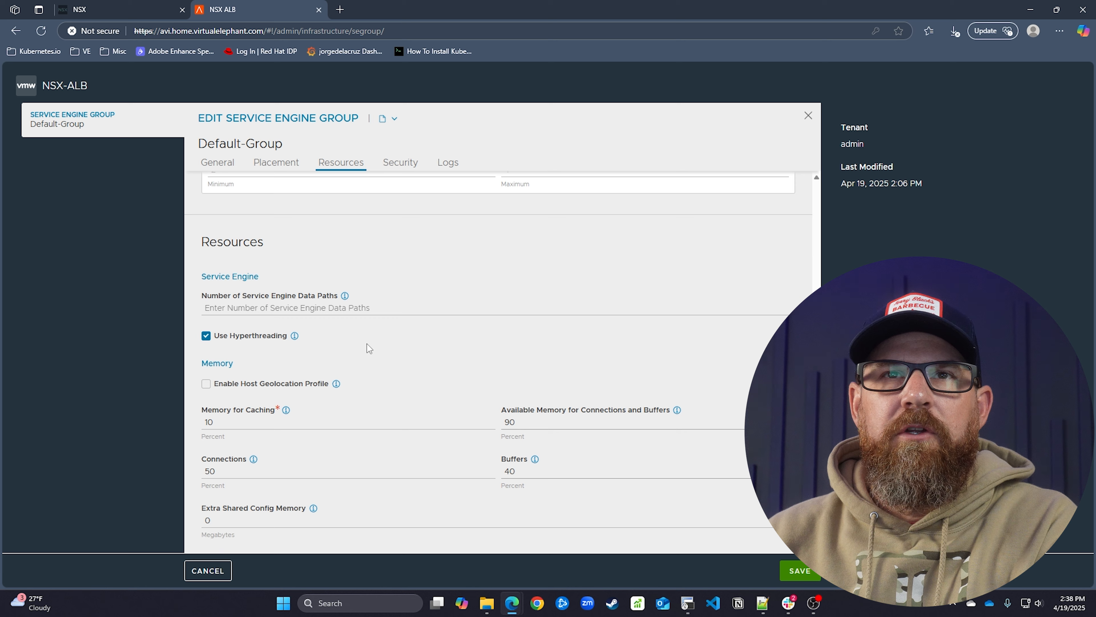
scroll(385, 346, "down", 3)
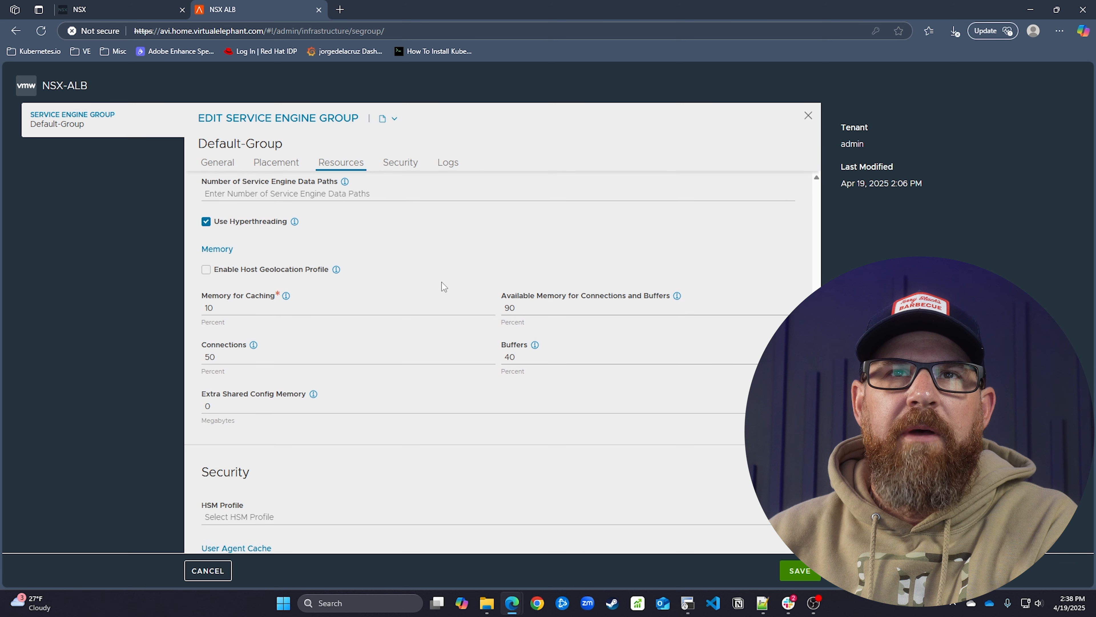
scroll(442, 283, "down", 6)
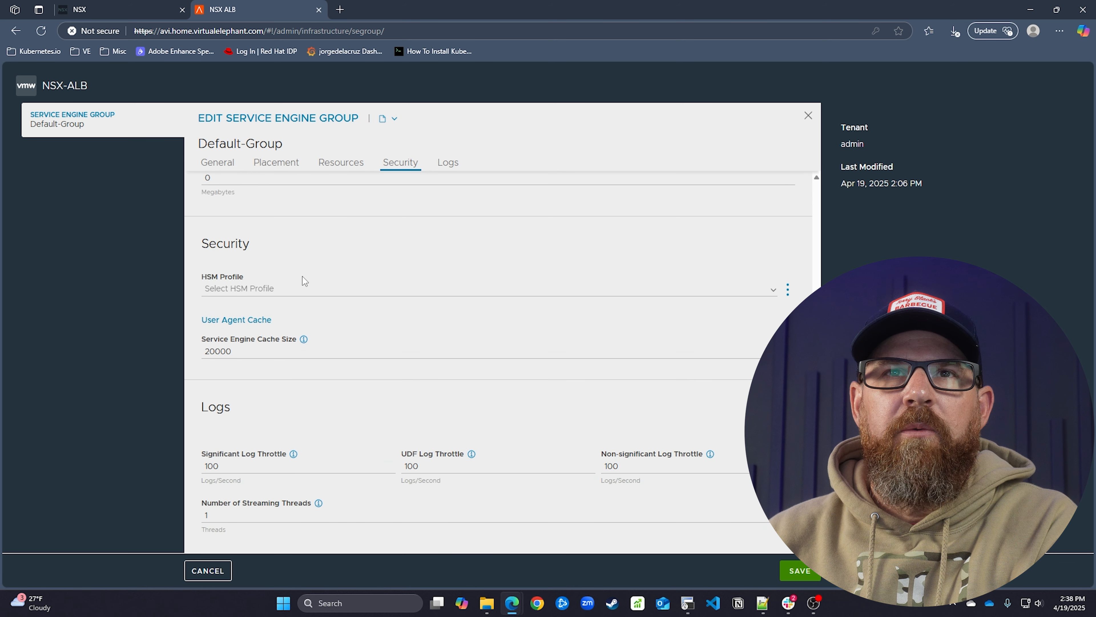
scroll(337, 414, "up", 1)
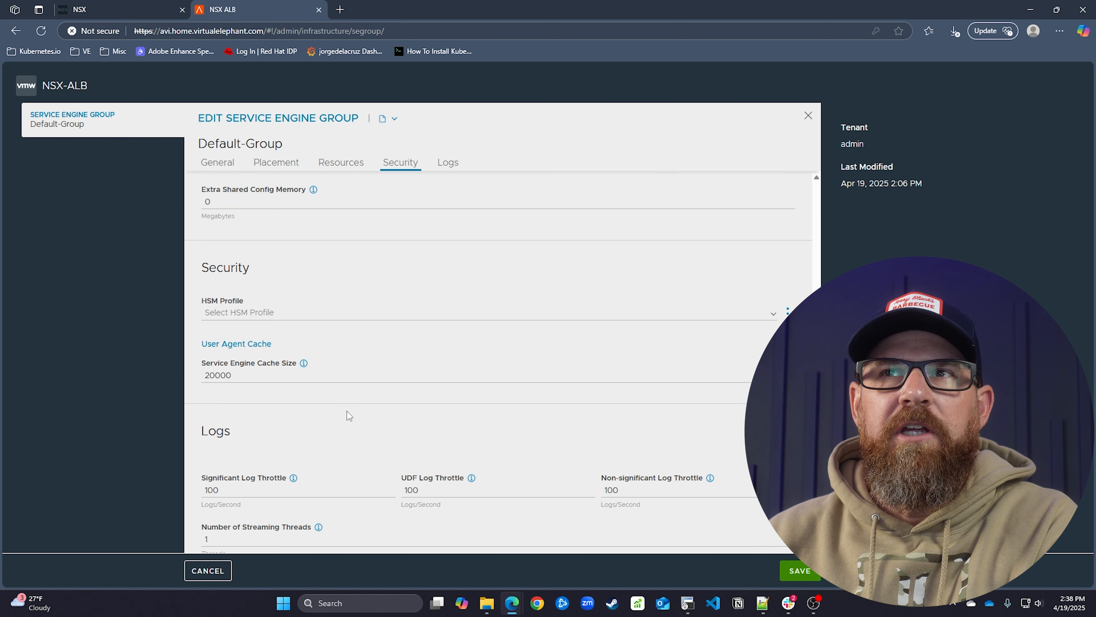
scroll(347, 410, "up", 11)
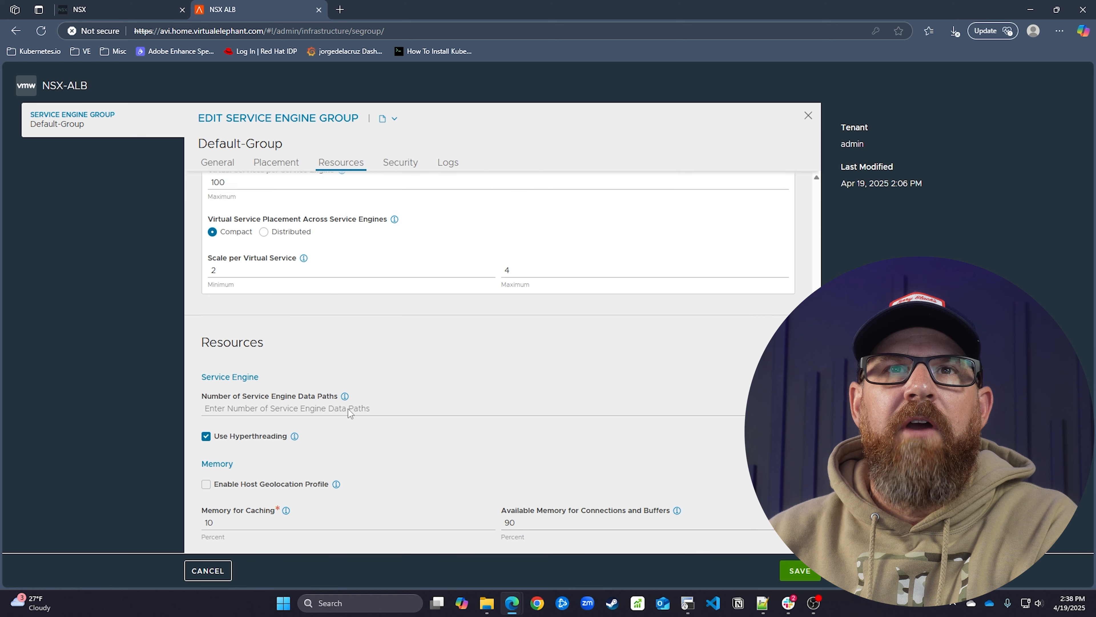
scroll(348, 409, "up", 14)
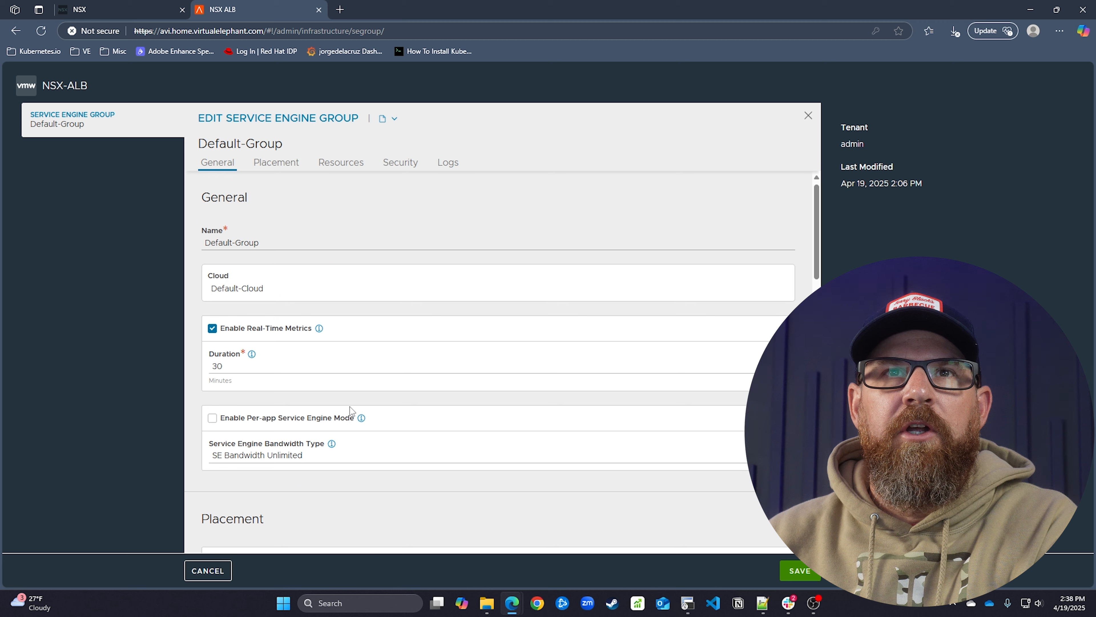
scroll(411, 394, "down", 3)
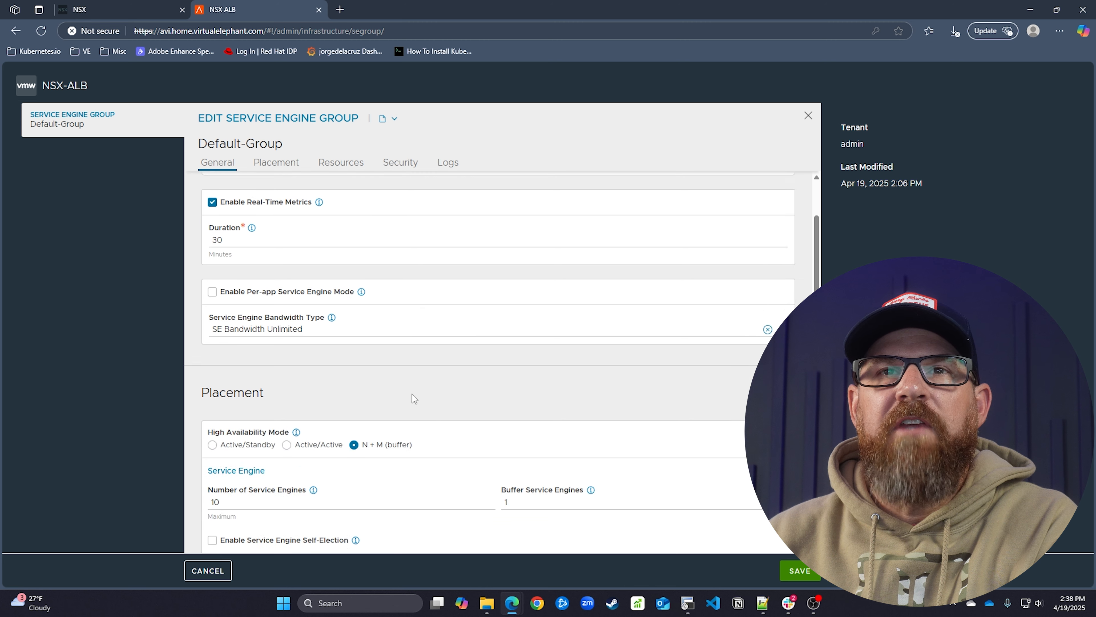
scroll(412, 394, "down", 4)
left_click(814, 571)
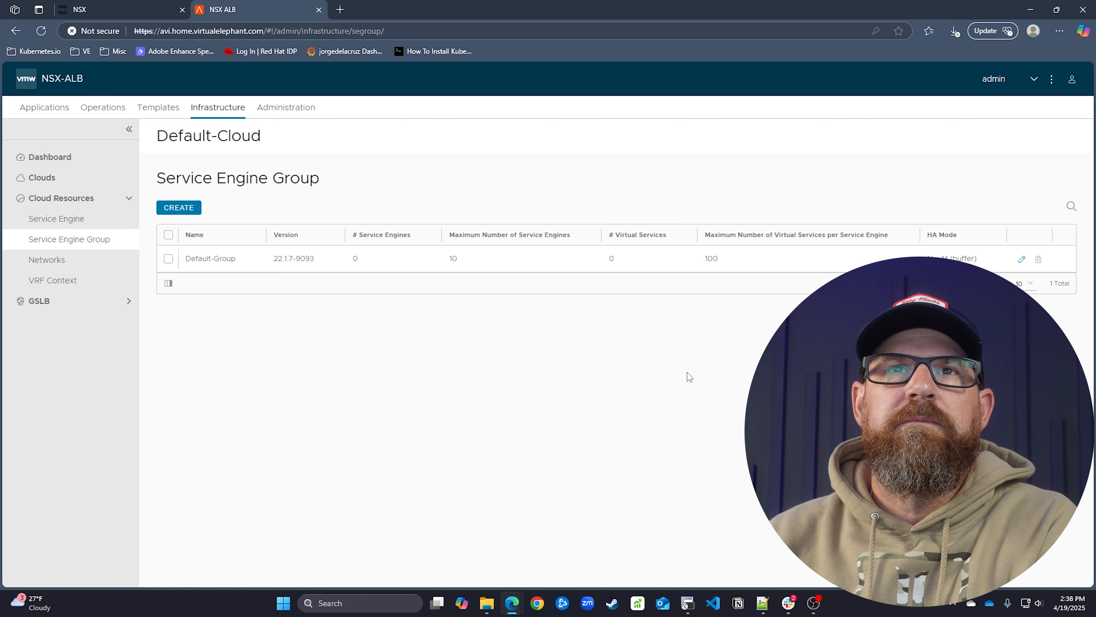
Browse Clouds, Service Engines and Networks under Cloud Resources, then open Administration > System Settings
left_click(47, 179)
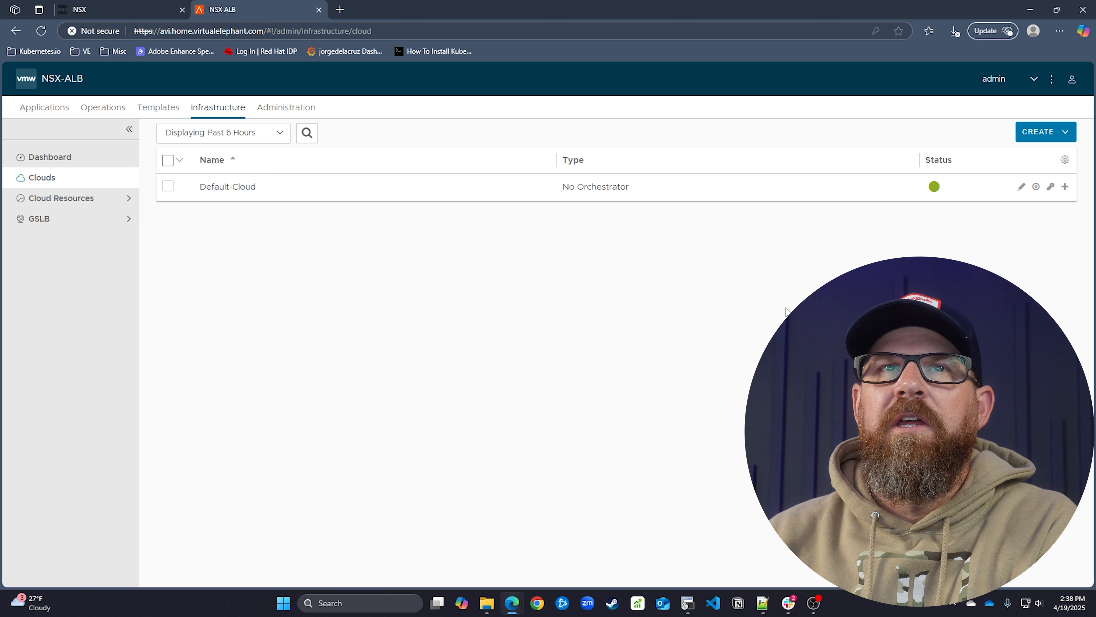
mouse_move(935, 192)
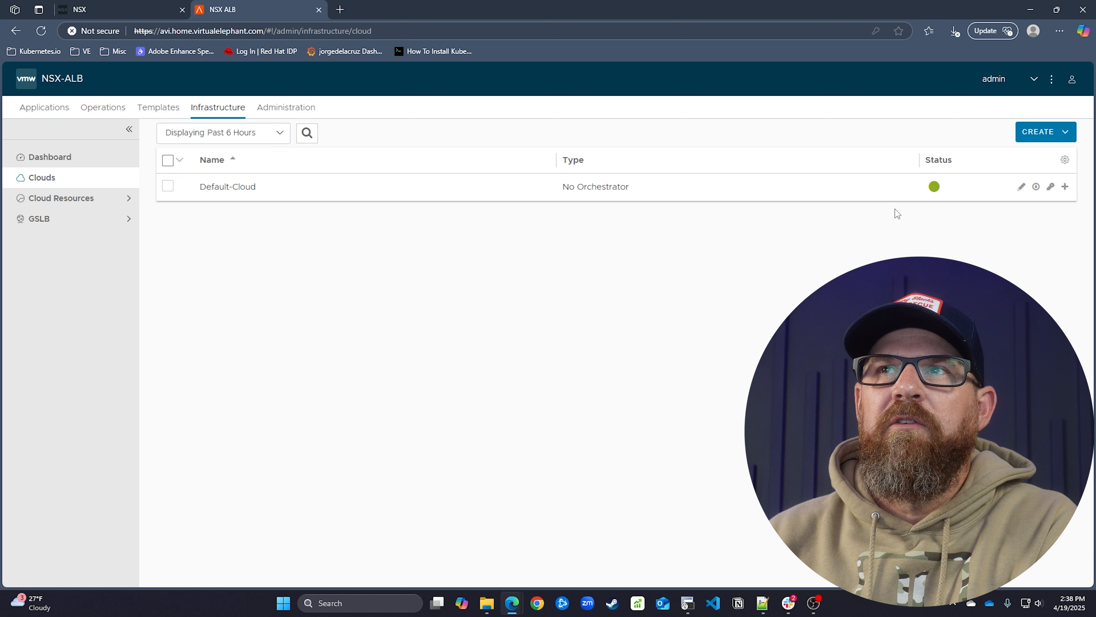
left_click(49, 199)
left_click(84, 220)
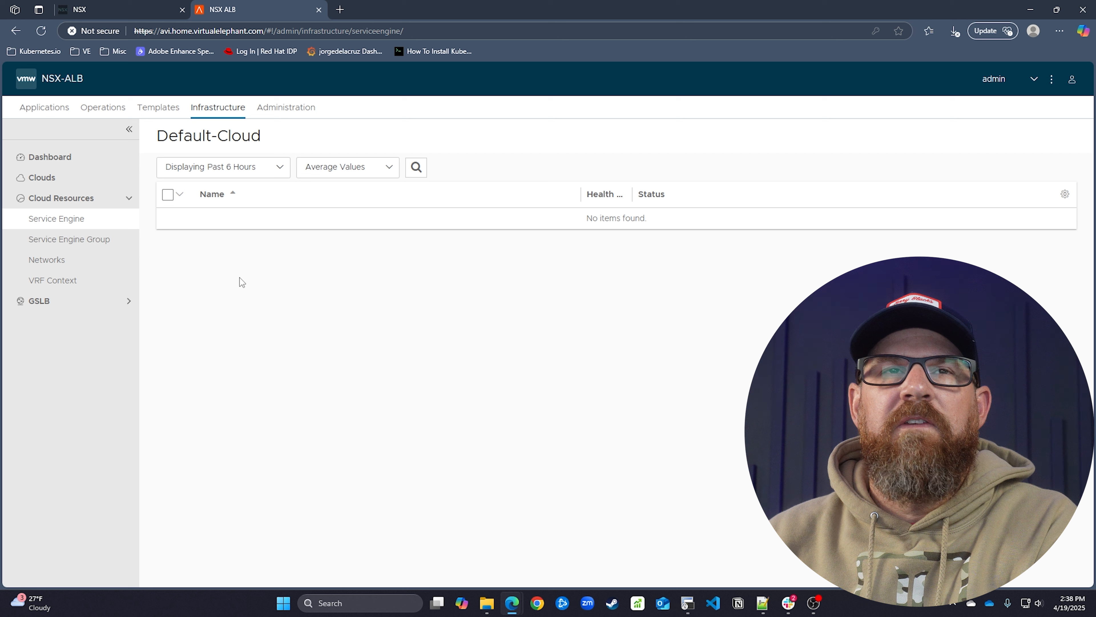
left_click(44, 262)
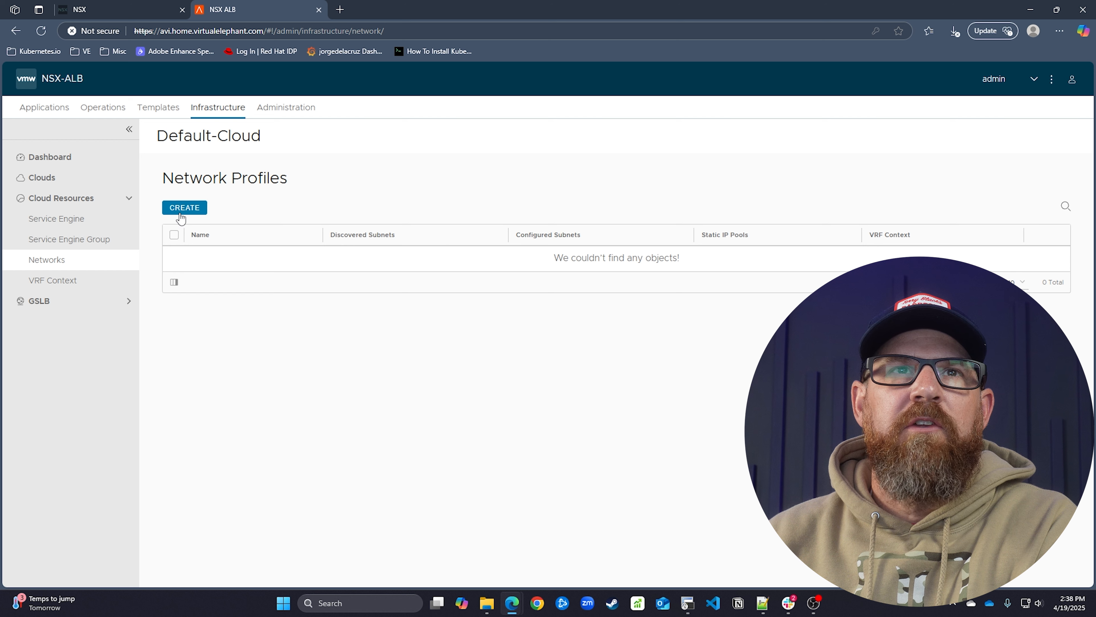
left_click(286, 108)
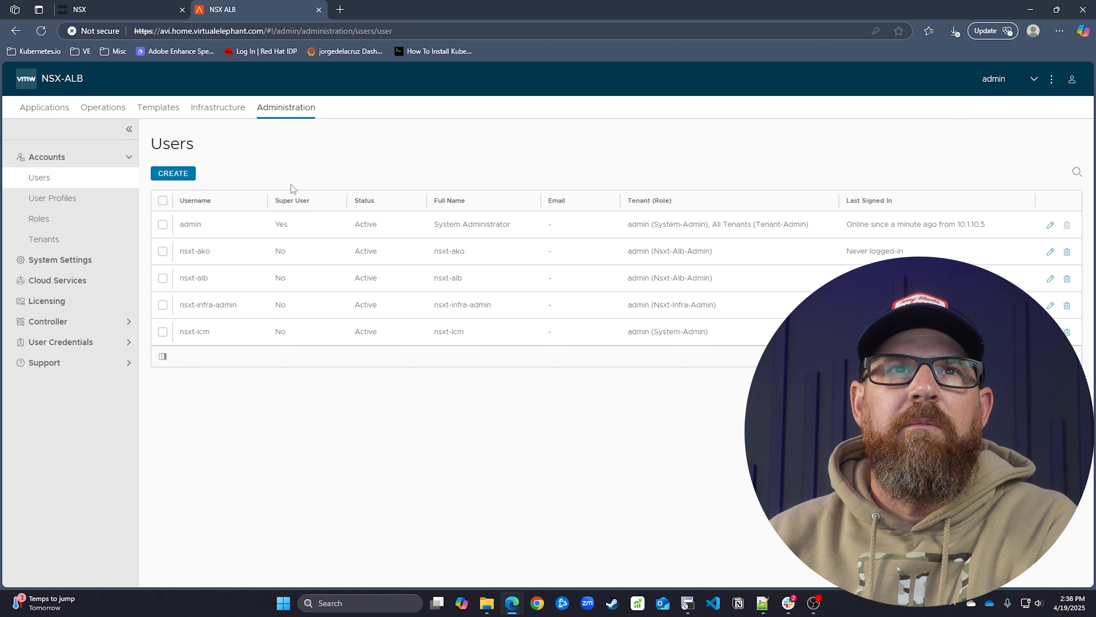
left_click(79, 264)
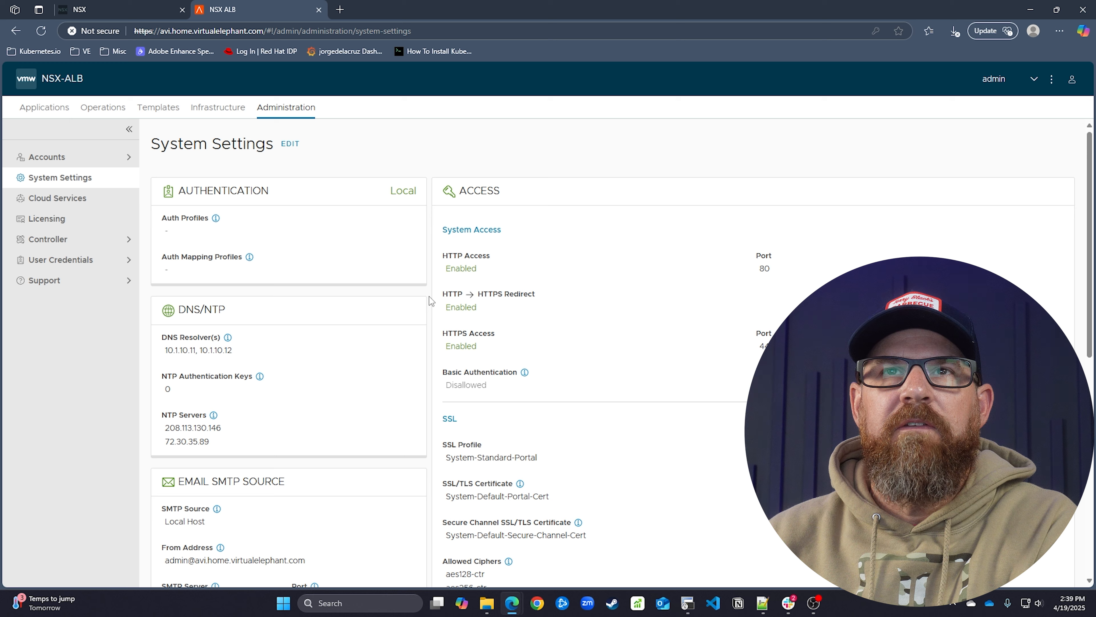
Show the controller cluster nodes: leader avi-node0 with two followers
scroll(429, 296, "down", 3)
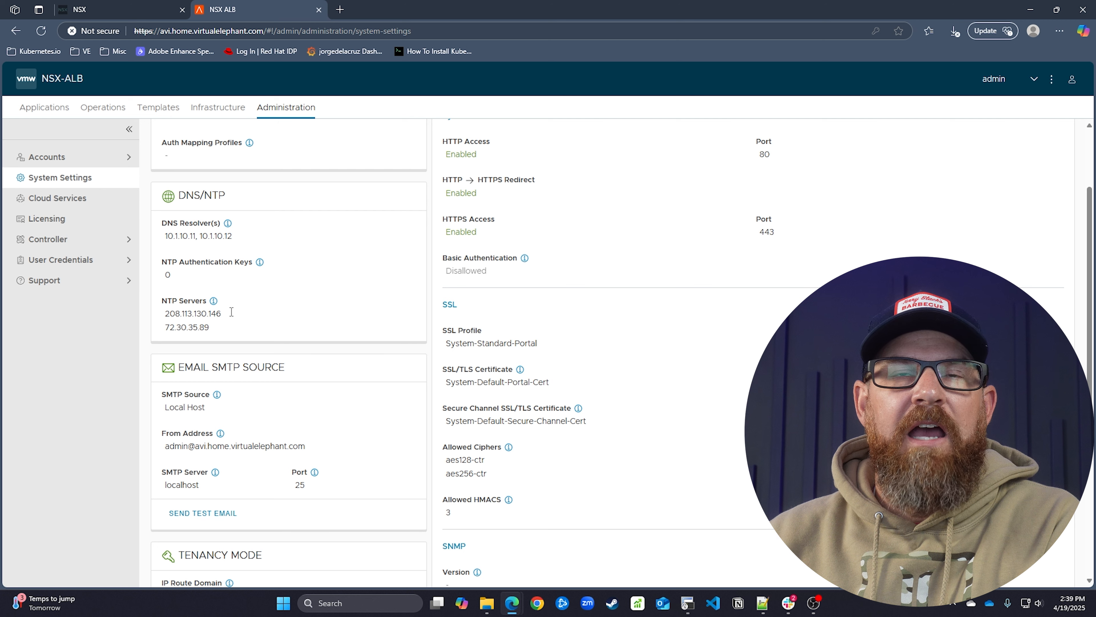
scroll(346, 301, "down", 8)
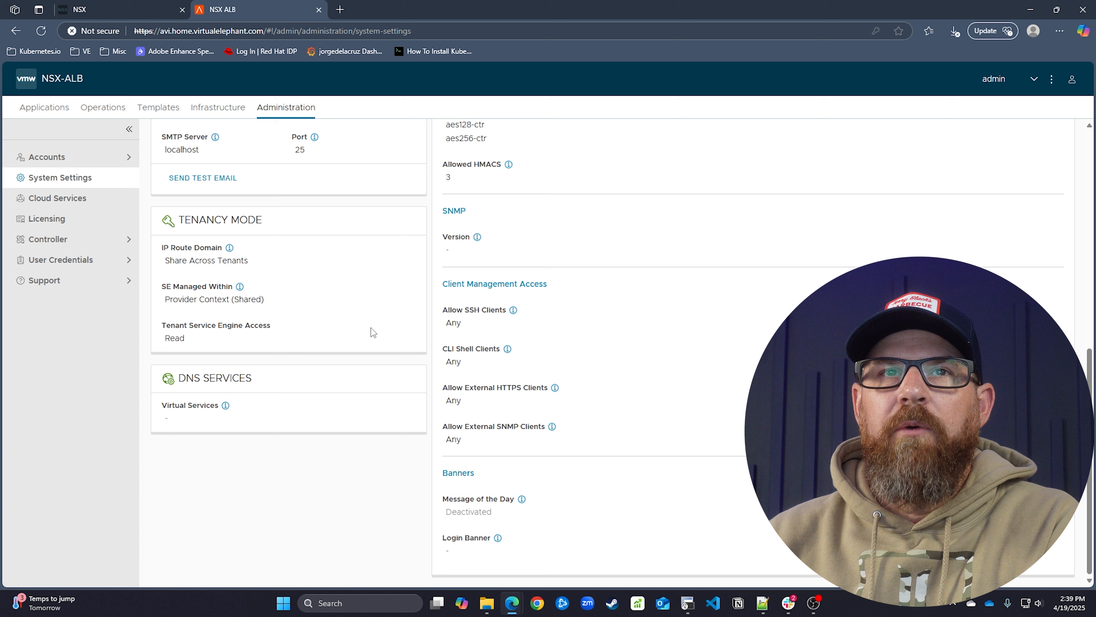
left_click(87, 244)
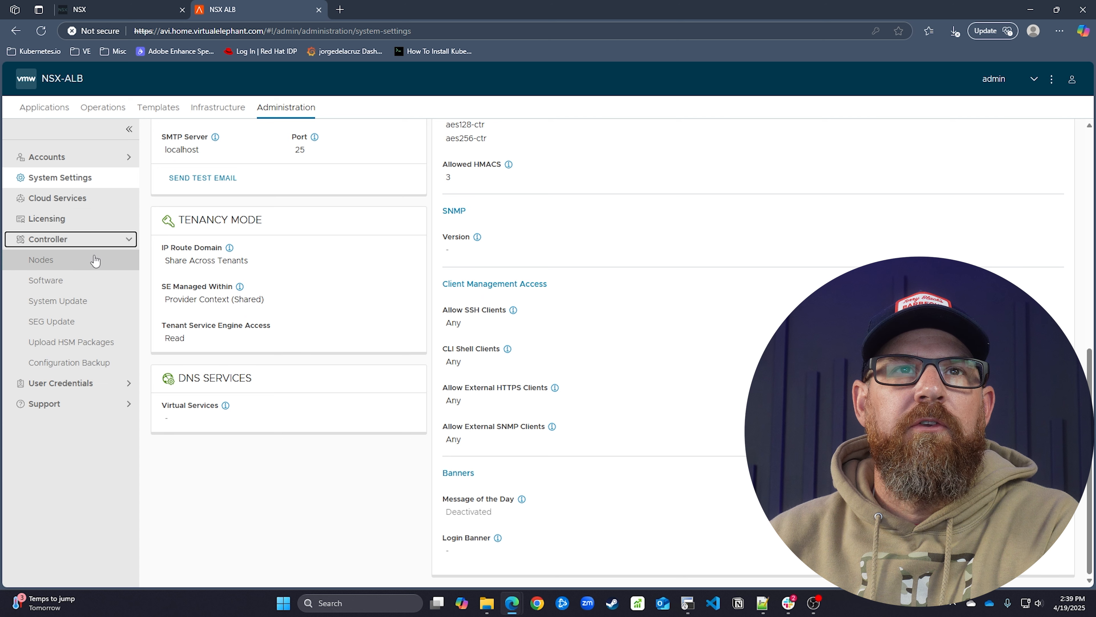
left_click(95, 258)
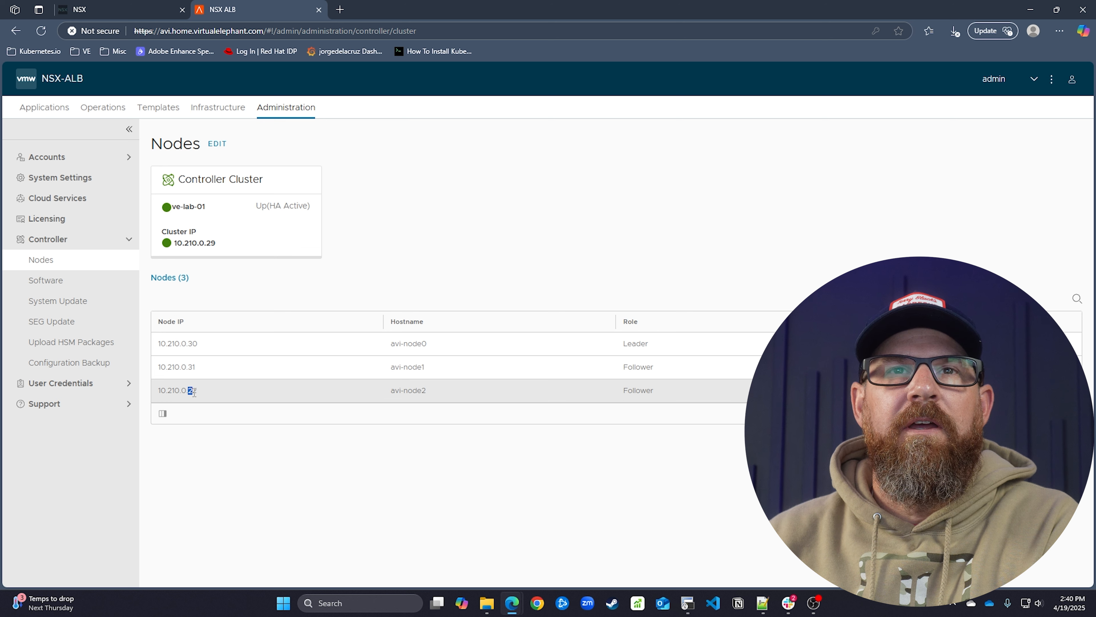
Highlight the 22 in avi-node2's address 10.210.0.22 and open a new browser tab
left_click_drag(194, 391, 197, 391)
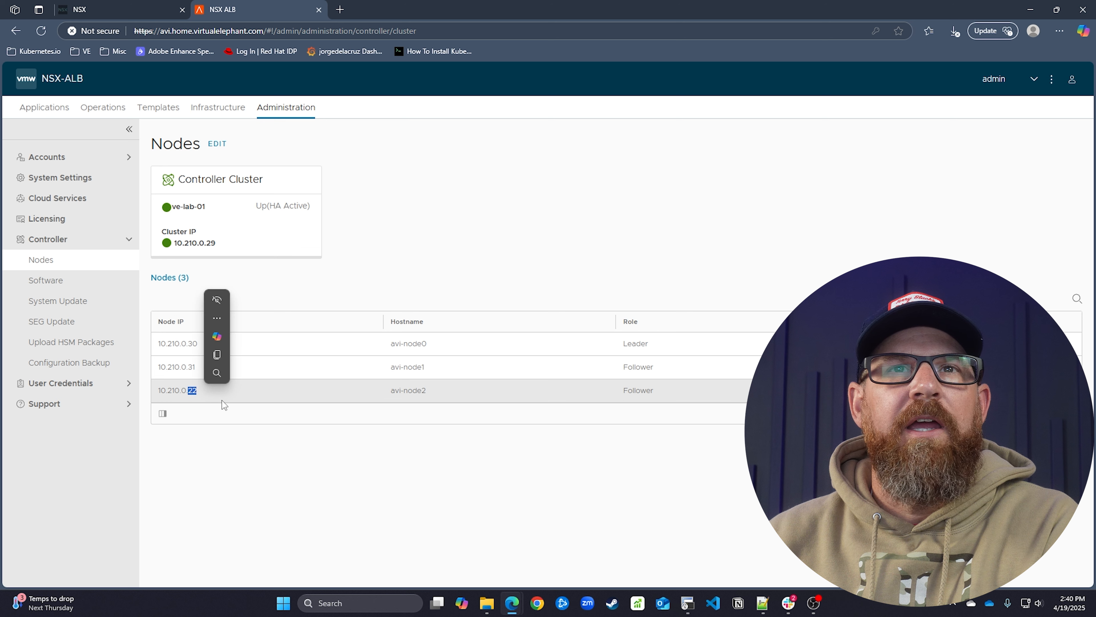
left_click(225, 415)
left_click_drag(188, 391, 198, 393)
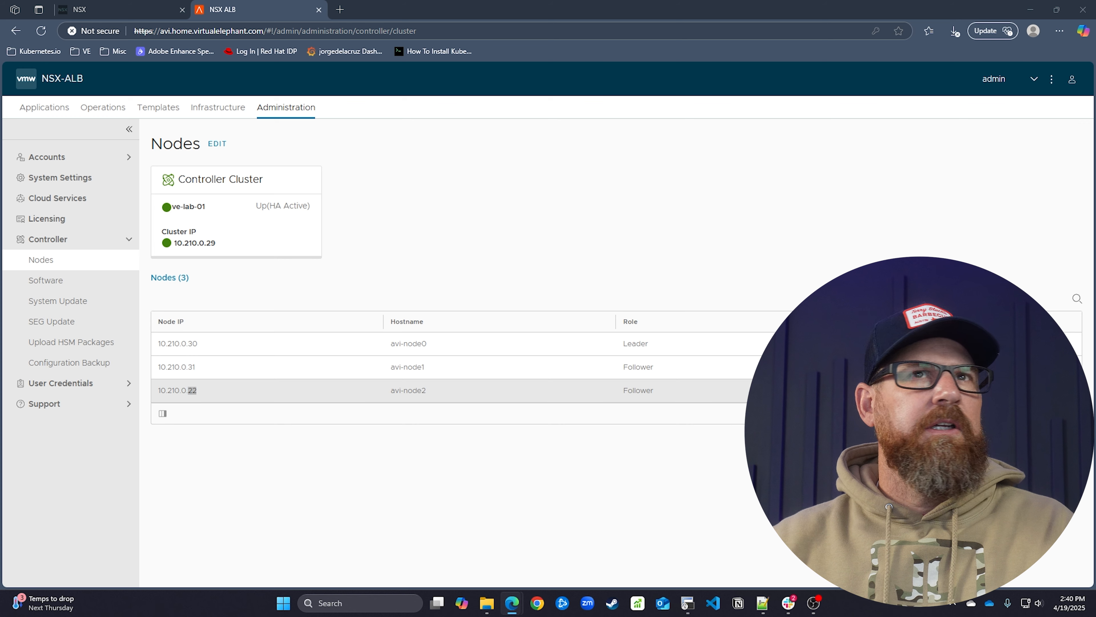
left_click(341, 10)
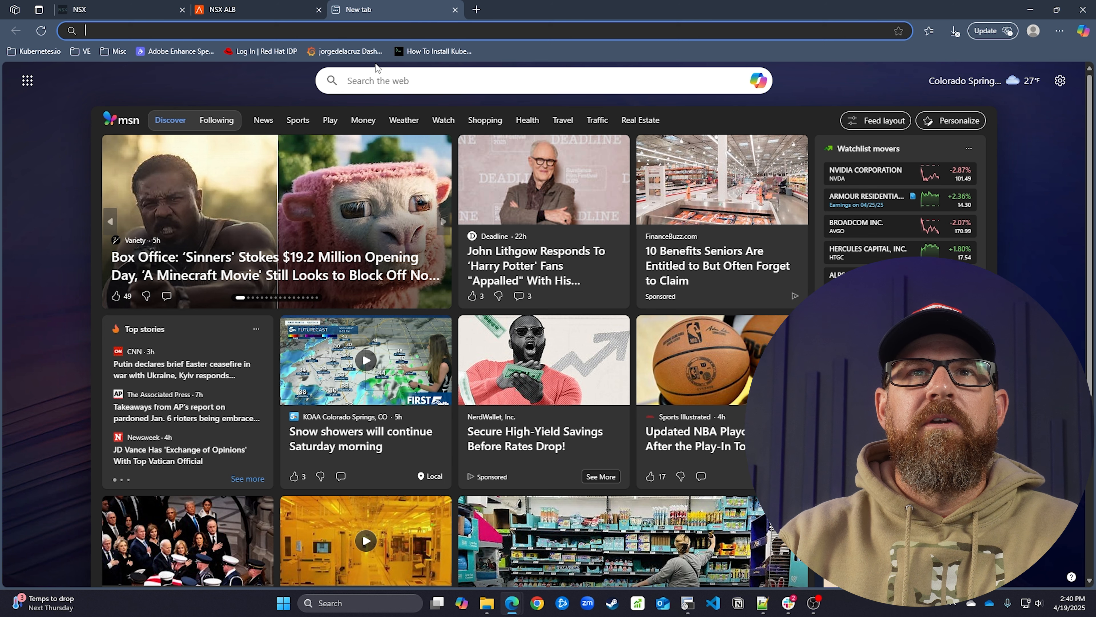
Log in to the ns1 Pi-hole admin and open its Local DNS Records settings
type("ns1")
key("Return")
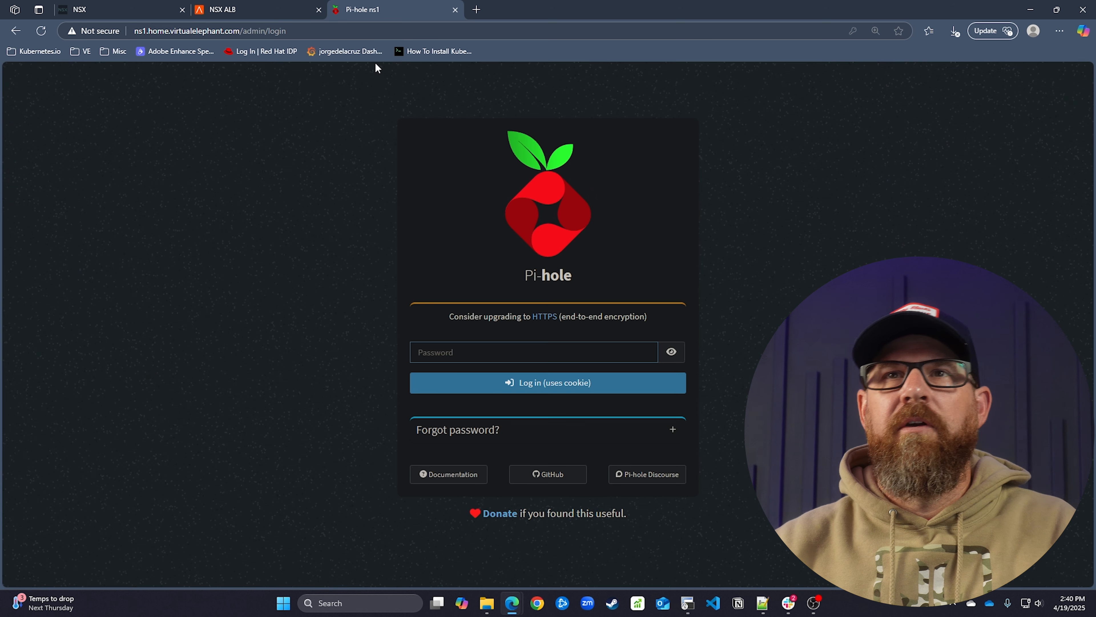
type("•")
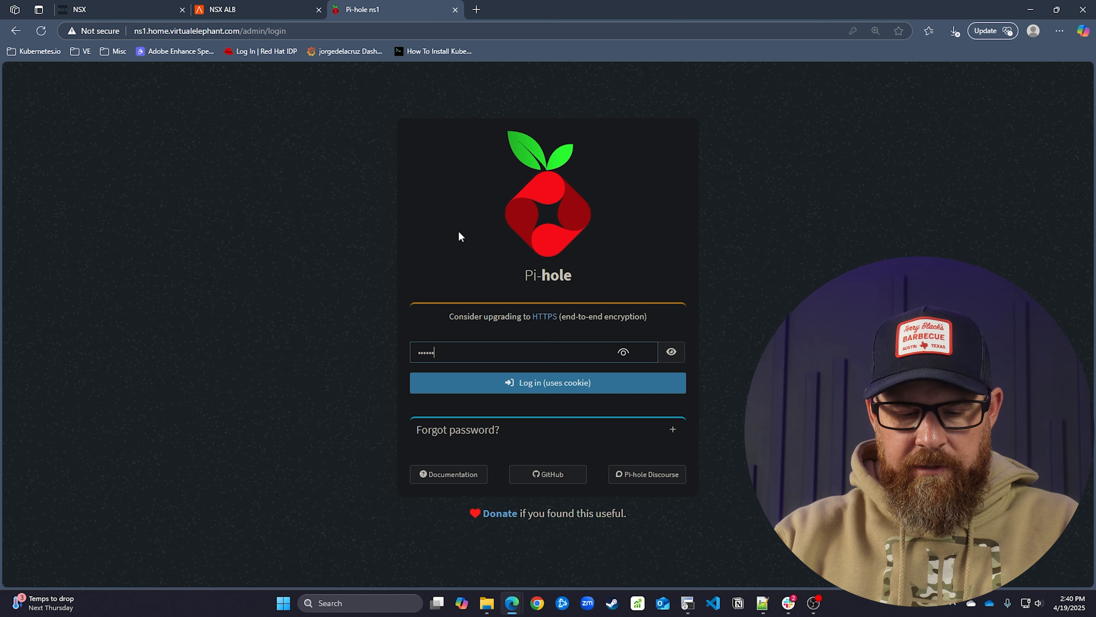
key("Return")
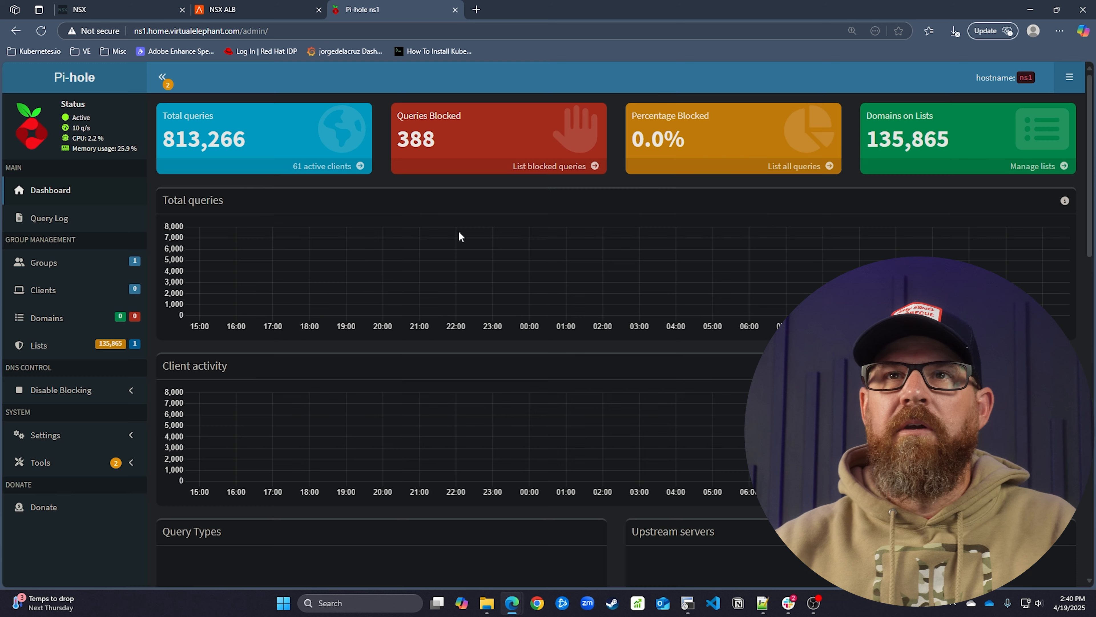
left_click(45, 434)
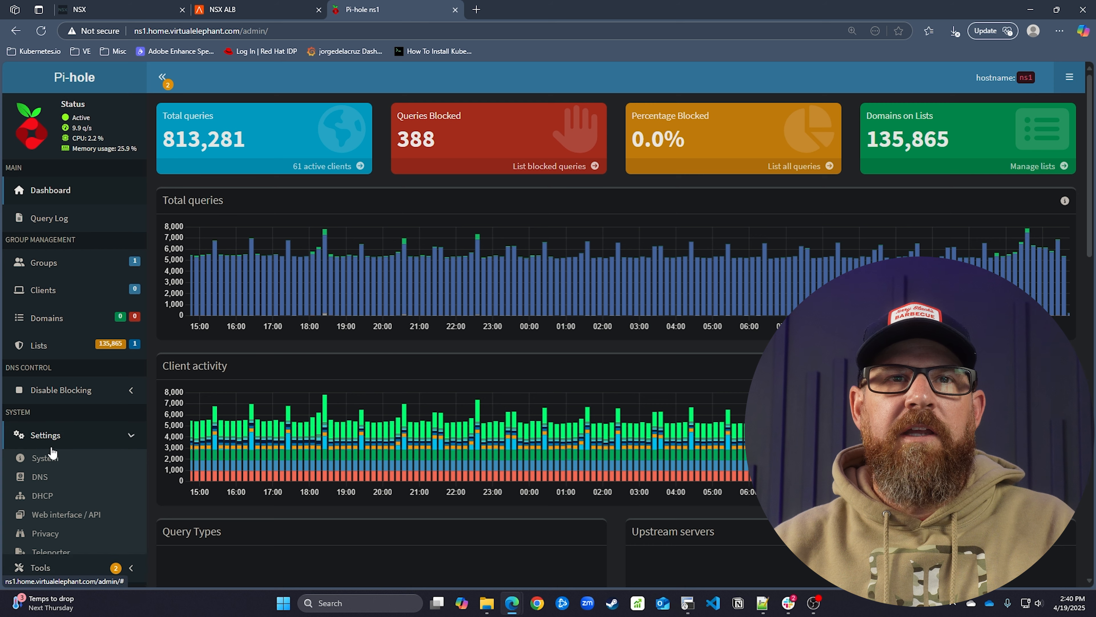
scroll(50, 479, "down", 3)
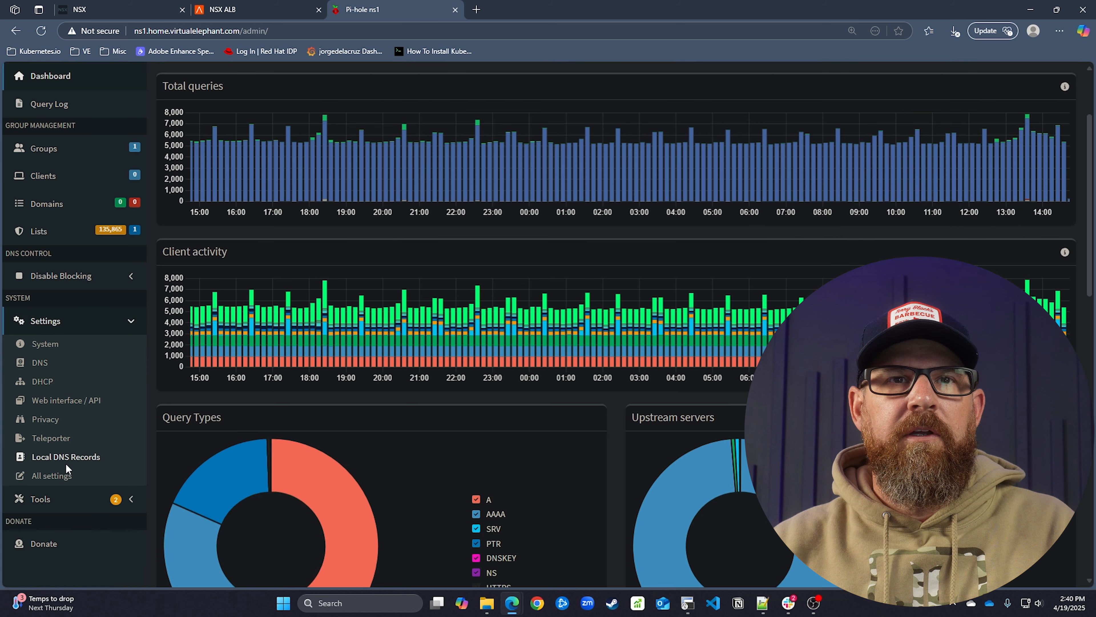
left_click(65, 458)
Filter the local DNS records by 10.210.0.2, cross-checking the node addresses in NSX ALB
left_click(592, 239)
type("k")
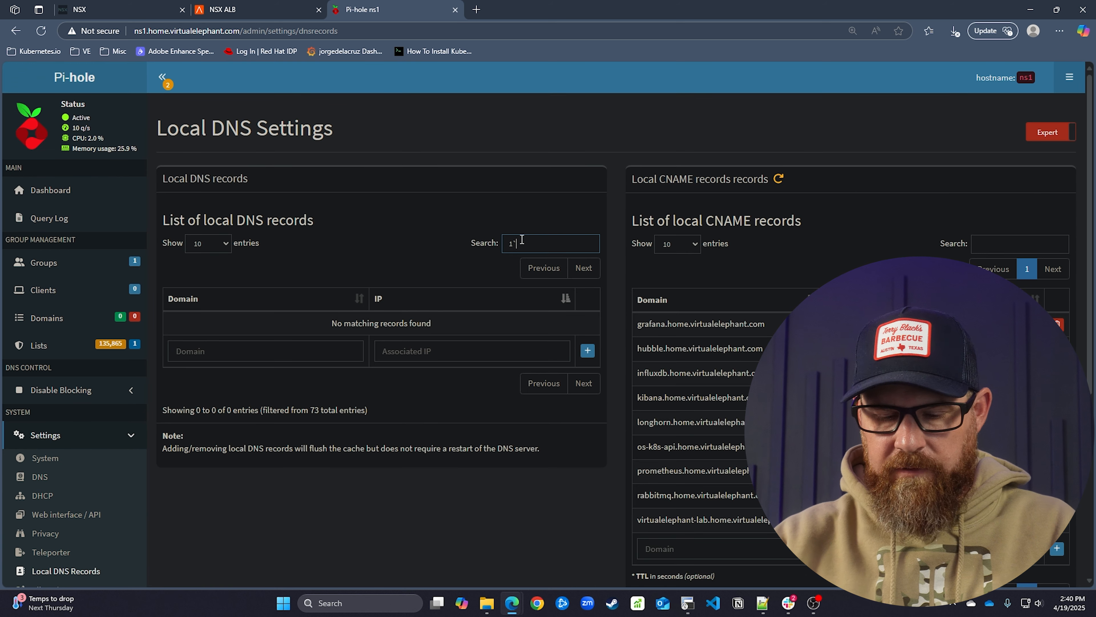
key("BackSpace")
key("BackSpace")
type("0")
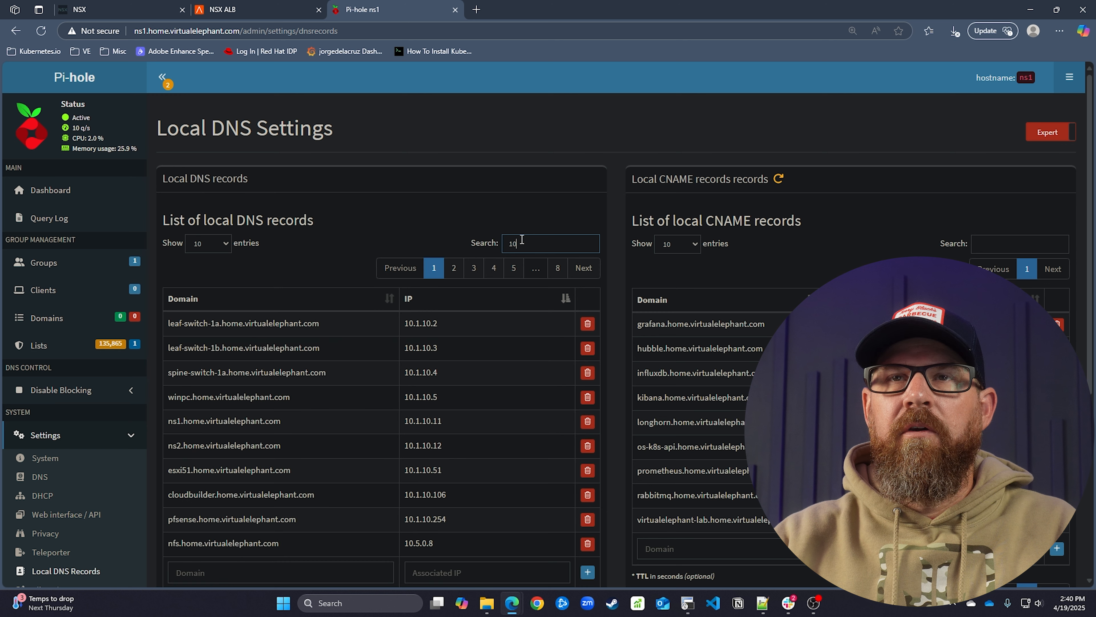
type(".210.0.22")
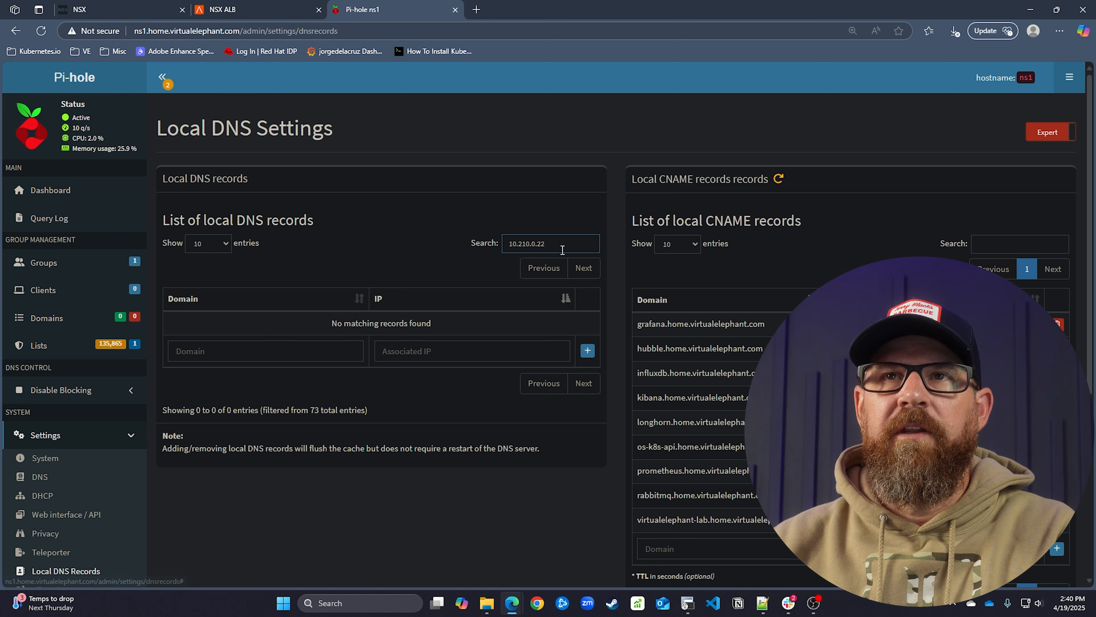
left_click_drag(556, 249, 507, 245)
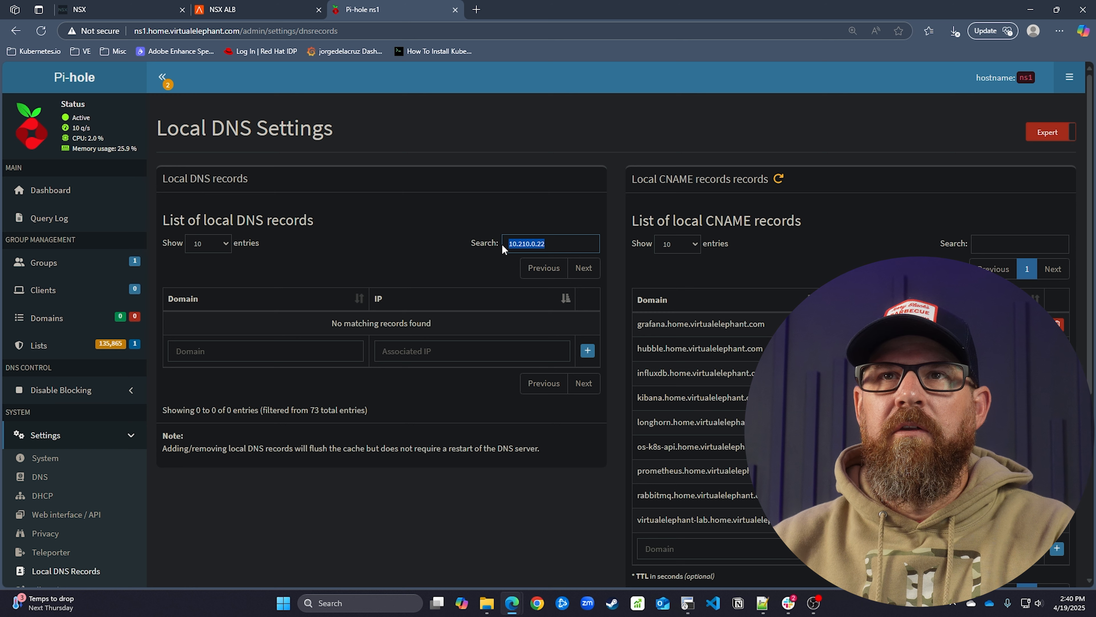
left_click(557, 242)
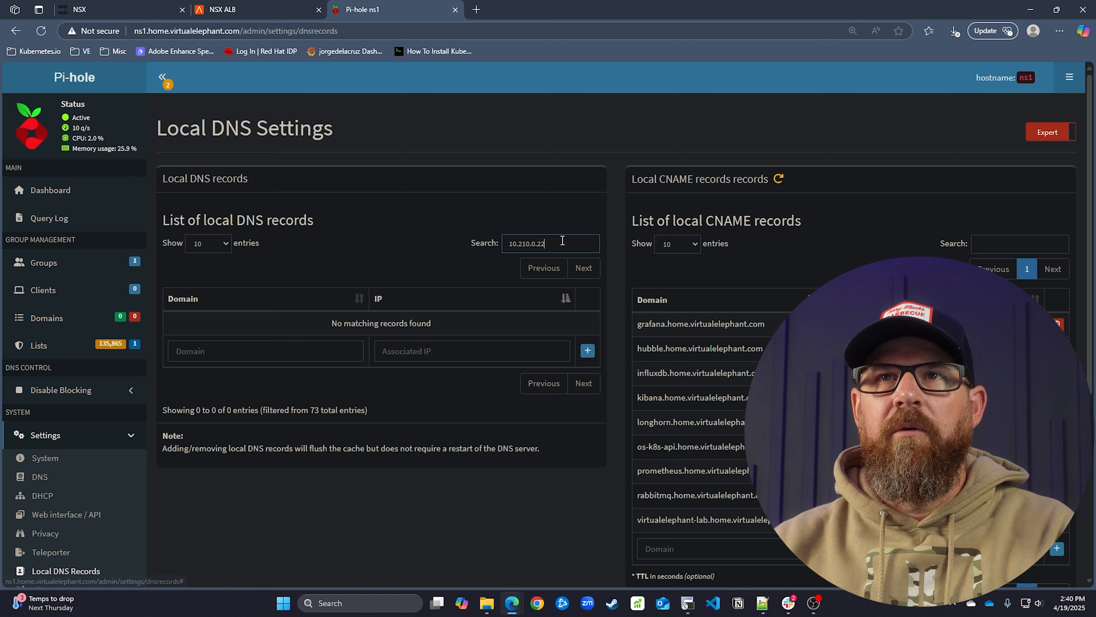
key("BackSpace")
key("BackSpace")
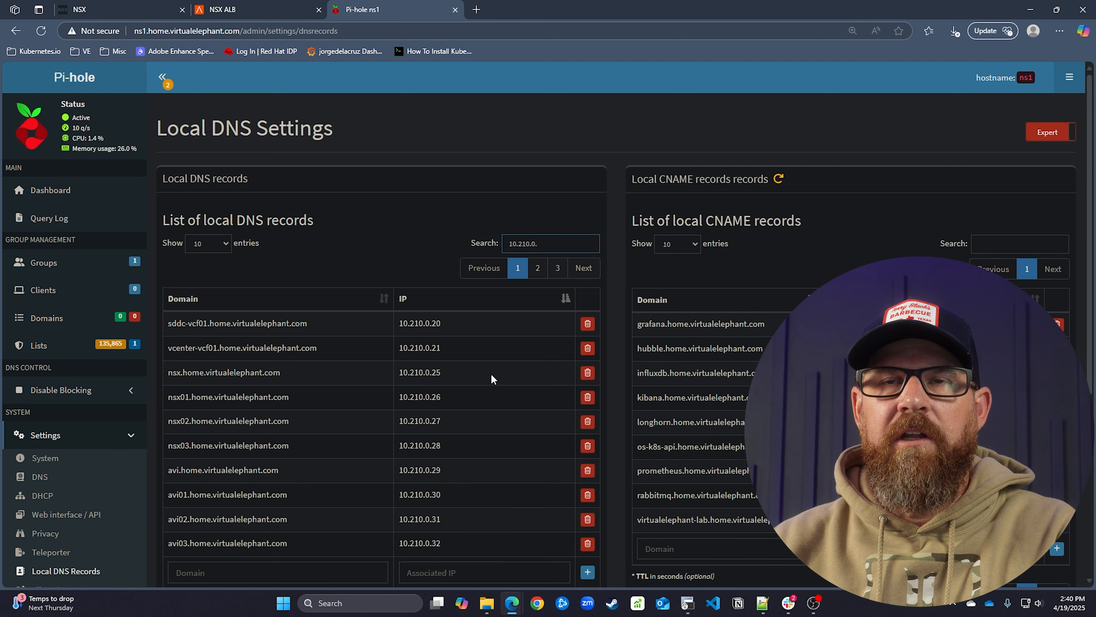
scroll(492, 379, "down", 2)
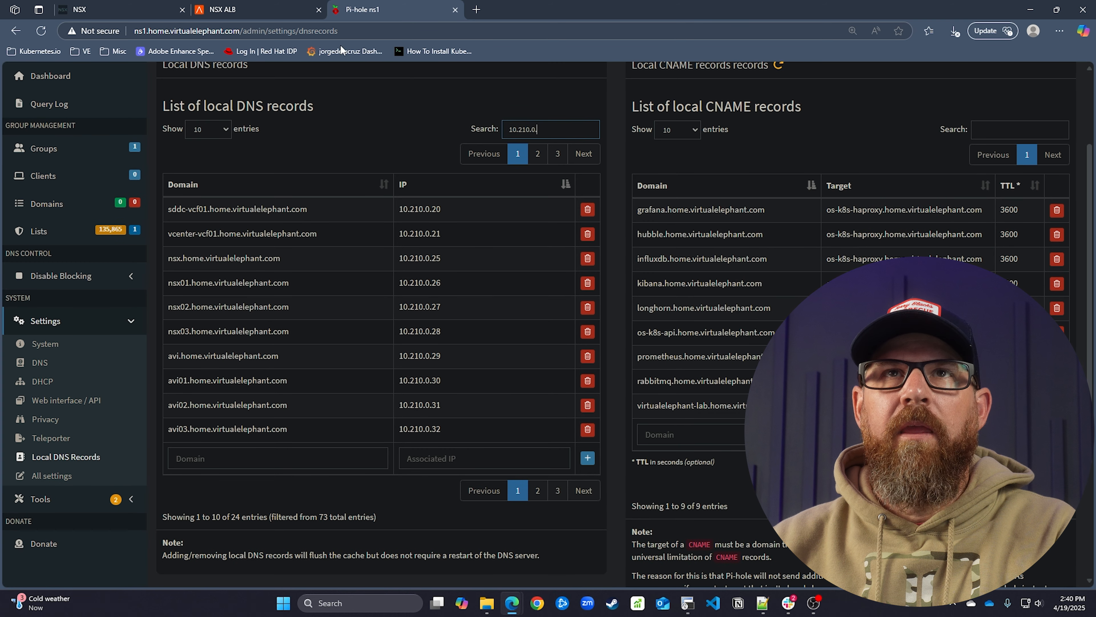
left_click(117, 15)
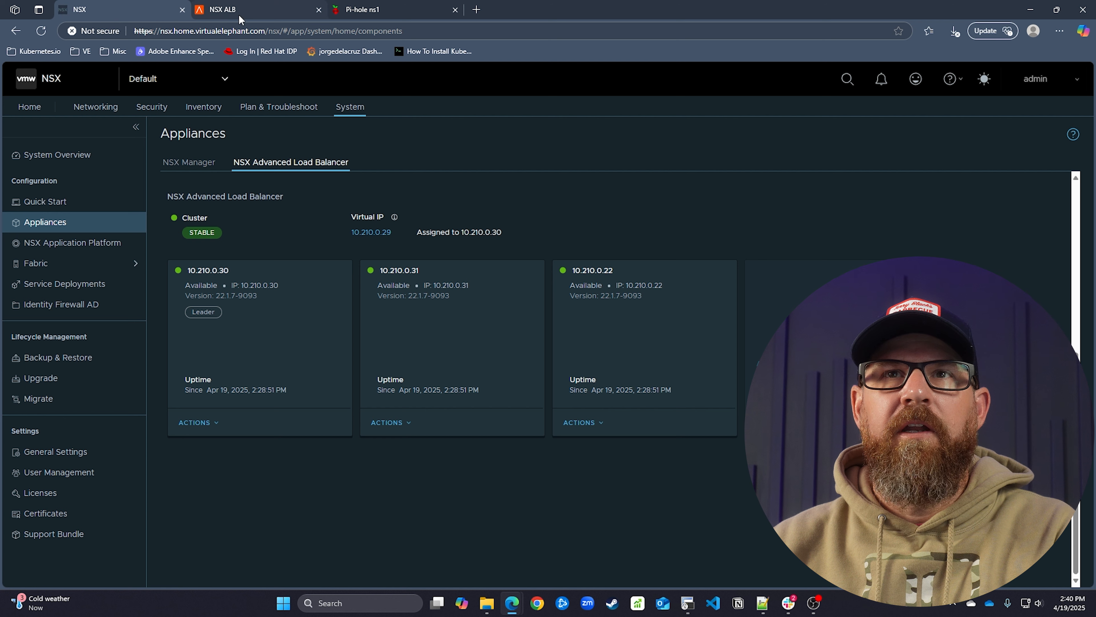
left_click(419, 7)
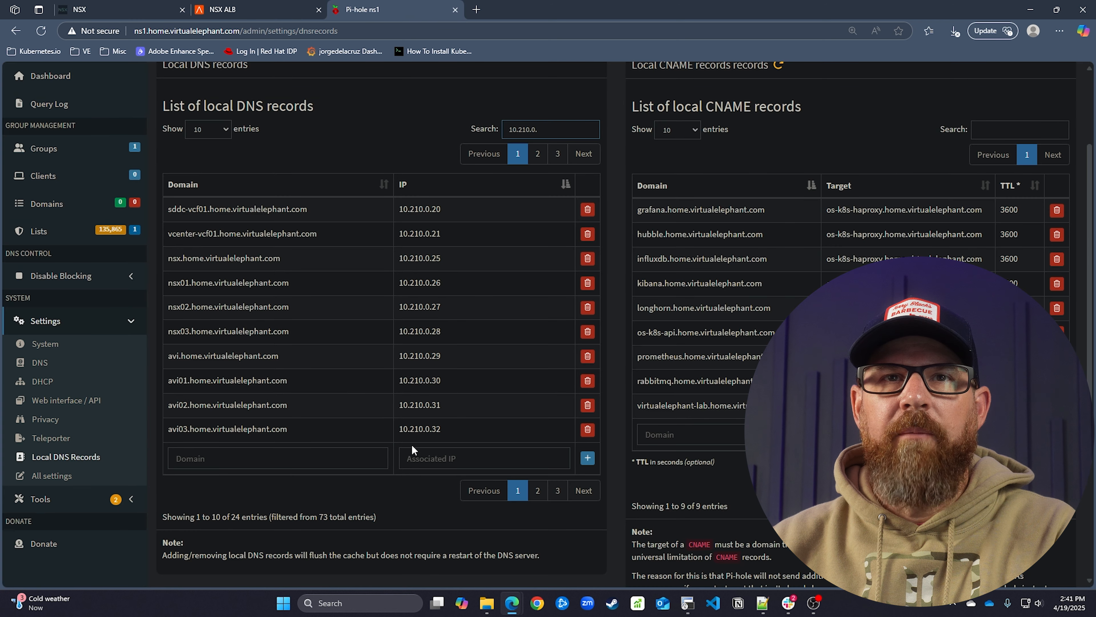
Replace the avi03 record at 10.210.0.32 with avi03.home.virtualelephant.com at 10.210.0.22
left_click(587, 429)
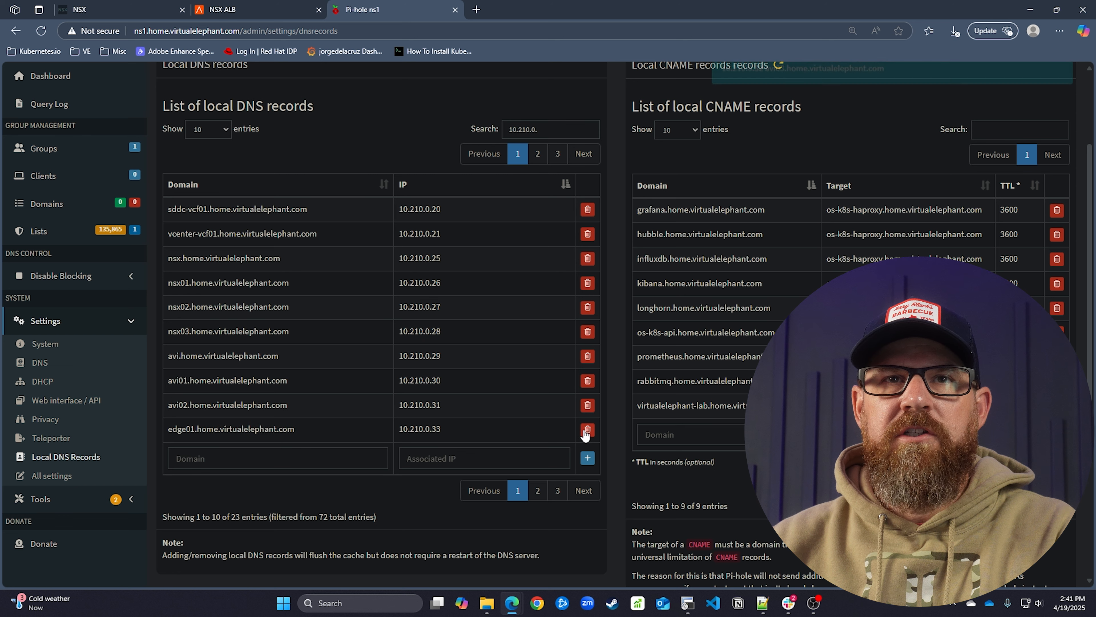
left_click(285, 456)
type("avi03")
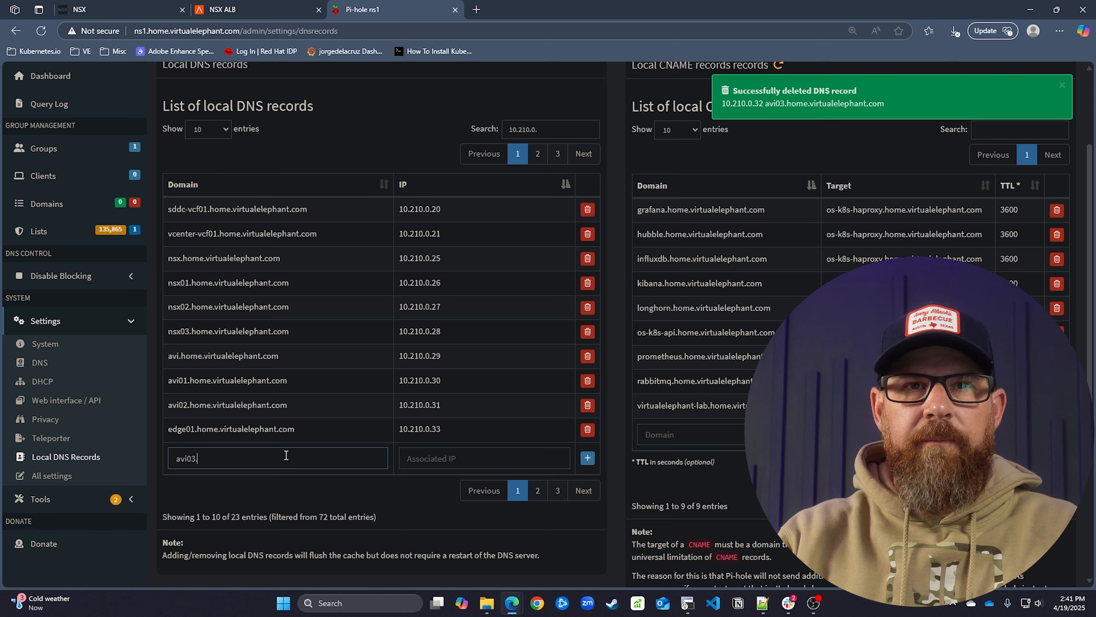
type(".home.virtualep")
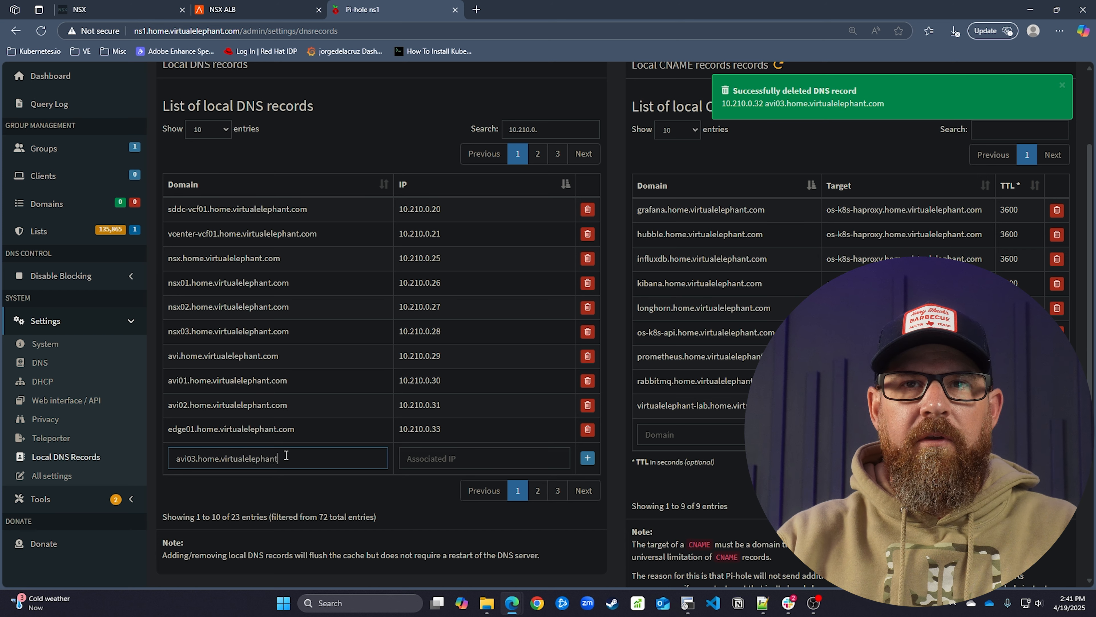
key("Tab")
type("10.210.0.22")
left_click(587, 458)
In a new tab, log in to the ns2 Pi-hole admin and open Local DNS Records
left_click(474, 13)
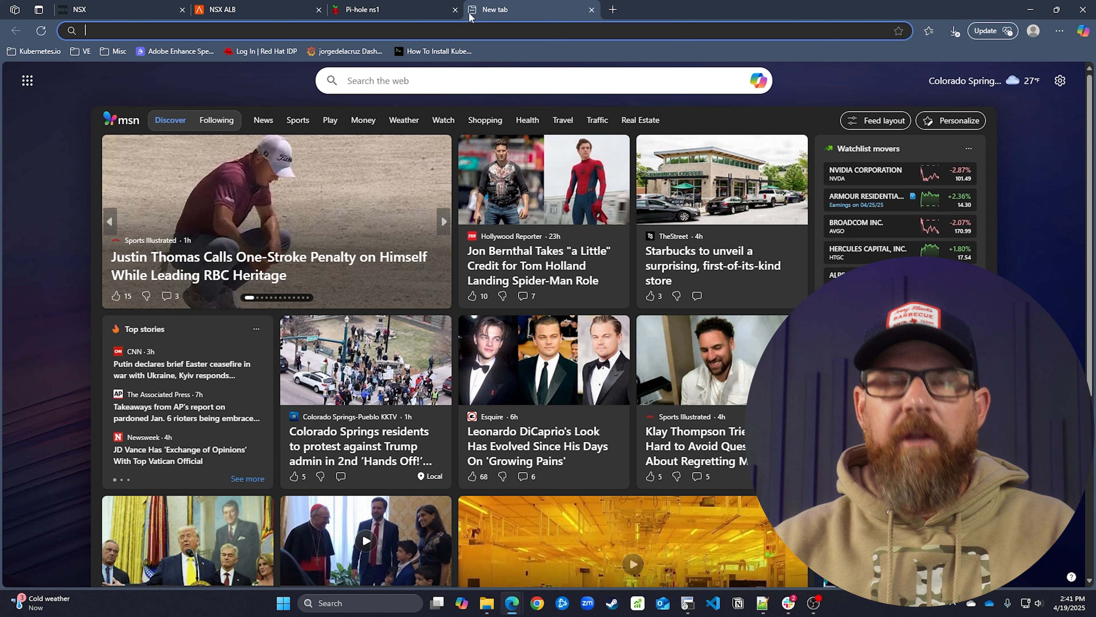
type("ns2.hom")
key("Return")
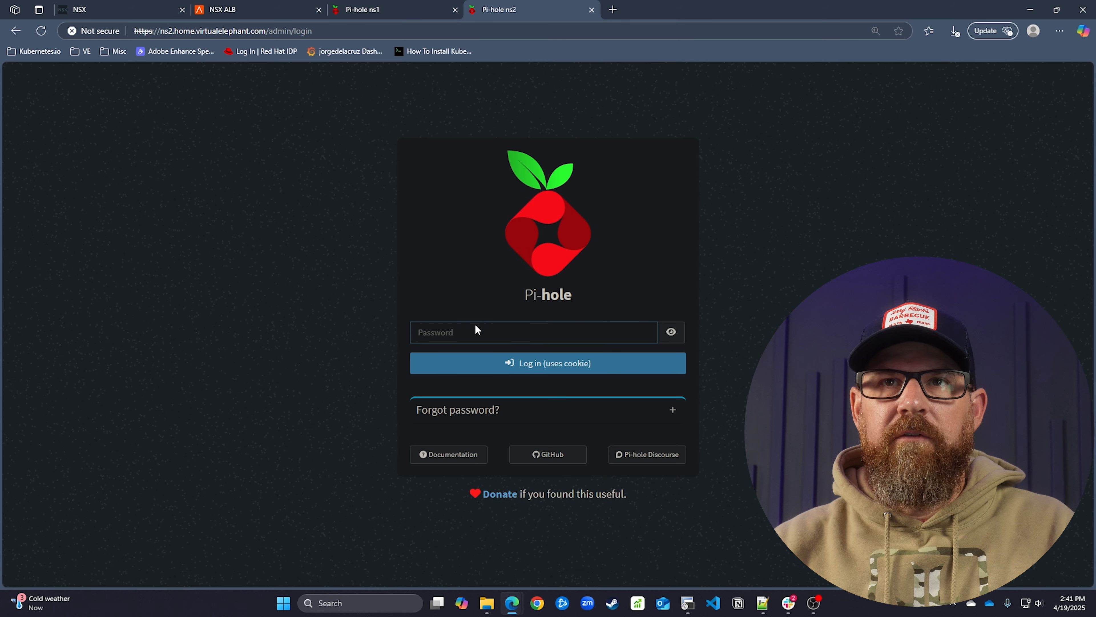
left_click(477, 327)
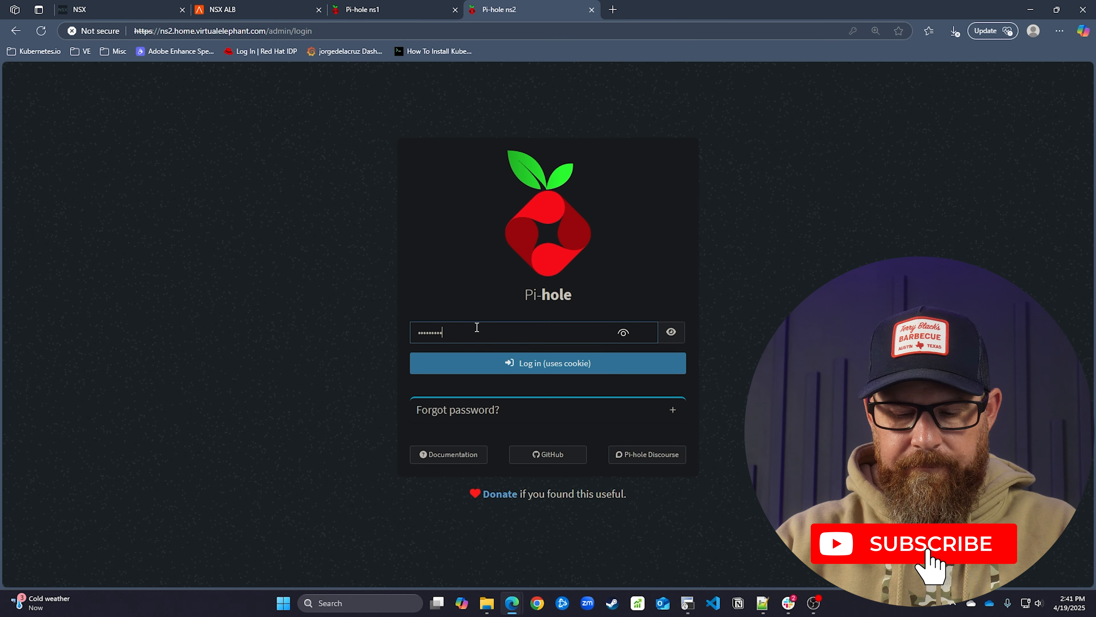
key("Return")
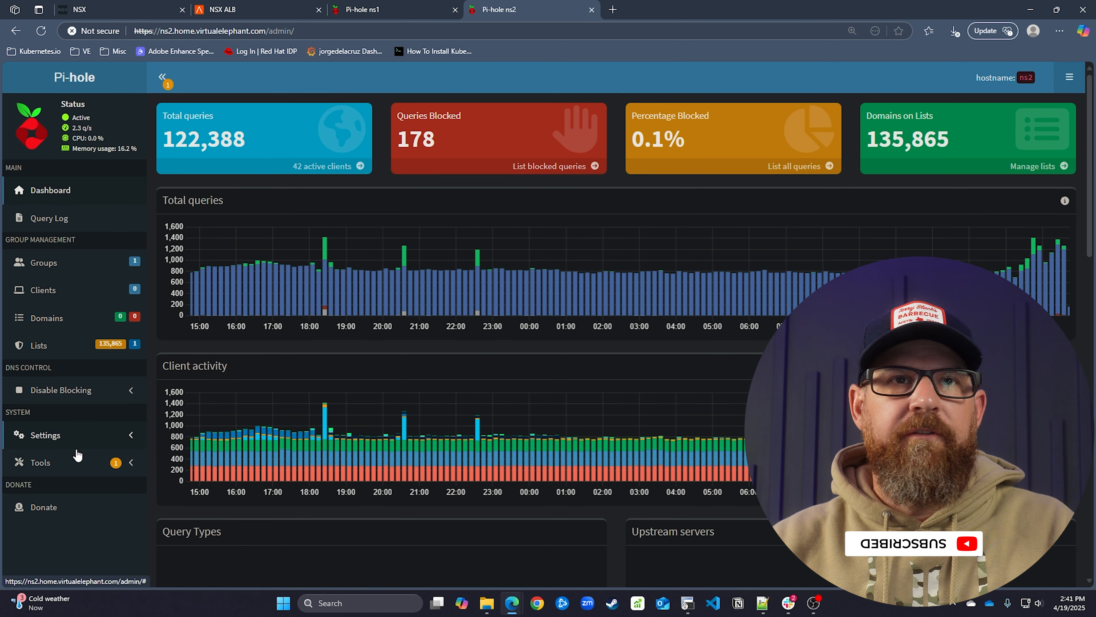
left_click(82, 447)
scroll(82, 447, "down", 3)
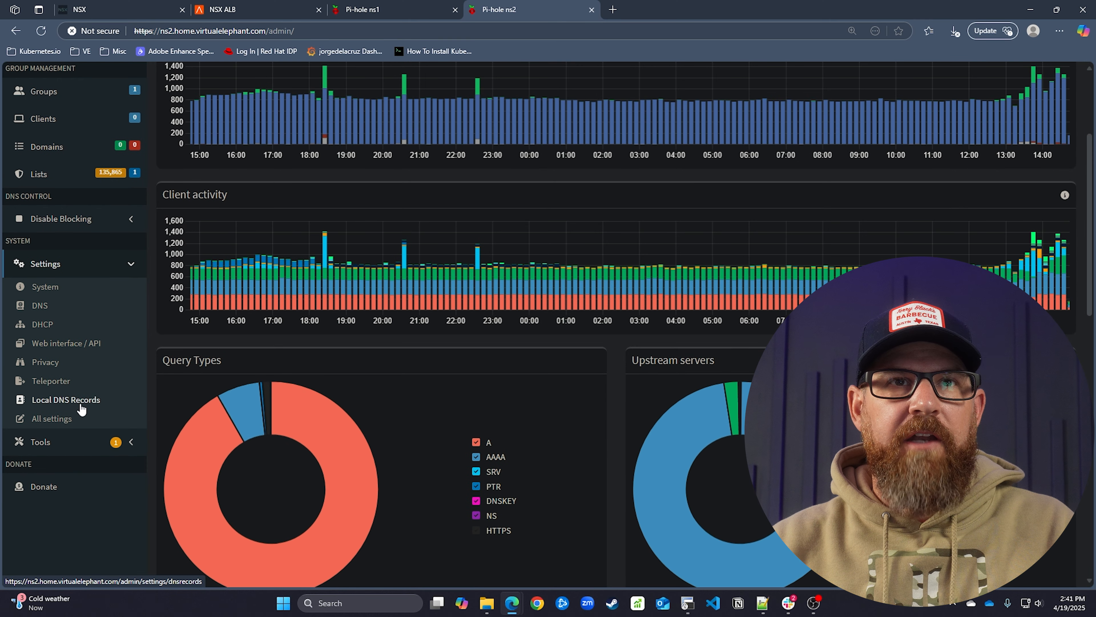
left_click(84, 404)
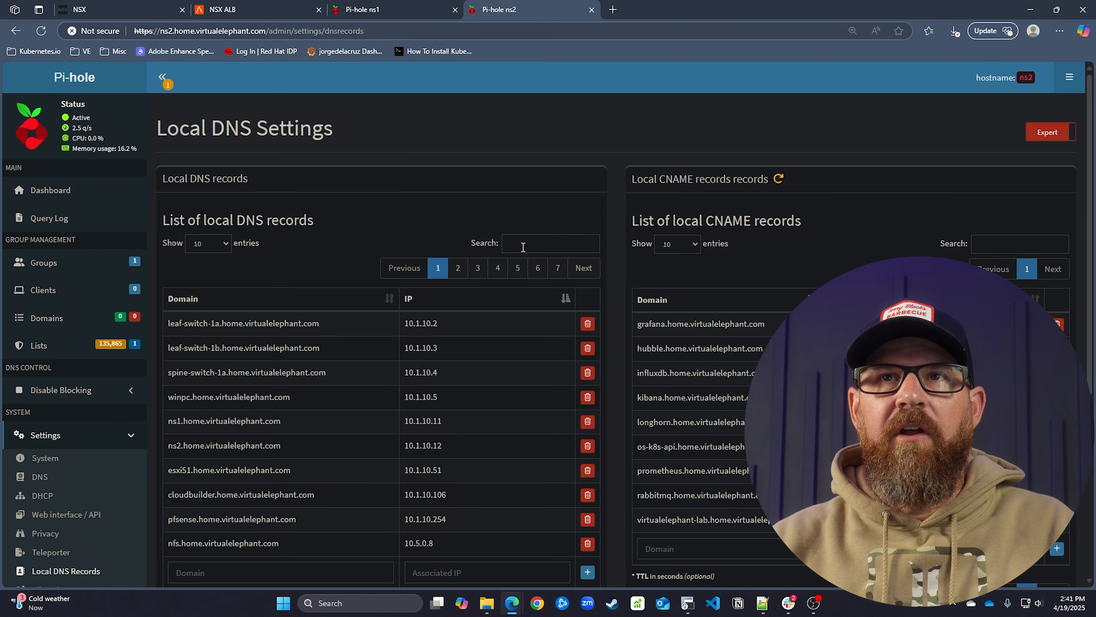
Filter by 10.210.0, delete avi03 at 10.210.0.32, and add avi03.home.virtualelephant.com at 10.210.0.22
left_click(520, 246)
type("10.210.0")
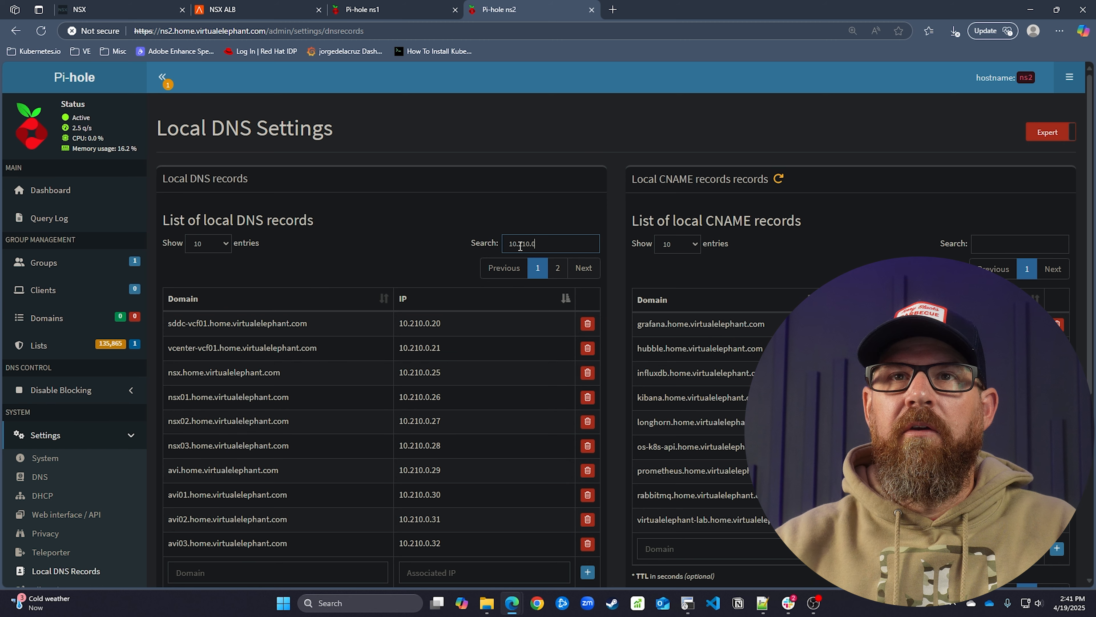
scroll(471, 361, "down", 2)
left_click(587, 430)
left_click(314, 452)
type("avi0")
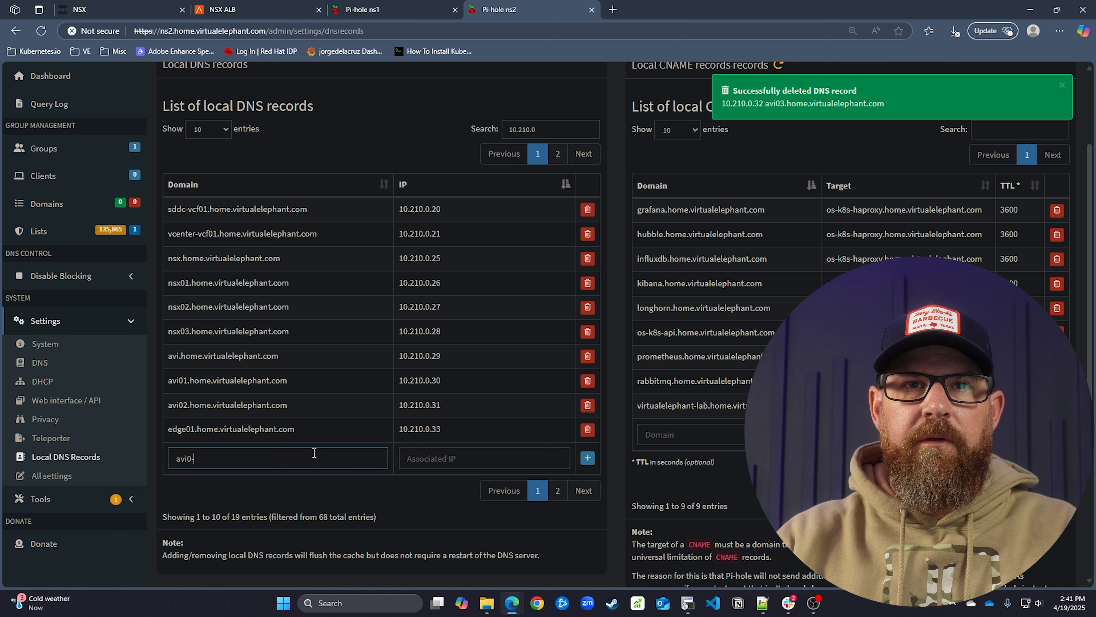
type("3.home.virtuale")
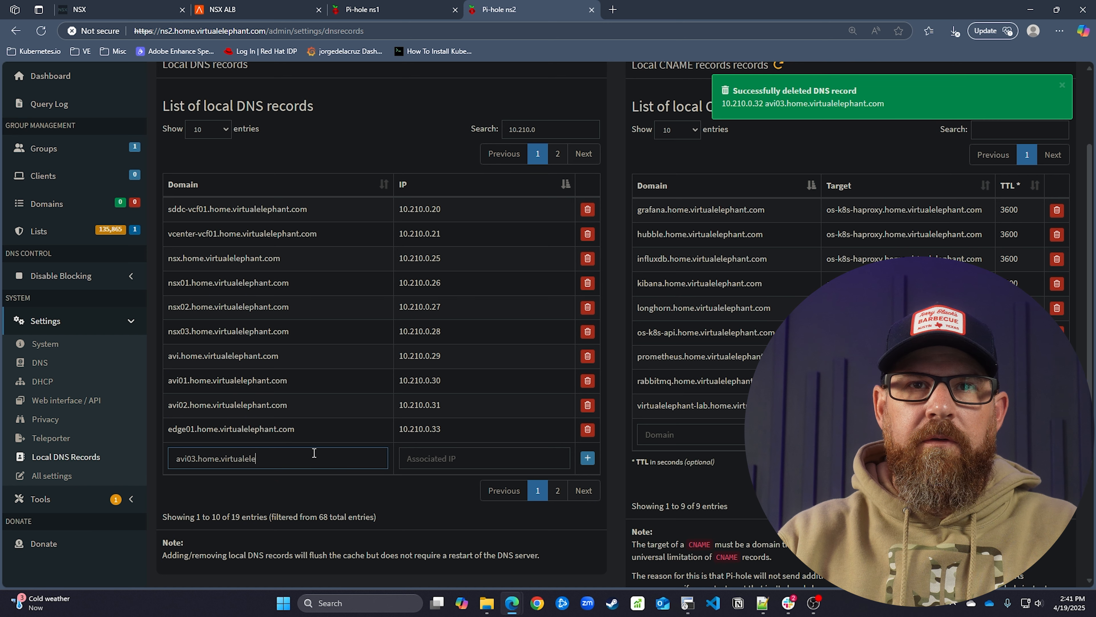
type("lephant.com")
key("Tab")
type("10.210.0.22")
left_click(587, 457)
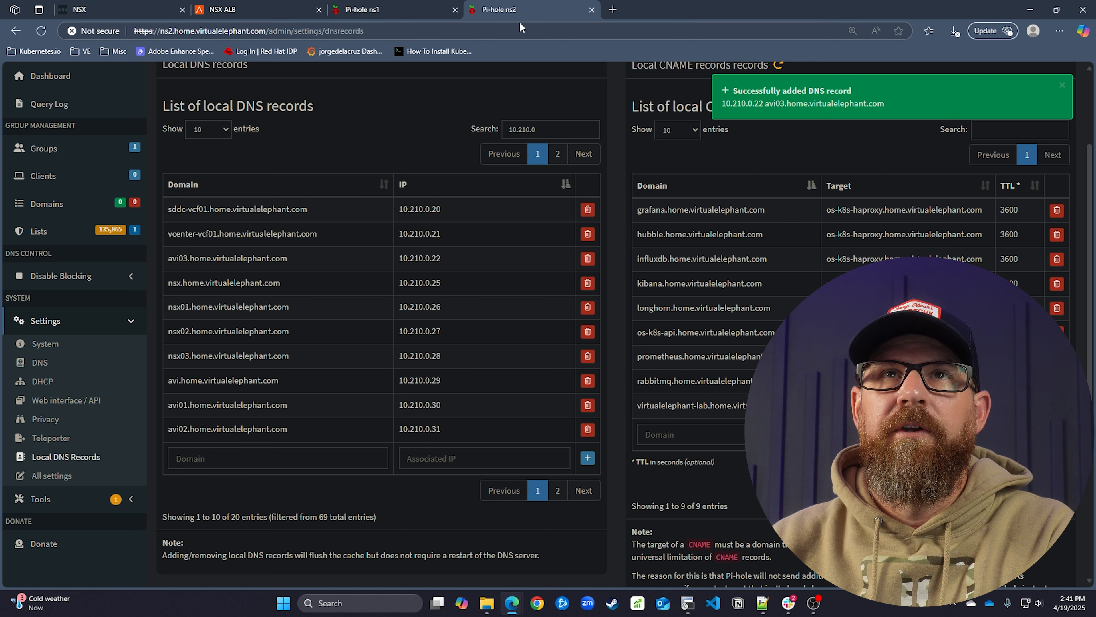
Switch to NSX ALB and go to Infrastructure > Clouds
left_click(267, 12)
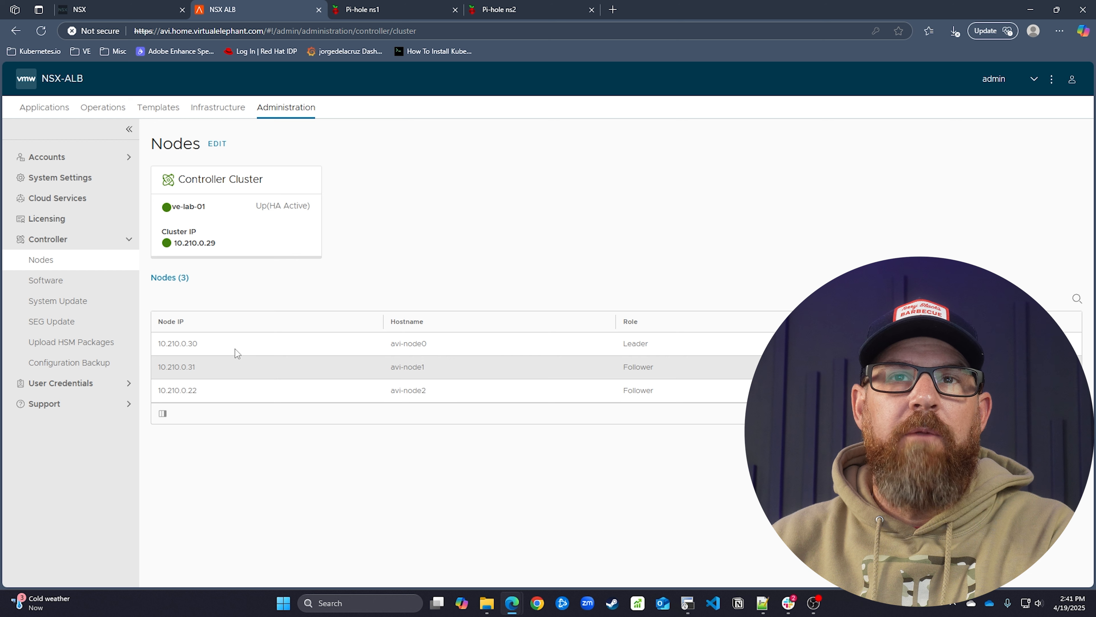
left_click(104, 179)
left_click(106, 209)
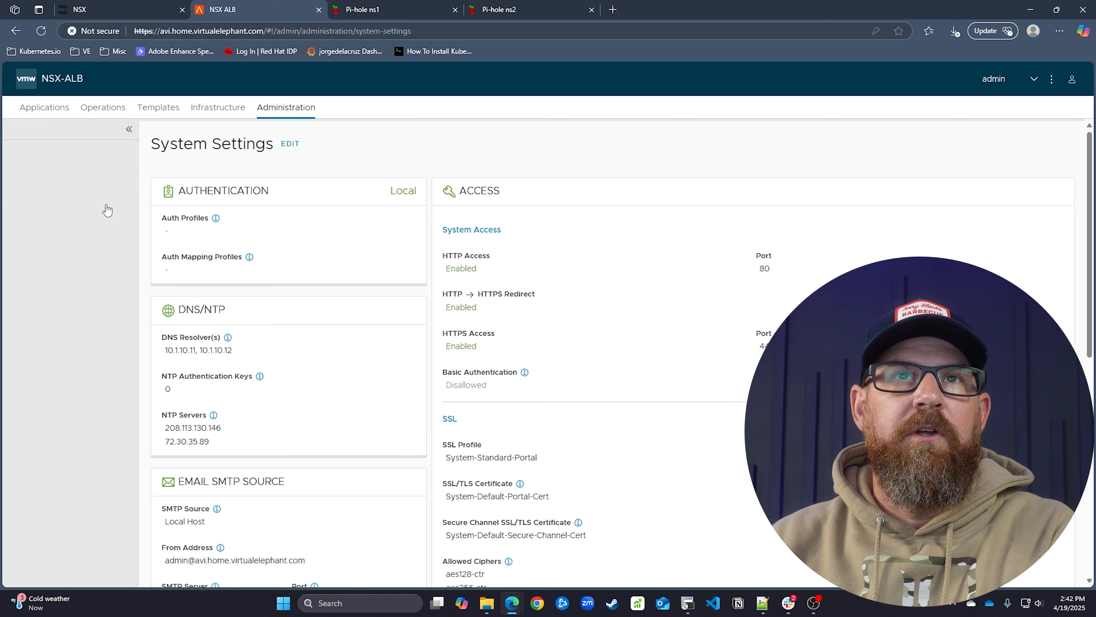
left_click(206, 112)
left_click(68, 178)
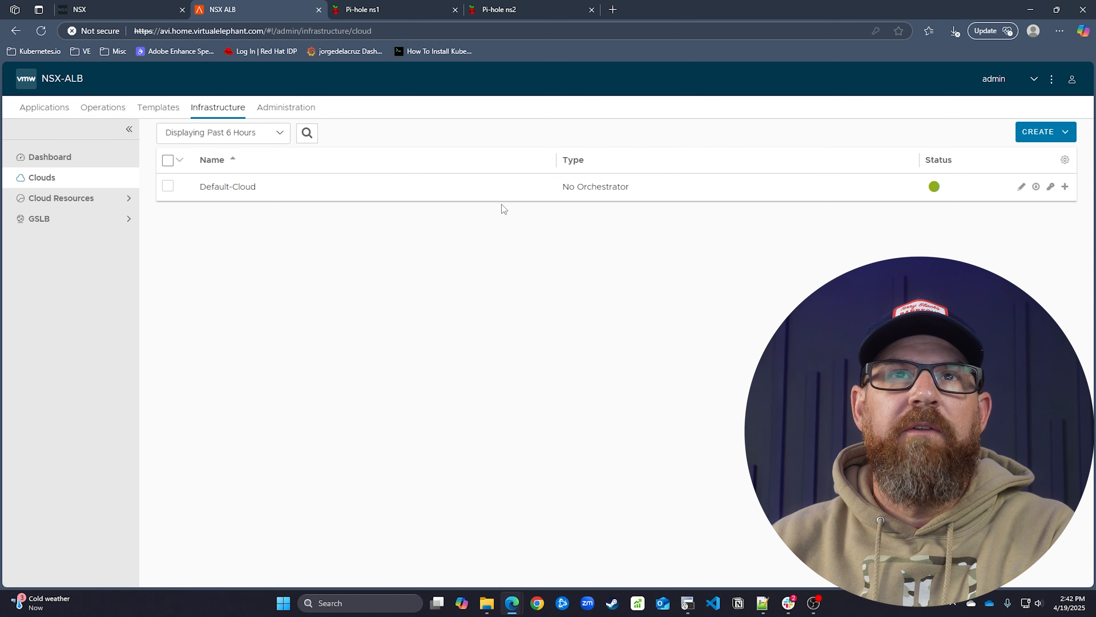
Review Default-Cloud's cloud type and settings, then cancel without changes
left_click(1022, 187)
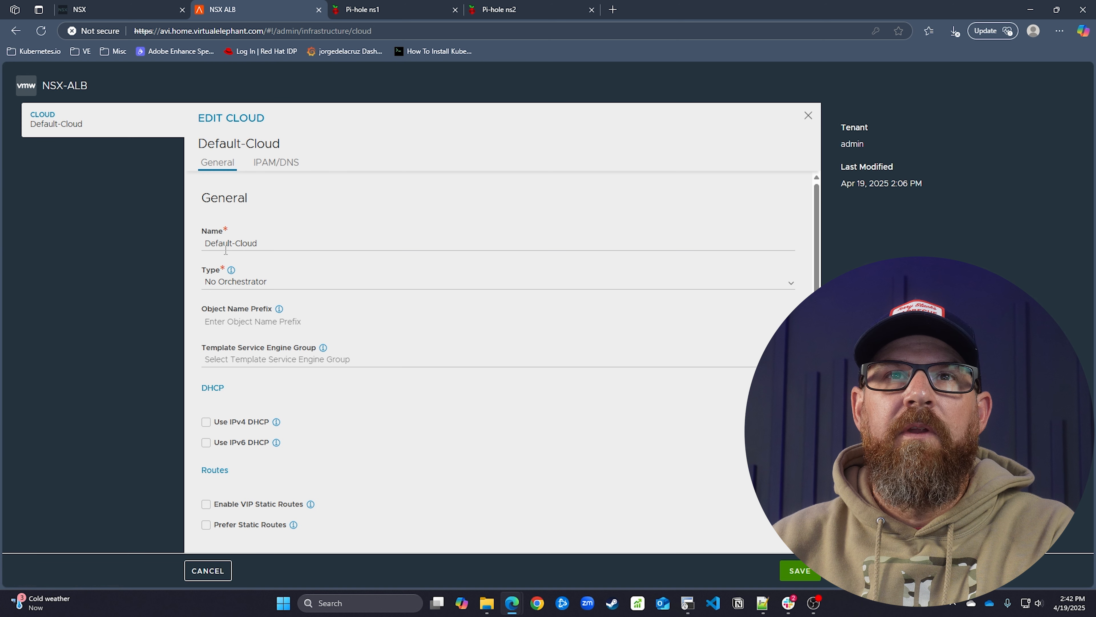
left_click(242, 288)
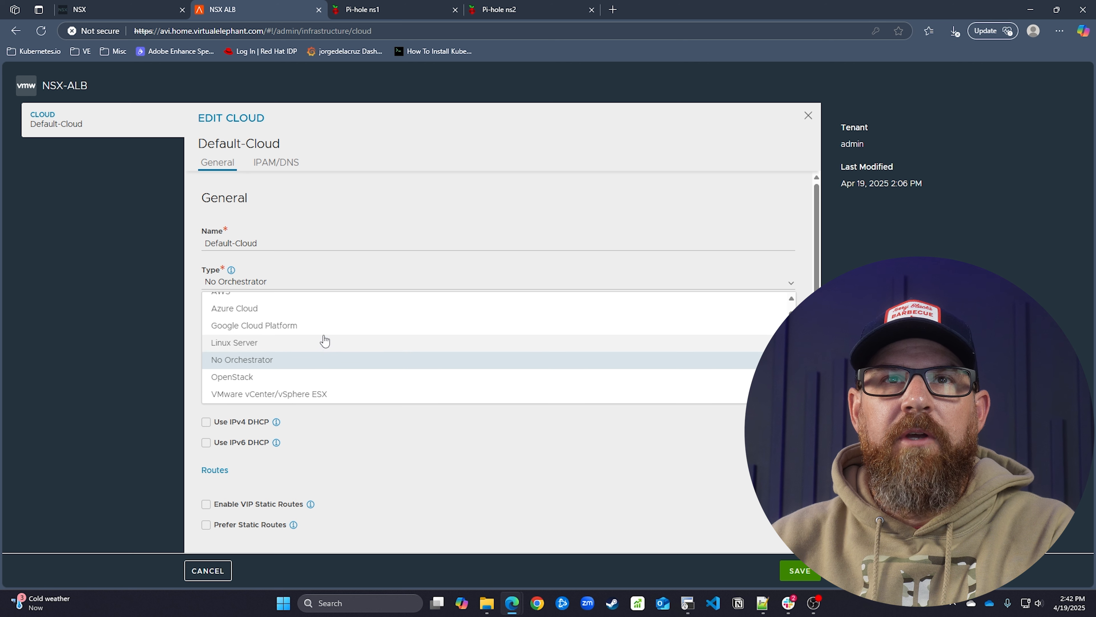
scroll(324, 341, "up", 1)
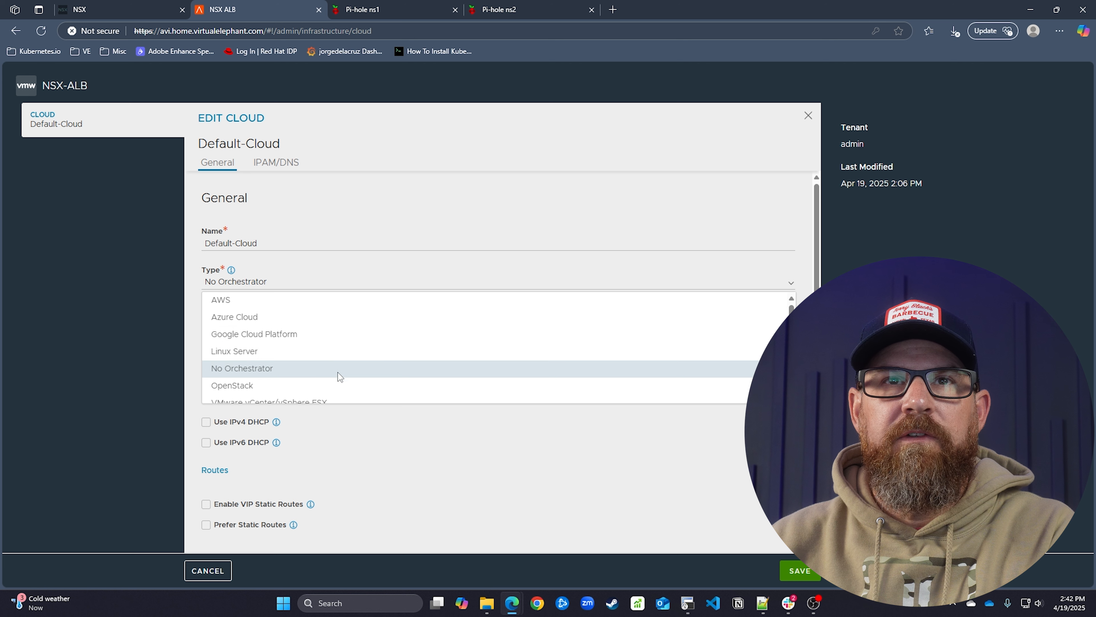
scroll(334, 337, "down", 1)
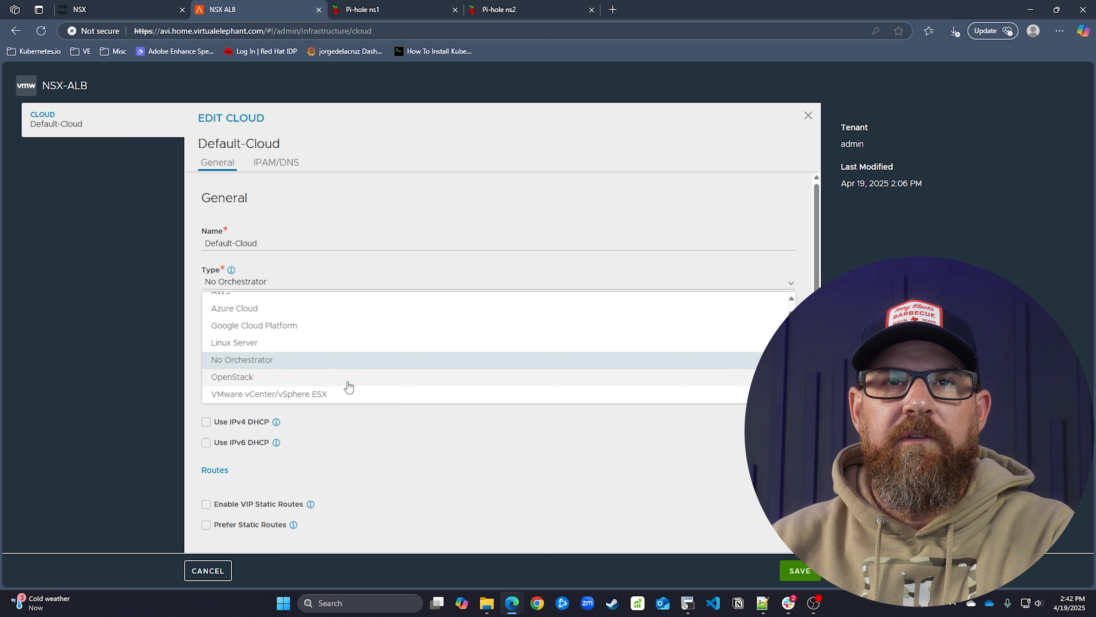
left_click(399, 461)
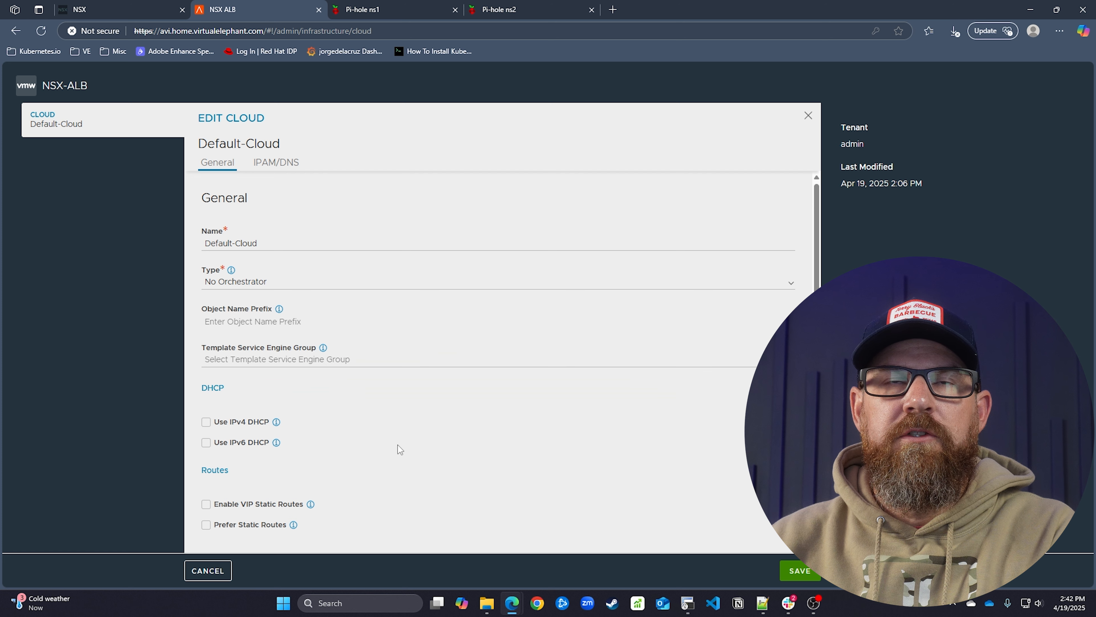
scroll(399, 425, "down", 6)
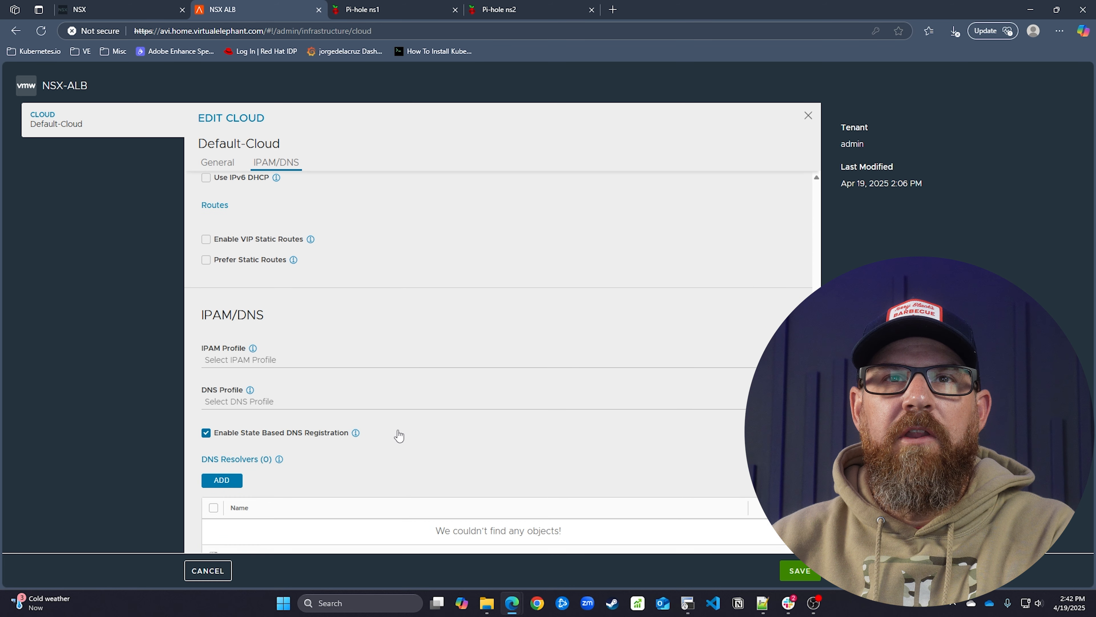
scroll(397, 430, "down", 1)
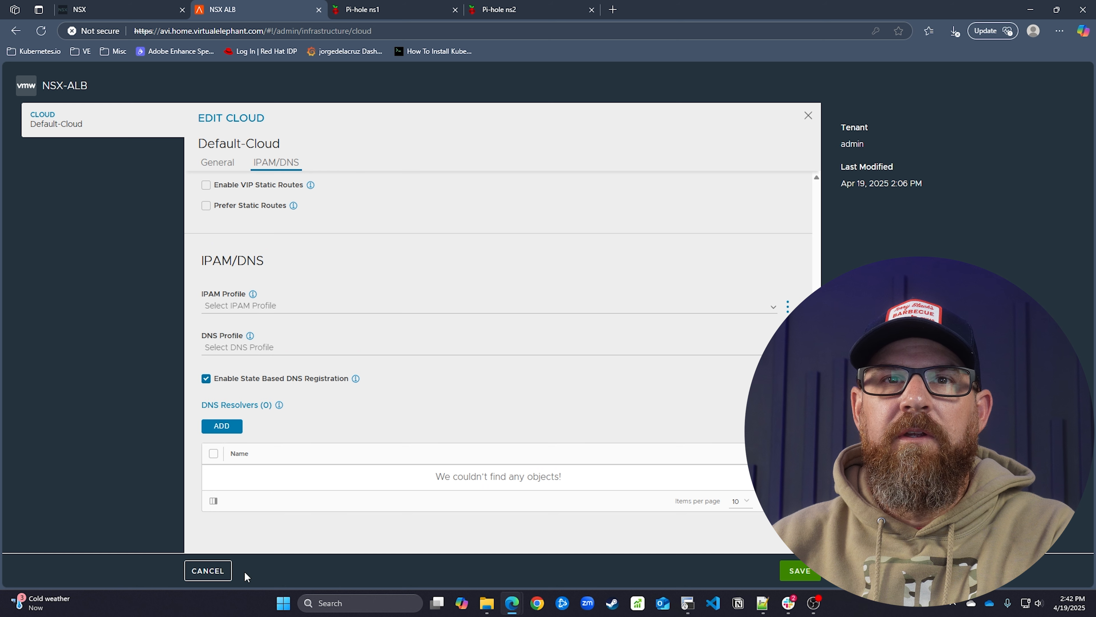
left_click(208, 572)
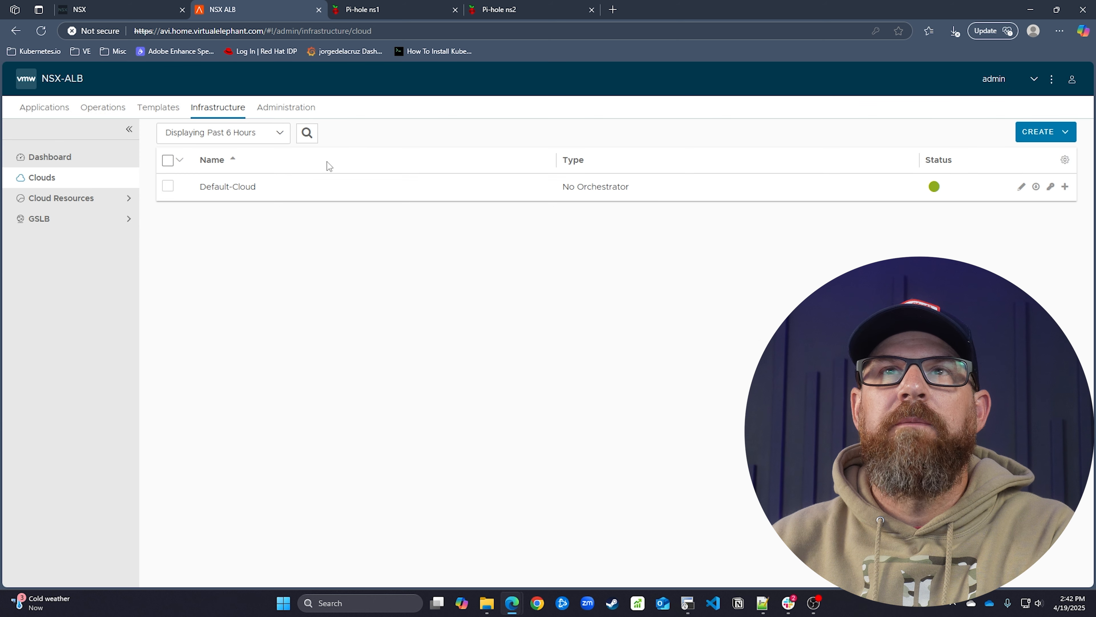
Create a new NSX-T Cloud named ve-nsxt-cloud with object name prefix avi
left_click(1043, 131)
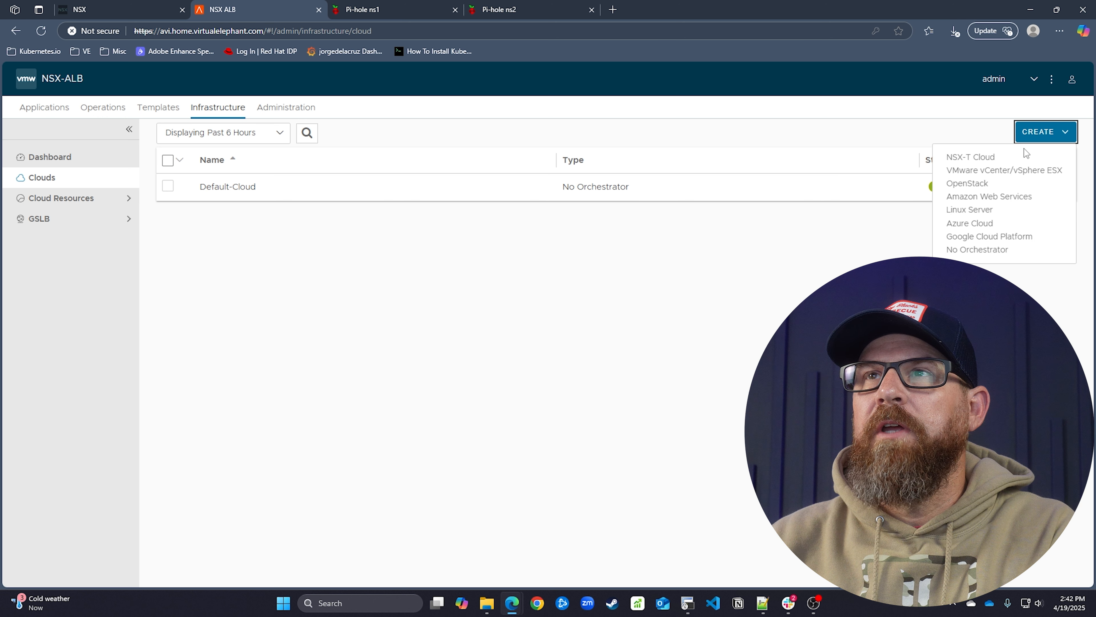
left_click(1013, 163)
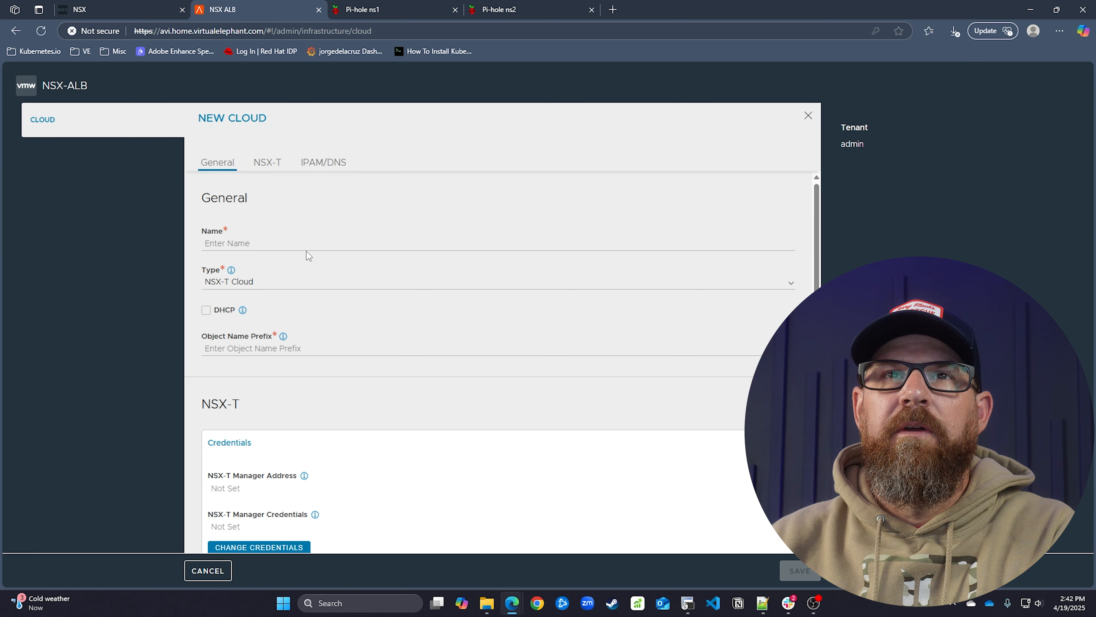
left_click(310, 243)
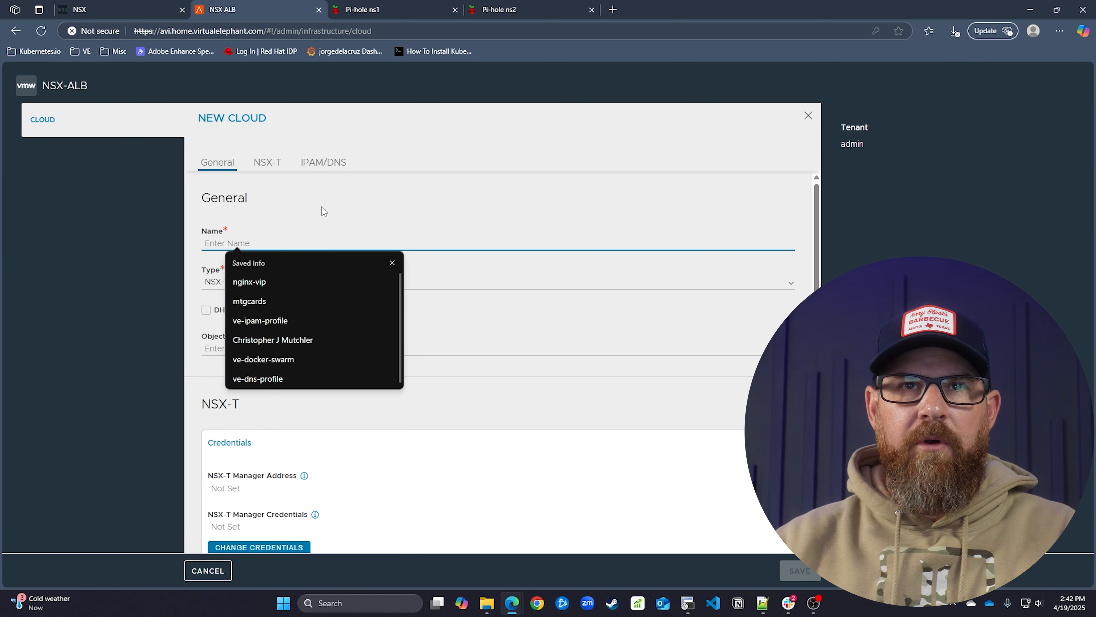
type("ve-ns")
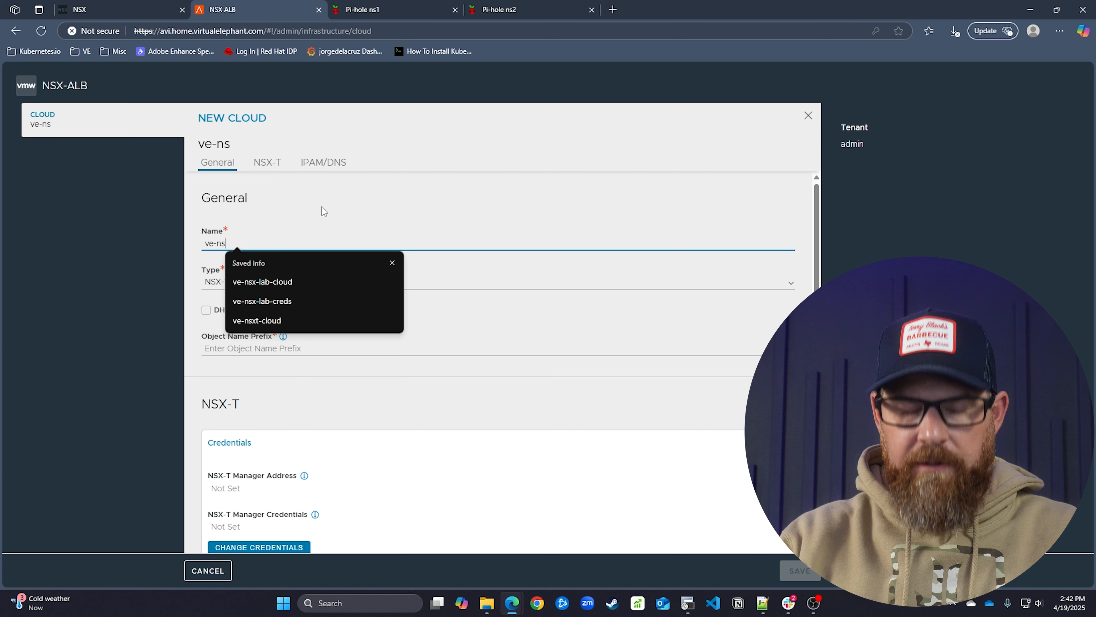
type("t-cloud")
key("BackSpace")
key("BackSpace")
key("BackSpace")
key("BackSpace")
key("BackSpace")
key("BackSpace")
key("BackSpace")
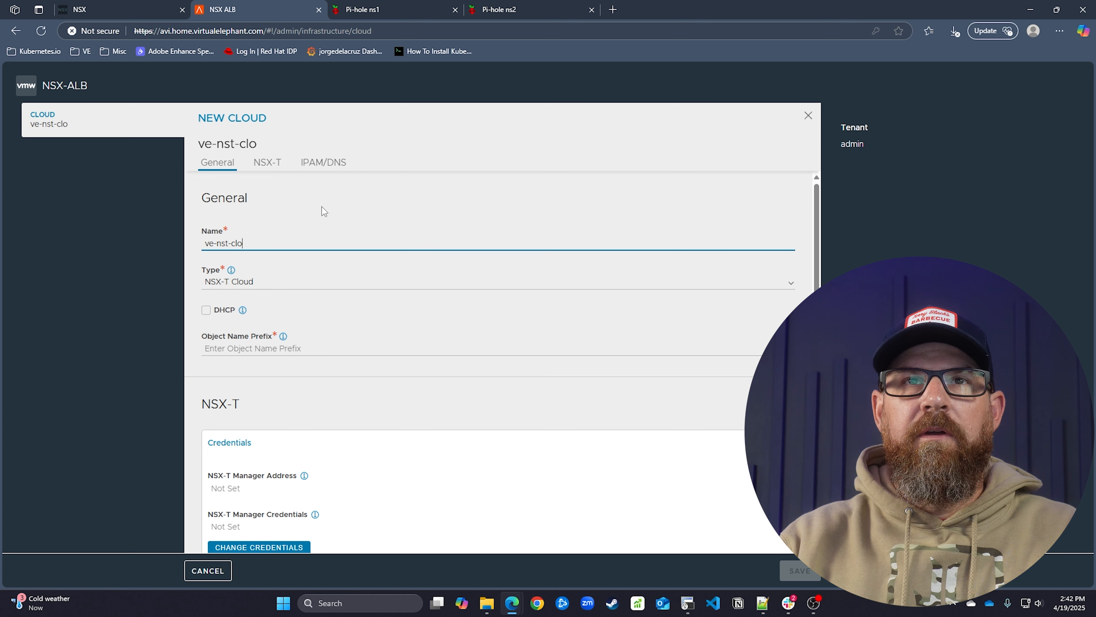
type("x")
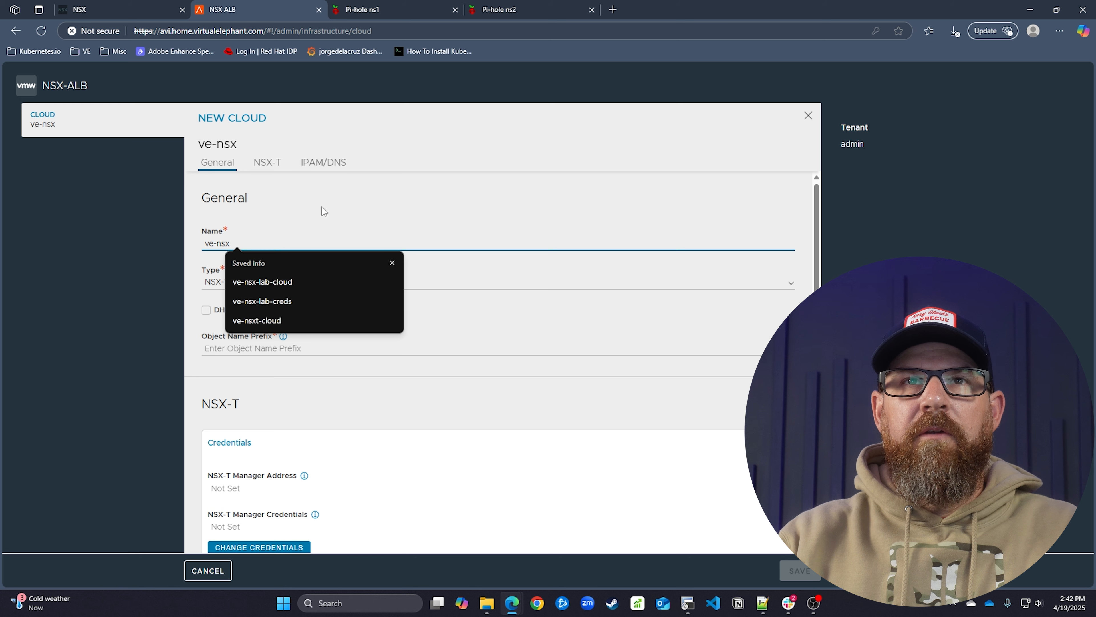
type("t-")
key("Tab")
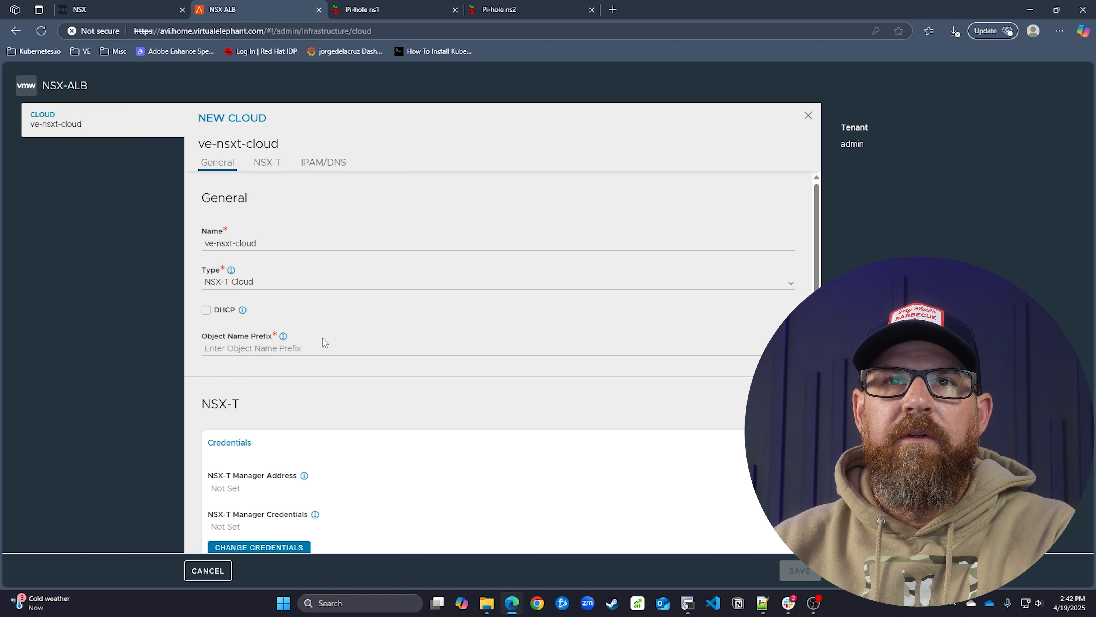
left_click(333, 353)
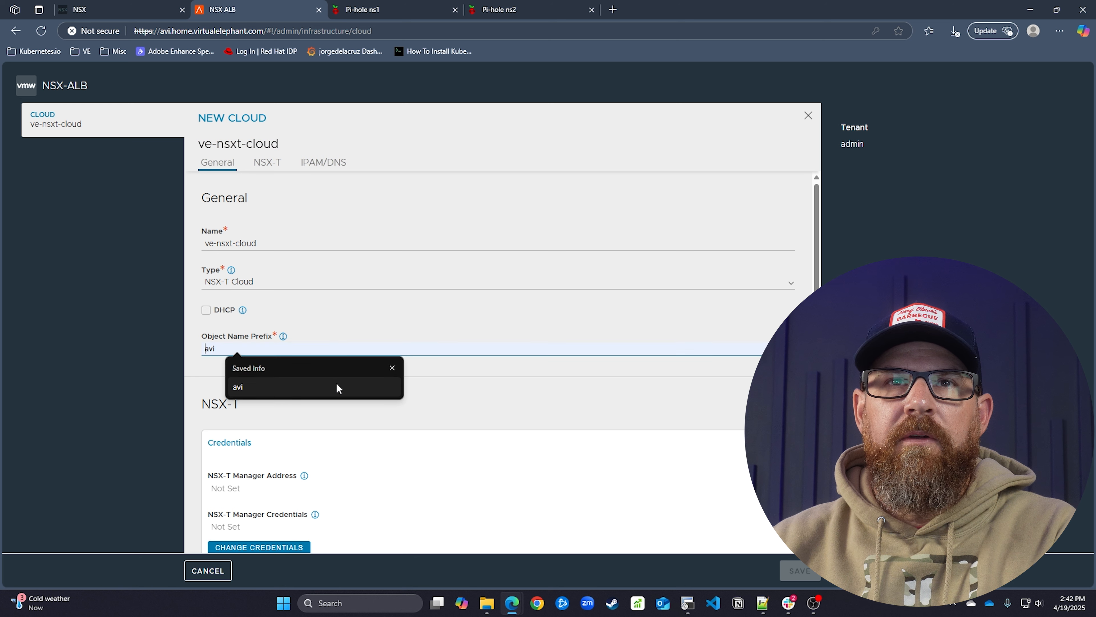
left_click(341, 394)
scroll(398, 381, "down", 4)
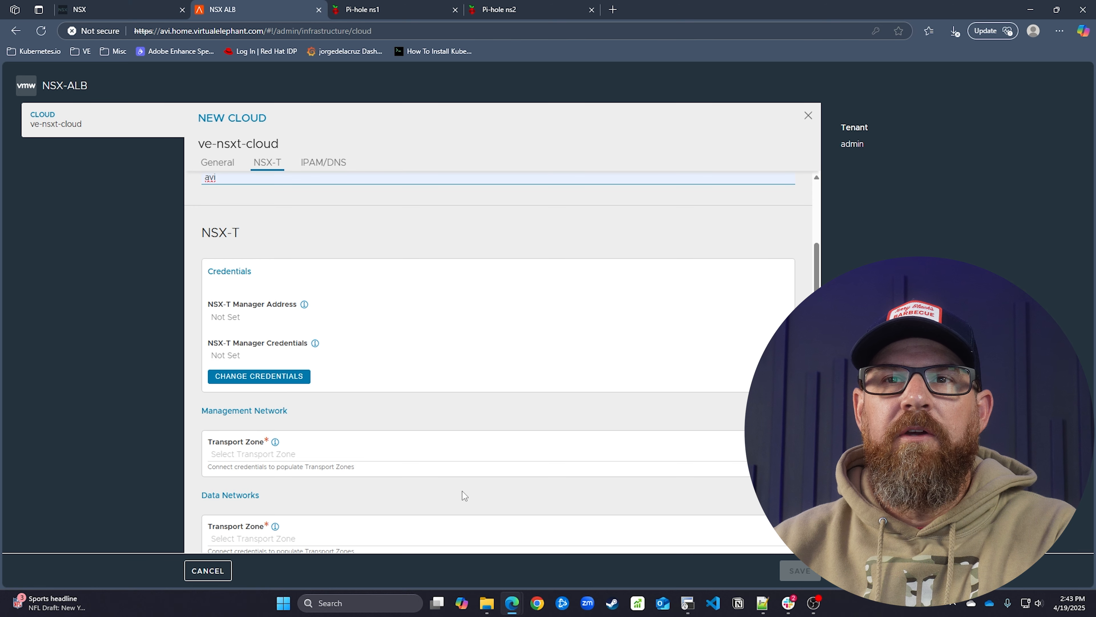
mouse_move(511, 605)
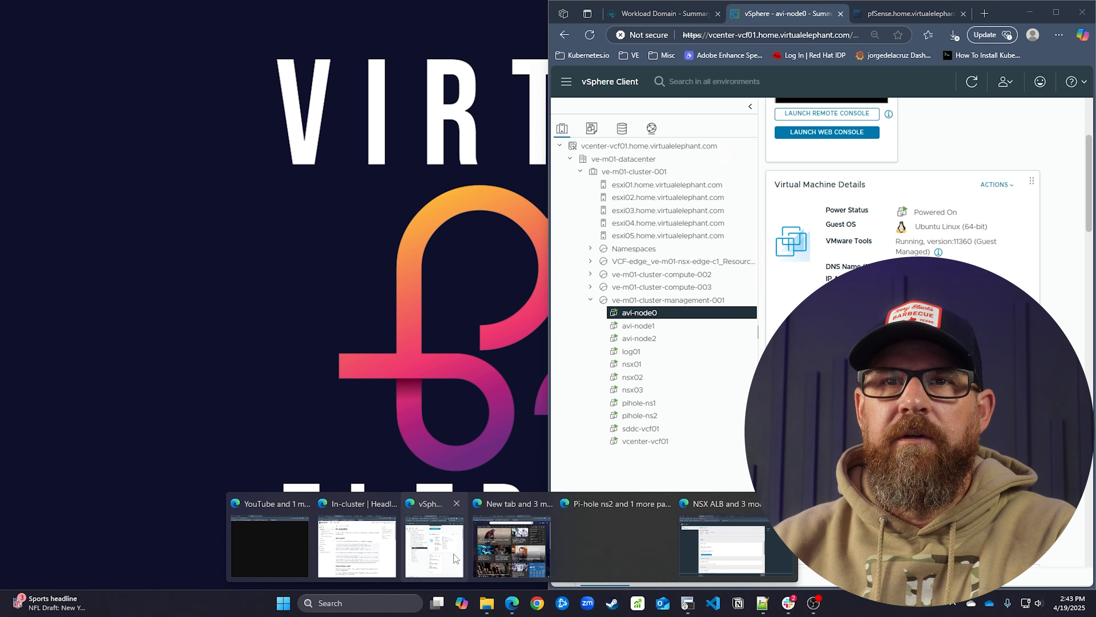
Maximize the vSphere window and review the ve-m01 workload domain's clusters and edge clusters
left_click(438, 555)
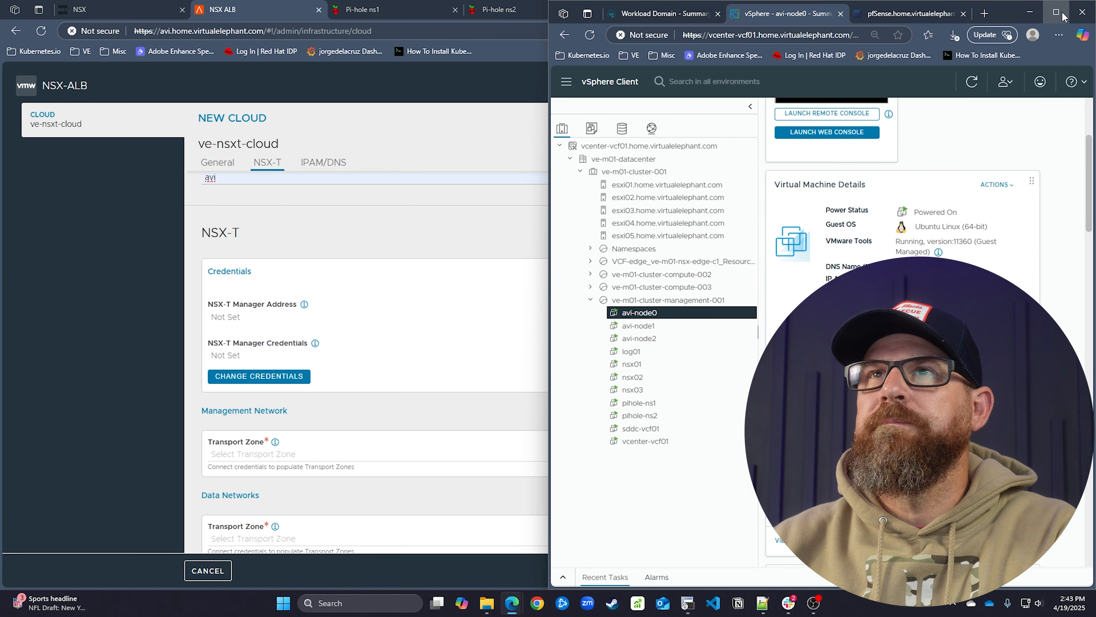
left_click(1056, 12)
left_click(123, 8)
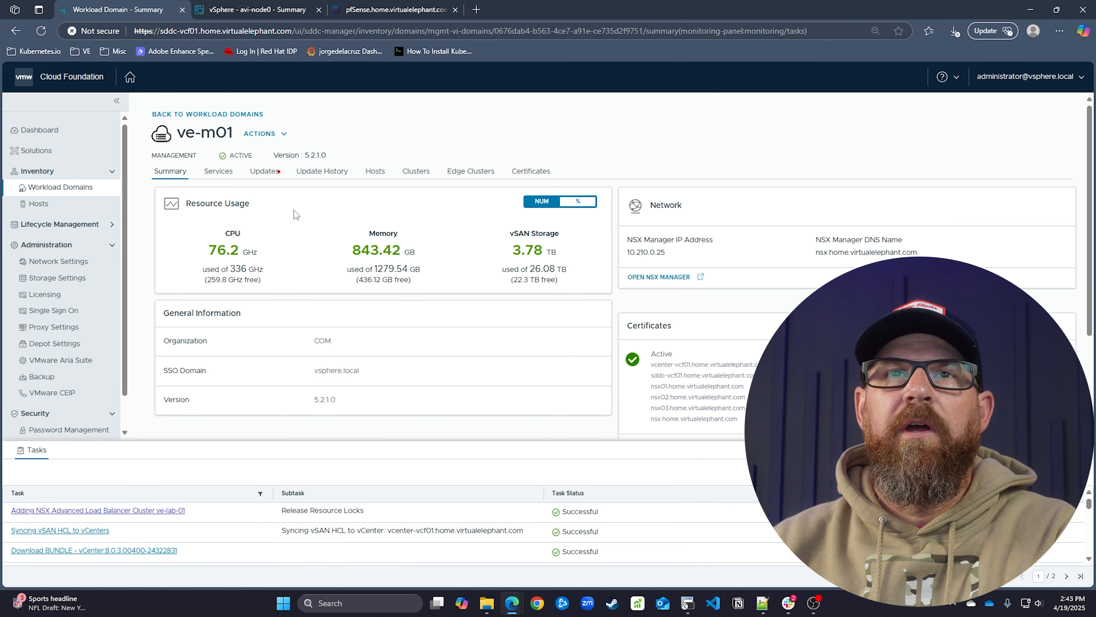
scroll(744, 522, "down", 3)
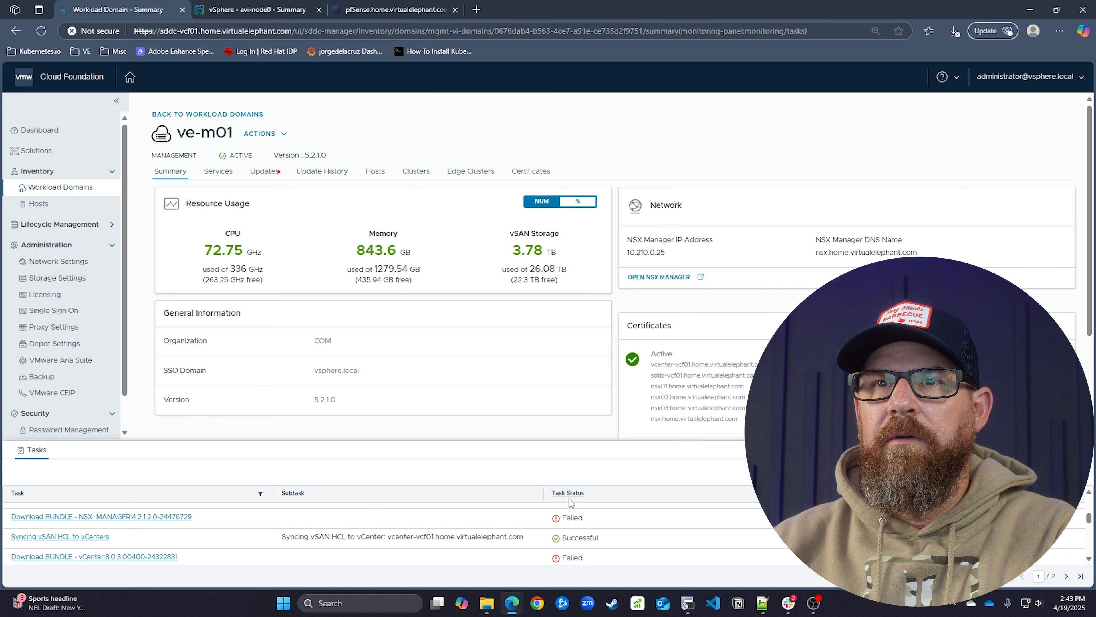
scroll(579, 536, "up", 3)
left_click(290, 137)
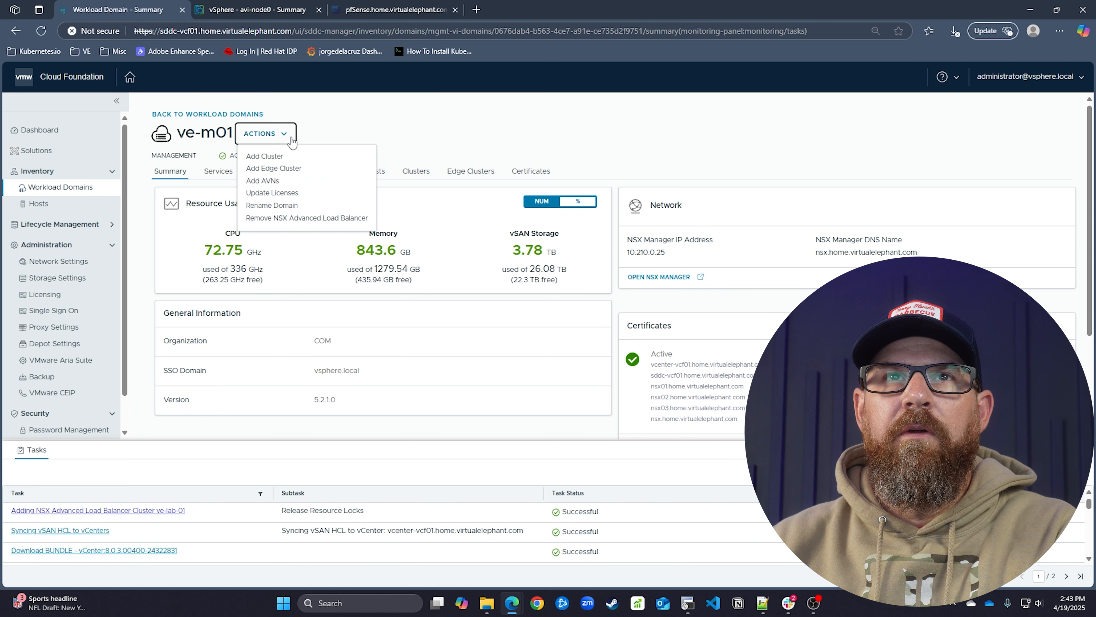
left_click(410, 173)
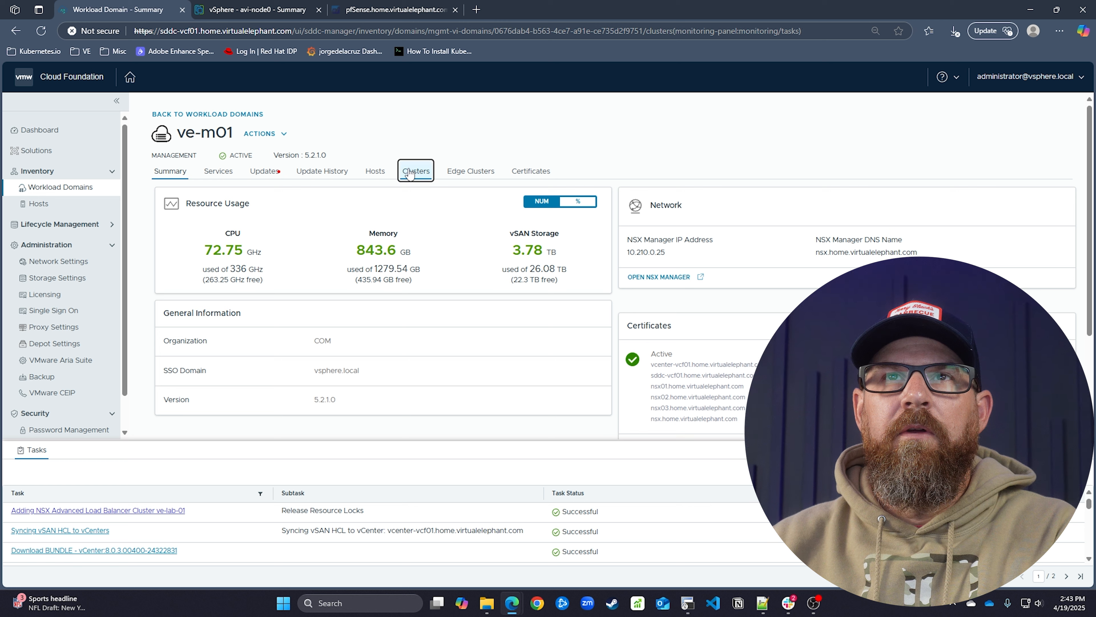
left_click(480, 175)
left_click(415, 173)
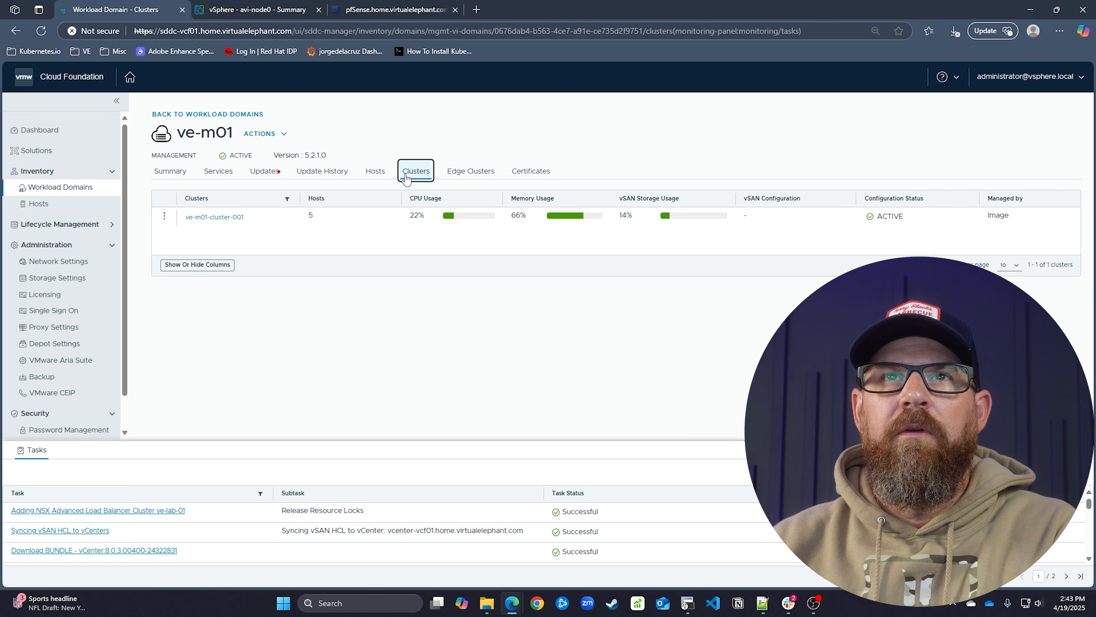
Inspect ve-m01-cluster-001's network configuration, then return to the ve-m01 clusters list
left_click(208, 218)
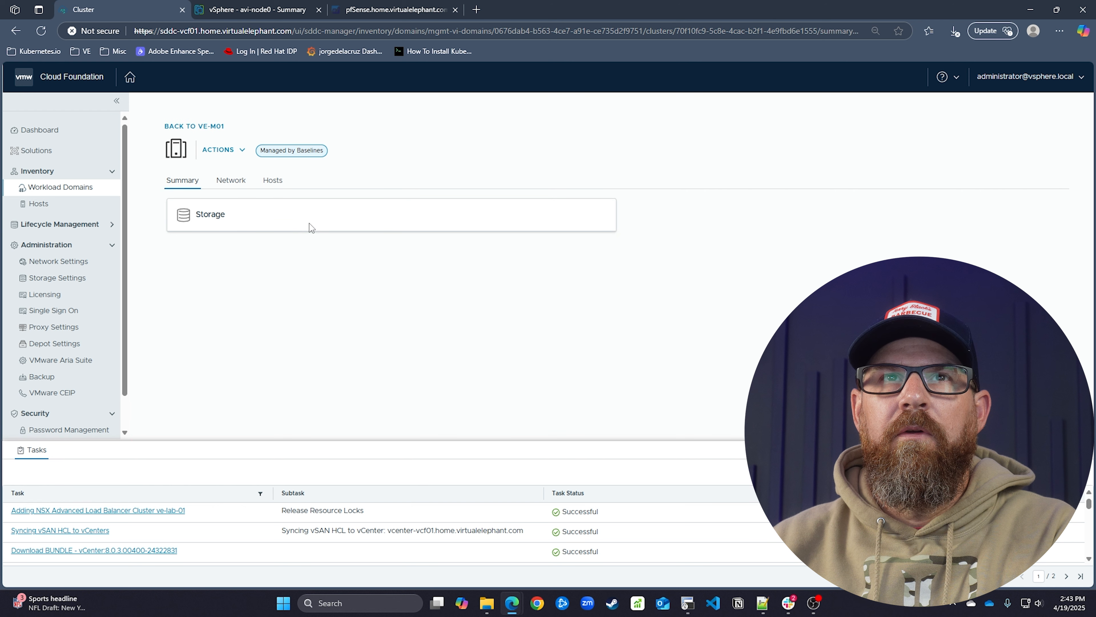
left_click(238, 193)
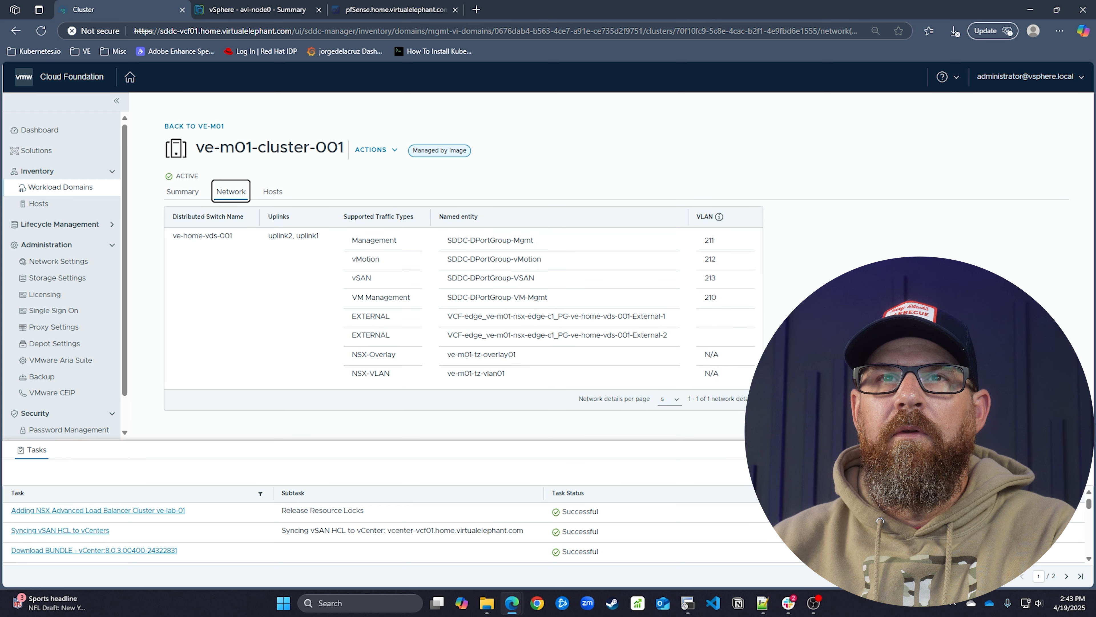
left_click(386, 154)
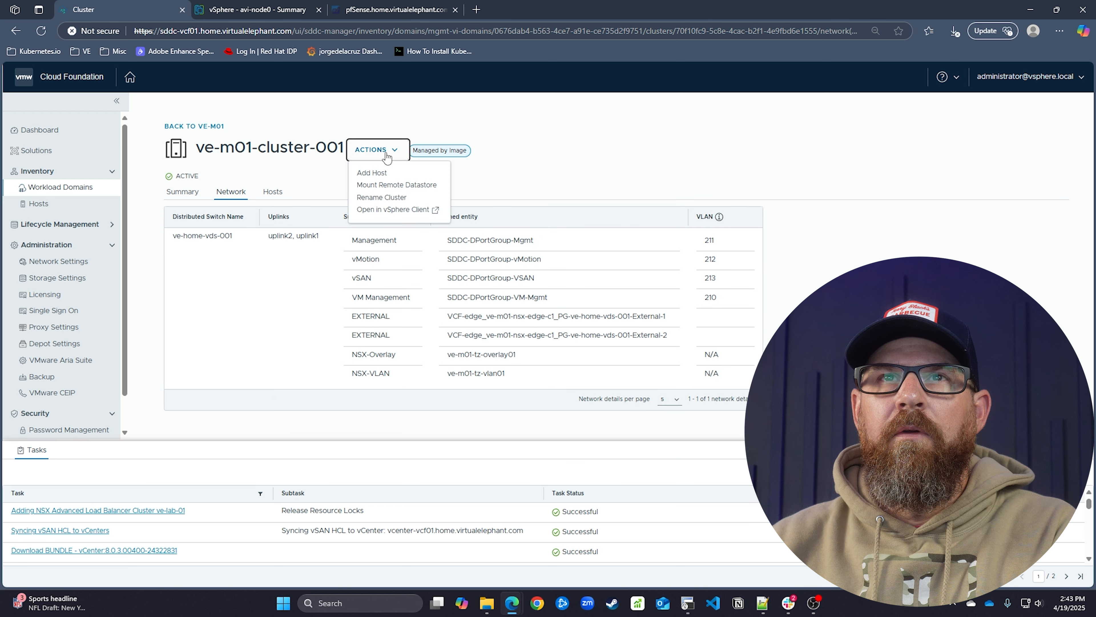
left_click(325, 164)
left_click(181, 128)
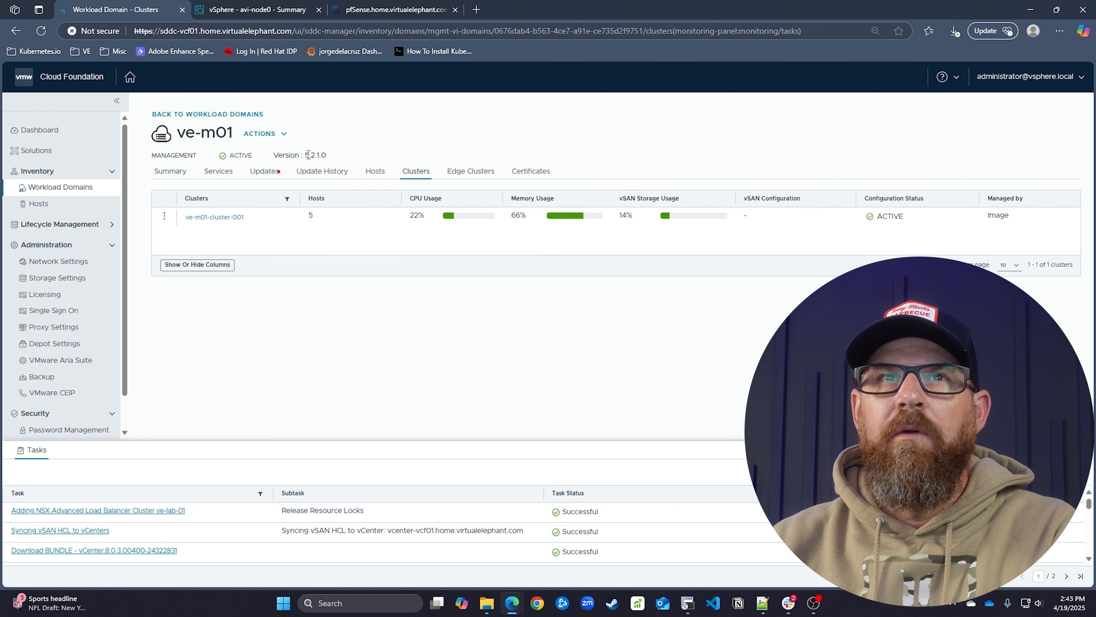
left_click(264, 133)
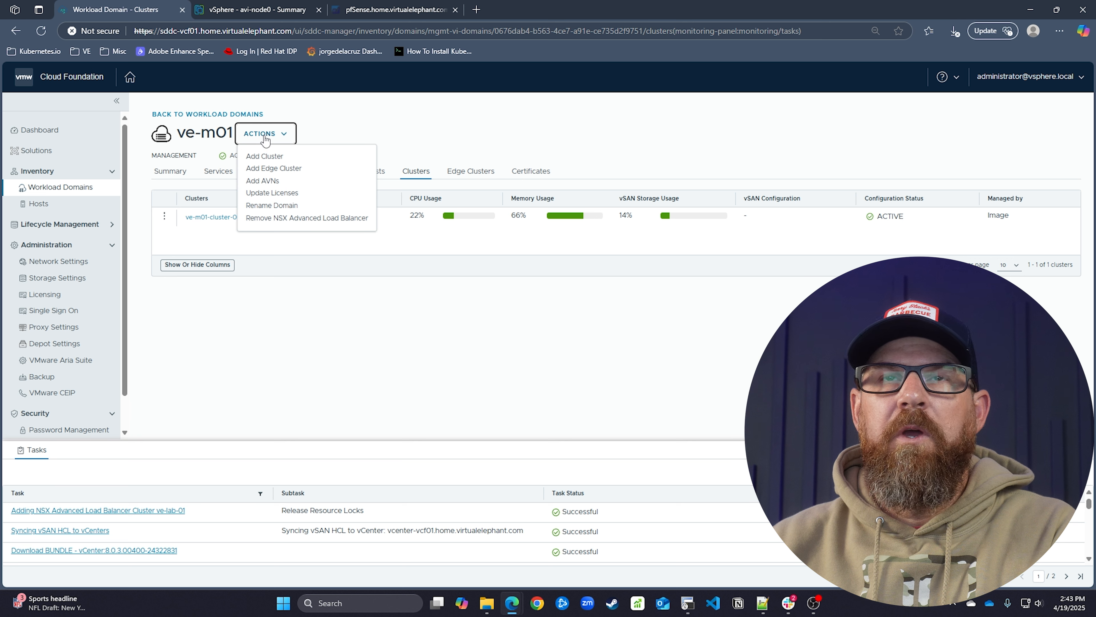
left_click(474, 125)
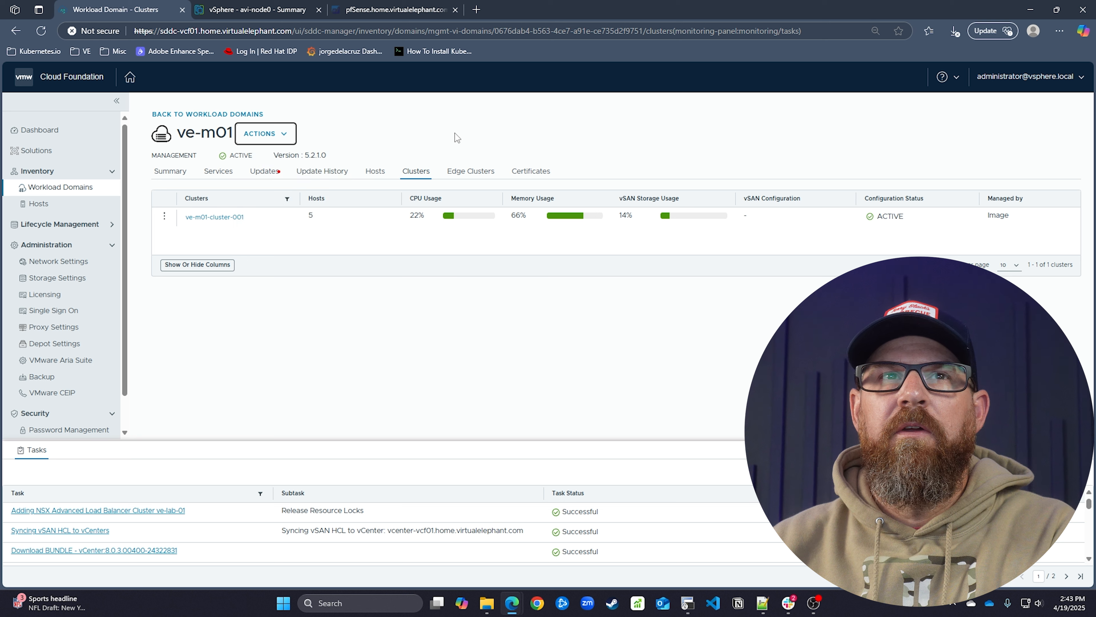
left_click(165, 218)
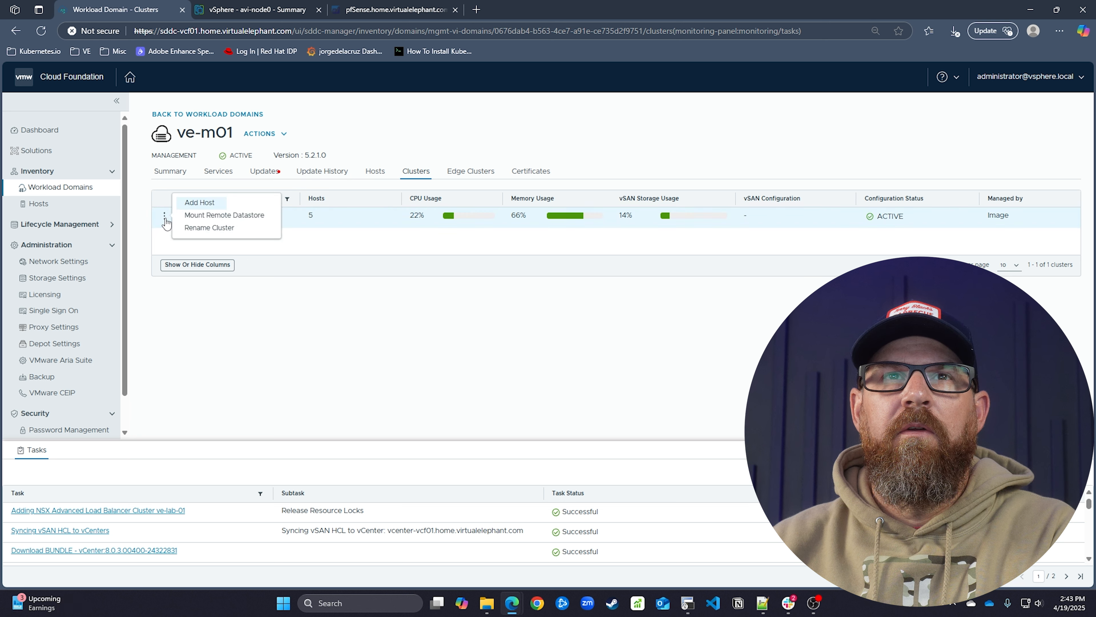
left_click(149, 179)
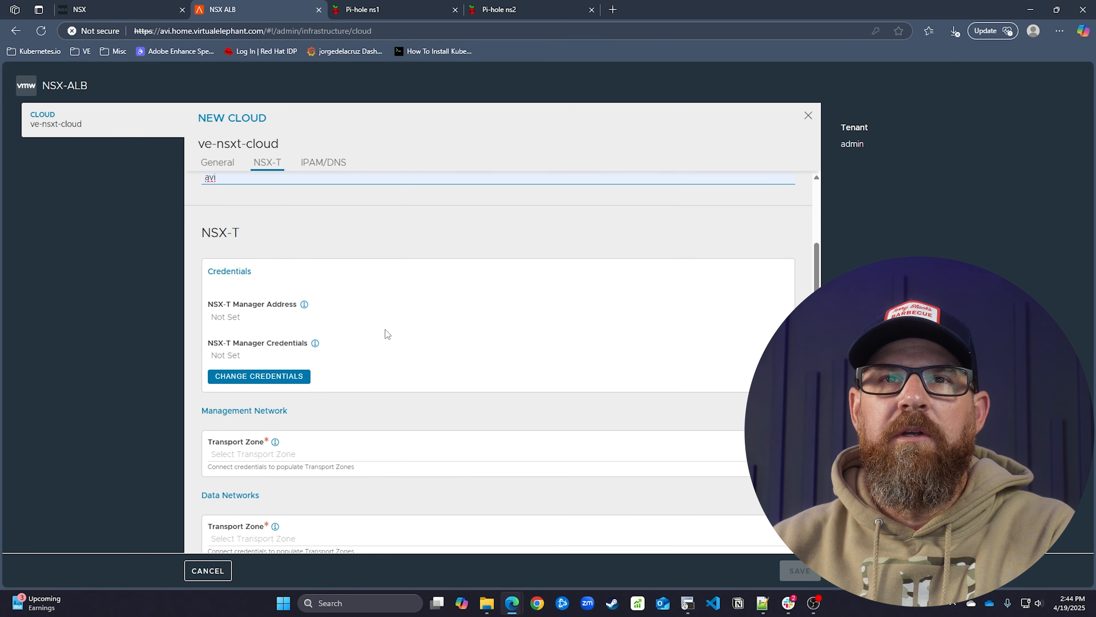
Scroll the ve-nsxt-cloud form down to NSX-T Credentials and open the credentials settings
scroll(385, 328, "down", 3)
scroll(395, 346, "up", 1)
scroll(404, 362, "up", 3)
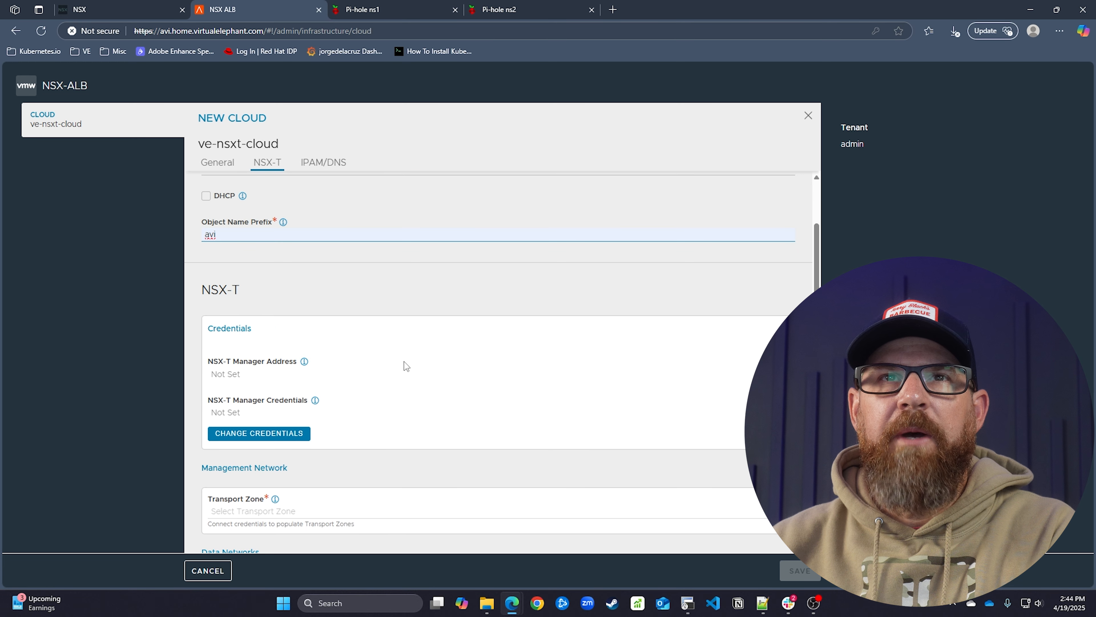
scroll(382, 336, "up", 2)
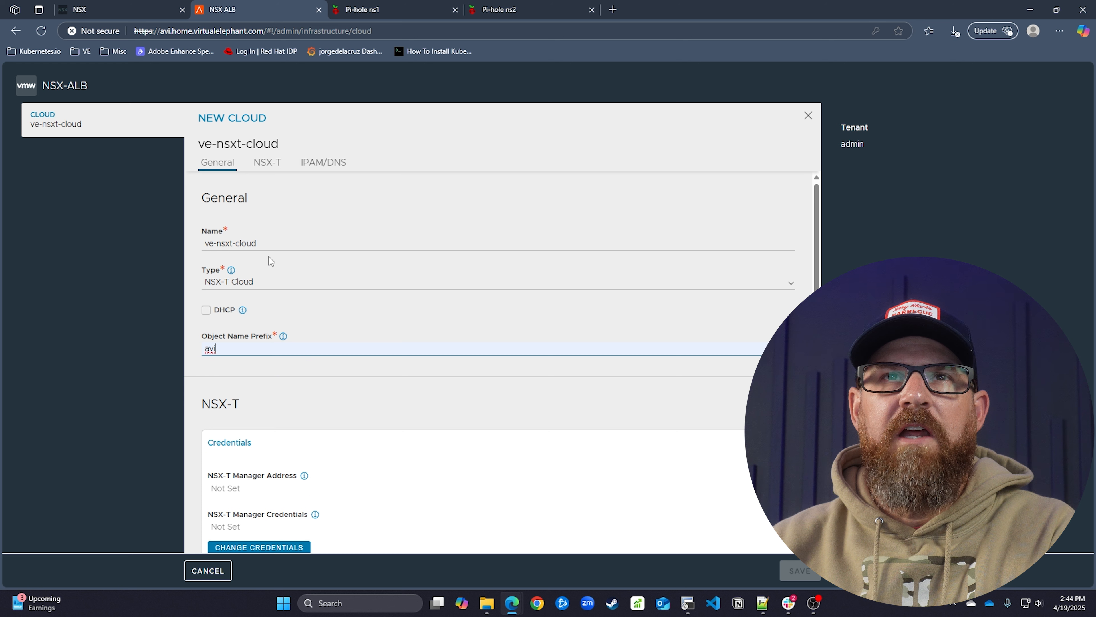
scroll(313, 309, "down", 2)
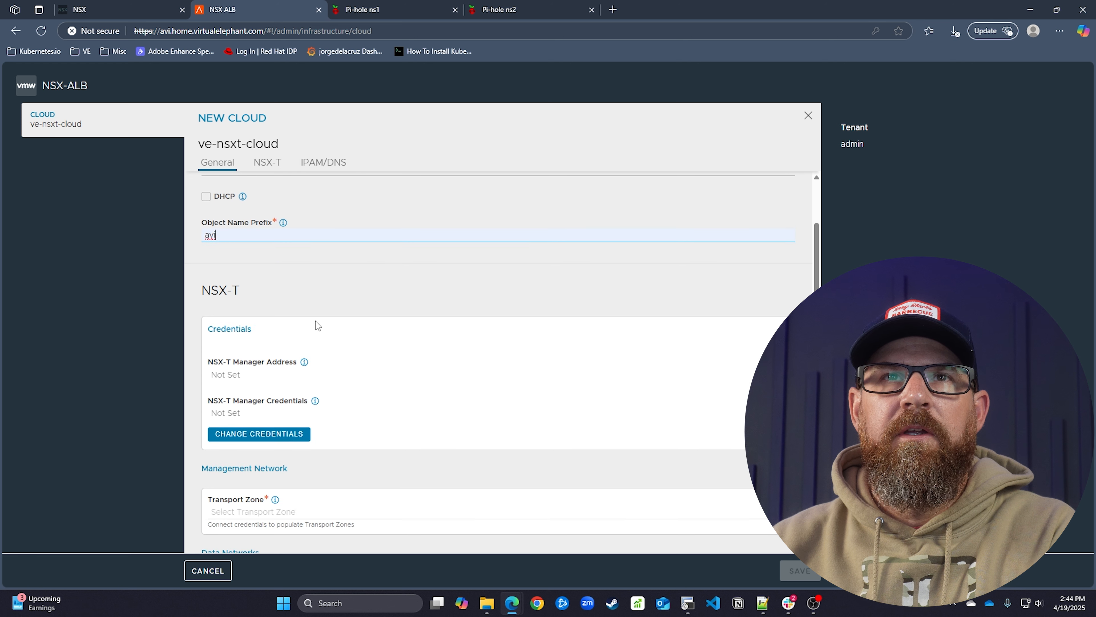
scroll(315, 320, "down", 3)
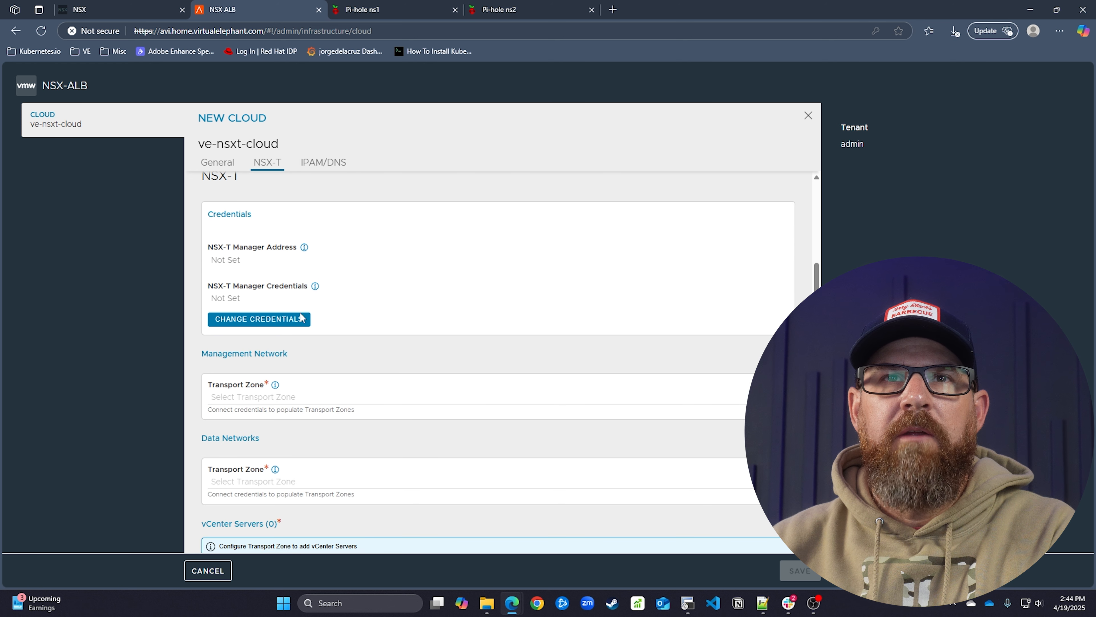
left_click(298, 319)
Enter nsx.home.virtualelephant.com as the NSX-T Manager address
left_click(301, 223)
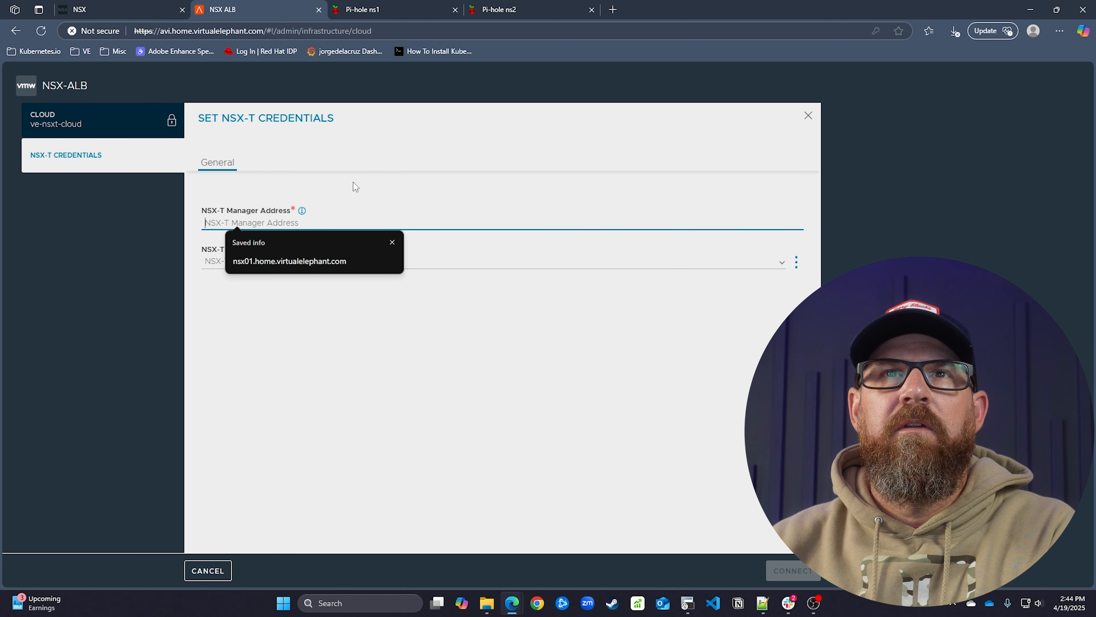
left_click(152, 13)
left_click(257, 12)
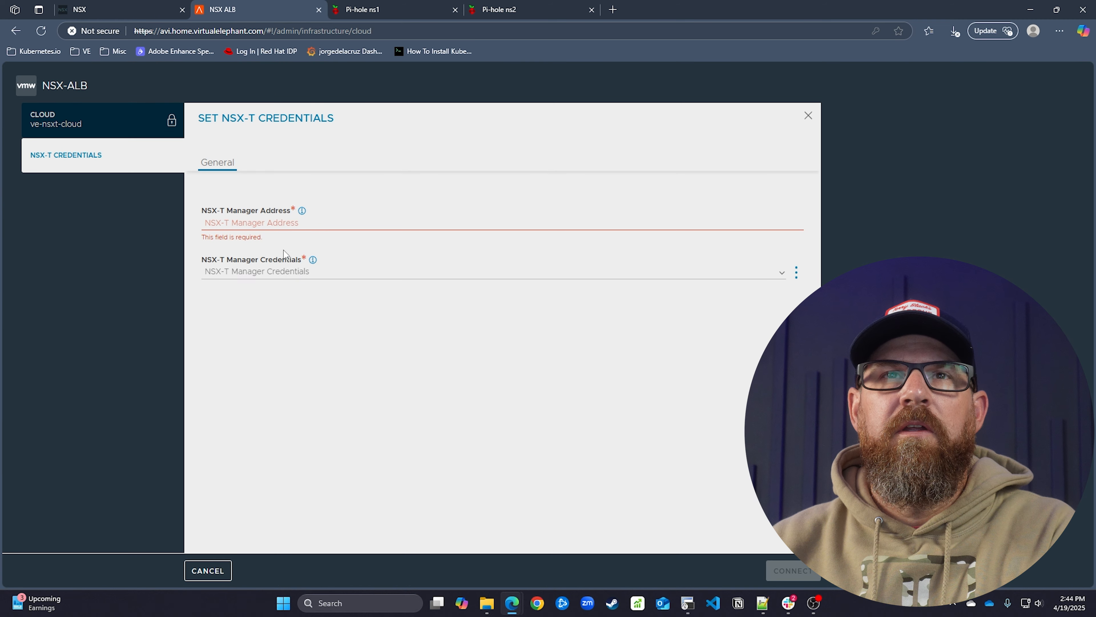
type("nsx.home.")
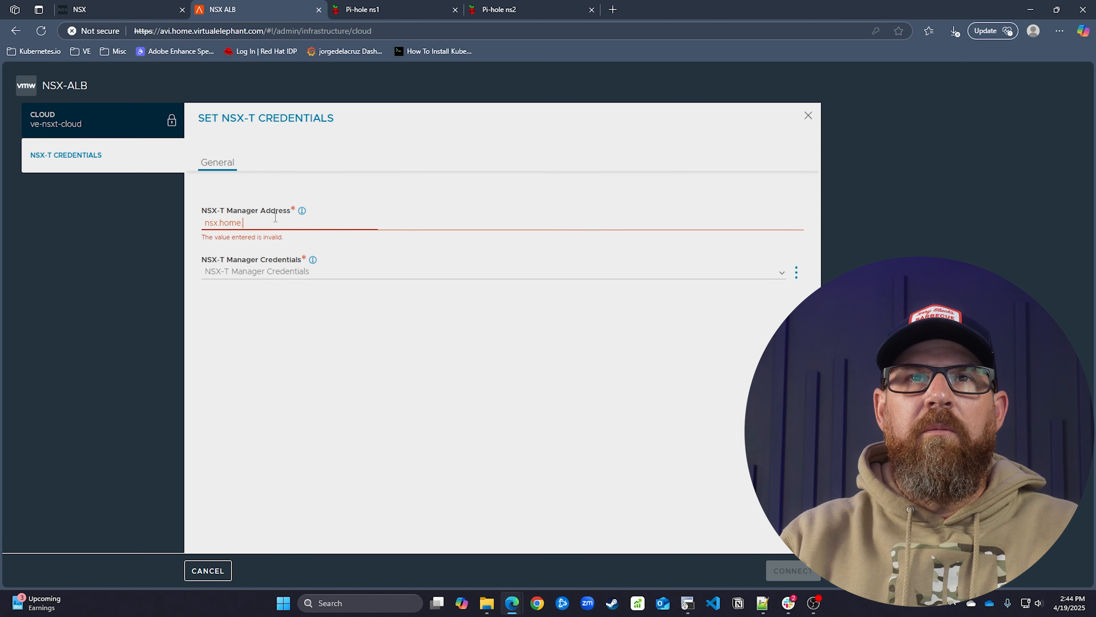
type("virtualelephant.com")
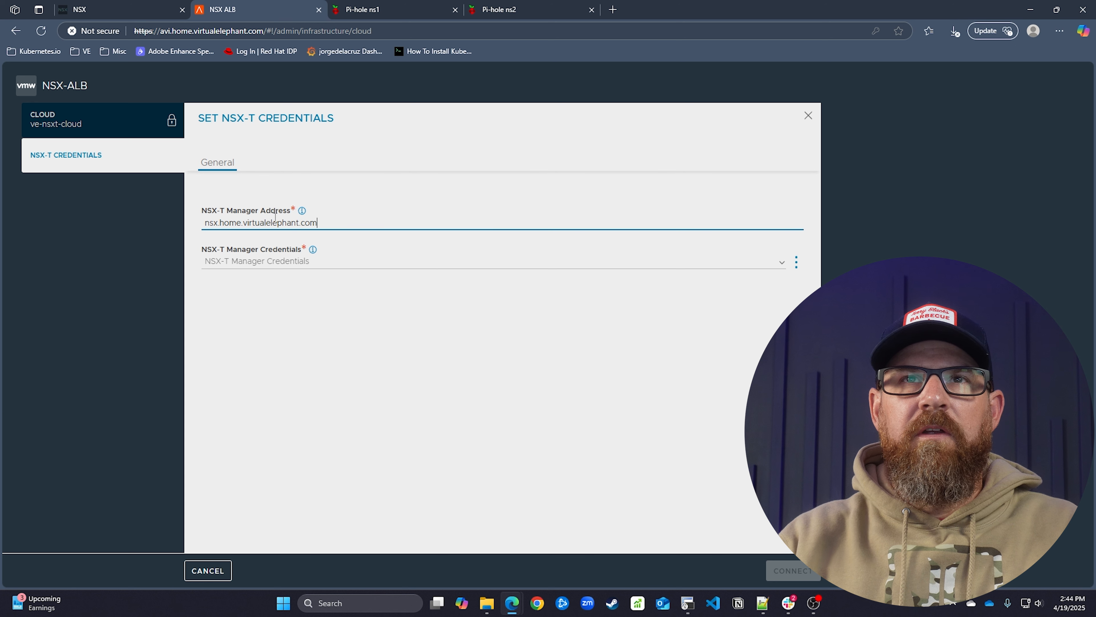
Select the saved NSX service-account credential and review its settings without changes
left_click(782, 263)
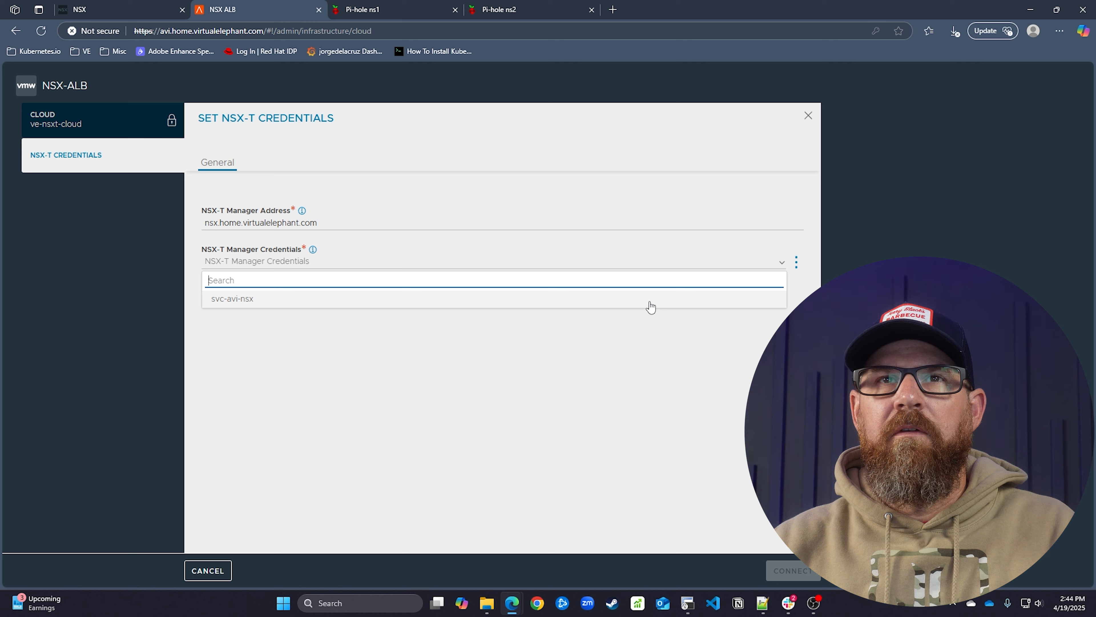
left_click(650, 299)
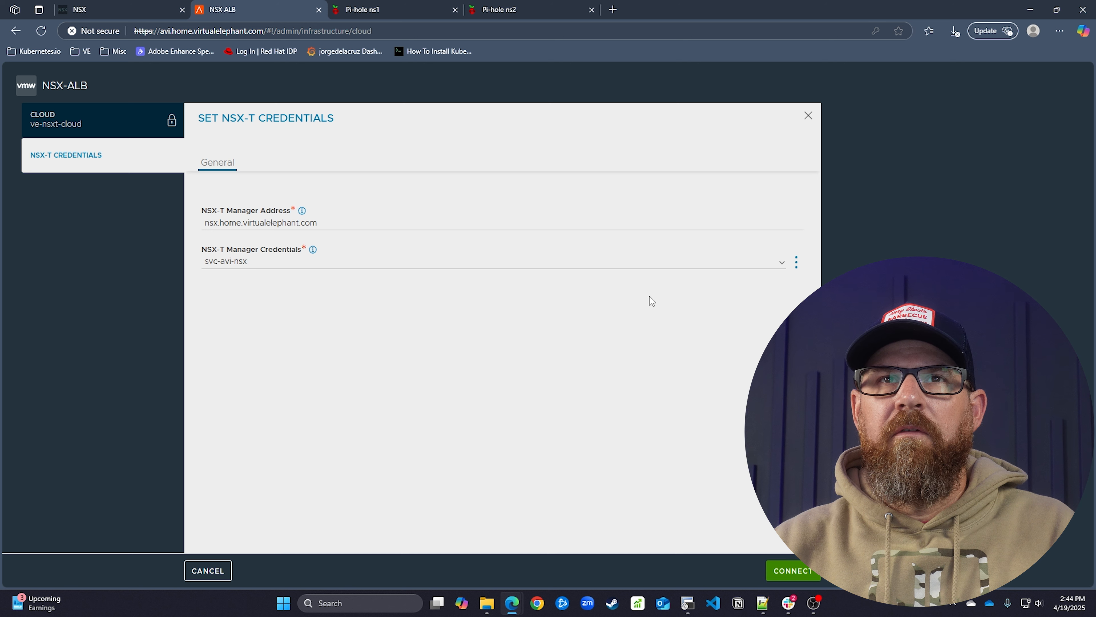
left_click(797, 264)
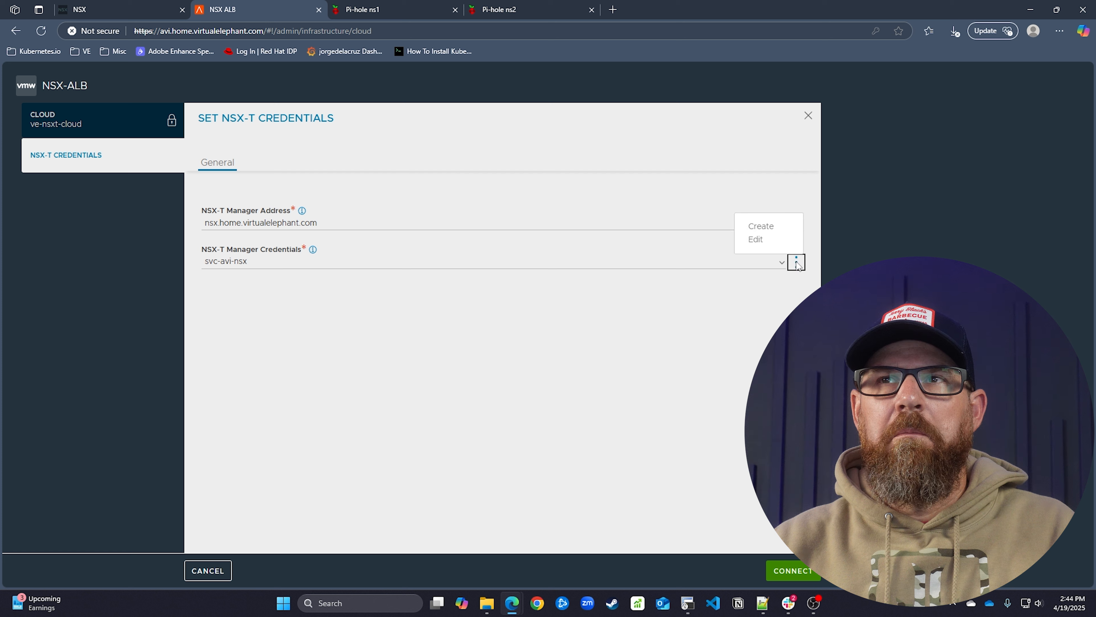
left_click(773, 240)
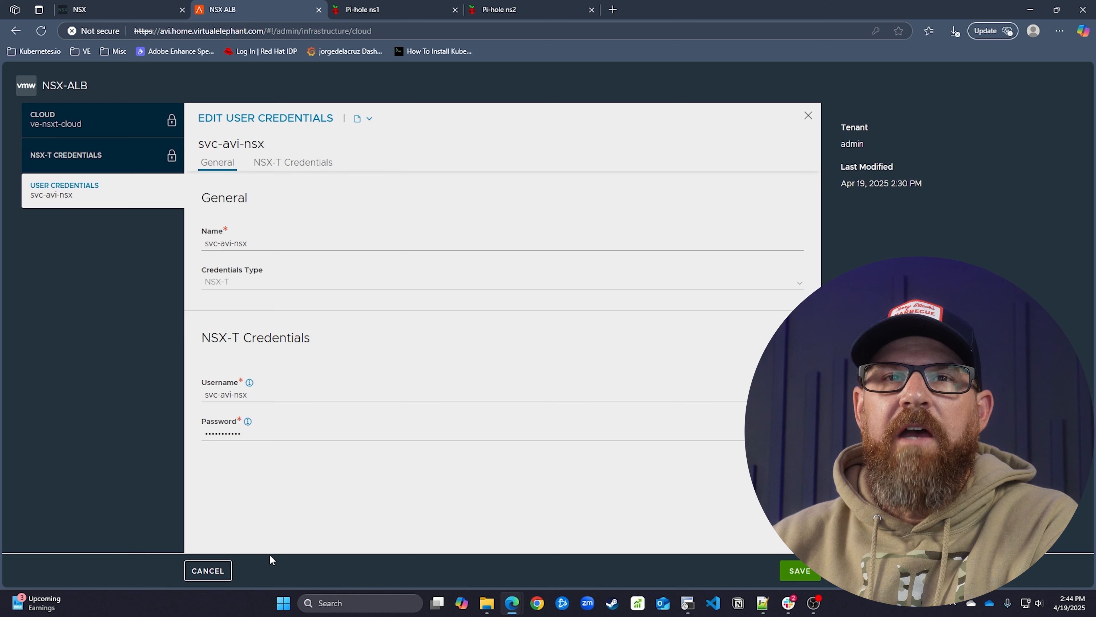
left_click(207, 571)
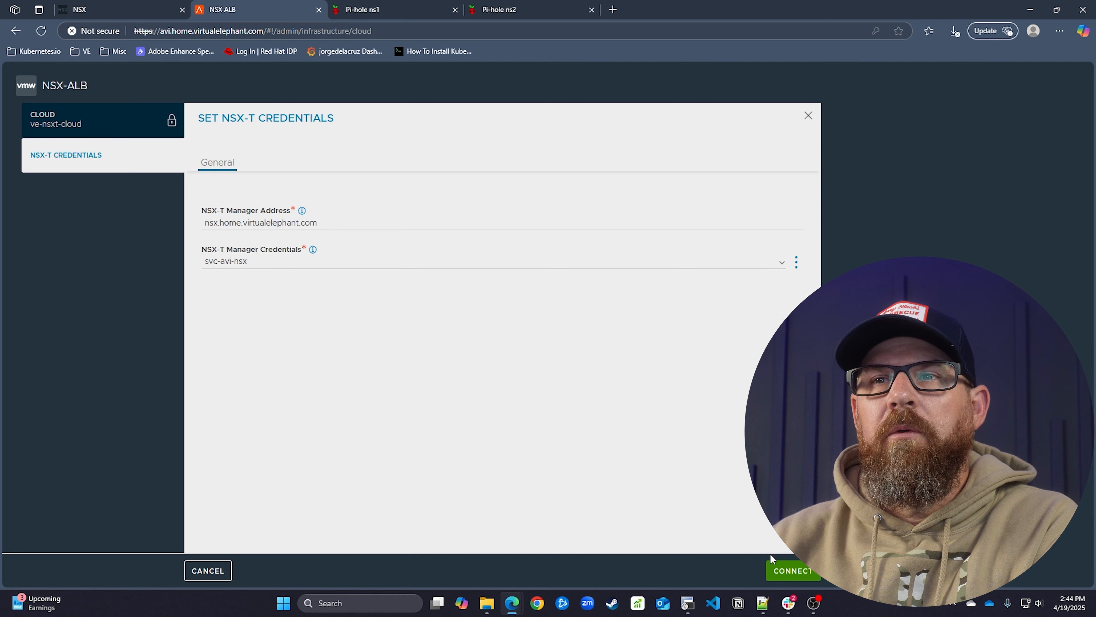
Connect to NSX-T and set management network: zone ve-m01-tz-overlay01, Tier1 ve1-t1-az1, segment avi-vips
left_click(779, 569)
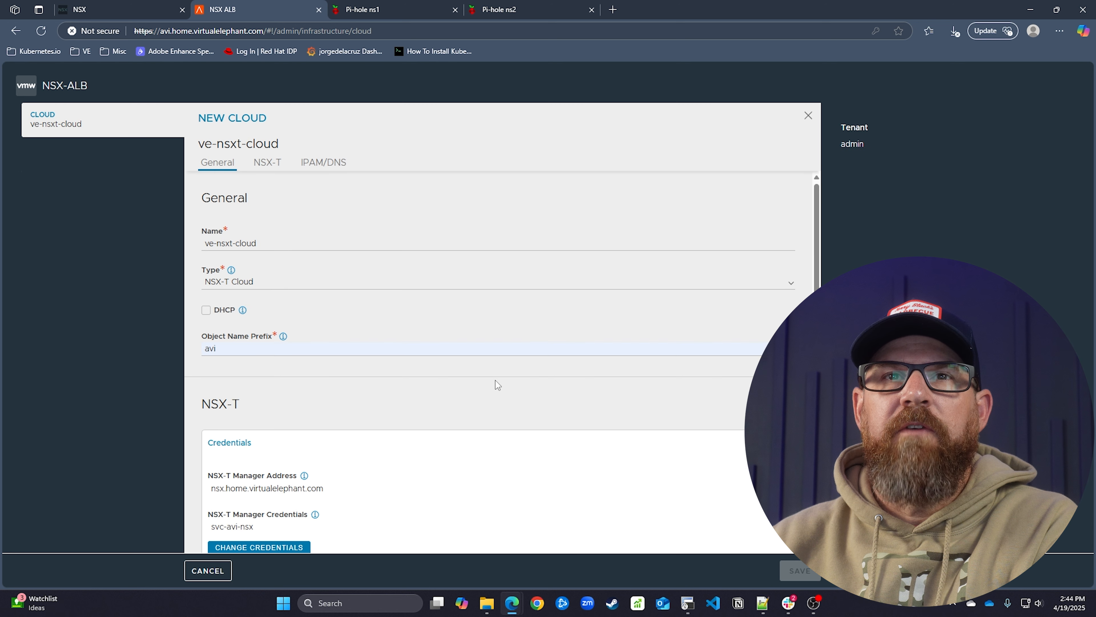
scroll(495, 381, "down", 6)
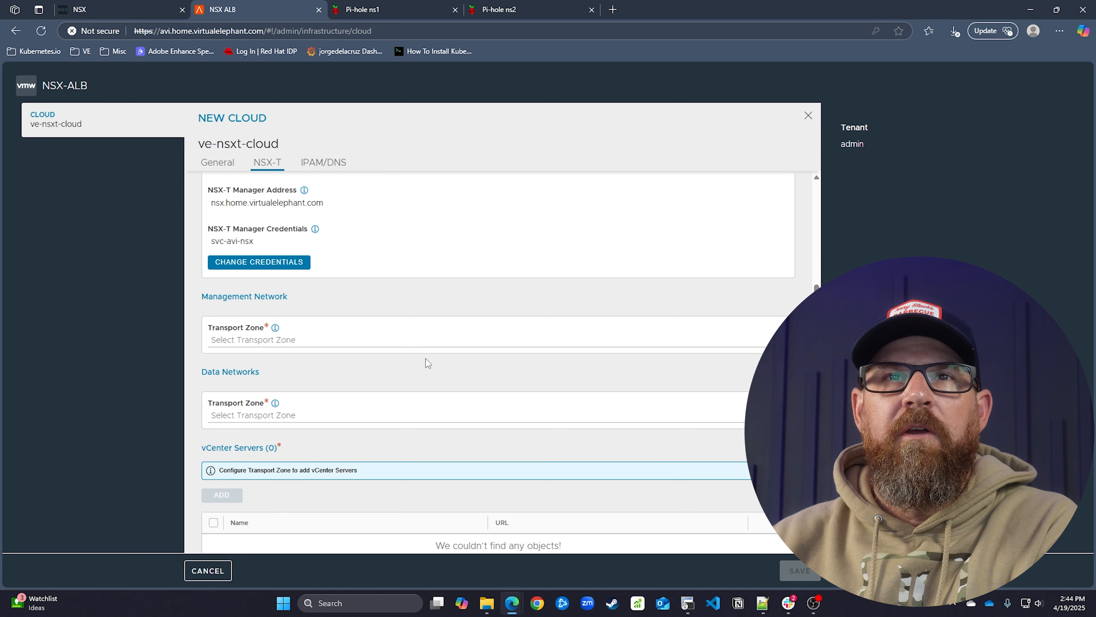
left_click(406, 343)
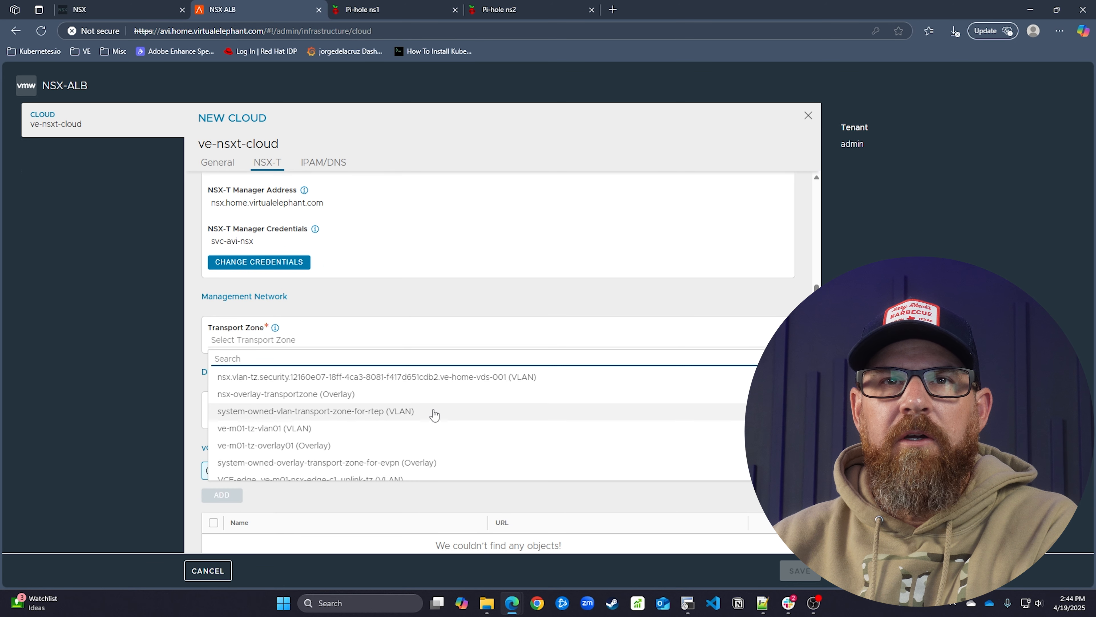
left_click(443, 451)
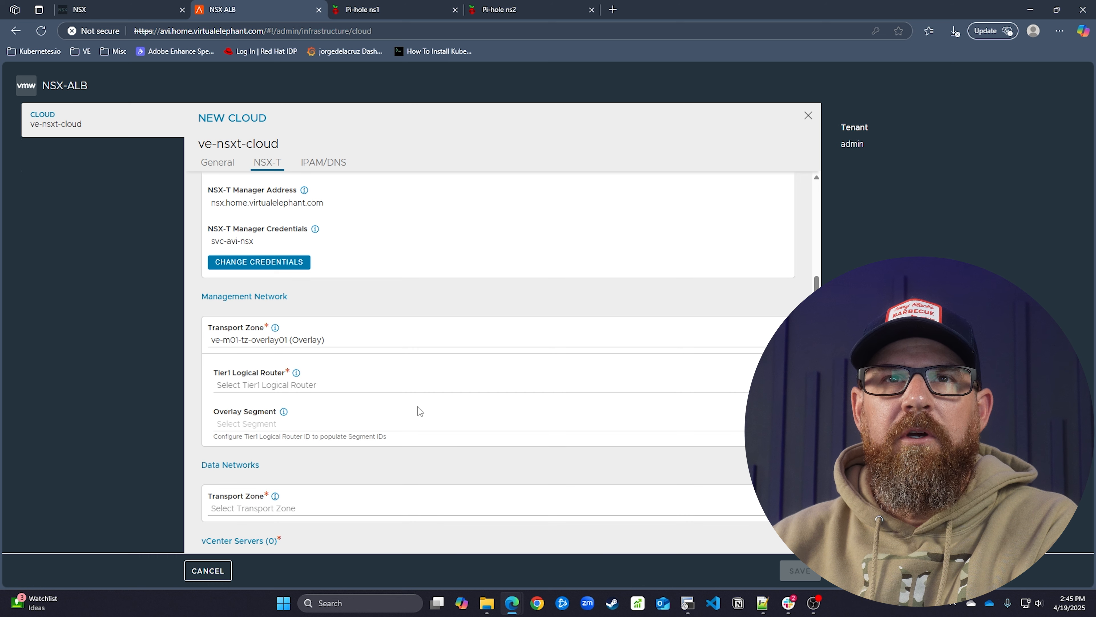
left_click(414, 386)
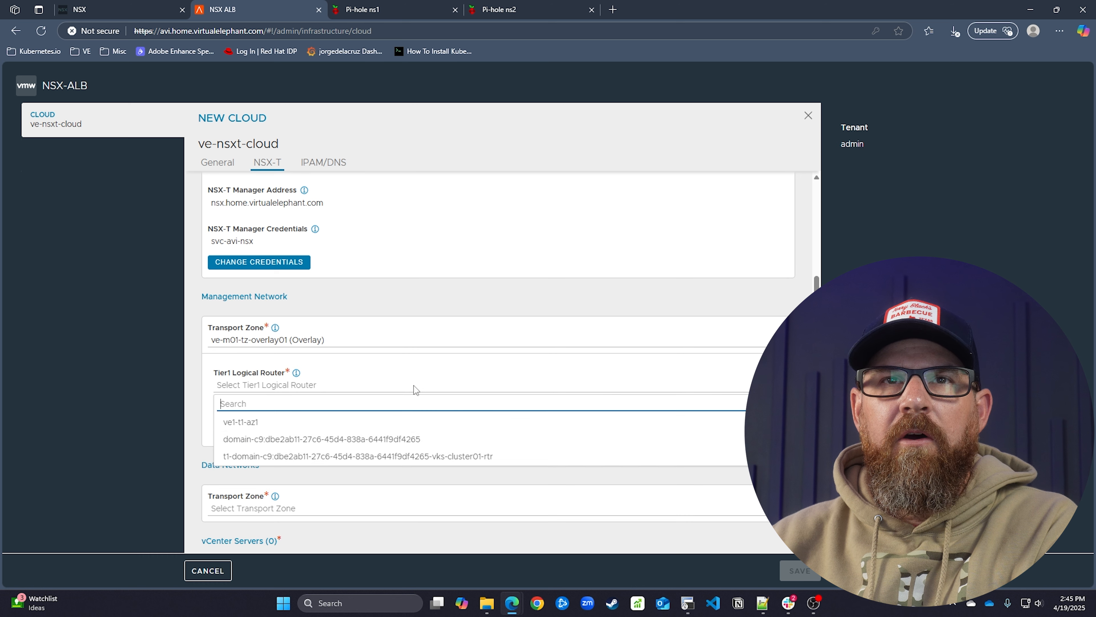
left_click(423, 427)
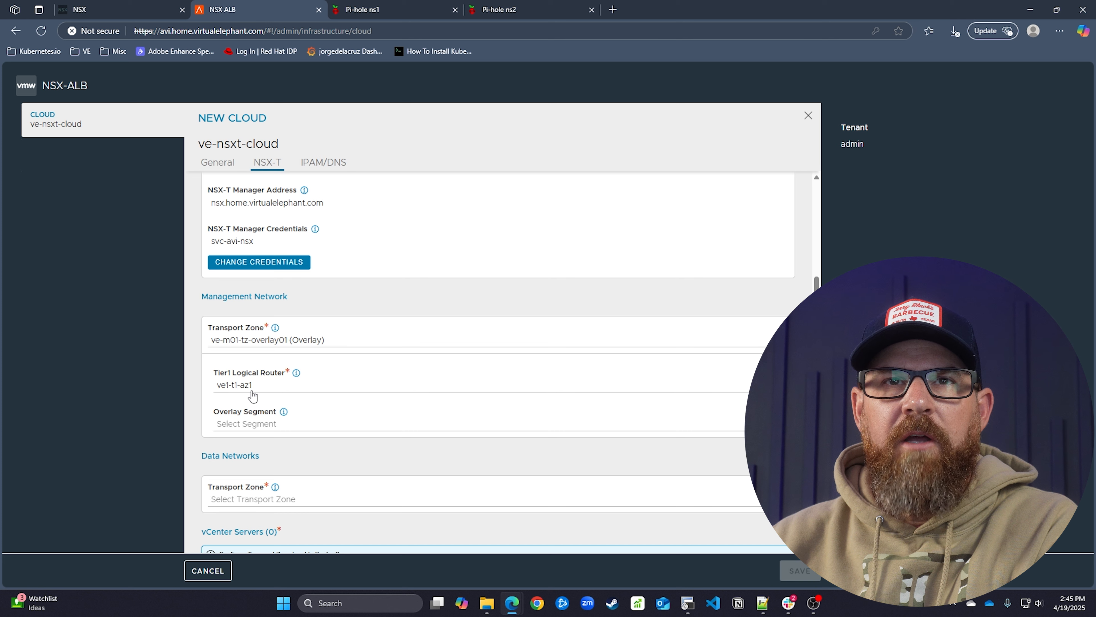
left_click(292, 425)
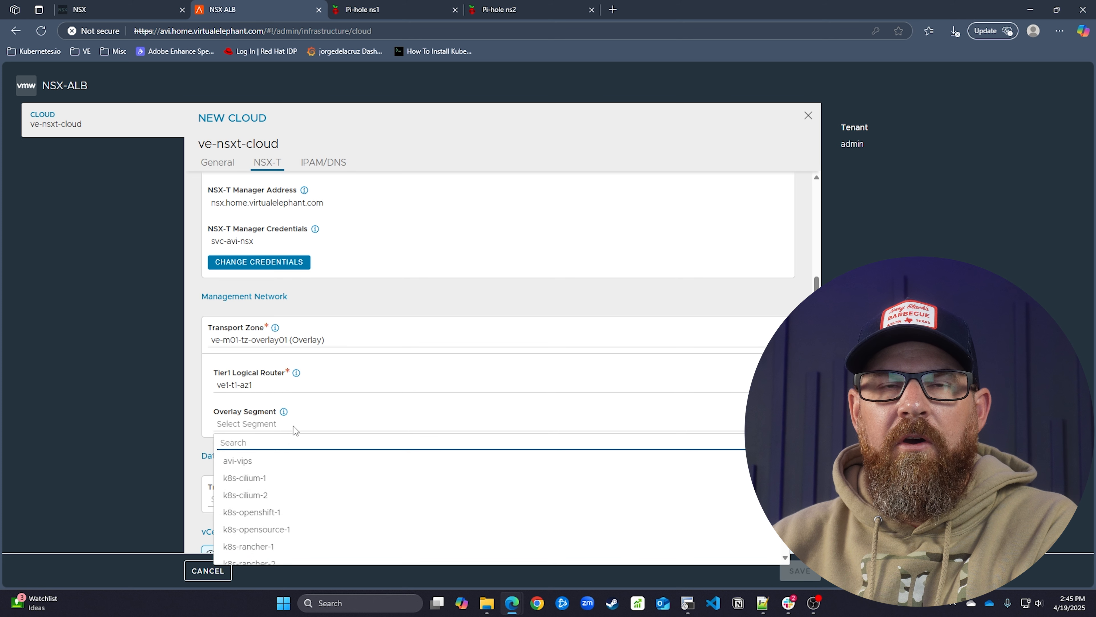
left_click(307, 460)
mouse_move(283, 415)
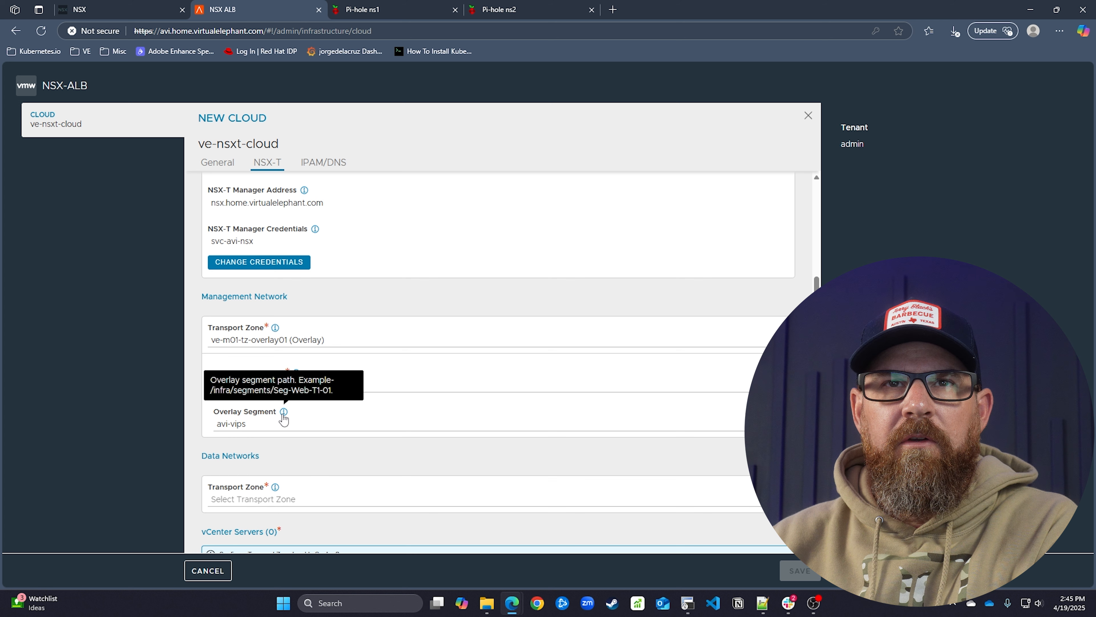
scroll(318, 454, "down", 4)
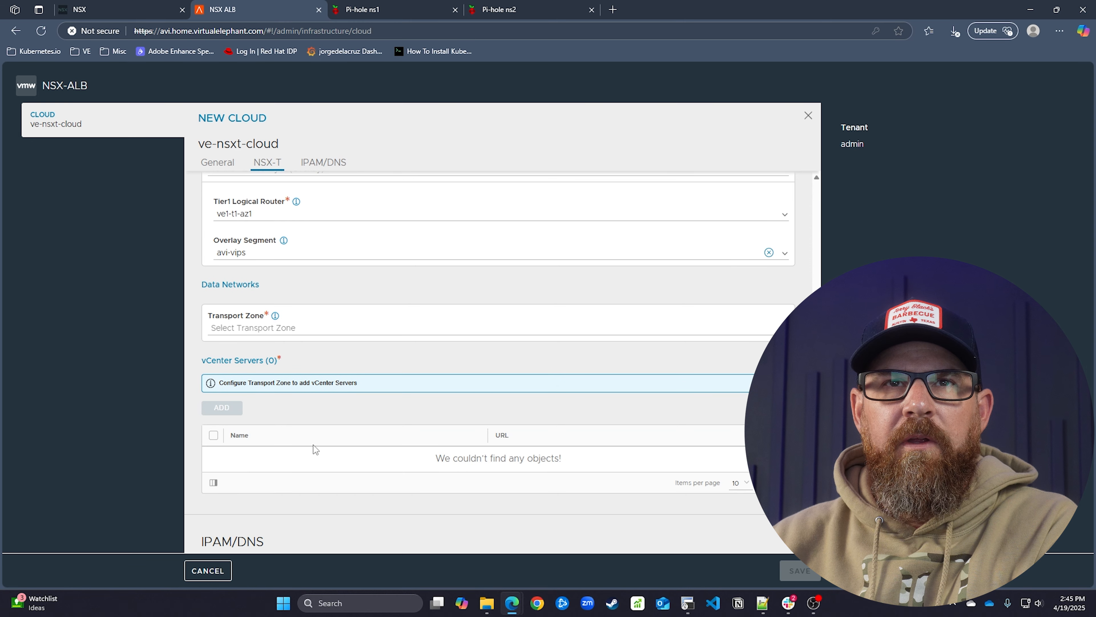
scroll(330, 377, "up", 5)
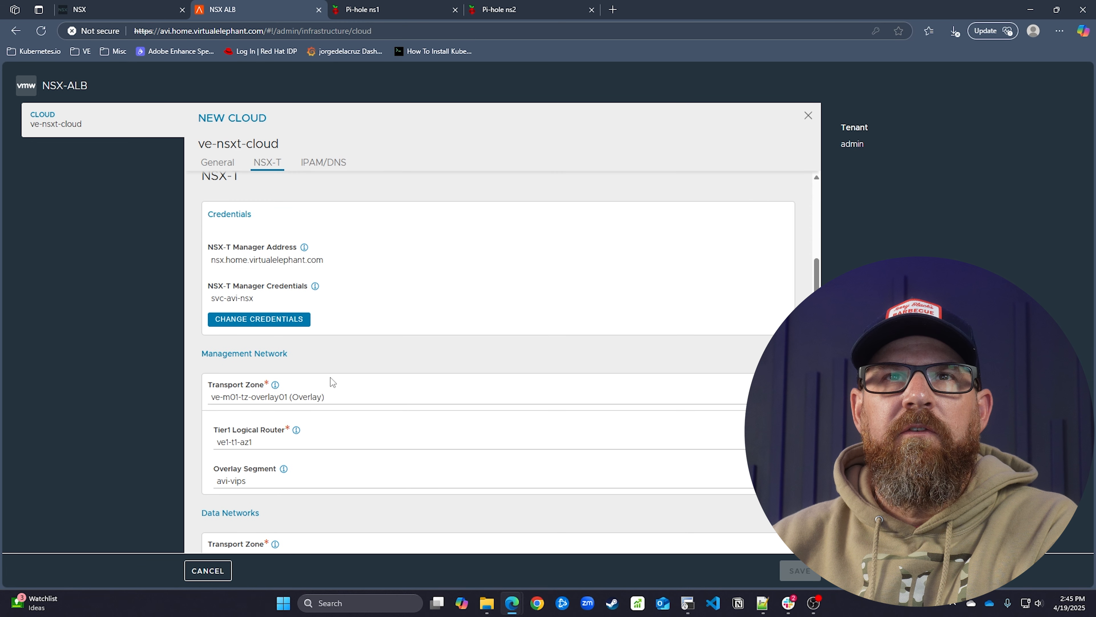
scroll(331, 376, "down", 3)
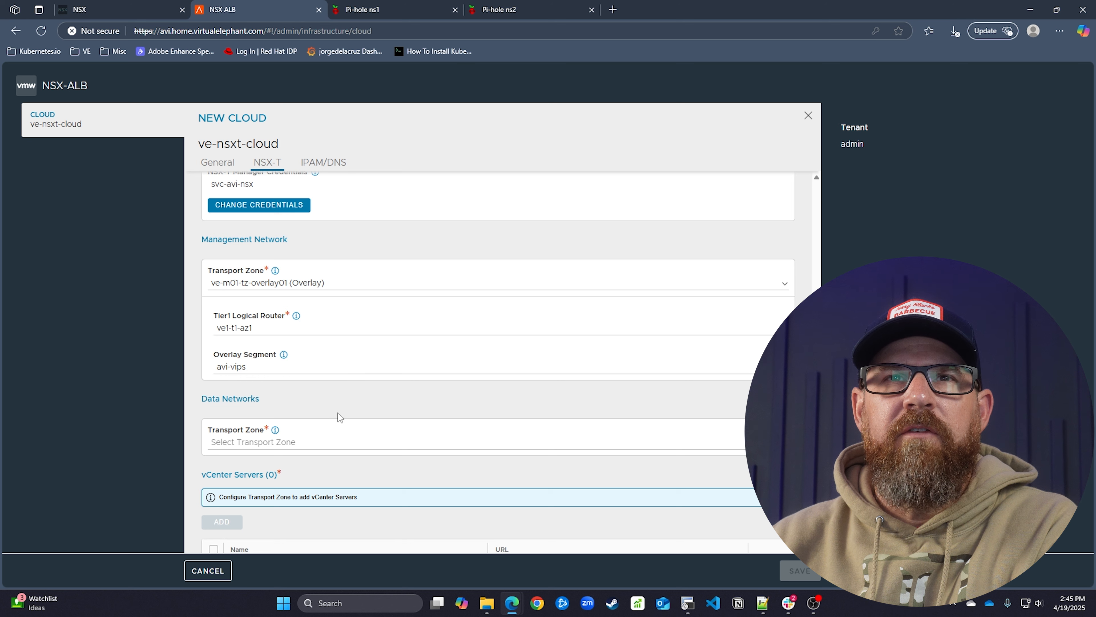
Set data networks zone ve-m01-tz-overlay01 and add a ve1-t1-az1 / avi-vips segment row
left_click(333, 445)
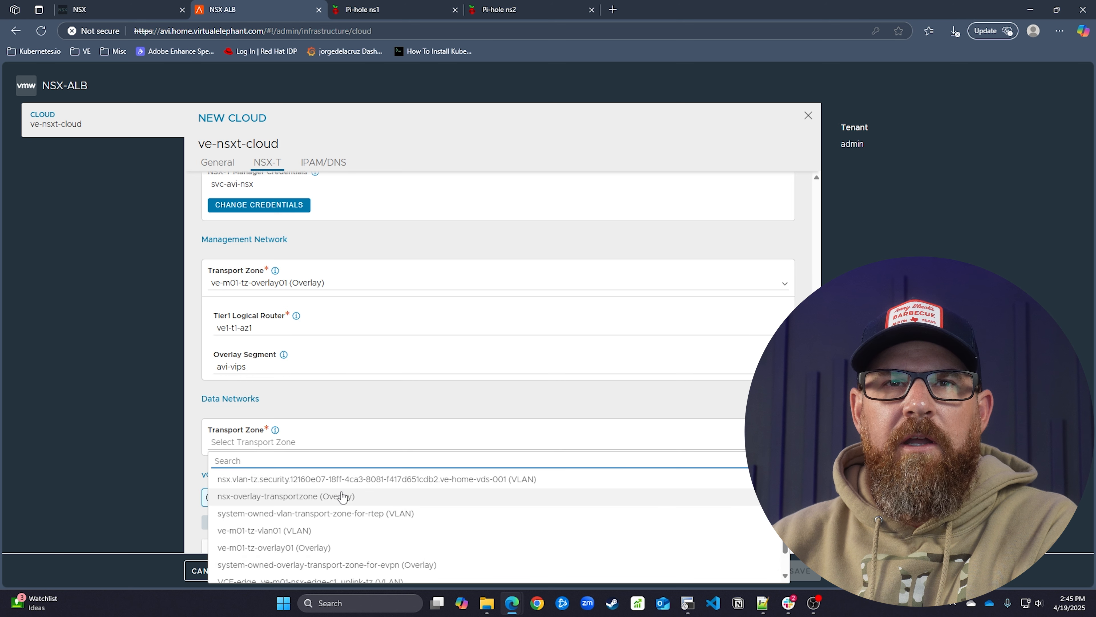
left_click(347, 546)
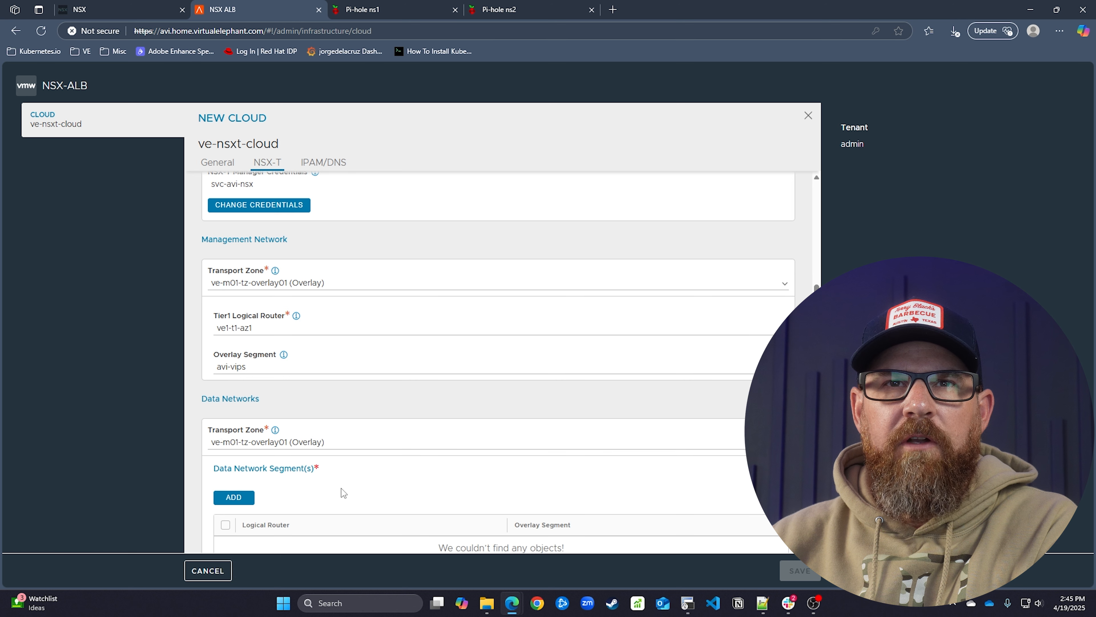
scroll(342, 493, "down", 2)
scroll(341, 478, "down", 2)
left_click(235, 326)
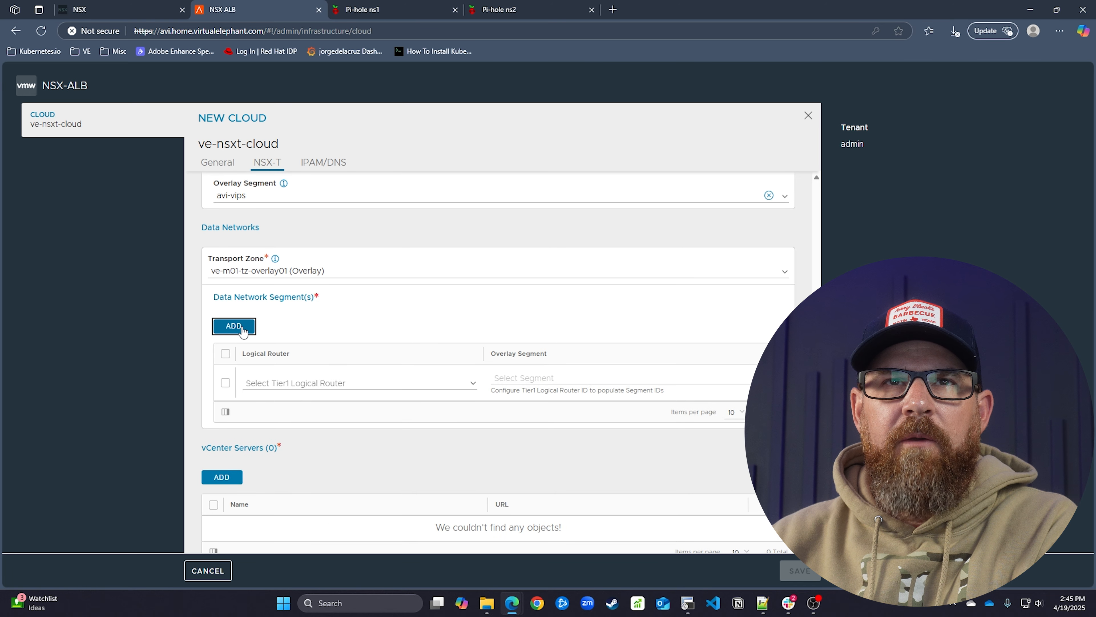
left_click(344, 383)
left_click(346, 418)
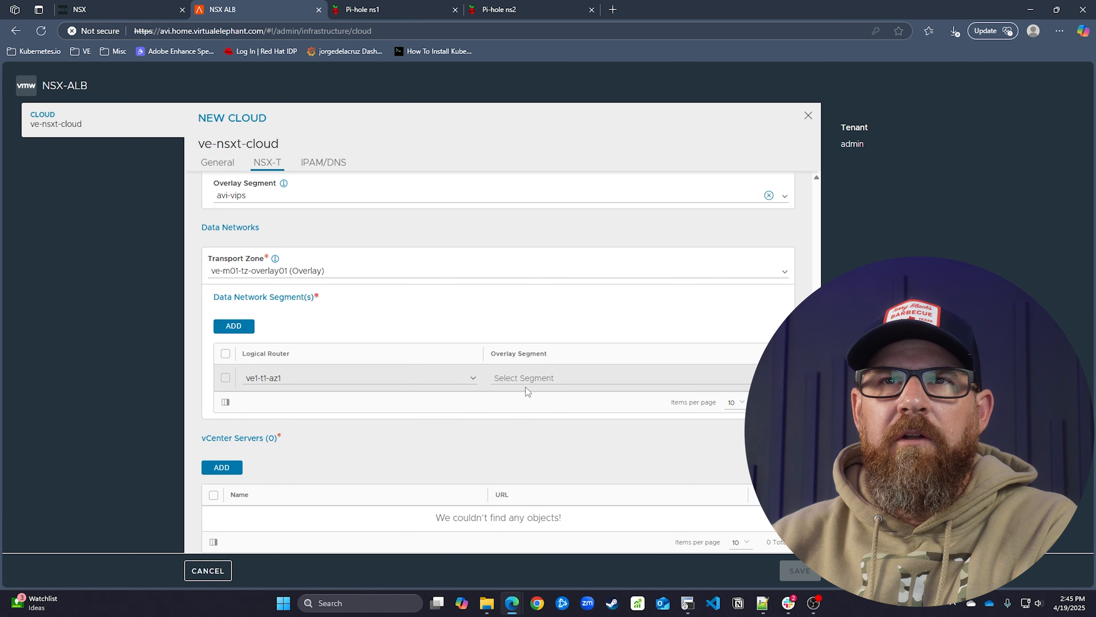
left_click(523, 379)
left_click(541, 414)
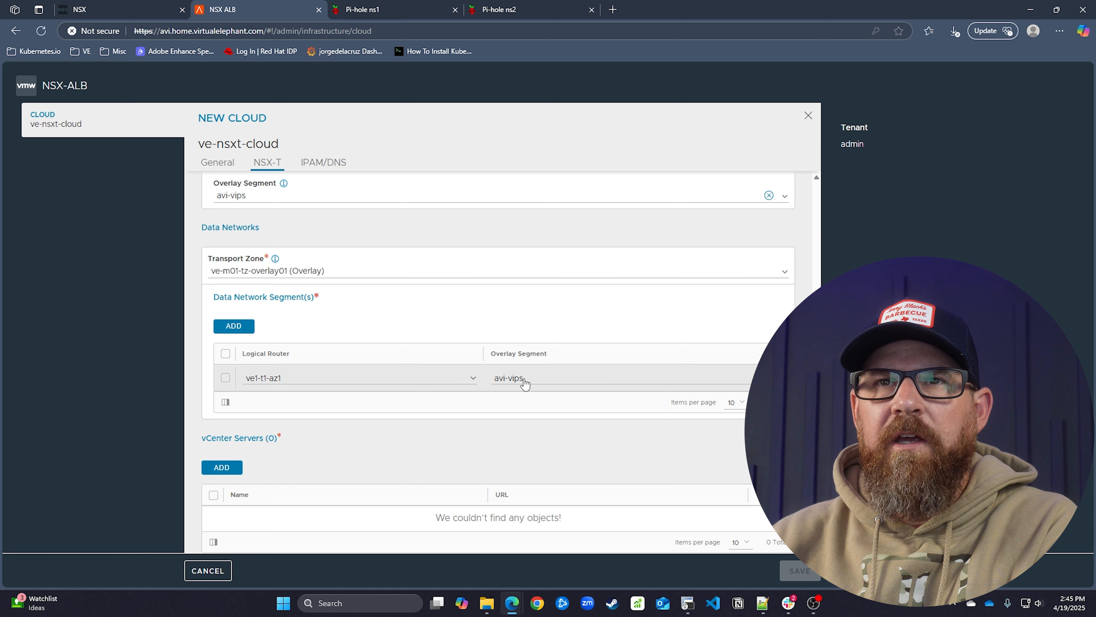
scroll(334, 428, "down", 3)
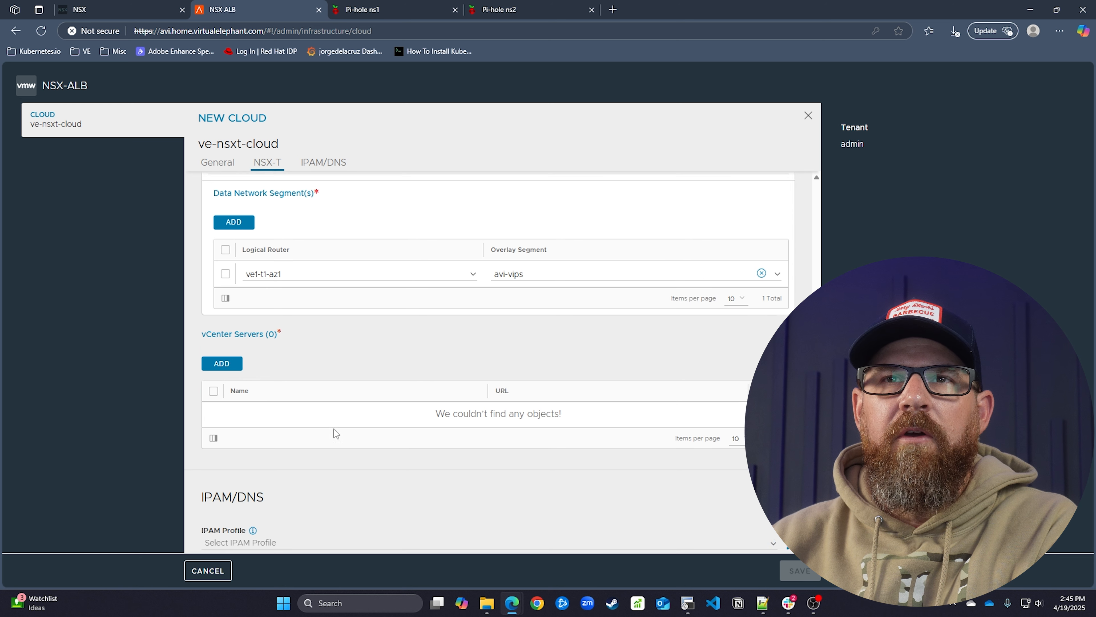
left_click(228, 356)
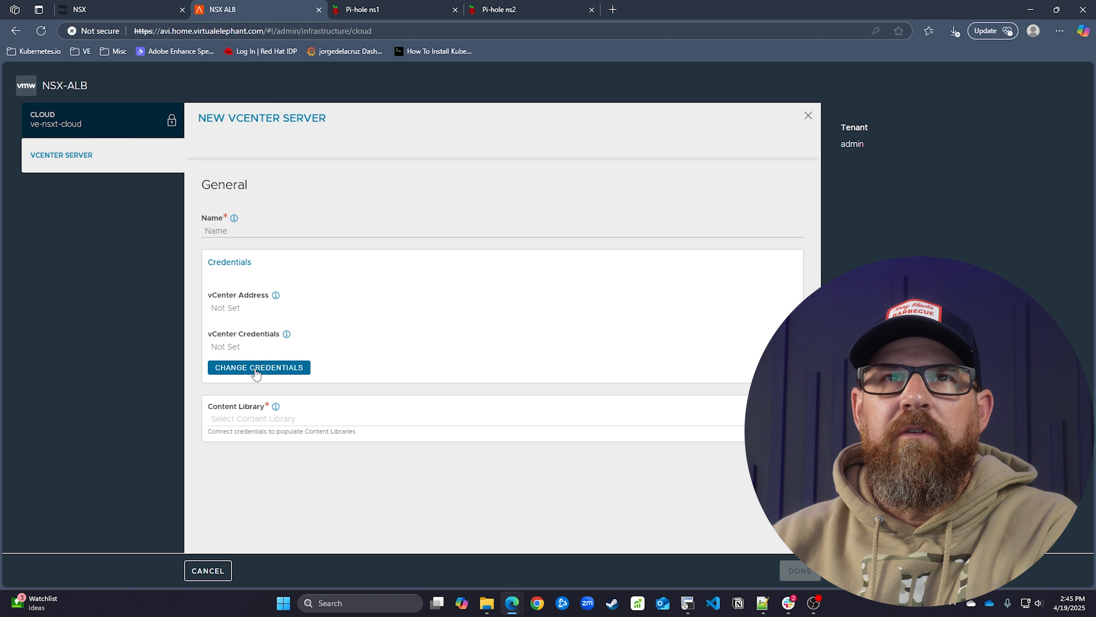
Name the new vCenter server entry vcenter-vcf01
left_click(254, 230)
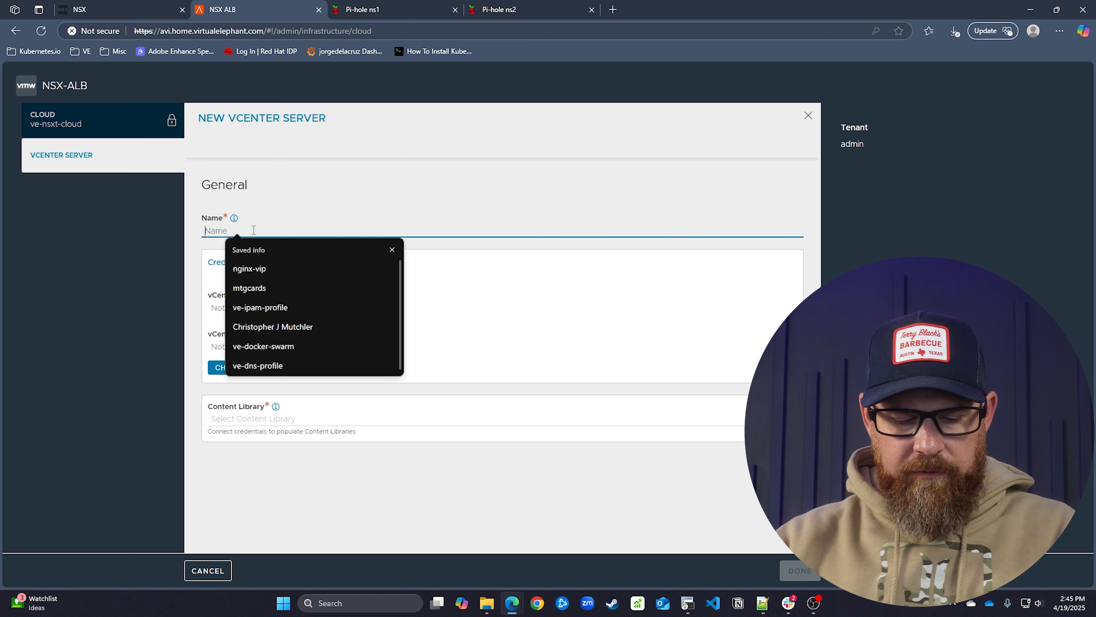
type("ve-vc")
key("BackSpace")
key("BackSpace")
key("BackSpace")
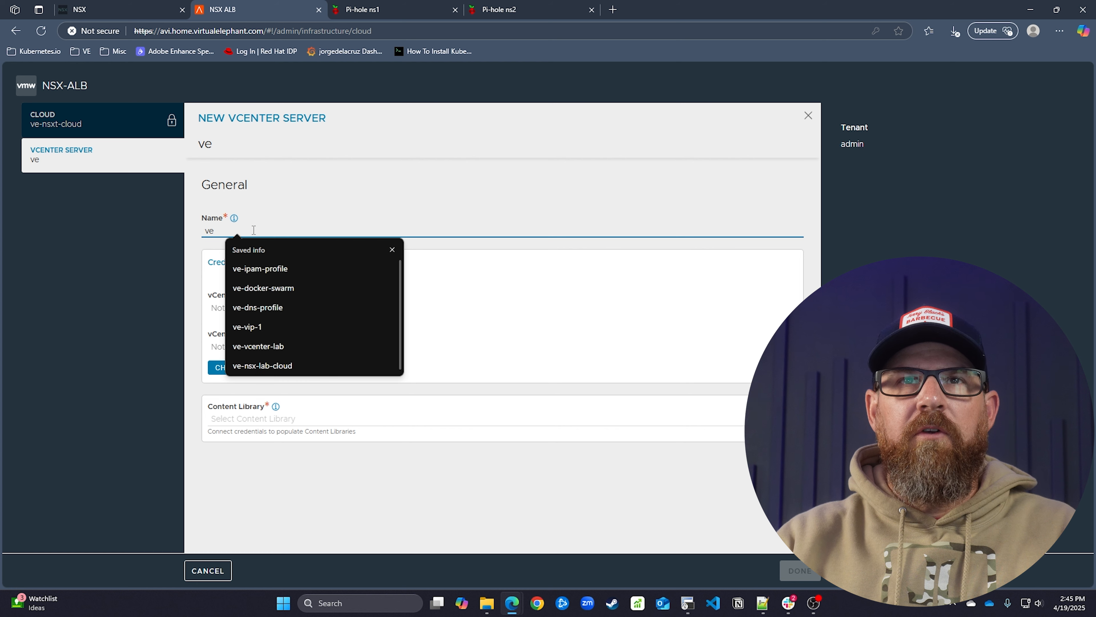
key("BackSpace")
type("center-")
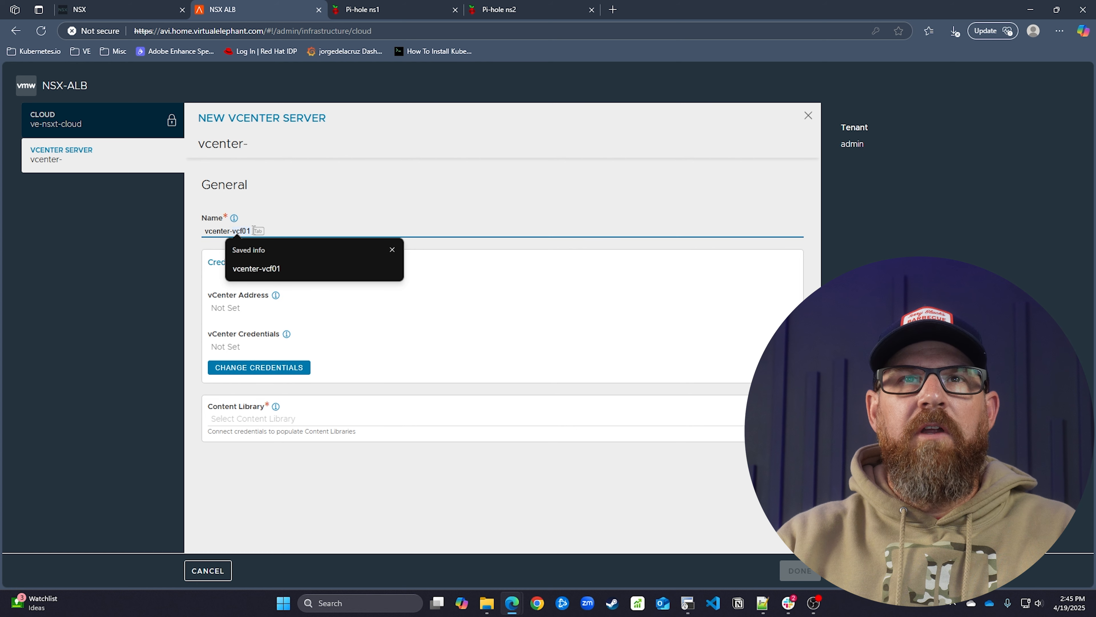
left_click(300, 209)
left_click(274, 233)
type("vc")
key("Tab")
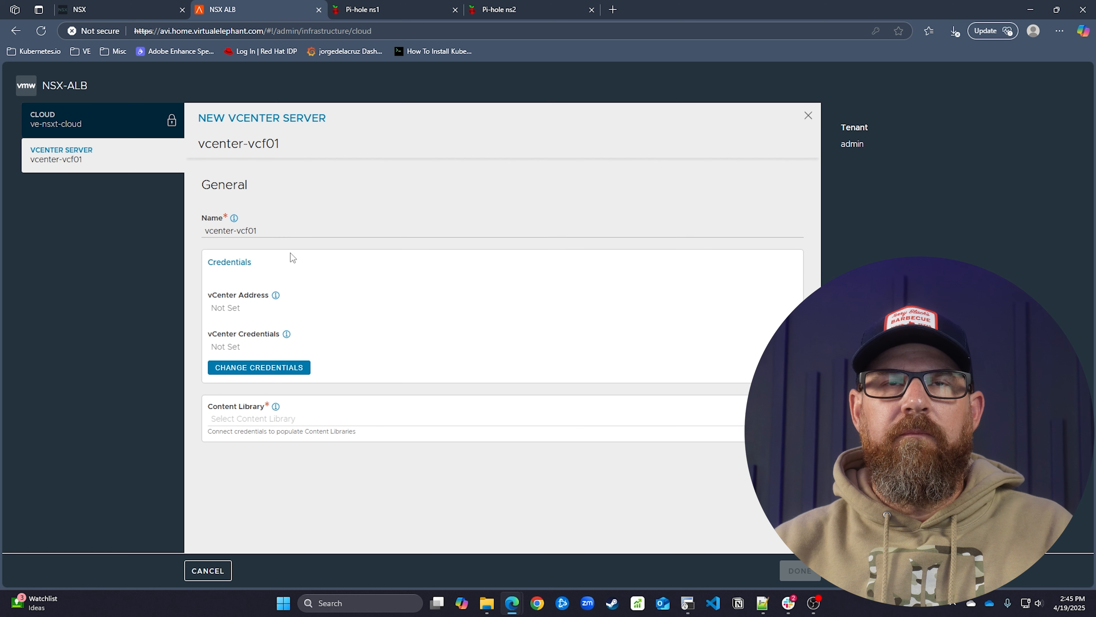
Connect to vCenter 10.210.0.21 with the service account credentials and choose ve-content-library
left_click(297, 368)
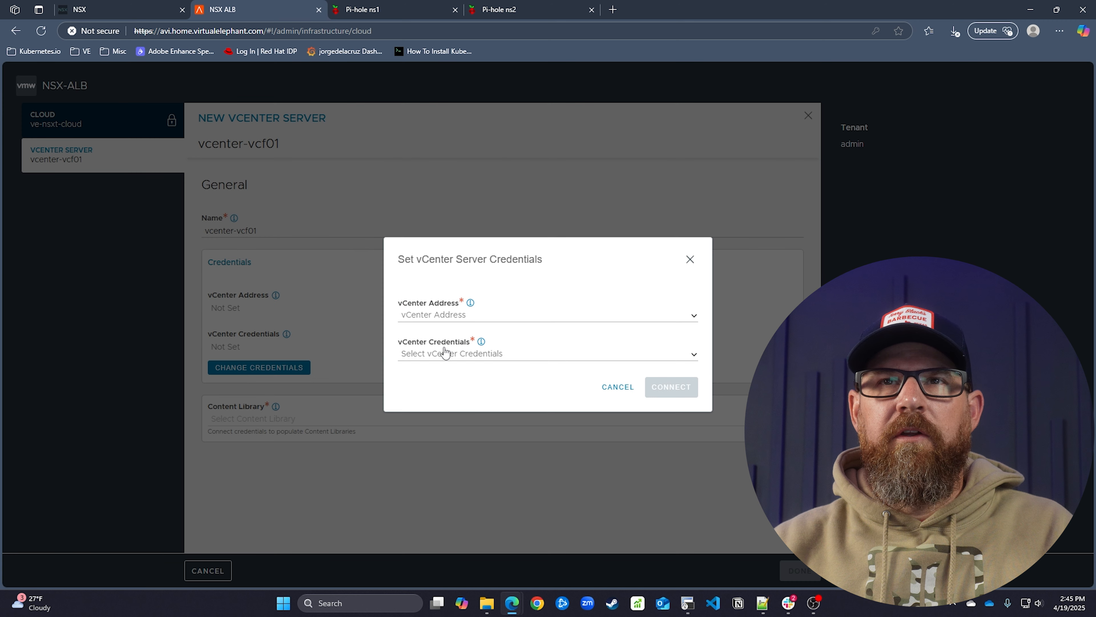
left_click(440, 315)
left_click(451, 357)
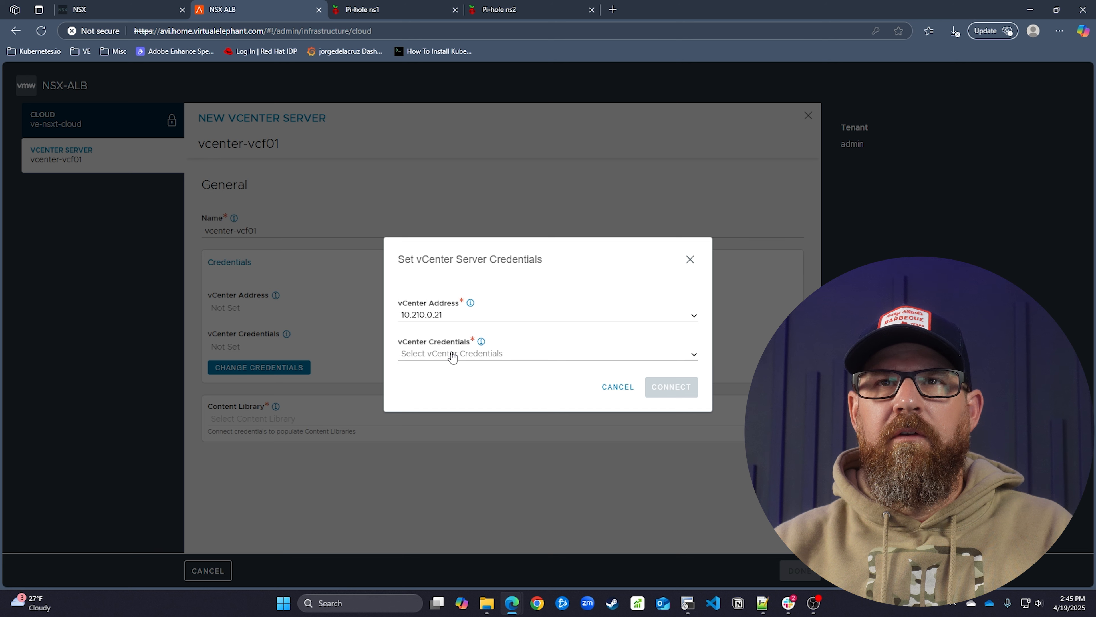
left_click(451, 353)
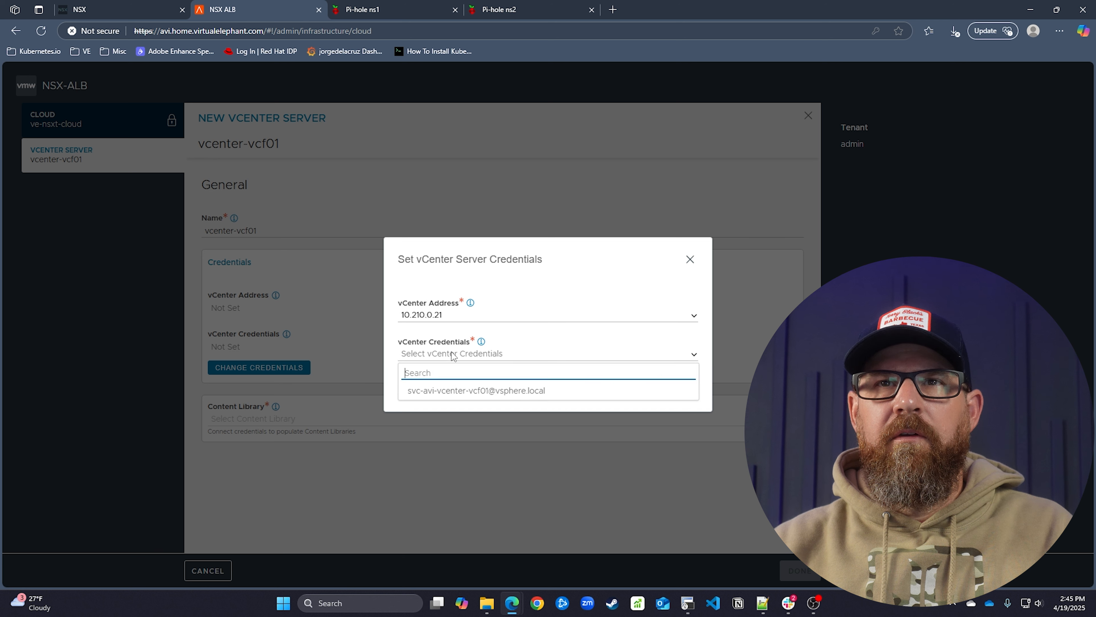
left_click(460, 391)
left_click(670, 387)
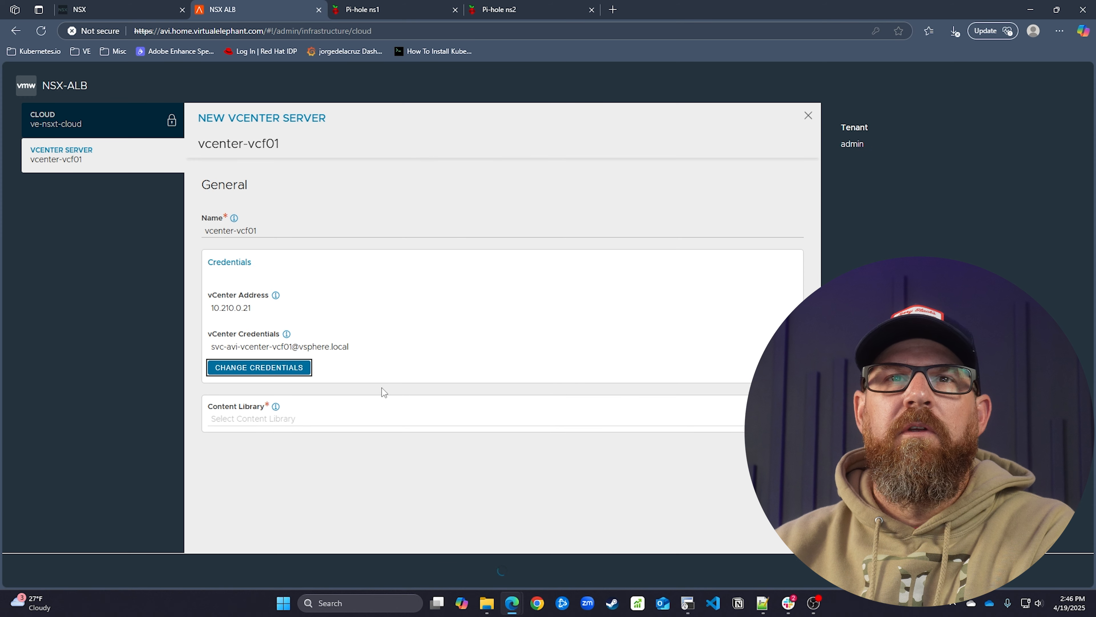
left_click(300, 421)
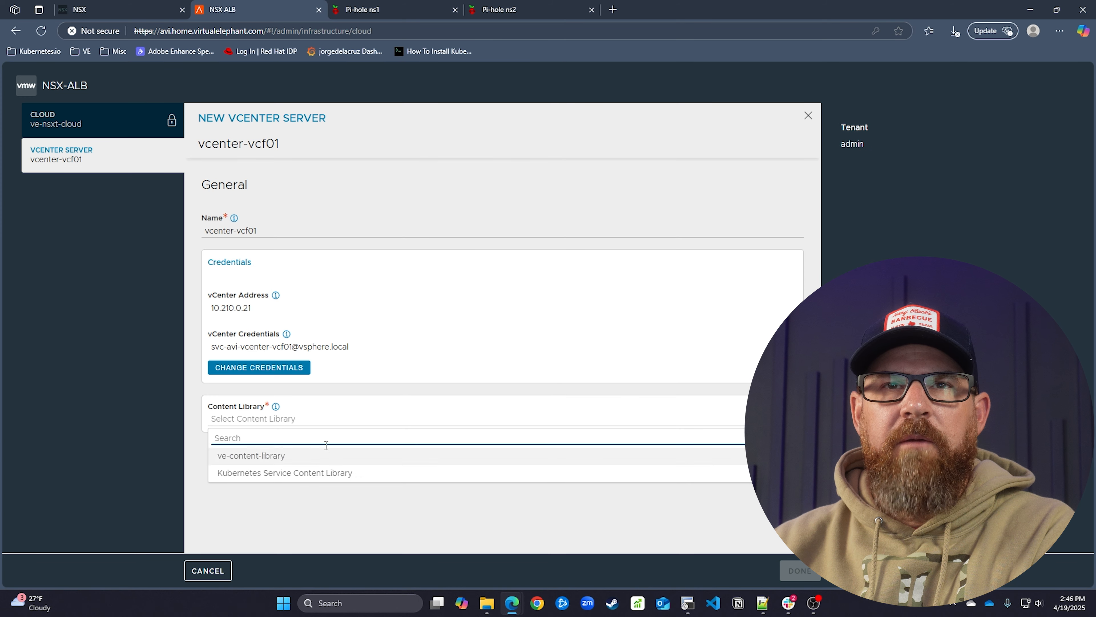
left_click(334, 458)
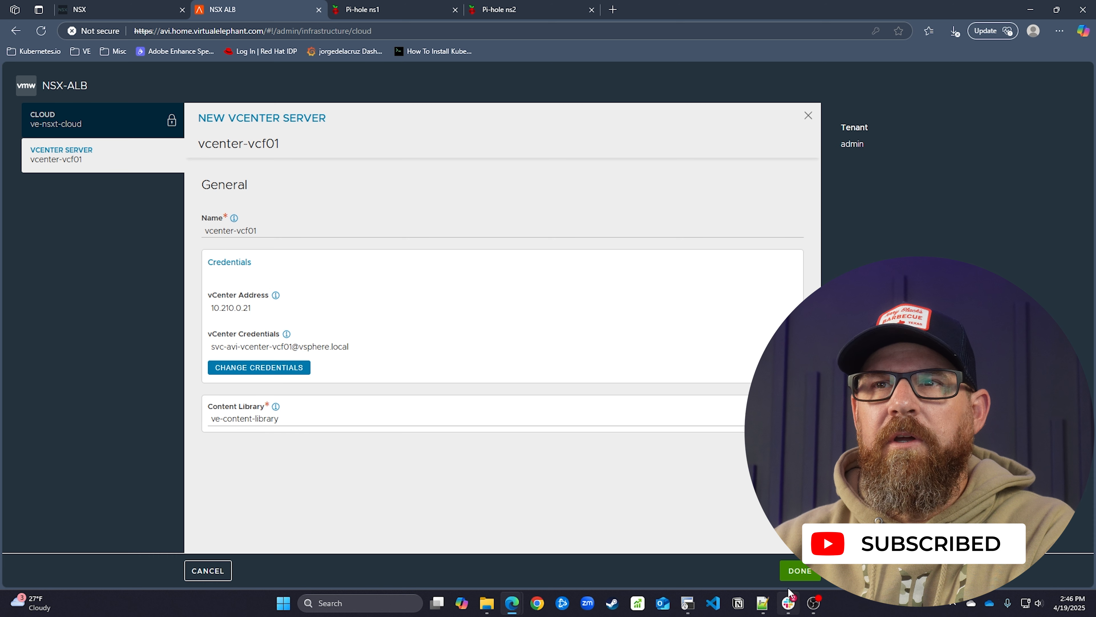
left_click(798, 571)
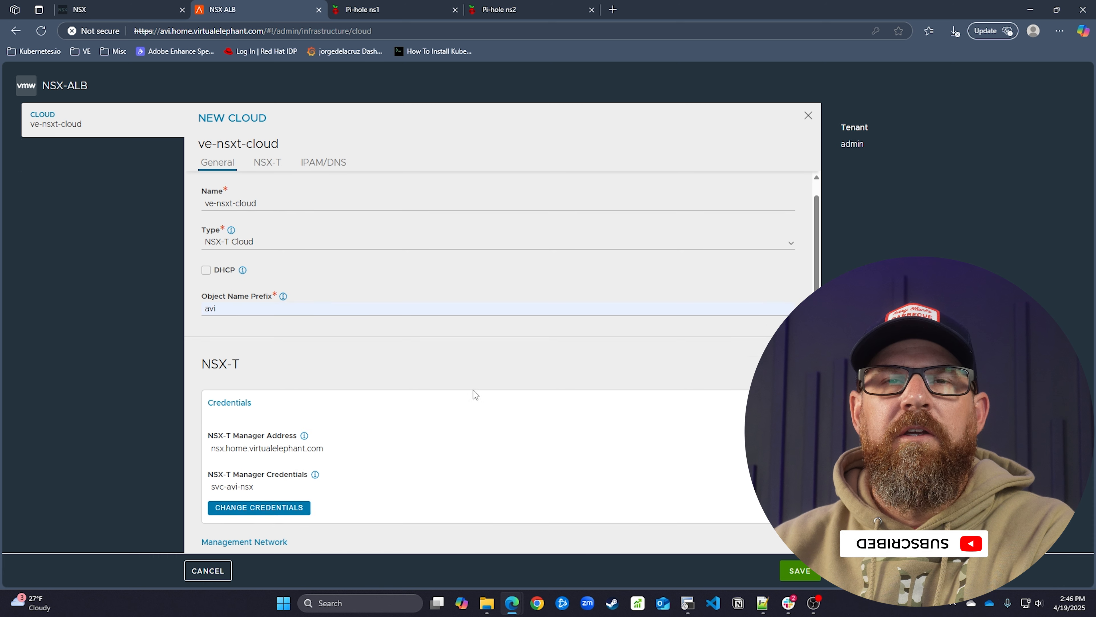
From the empty IPAM Profile list in the IPAM/DNS section, launch a new IPAM/DNS profile
scroll(473, 390, "down", 8)
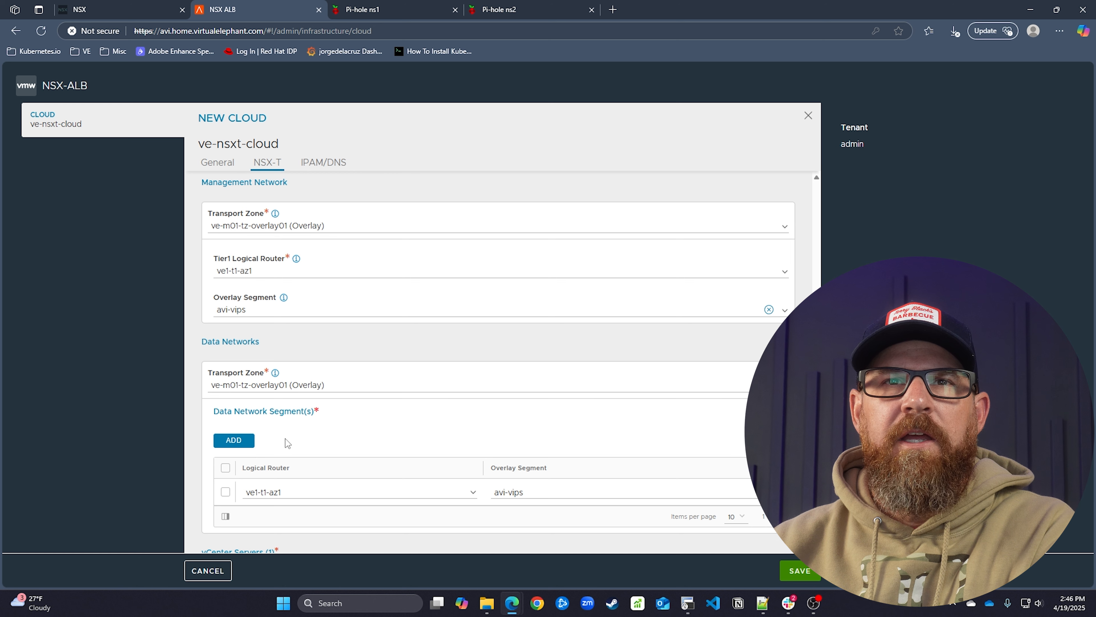
scroll(285, 439, "down", 2)
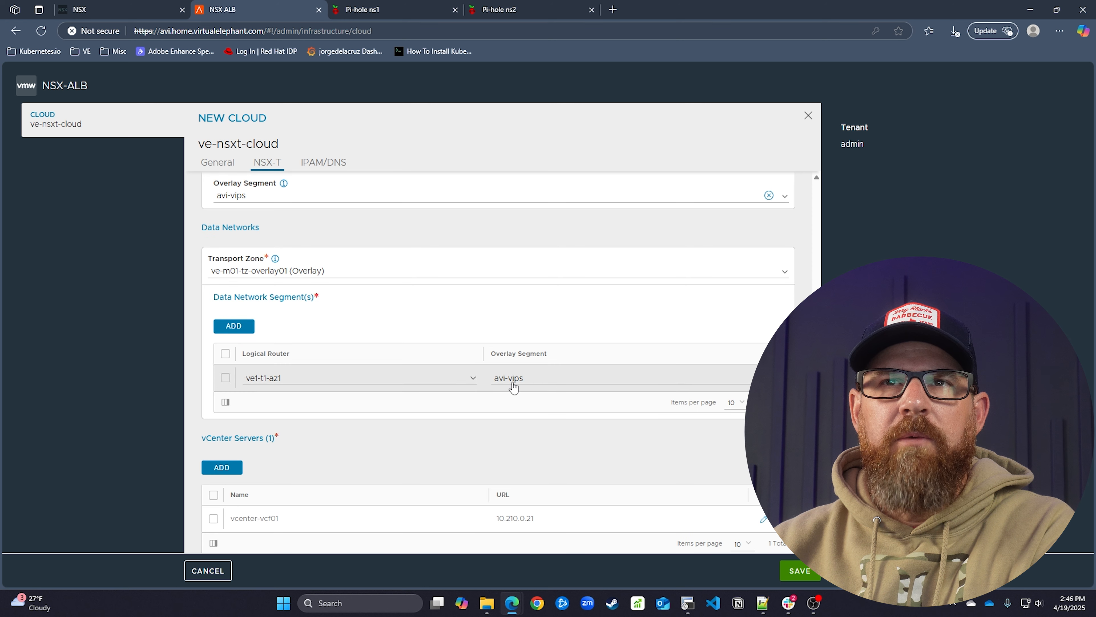
scroll(412, 315, "down", 3)
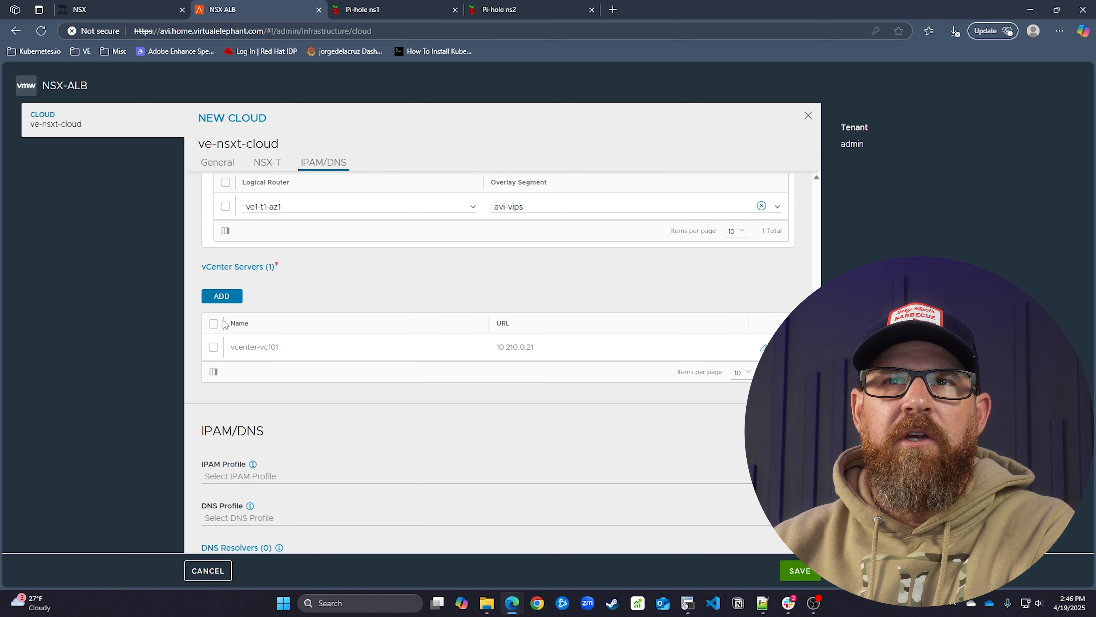
scroll(405, 415, "down", 3)
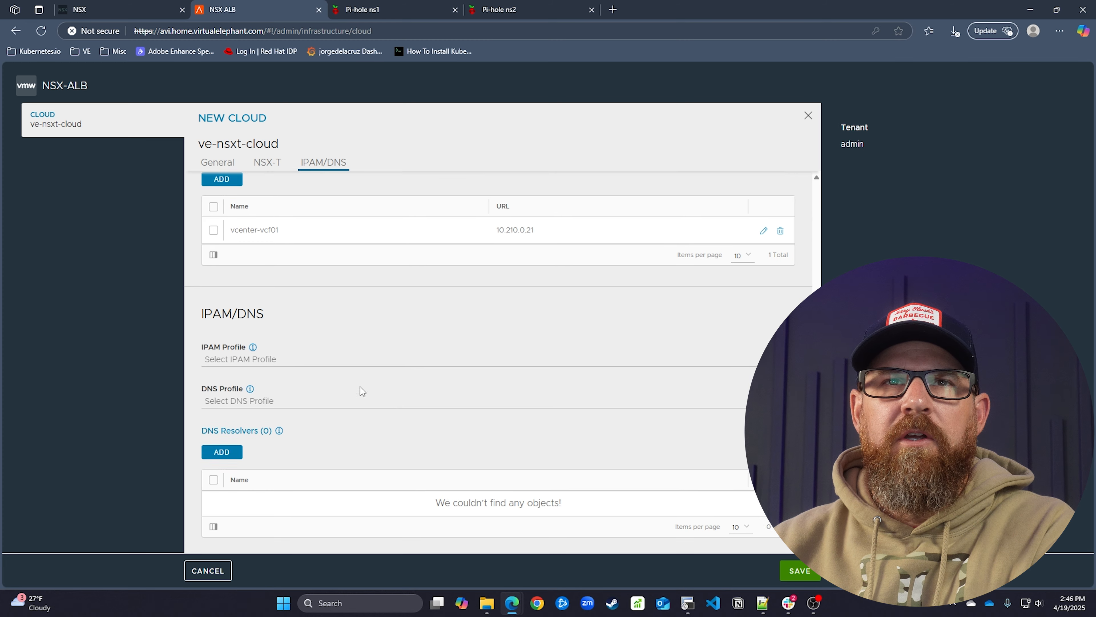
left_click(309, 334)
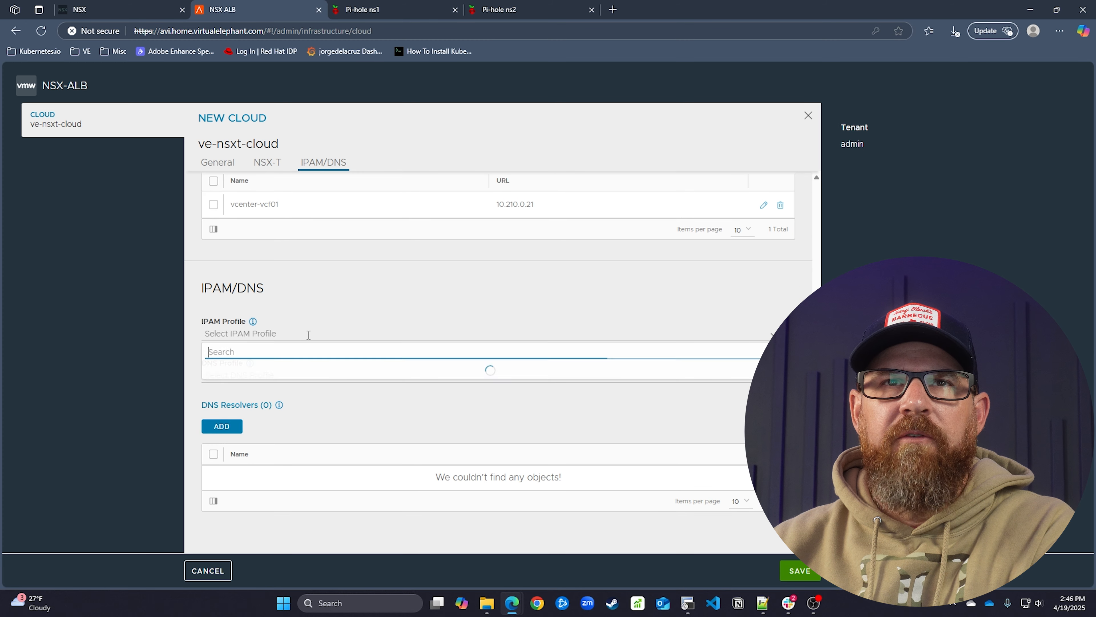
left_click(441, 330)
left_click(787, 332)
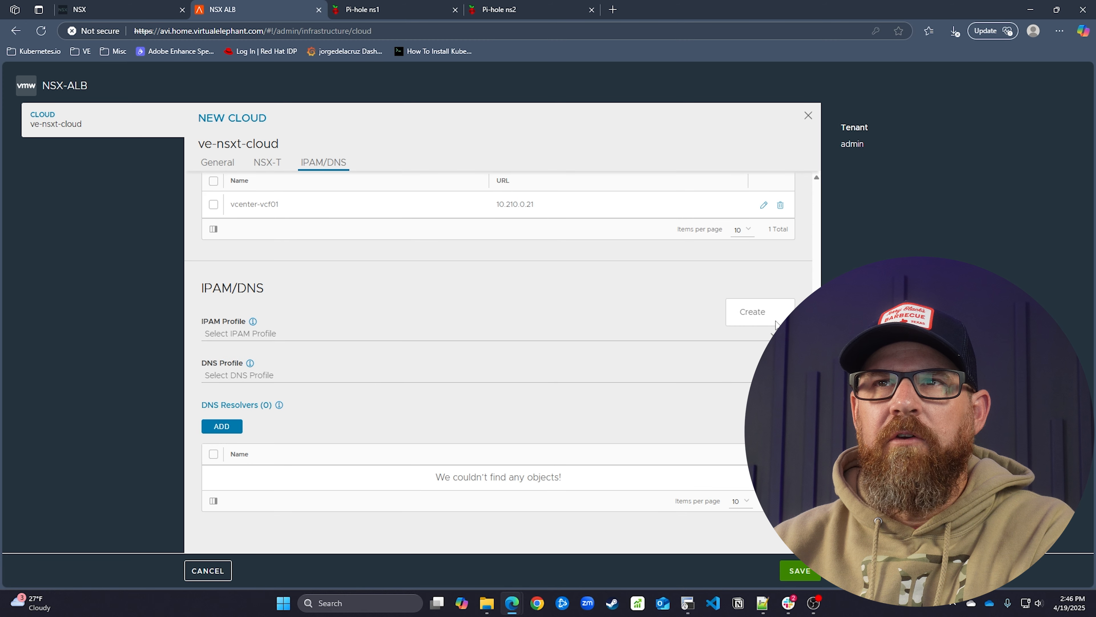
left_click(771, 317)
Save IPAM profile ve-lab-ipam-profile with type Avi Vantage IPAM and no cloud selected
left_click(272, 241)
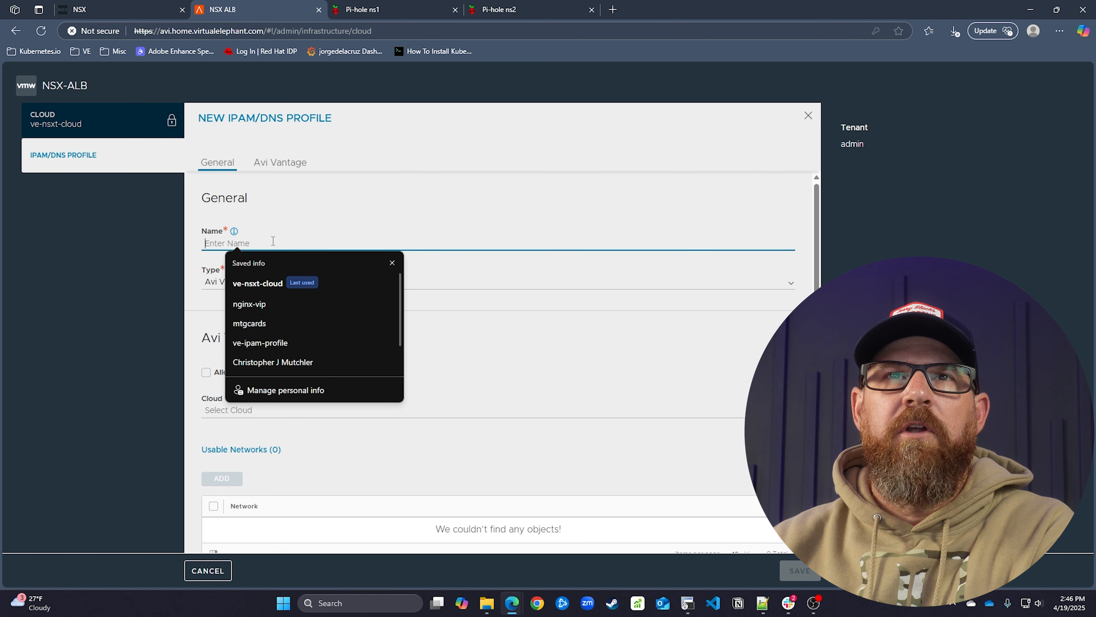
type("ve")
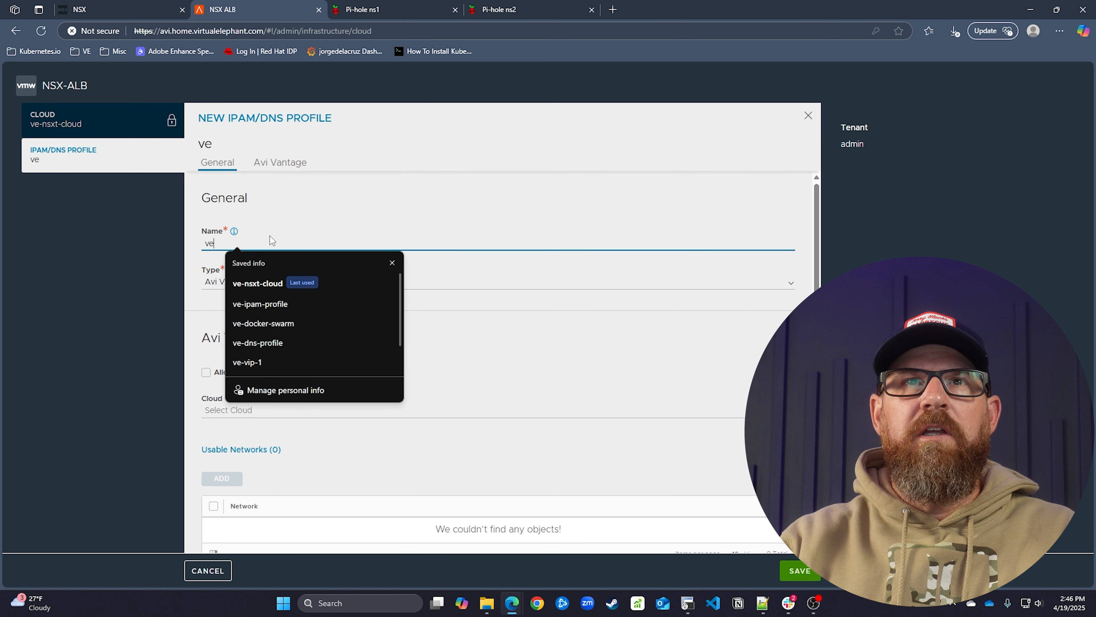
type("-lab-ipma")
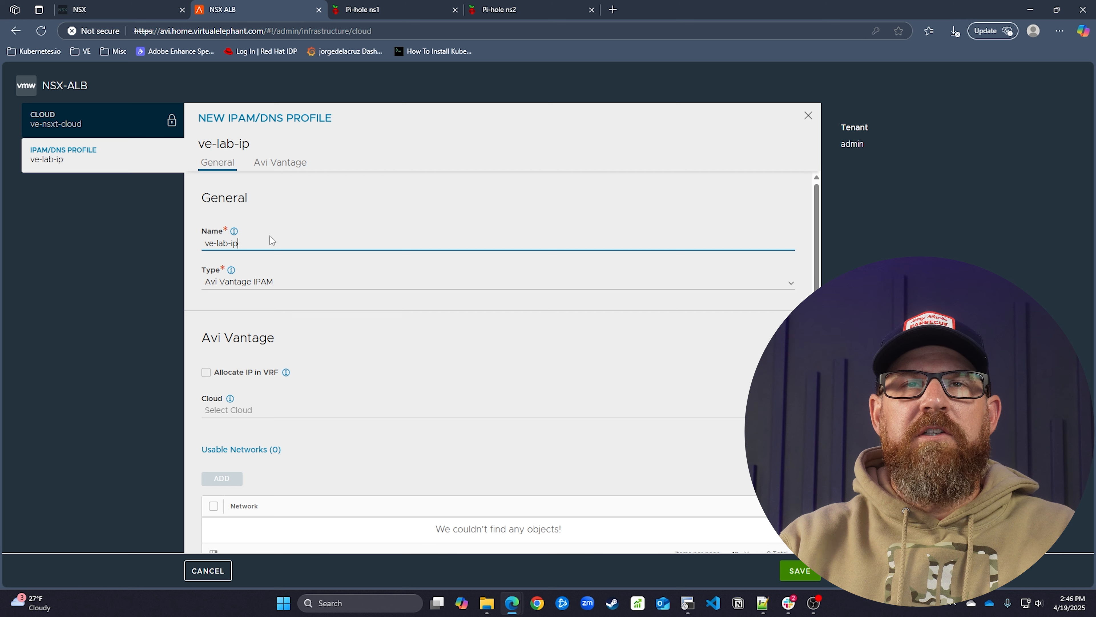
key("BackSpace")
key("BackSpace")
type("am-profile")
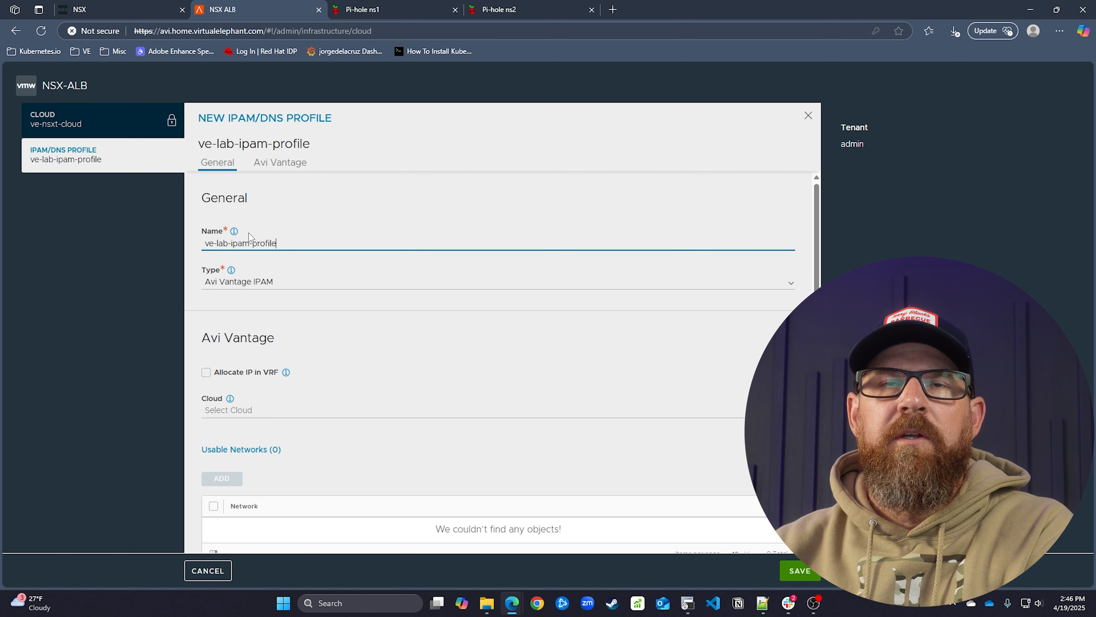
left_click(251, 281)
scroll(337, 361, "down", 1)
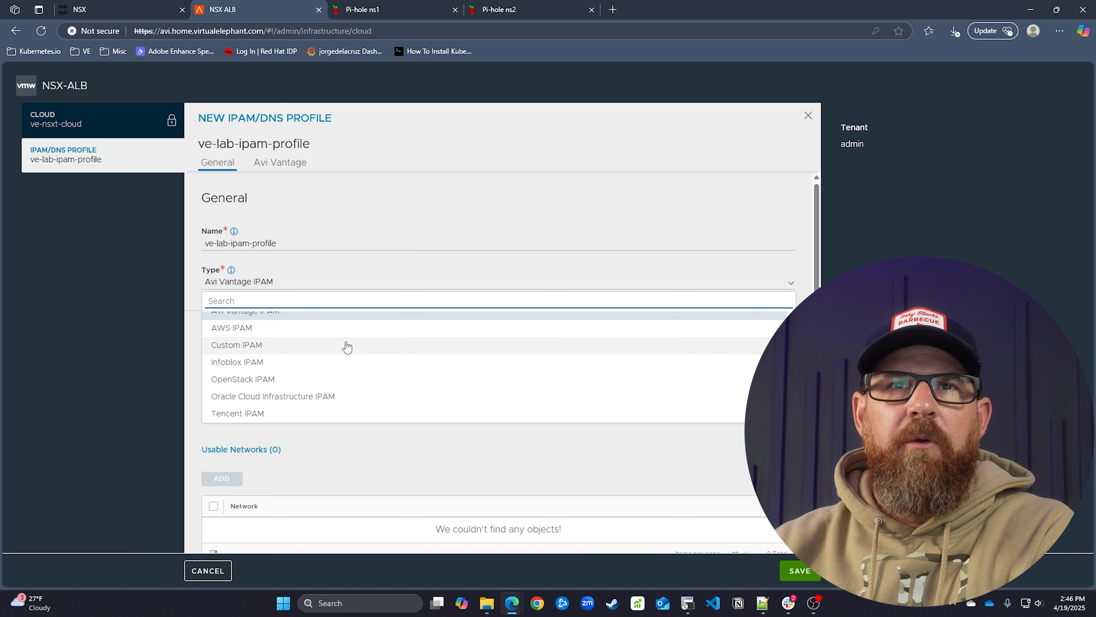
scroll(345, 362, "up", 1)
left_click(368, 274)
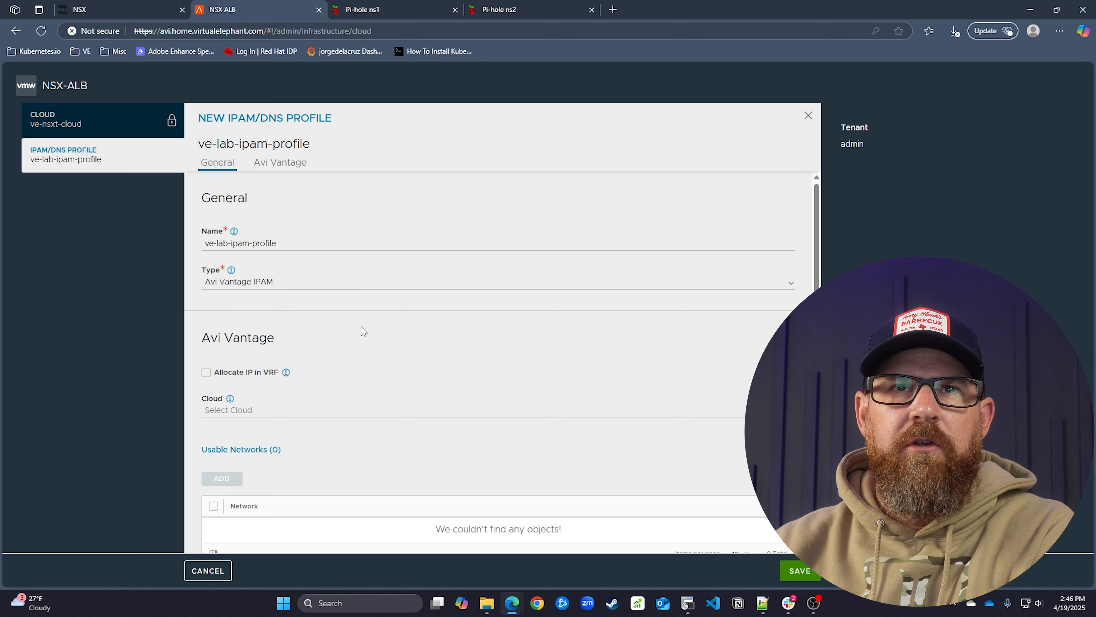
scroll(346, 374, "down", 1)
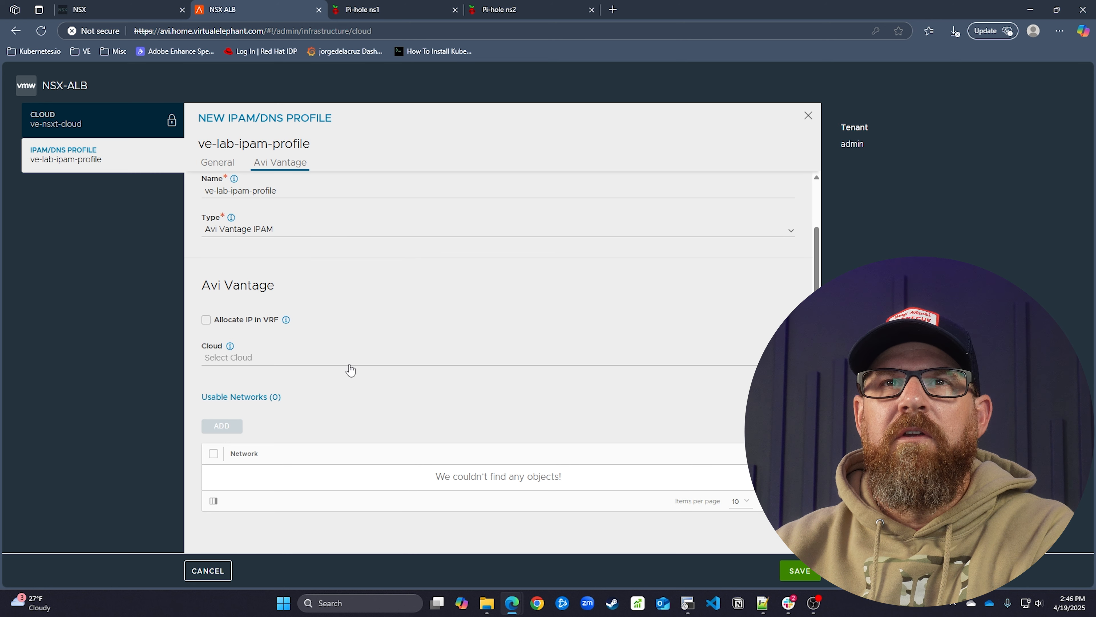
left_click(348, 362)
left_click(350, 334)
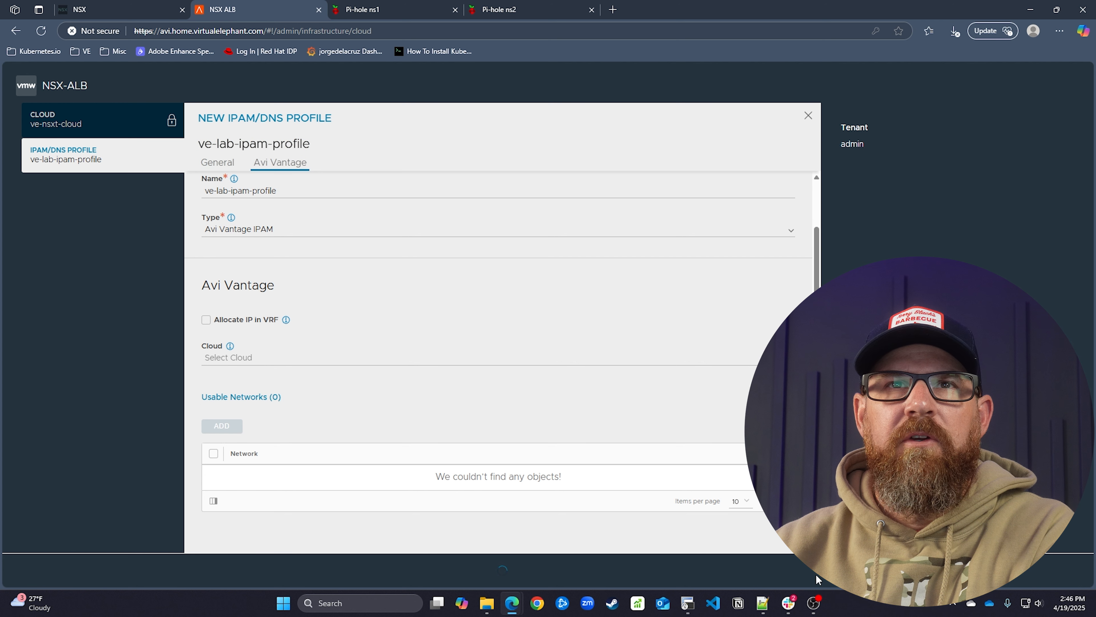
left_click(814, 574)
Create and save a new Avi Vantage DNS profile named ve-lab-dns-profile for the cloud
scroll(546, 408, "down", 15)
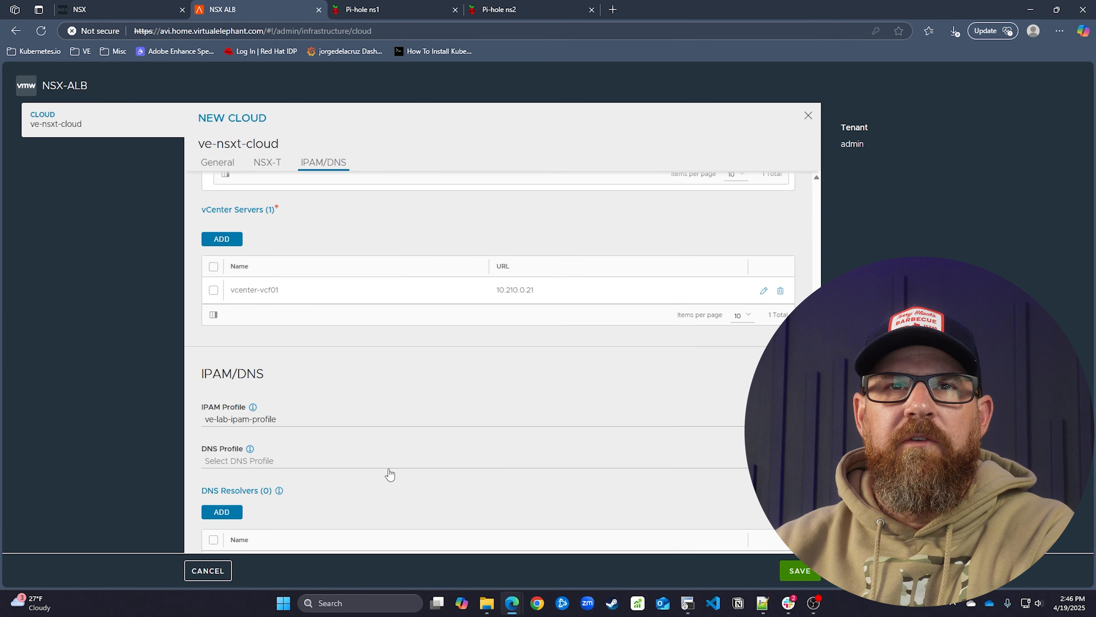
left_click(787, 460)
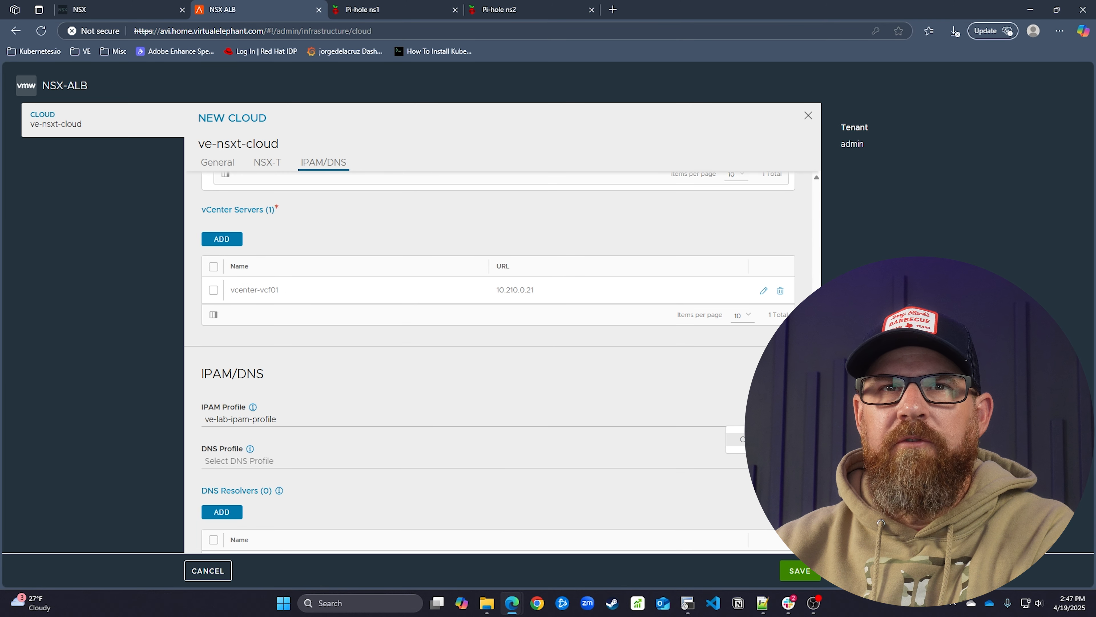
left_click(755, 439)
left_click(319, 241)
type("ve-lab-dns-profile")
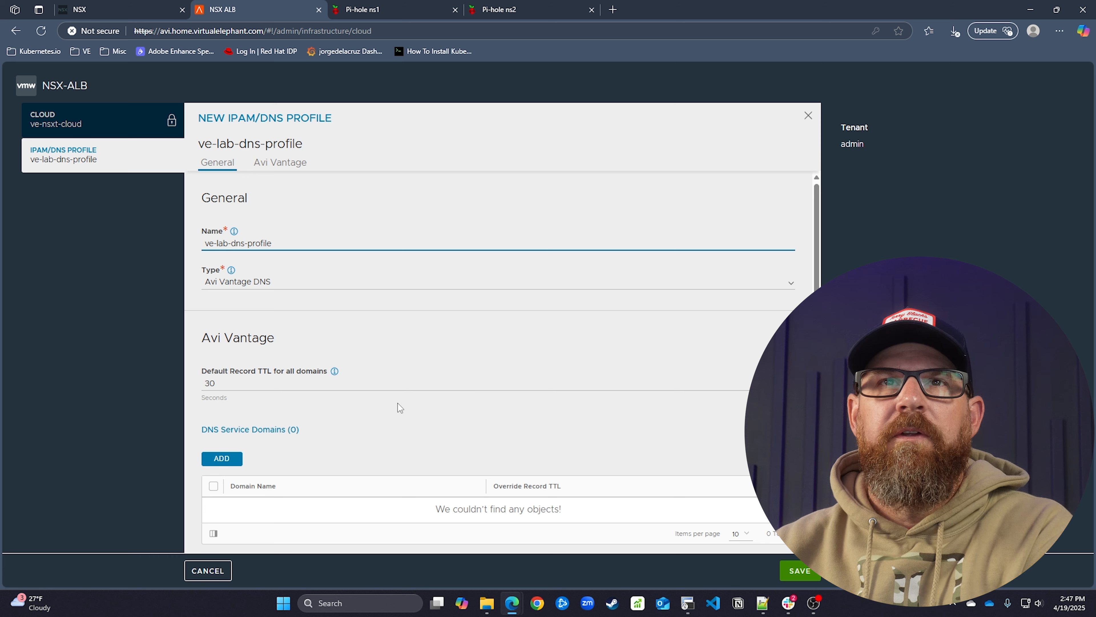
scroll(461, 346, "down", 1)
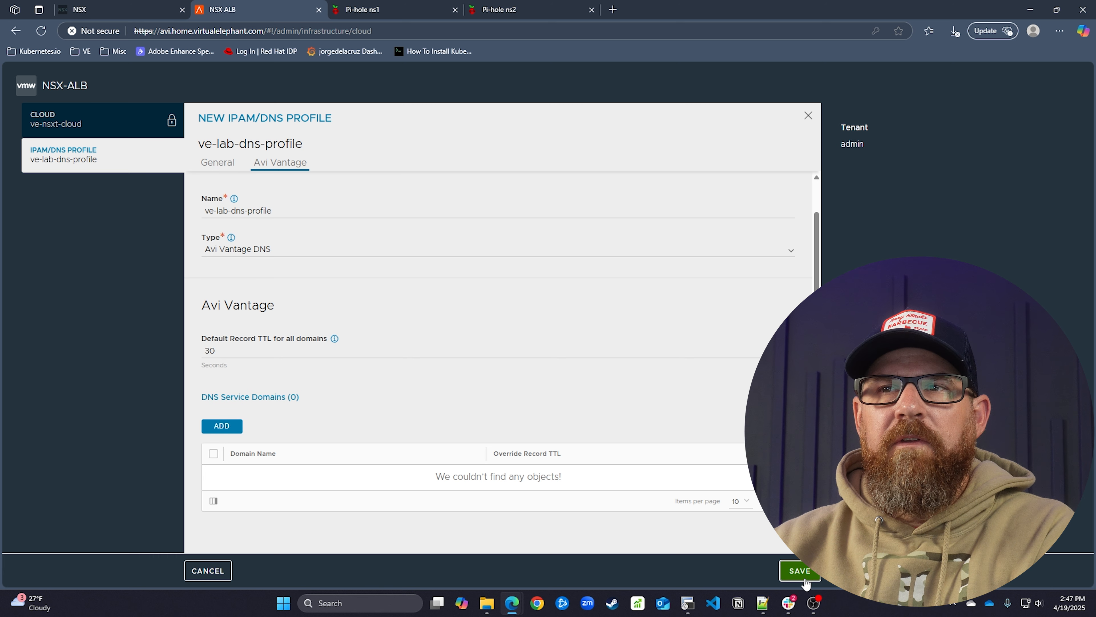
left_click(803, 576)
Attempt to save the ve-nsxt-cloud configuration
scroll(570, 390, "down", 5)
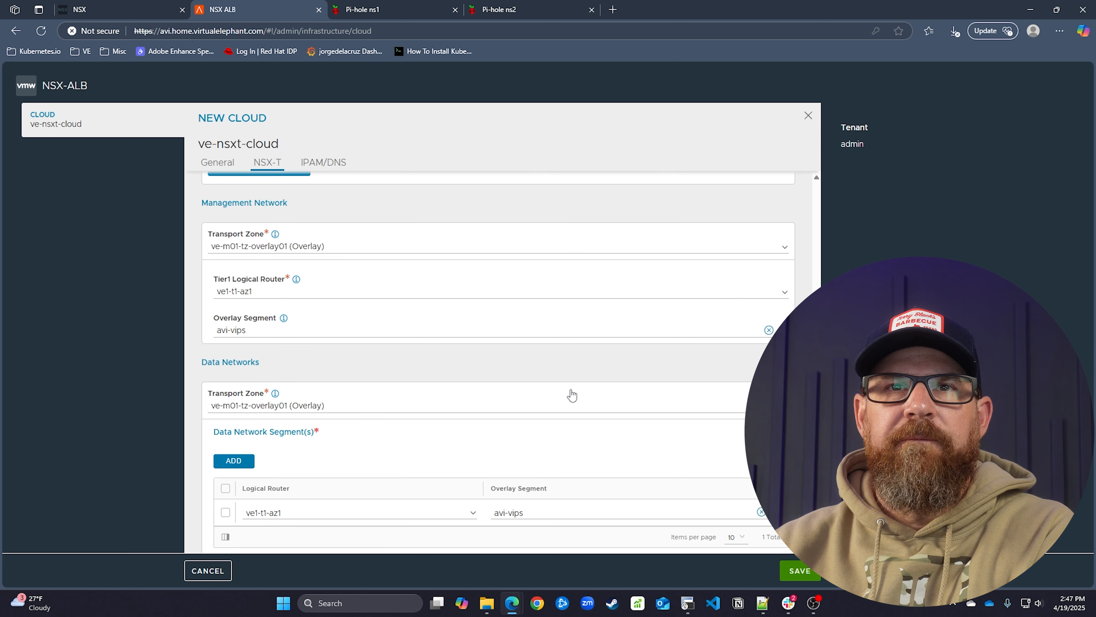
scroll(572, 393, "down", 8)
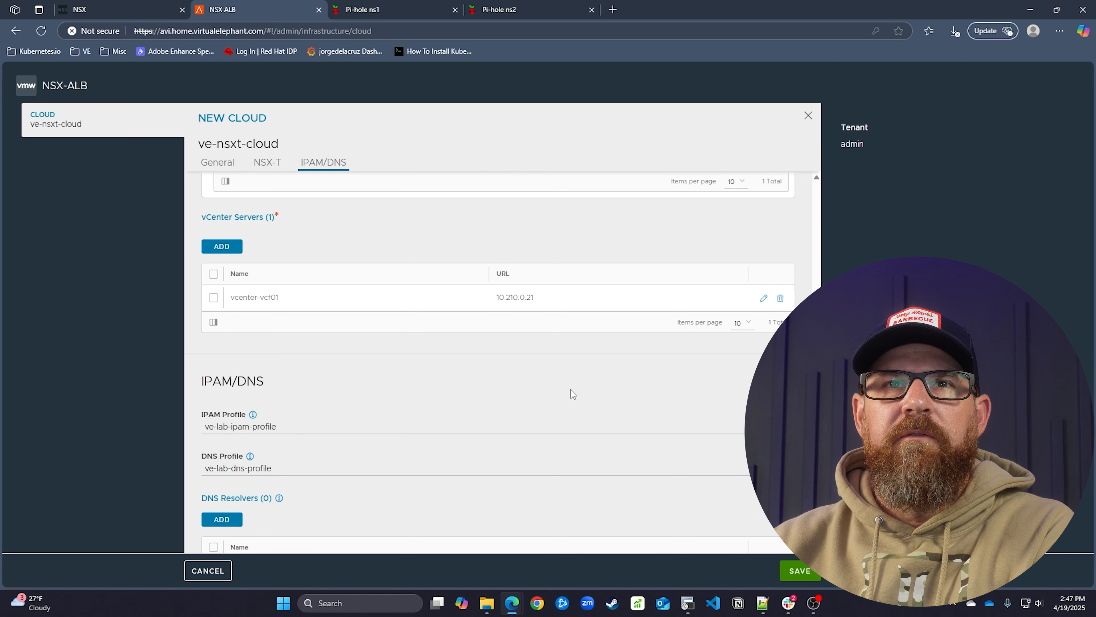
scroll(570, 389, "down", 3)
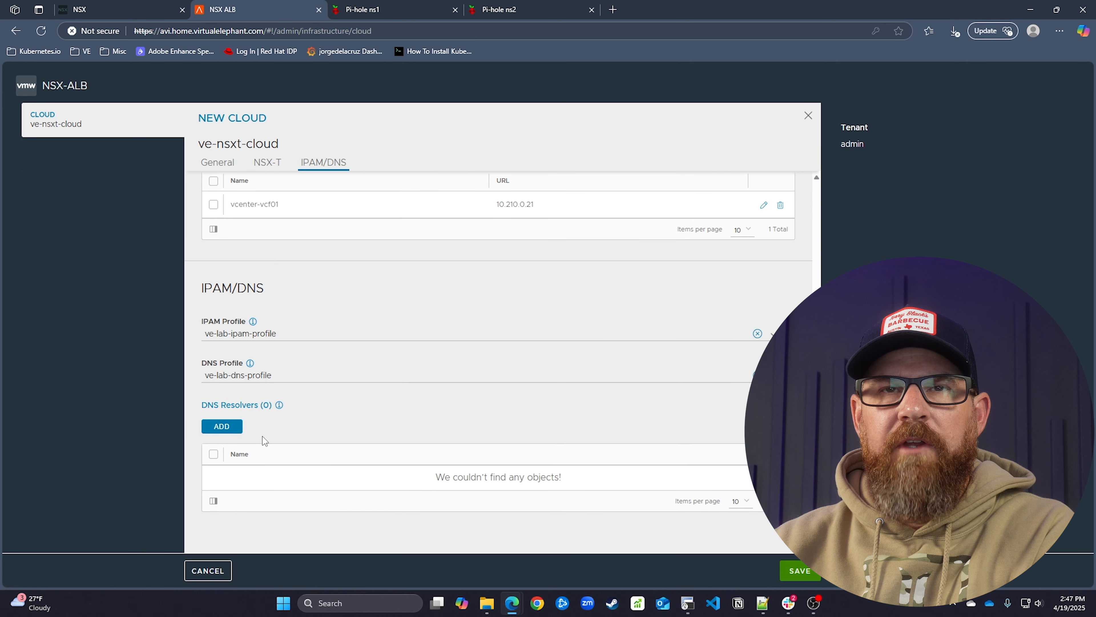
left_click(810, 573)
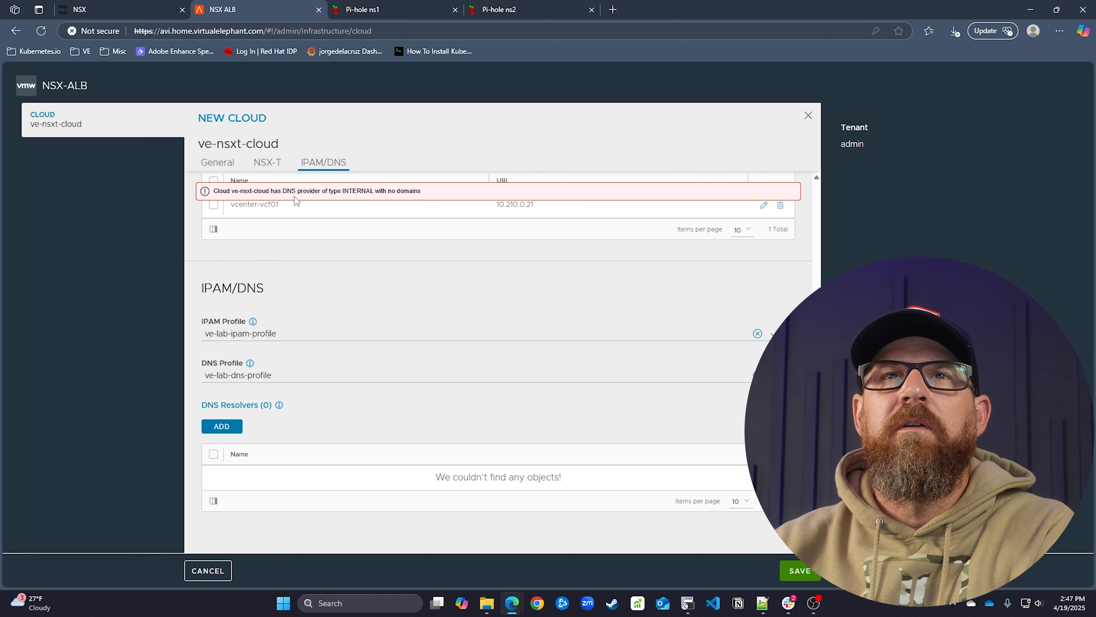
Edit ve-lab-dns-profile to add domain home.virtualelephant.com with TTL 3600, then save
left_click(789, 333)
left_click(755, 356)
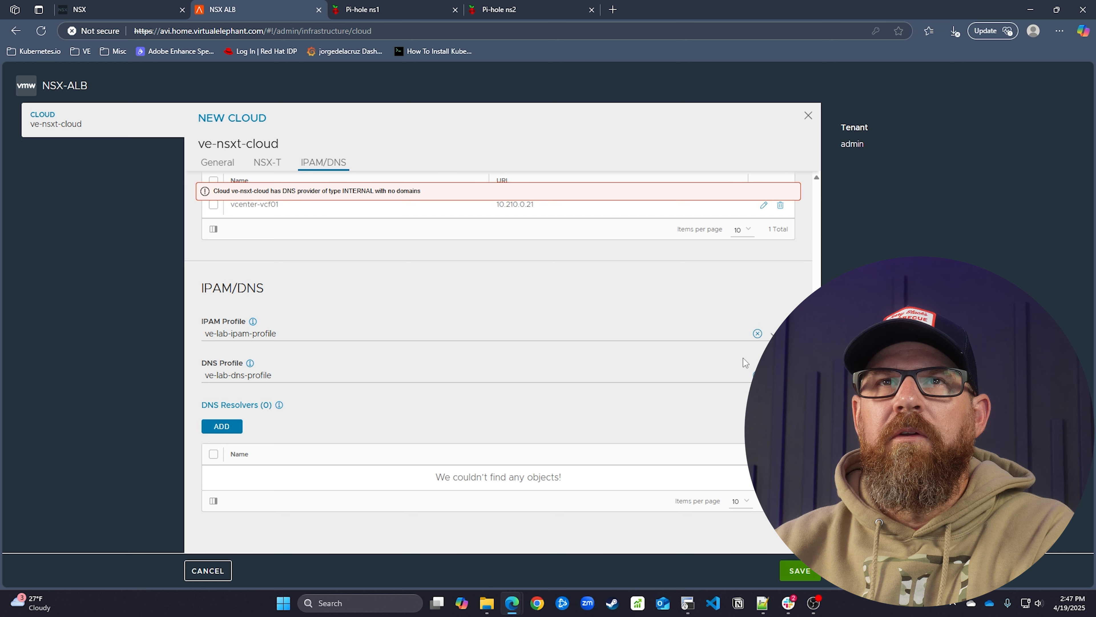
scroll(236, 417, "down", 2)
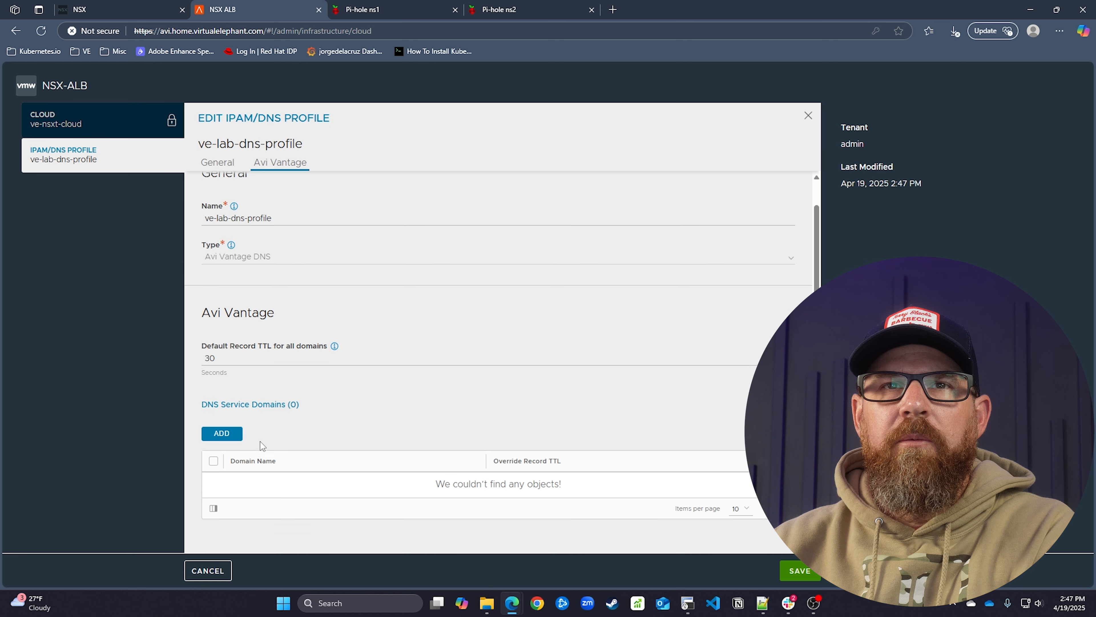
left_click(236, 423)
left_click(295, 472)
type("home.virtualelephahnt.c")
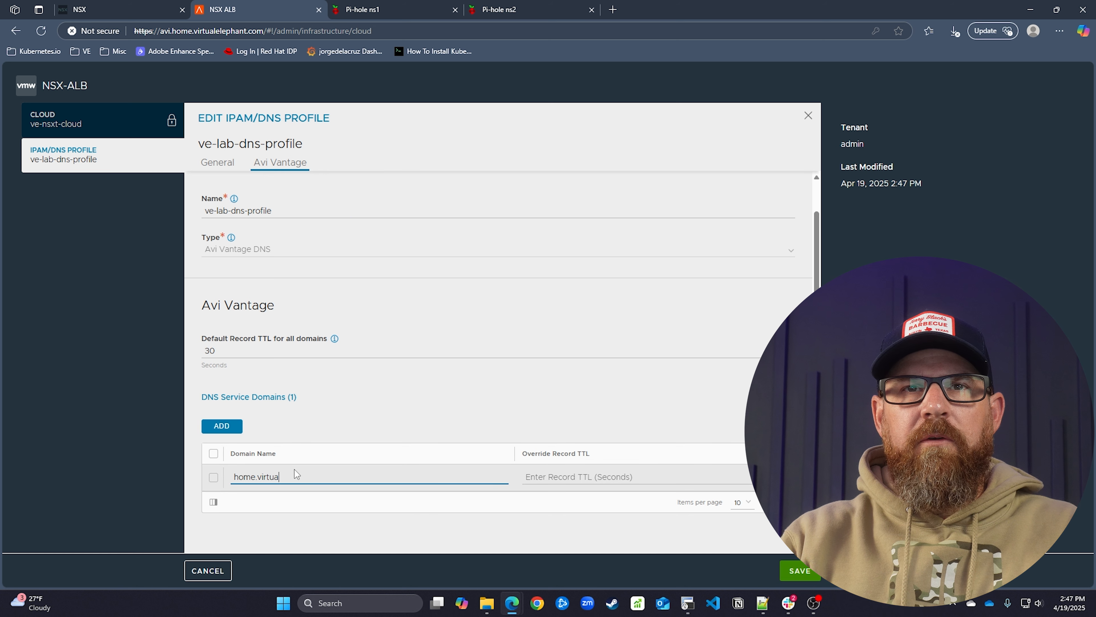
key("BackSpace")
key("BackSpace")
key("BackSpace")
key("BackSpace")
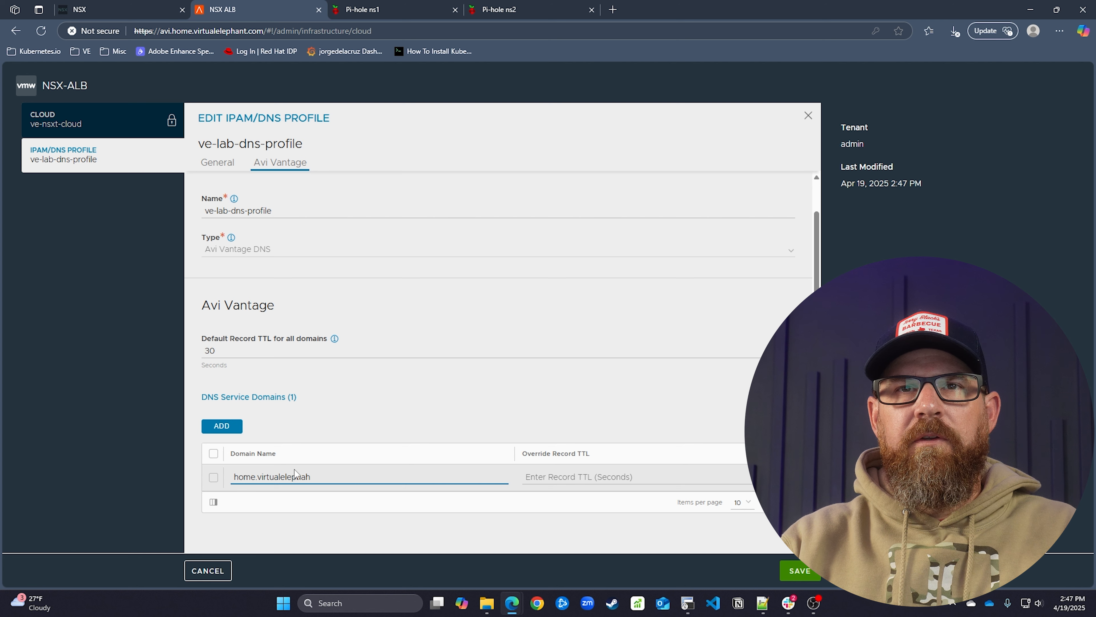
type("t.com")
key("Tab")
type("3600")
left_click(772, 536)
left_click(805, 570)
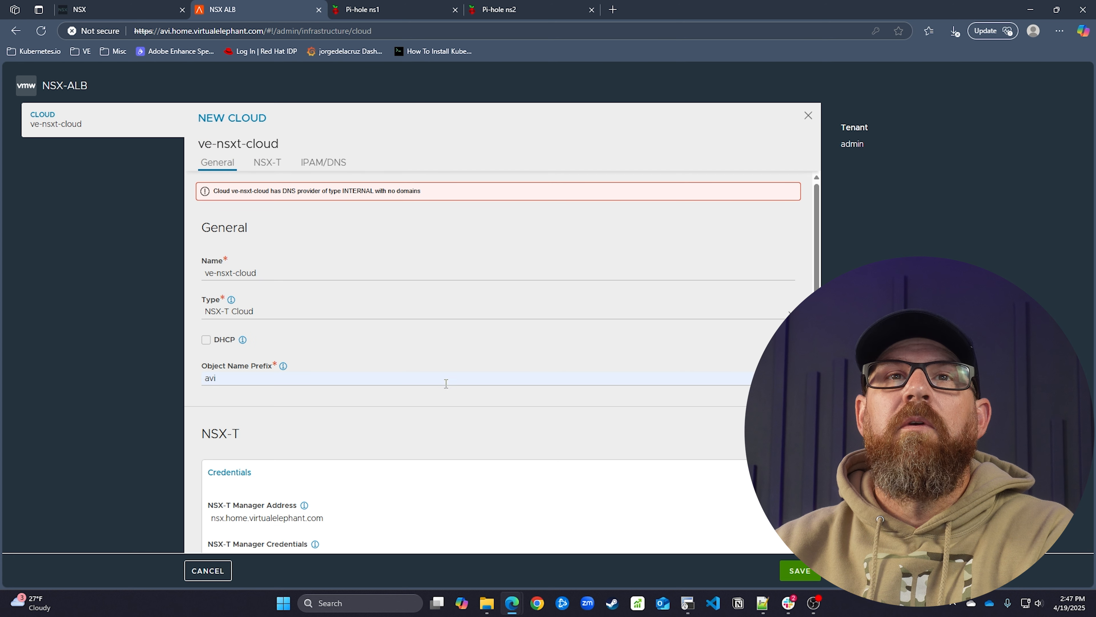
Reopen ve-lab-dns-profile to check its General and Avi Vantage settings, then save again
scroll(445, 394, "down", 8)
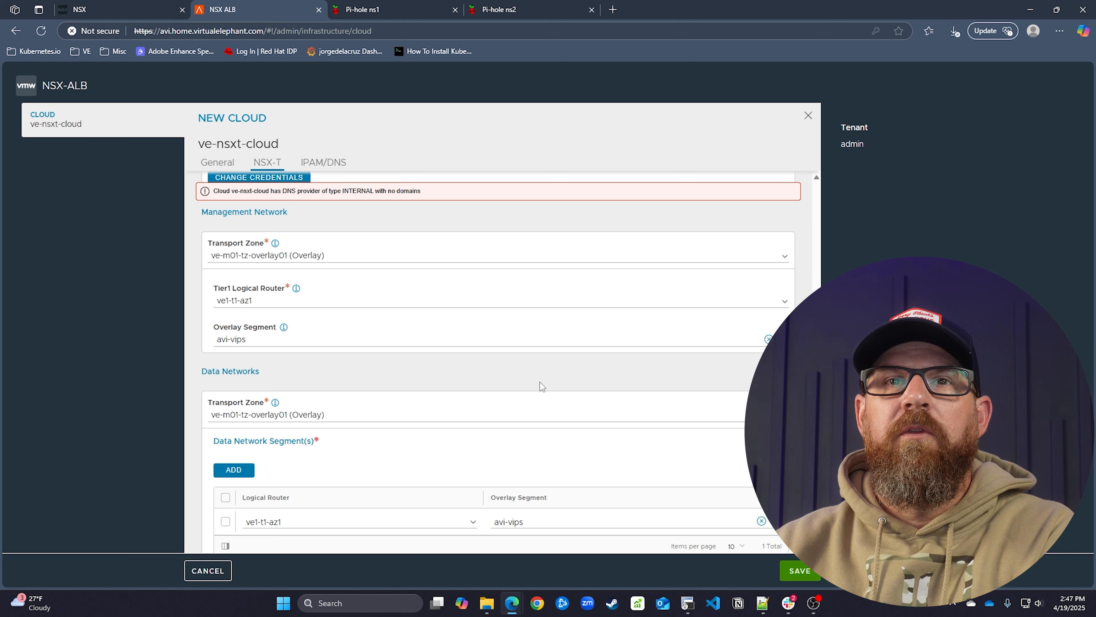
scroll(539, 382, "down", 5)
scroll(617, 383, "down", 4)
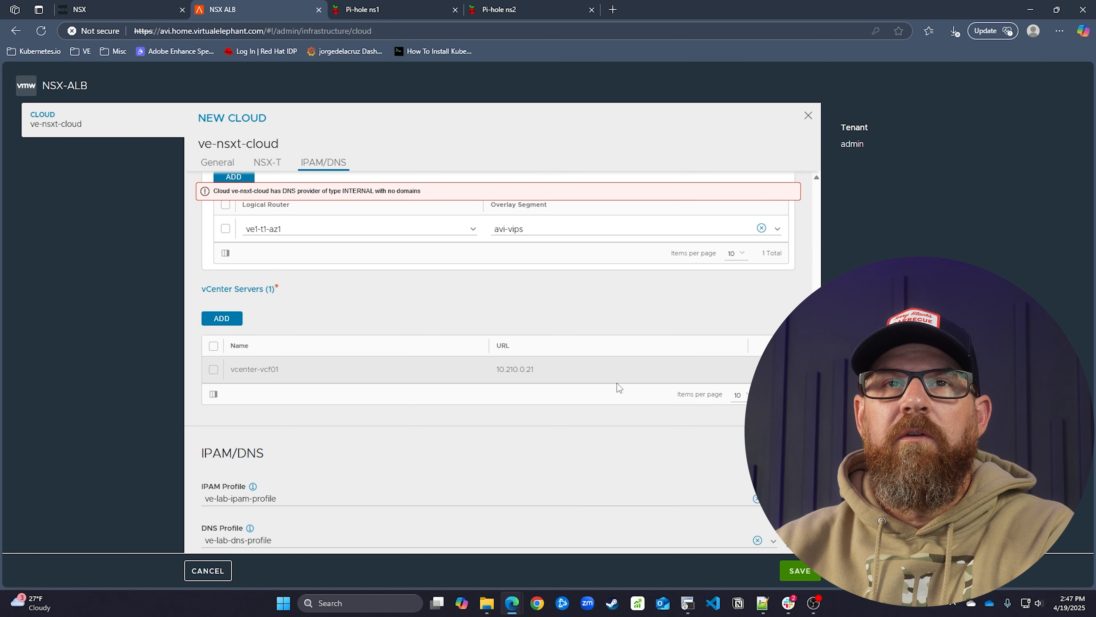
left_click(772, 375)
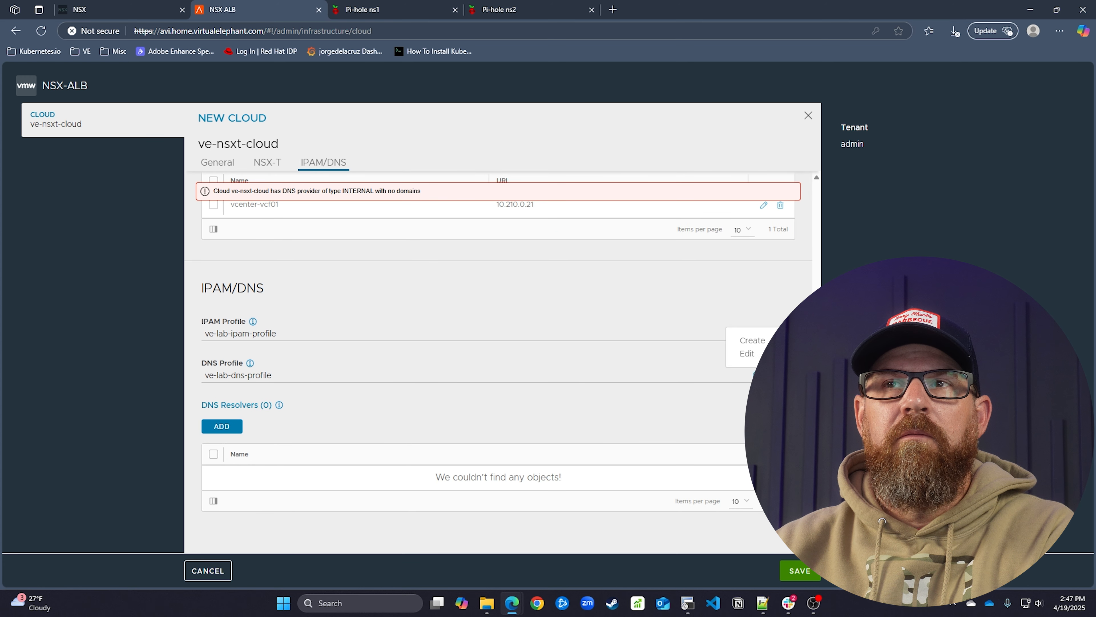
left_click(746, 353)
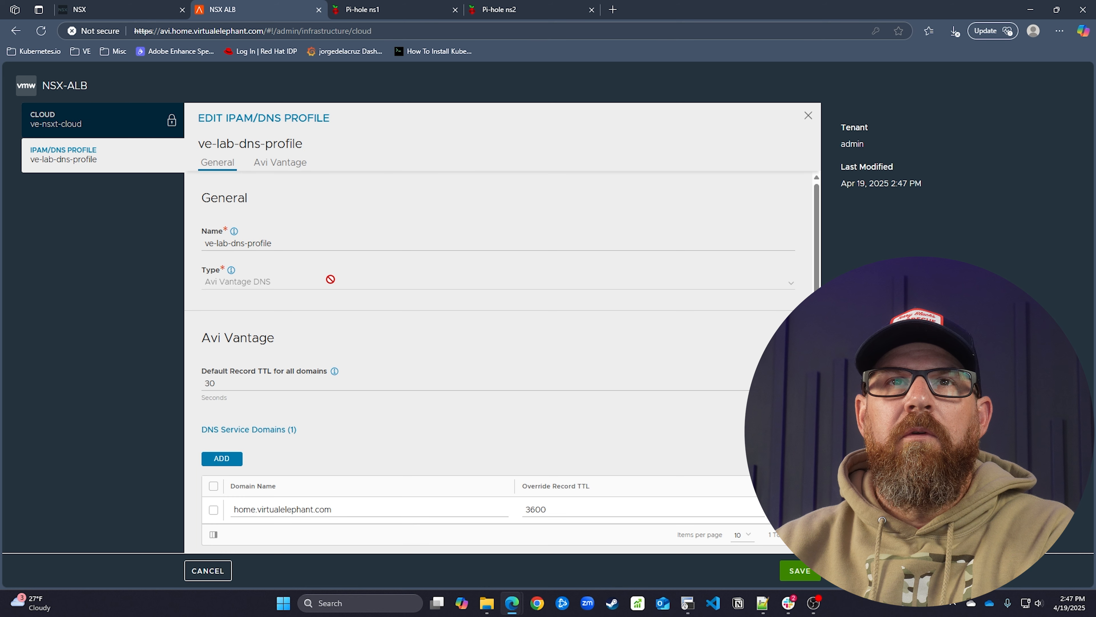
left_click(264, 169)
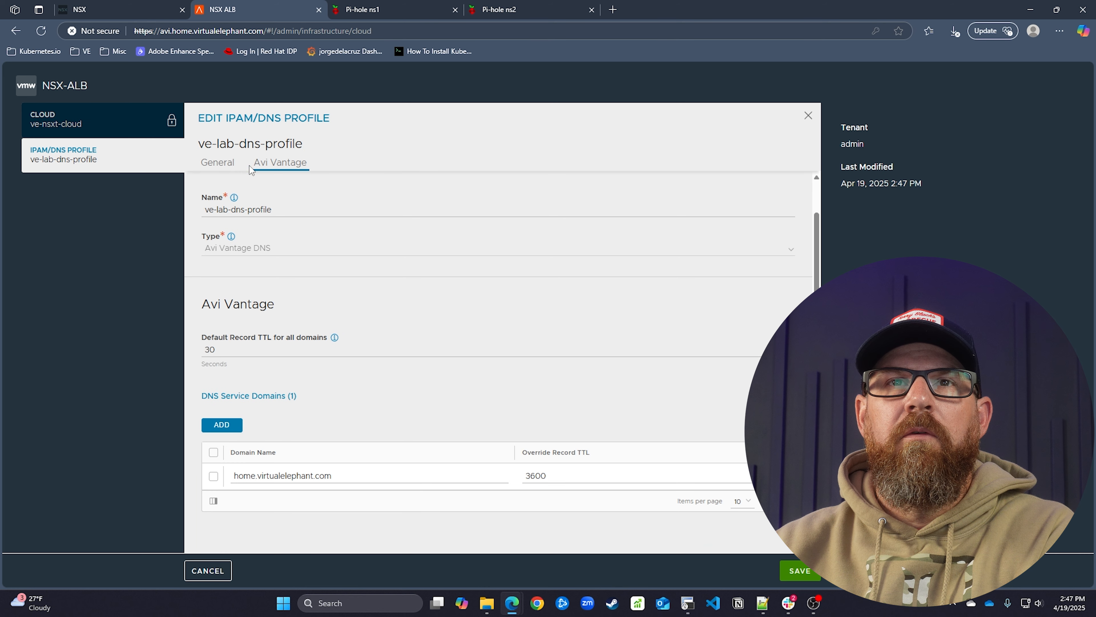
left_click(227, 170)
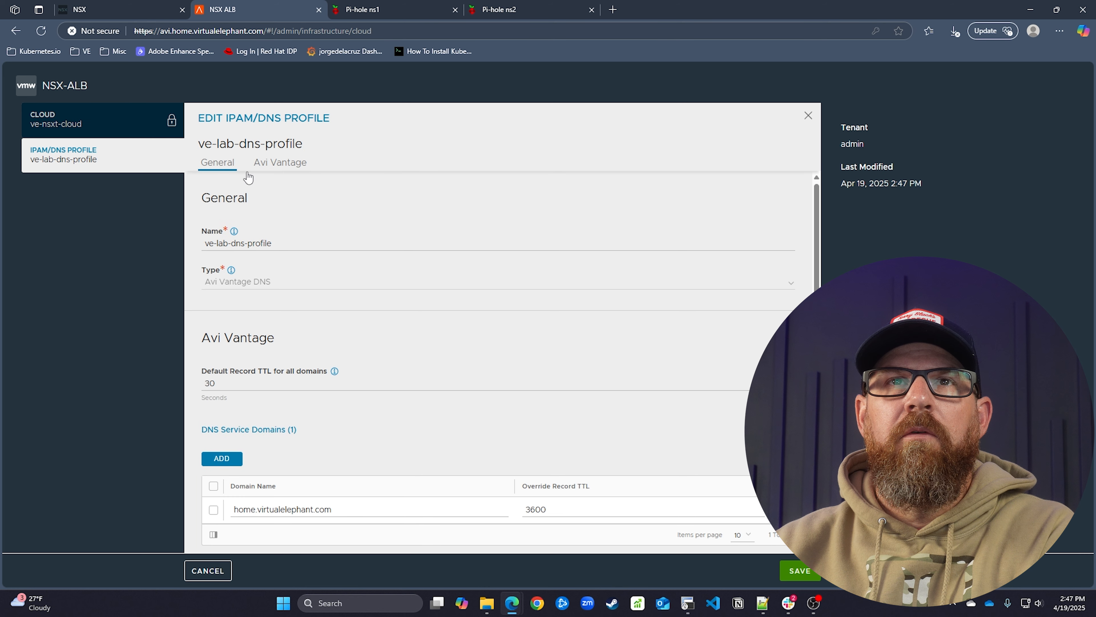
left_click(799, 570)
scroll(484, 397, "down", 6)
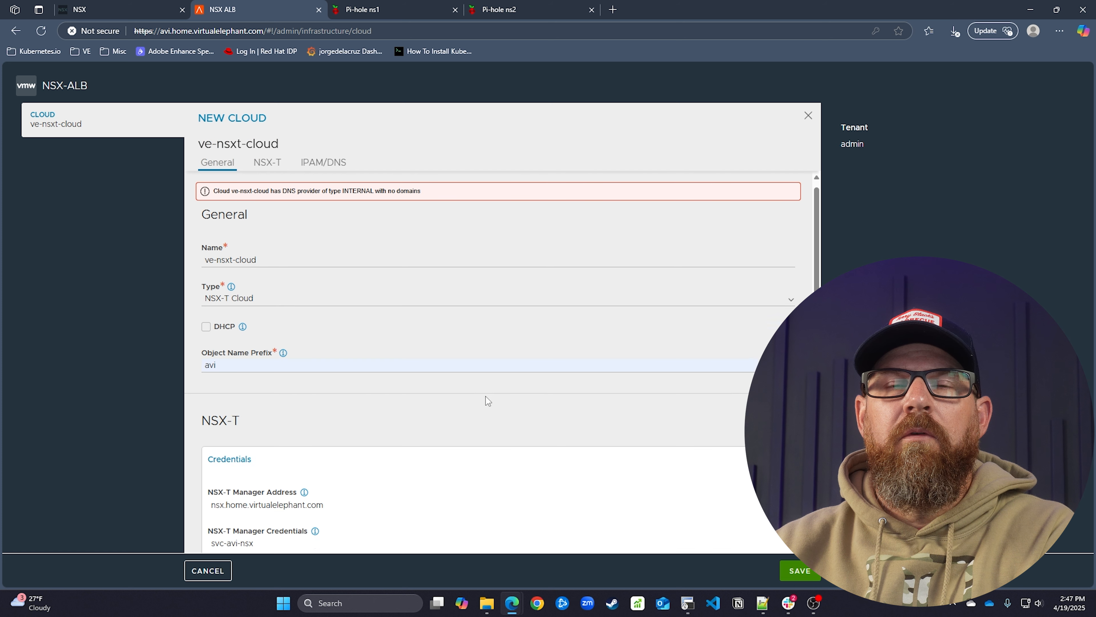
scroll(484, 397, "down", 6)
scroll(485, 398, "down", 1)
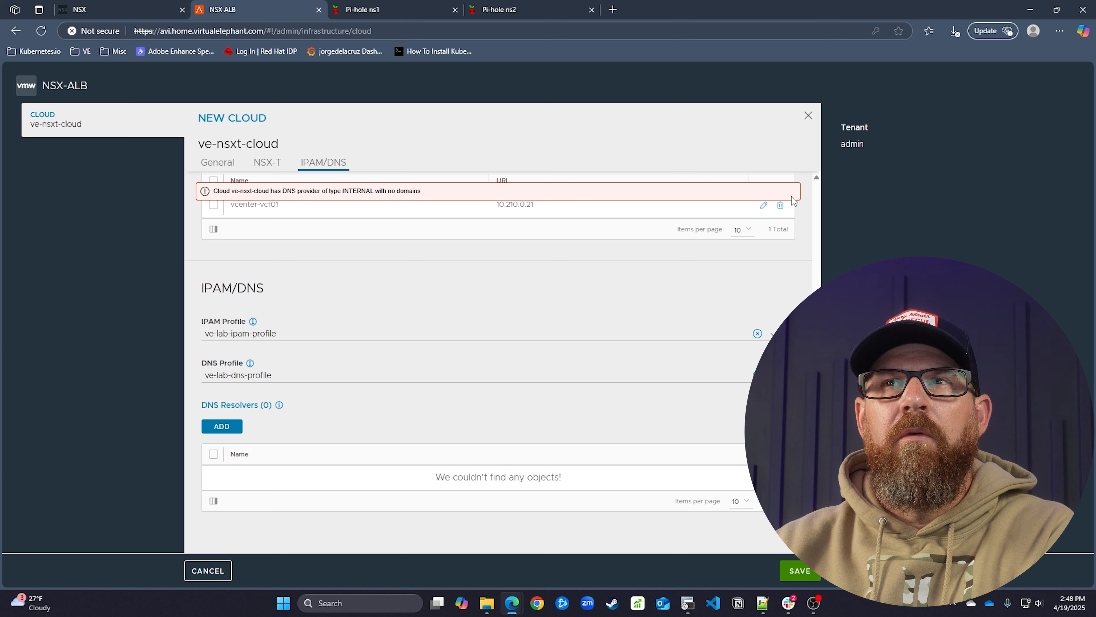
Add a DNS resolver named lab-dns that uses the management network
left_click(222, 426)
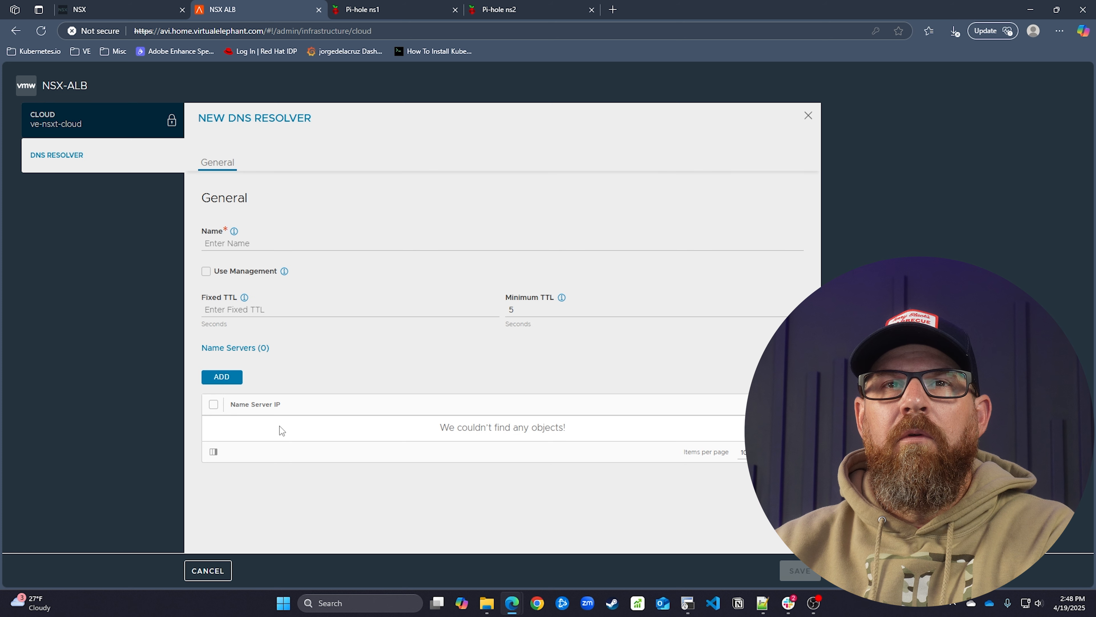
left_click(229, 382)
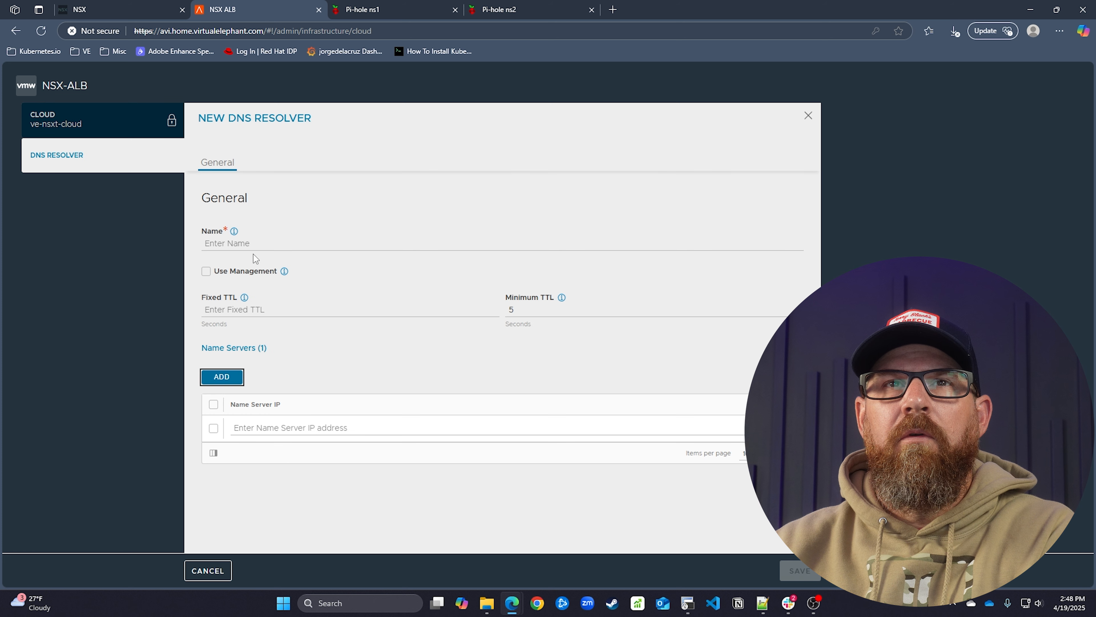
left_click(250, 244)
left_click(259, 282)
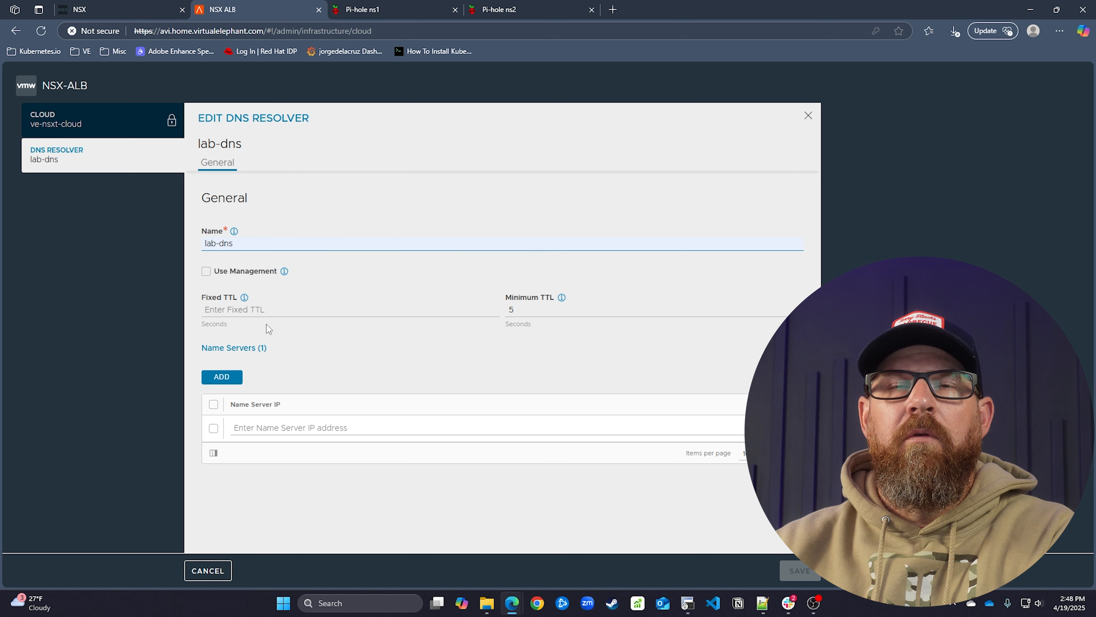
left_click(212, 278)
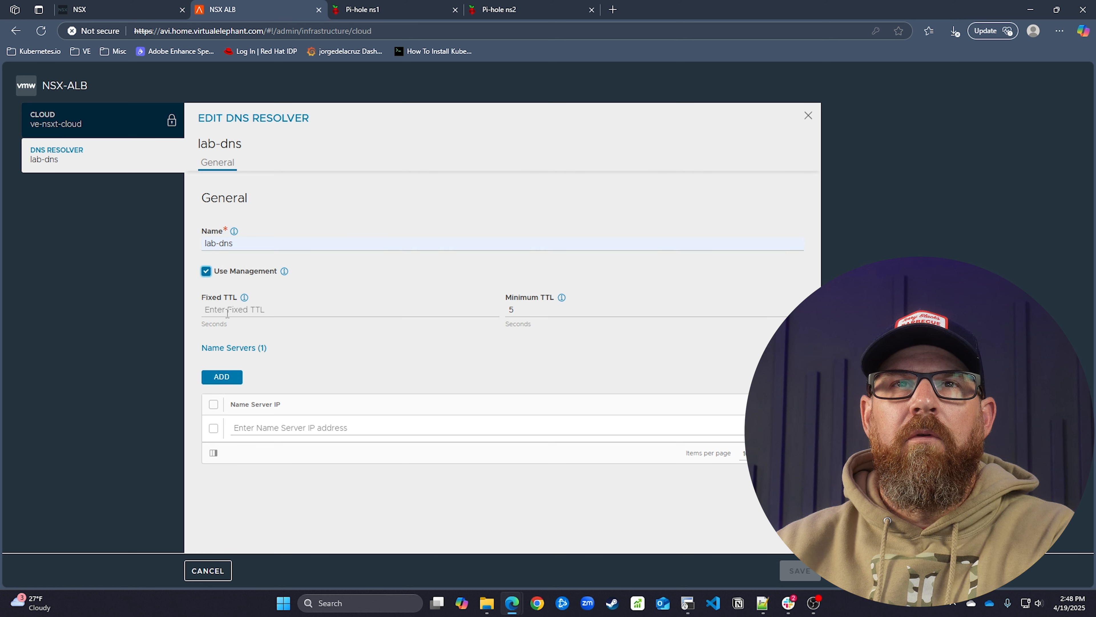
Enter name servers 10.1.10.11 and 10.1.10.12 and save the resolver
left_click(277, 428)
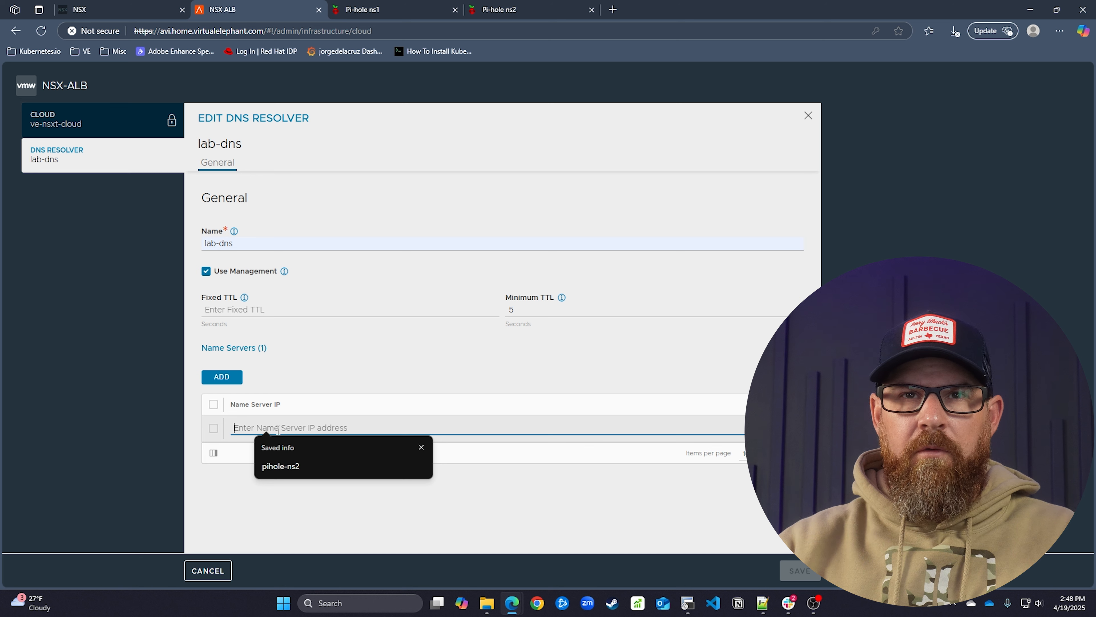
type("10.1.10.1")
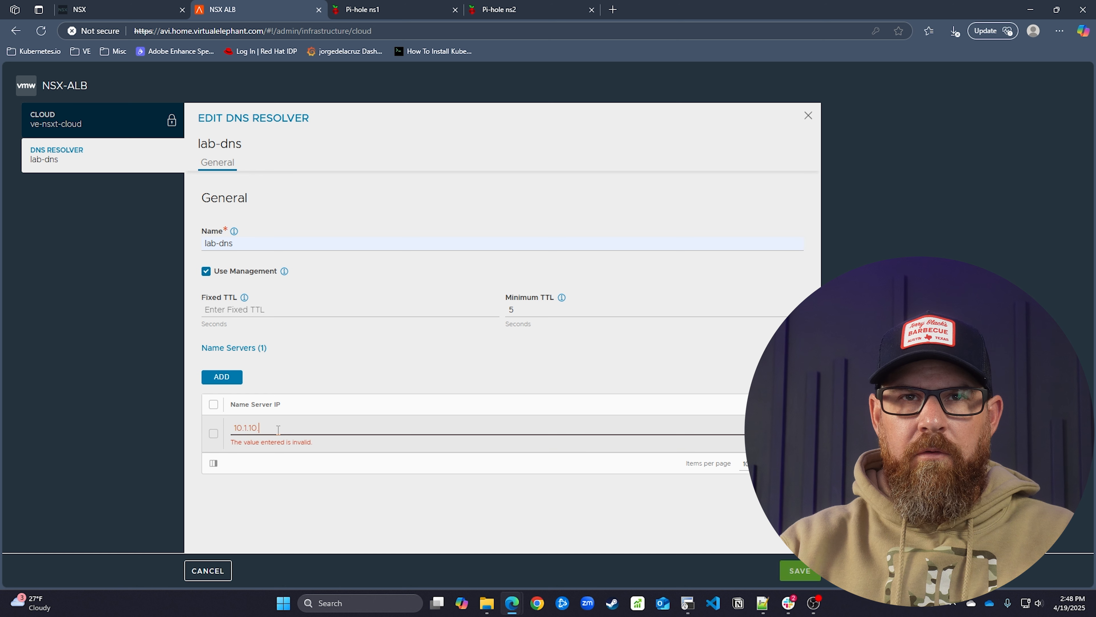
type("1")
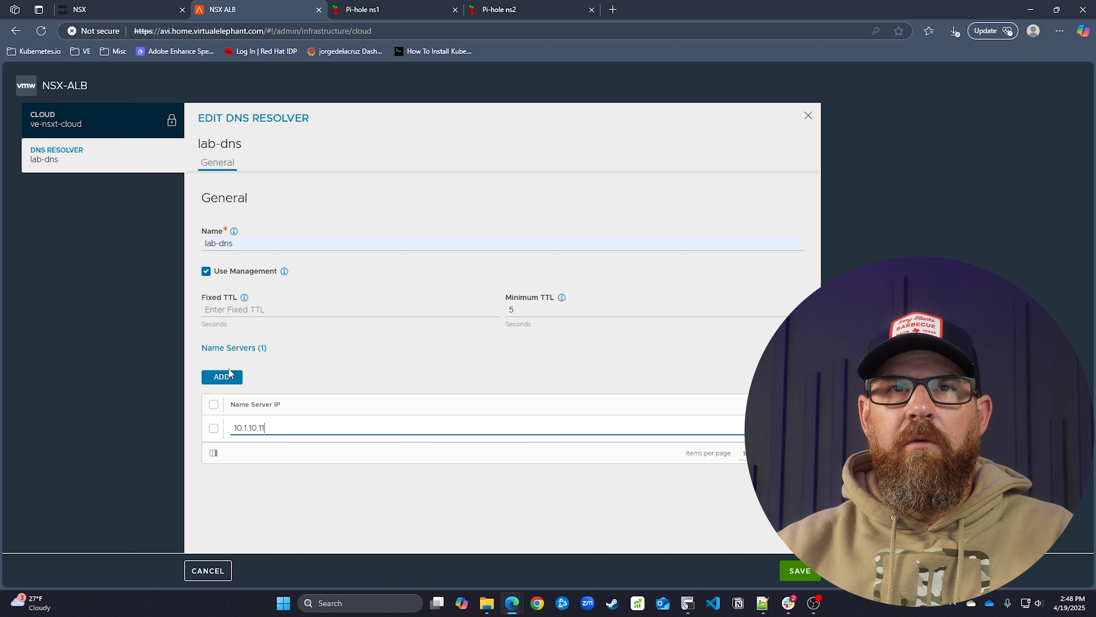
left_click(235, 377)
left_click(266, 453)
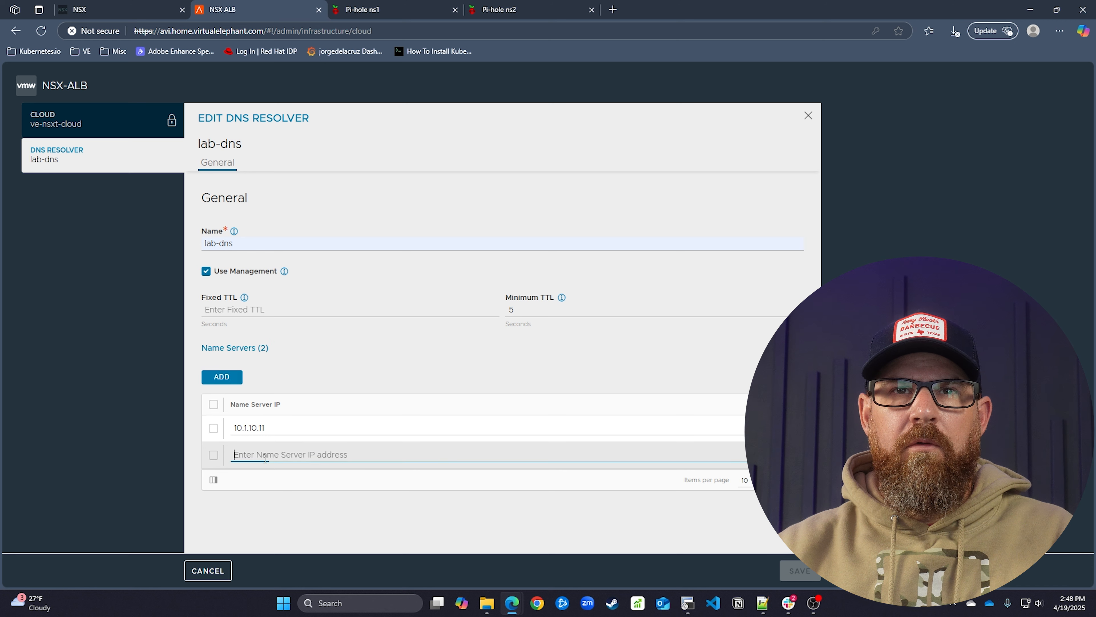
type("10.1.10.12")
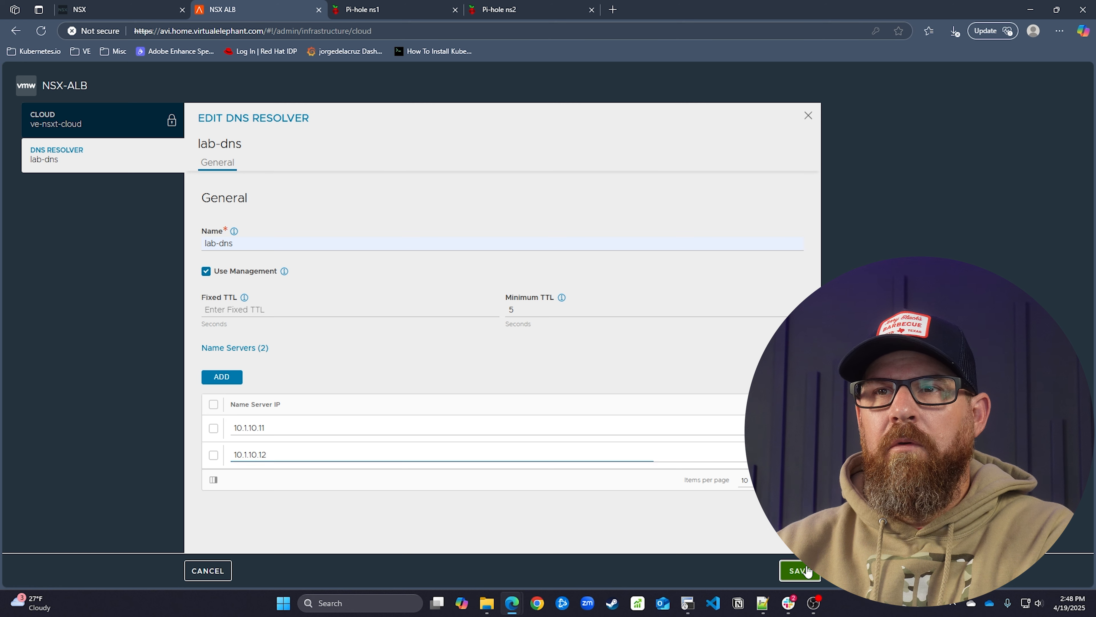
left_click(806, 570)
Save the New Cloud form so ve-nsxt-cloud appears beside Default-Cloud in the Clouds list
scroll(526, 287, "down", 6)
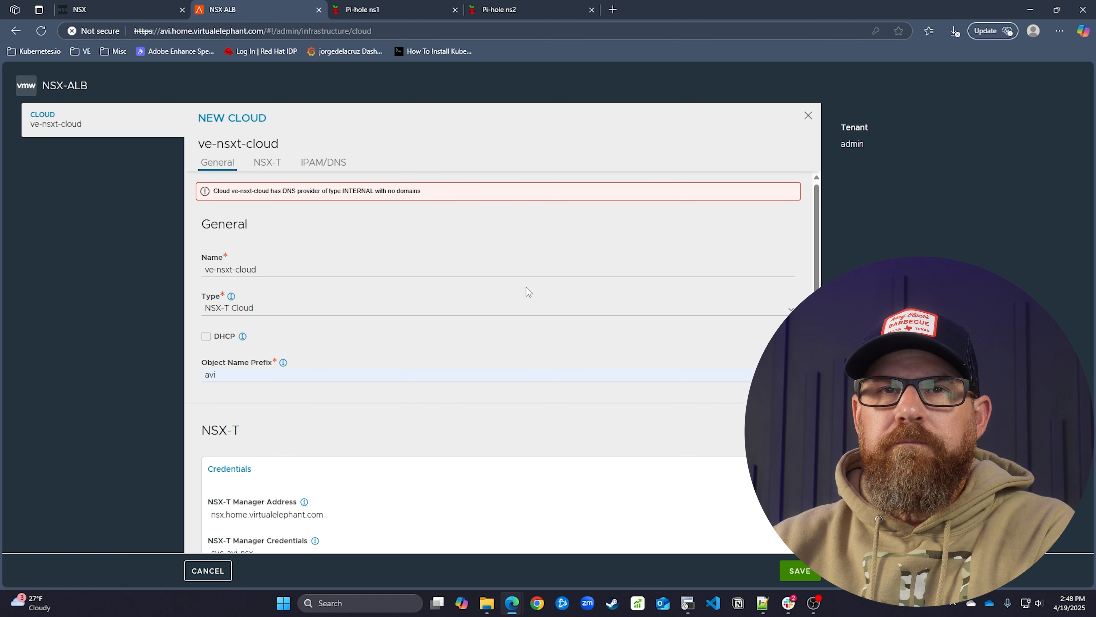
scroll(527, 290, "down", 10)
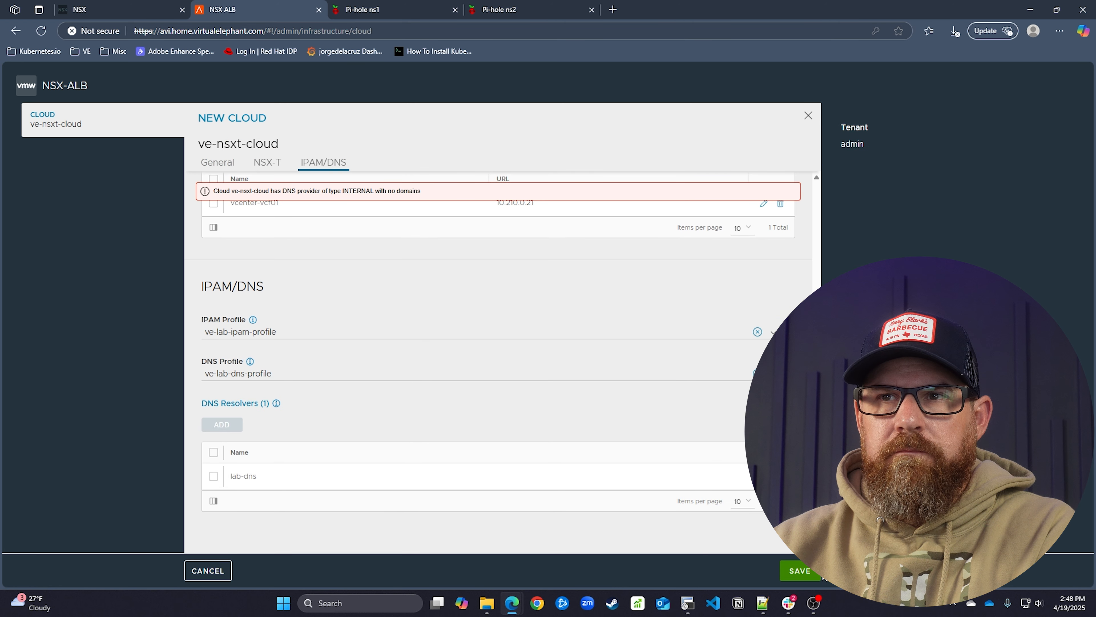
left_click(818, 575)
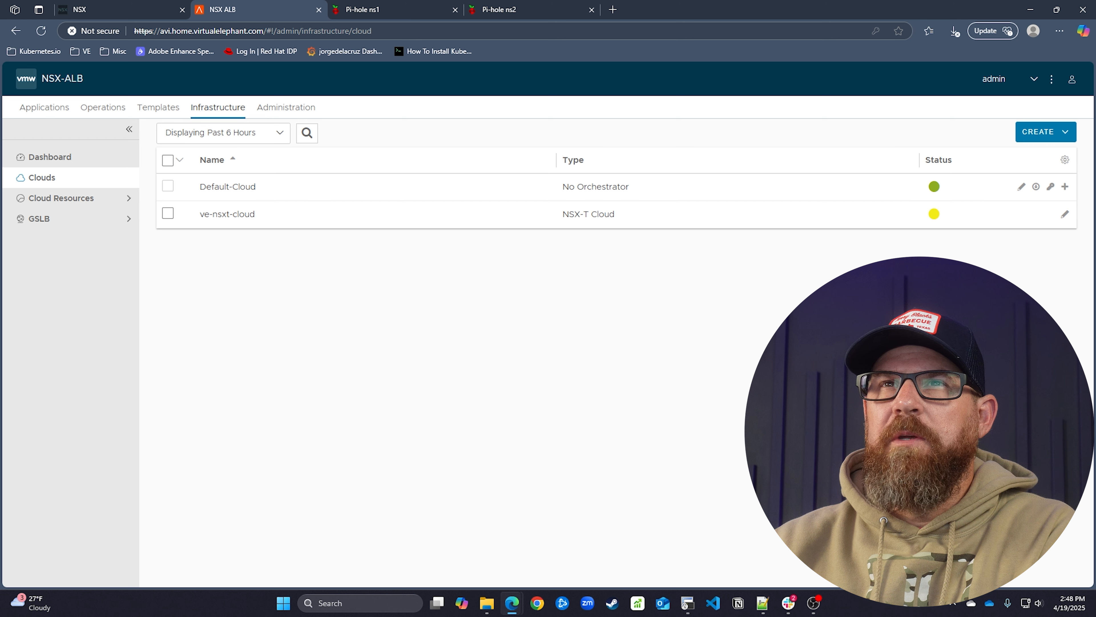
mouse_move(936, 215)
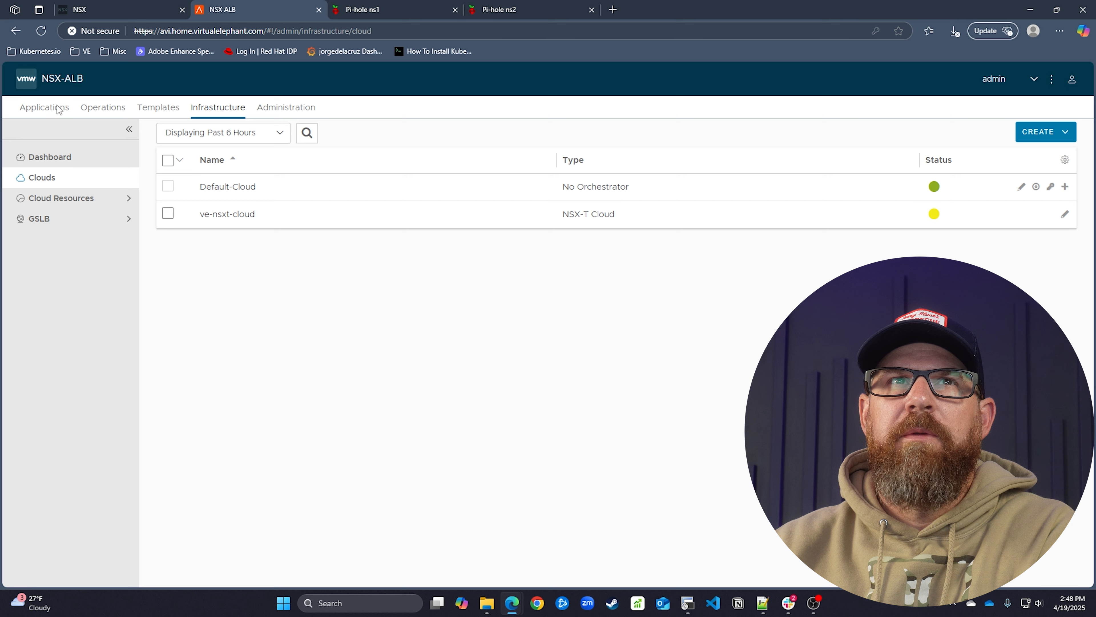
left_click(76, 200)
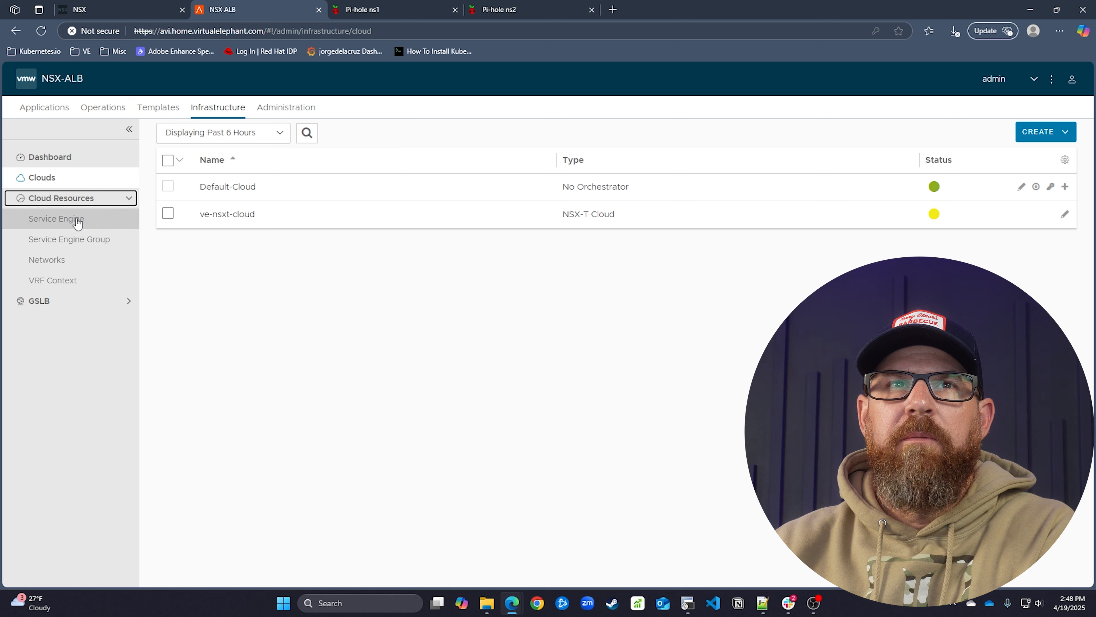
left_click(80, 265)
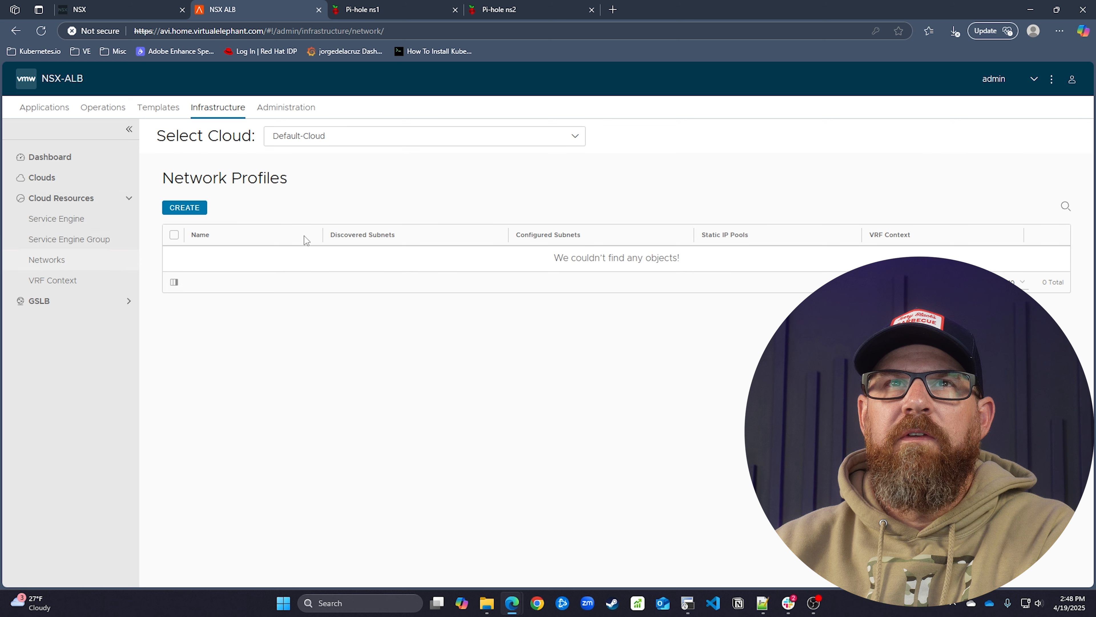
left_click(331, 145)
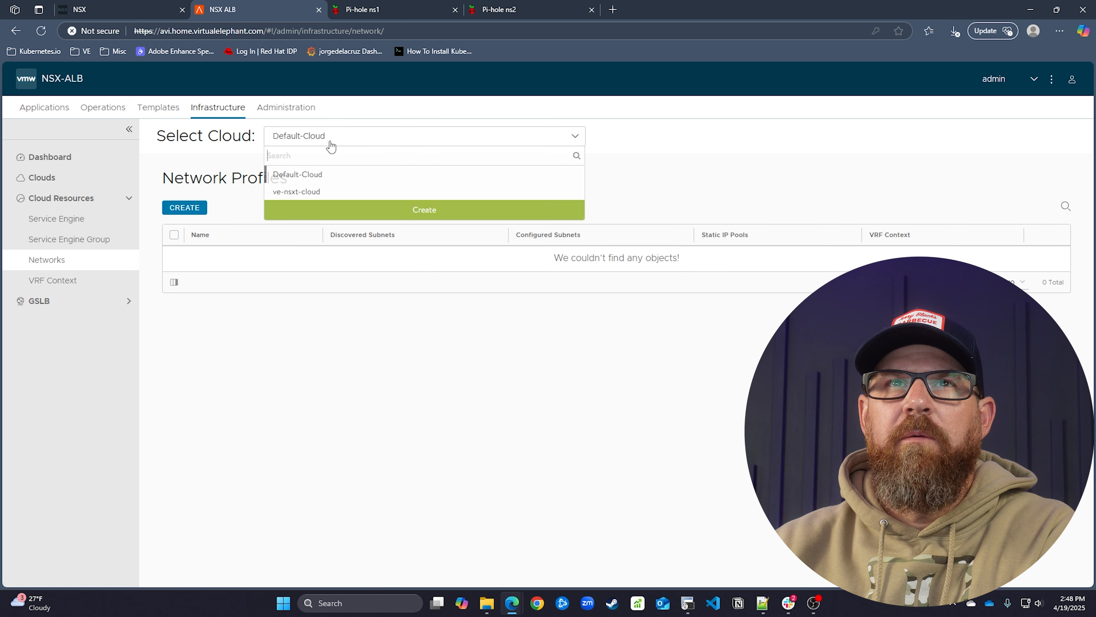
left_click(338, 193)
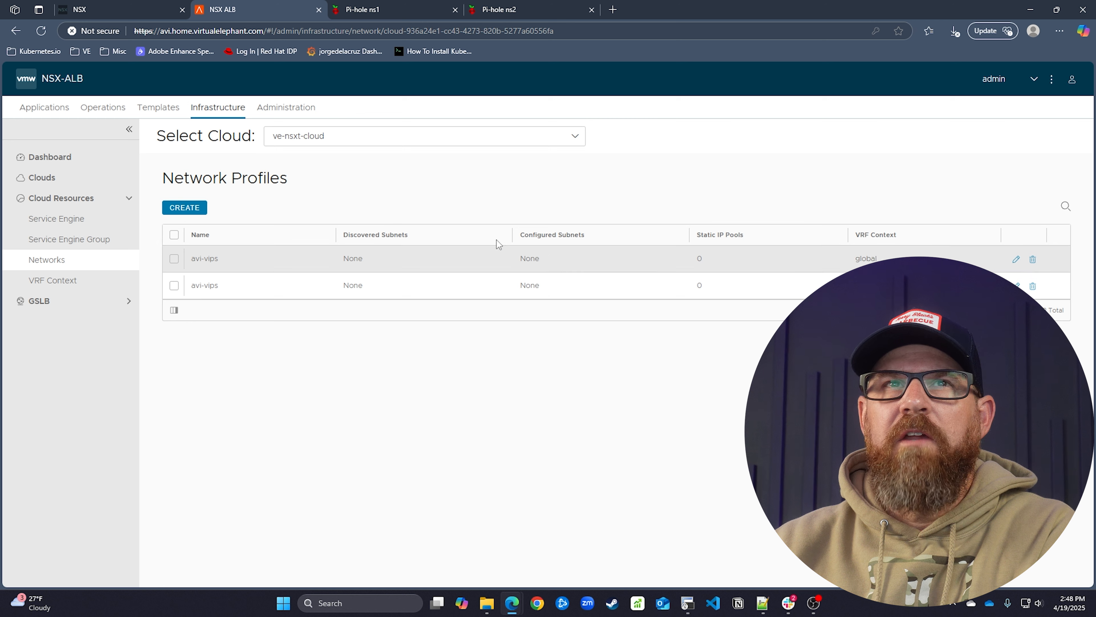
left_click(91, 177)
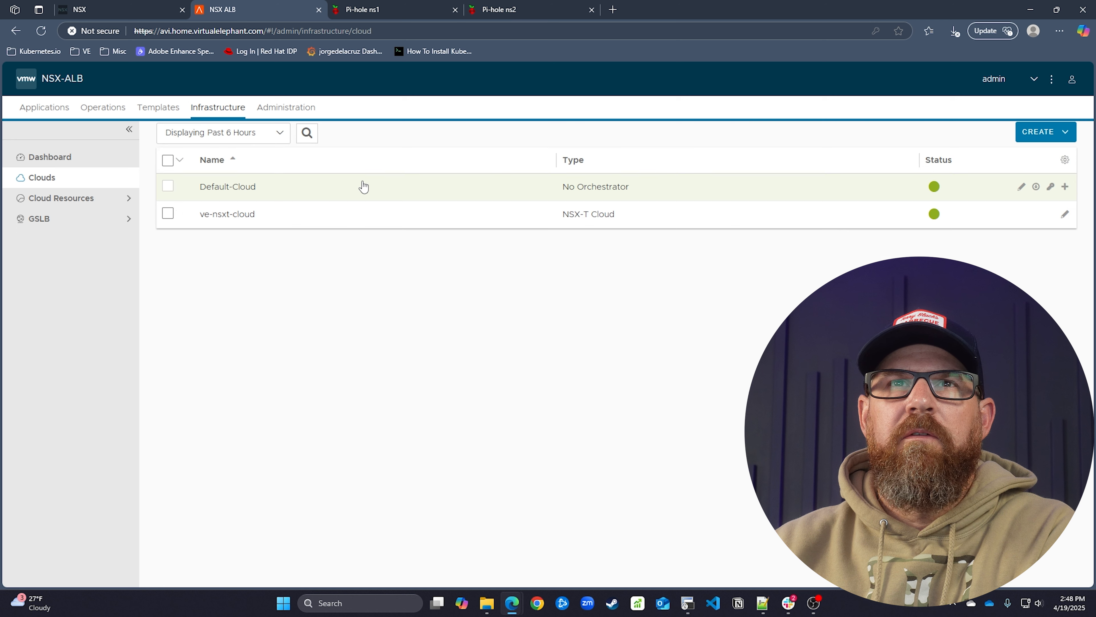
mouse_move(933, 213)
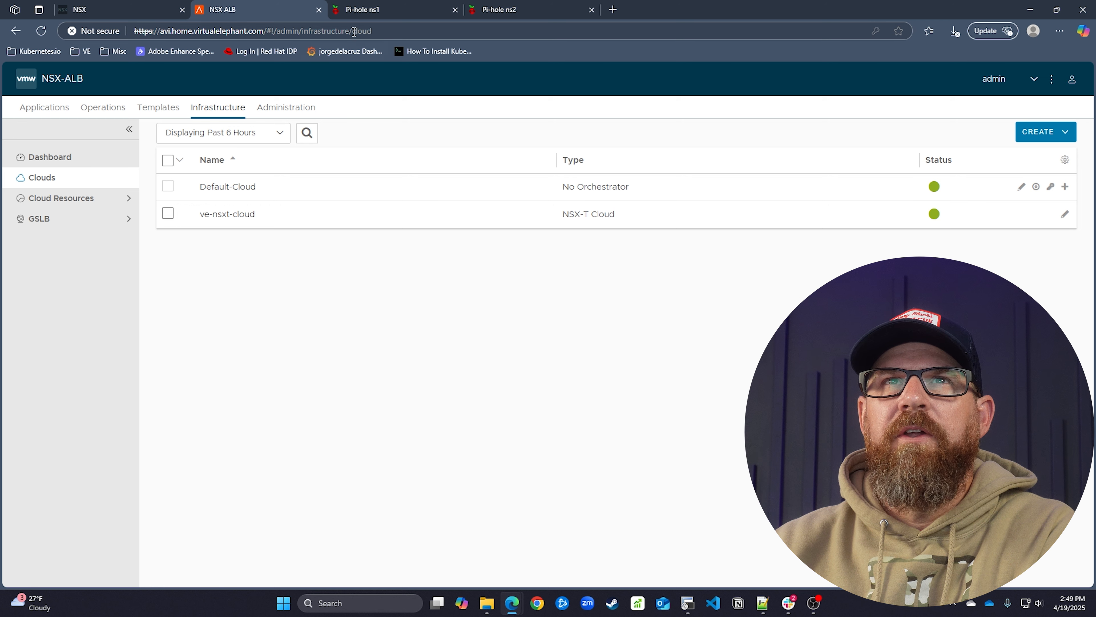
left_click(64, 10)
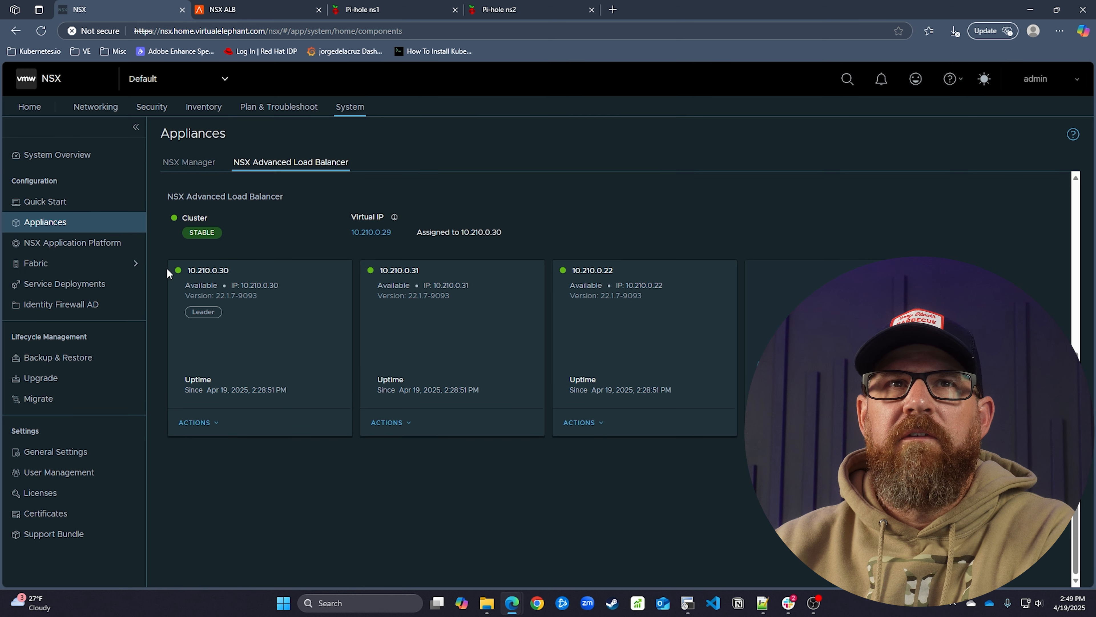
left_click(30, 107)
left_click(96, 107)
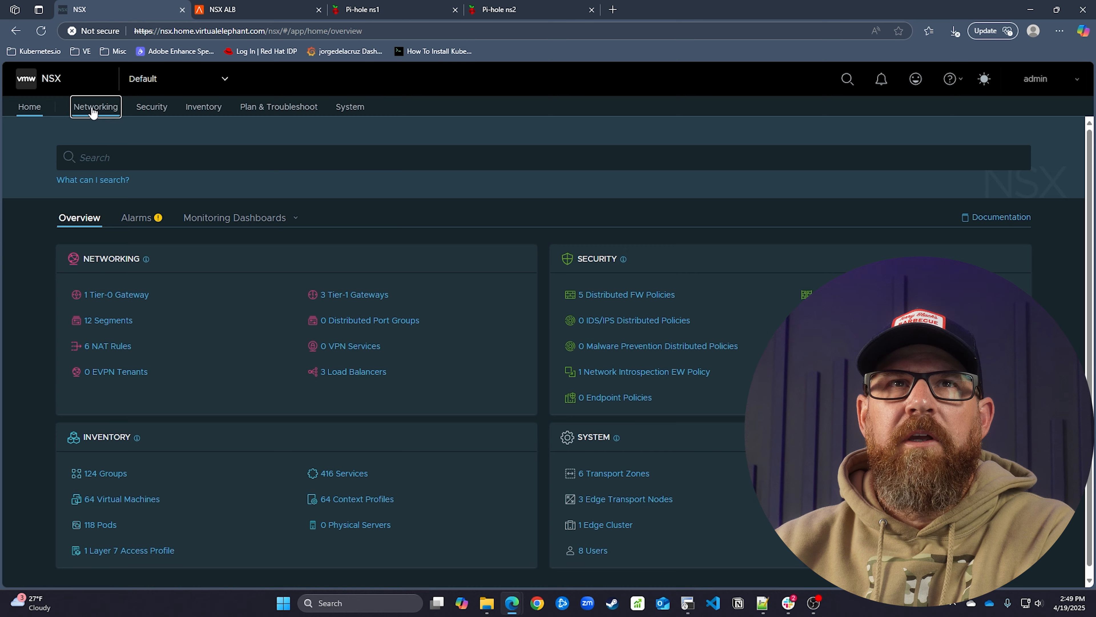
left_click(35, 178)
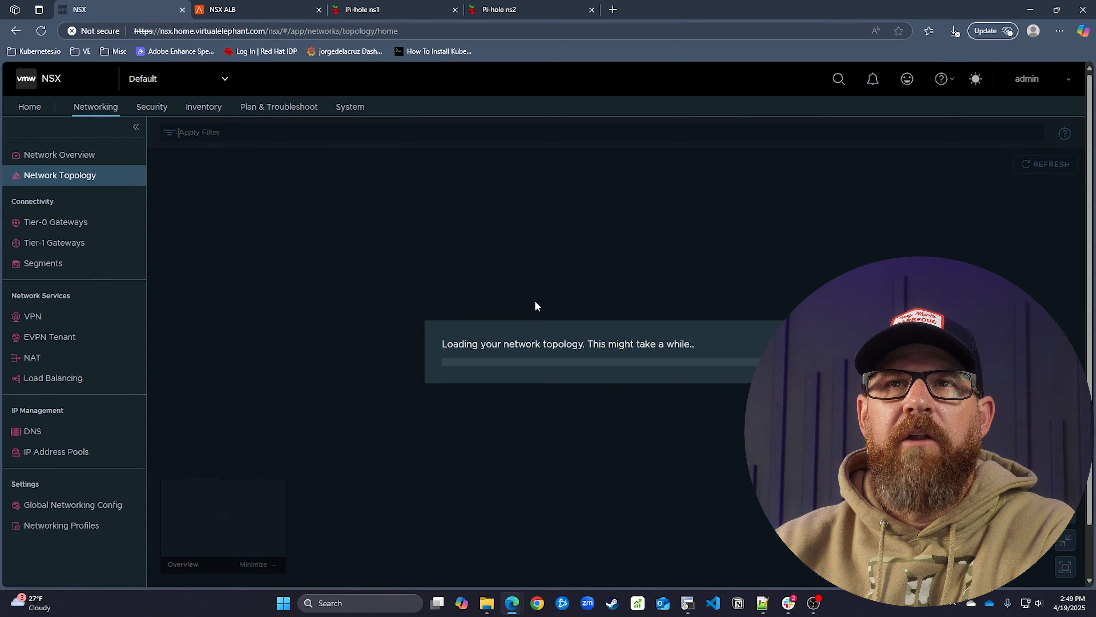
scroll(637, 396, "up", 3)
left_click_drag(696, 442, 688, 382)
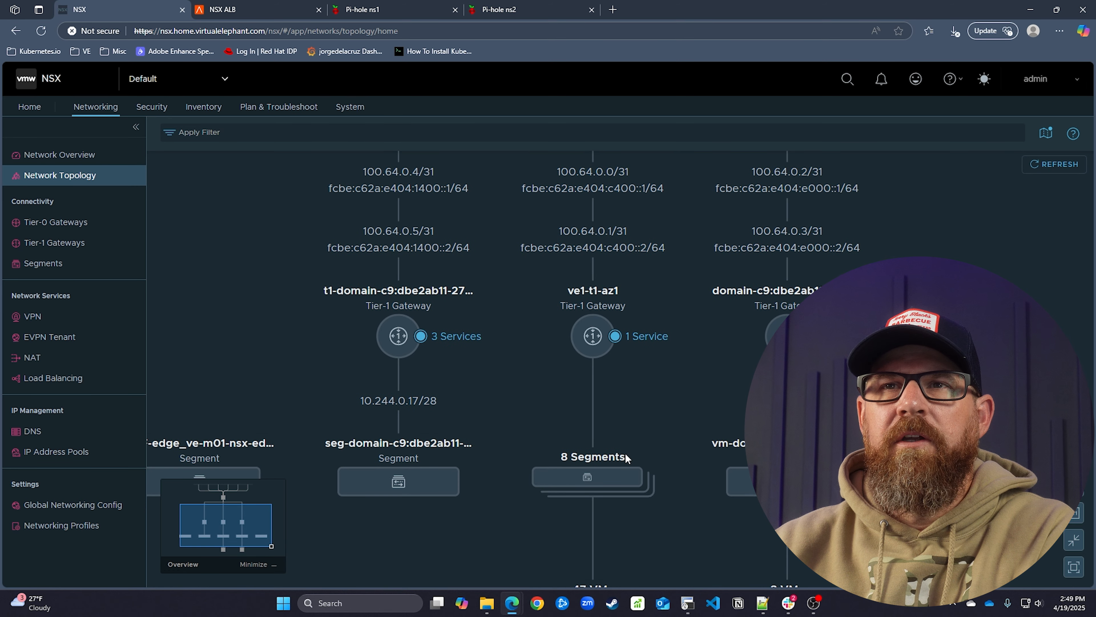
left_click(588, 476)
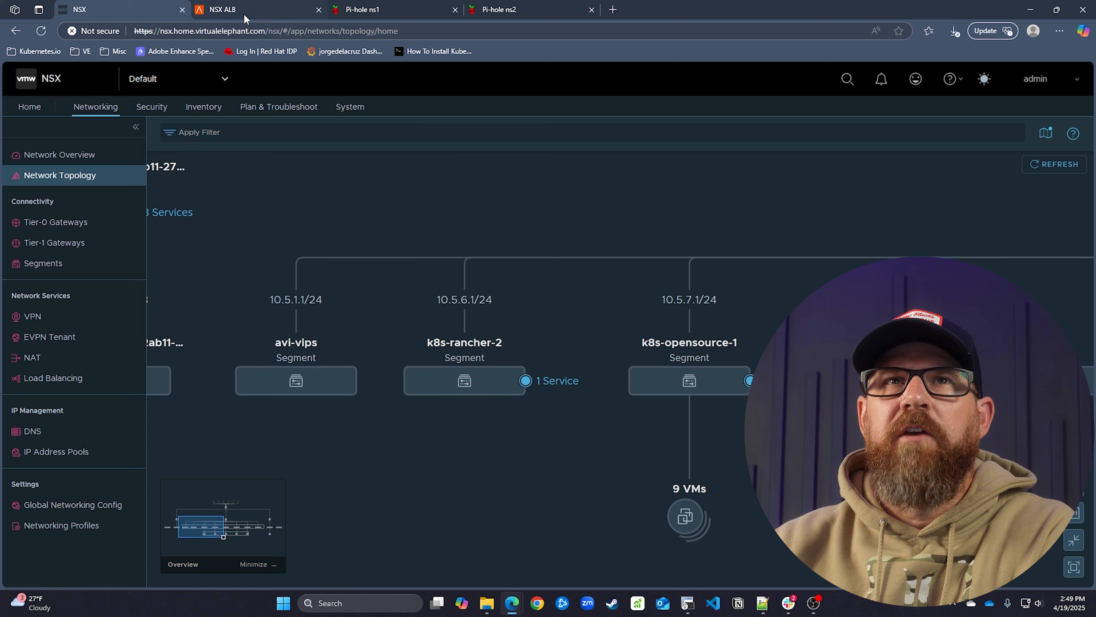
left_click(222, 10)
List ve-nsxt-cloud's networks under Cloud Resources > Networks and edit the first avi-vips entry
left_click(92, 198)
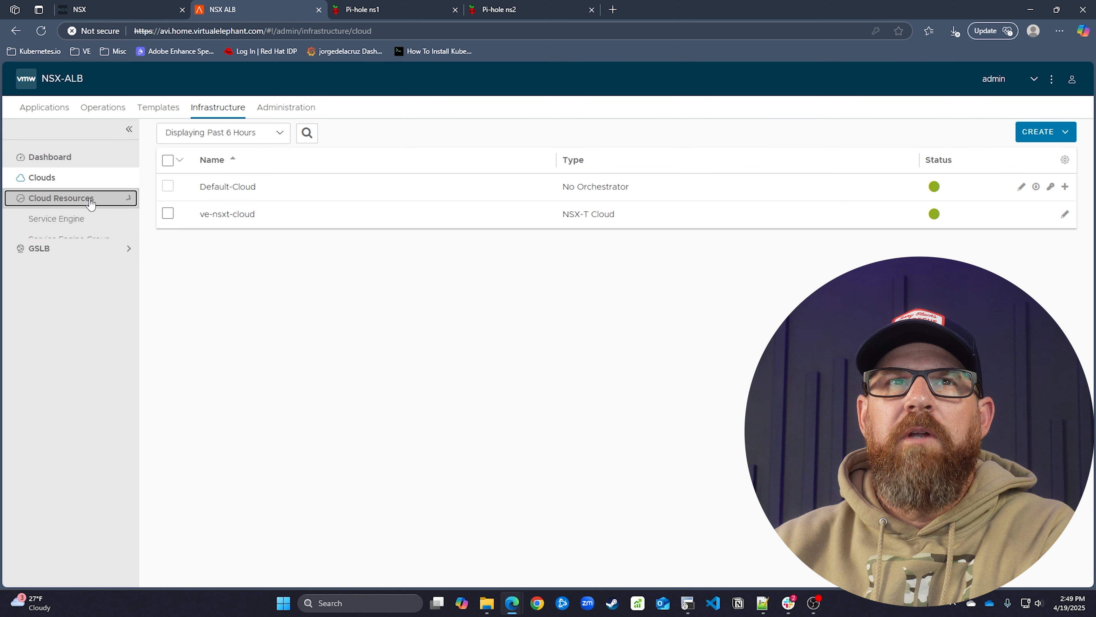
left_click(98, 259)
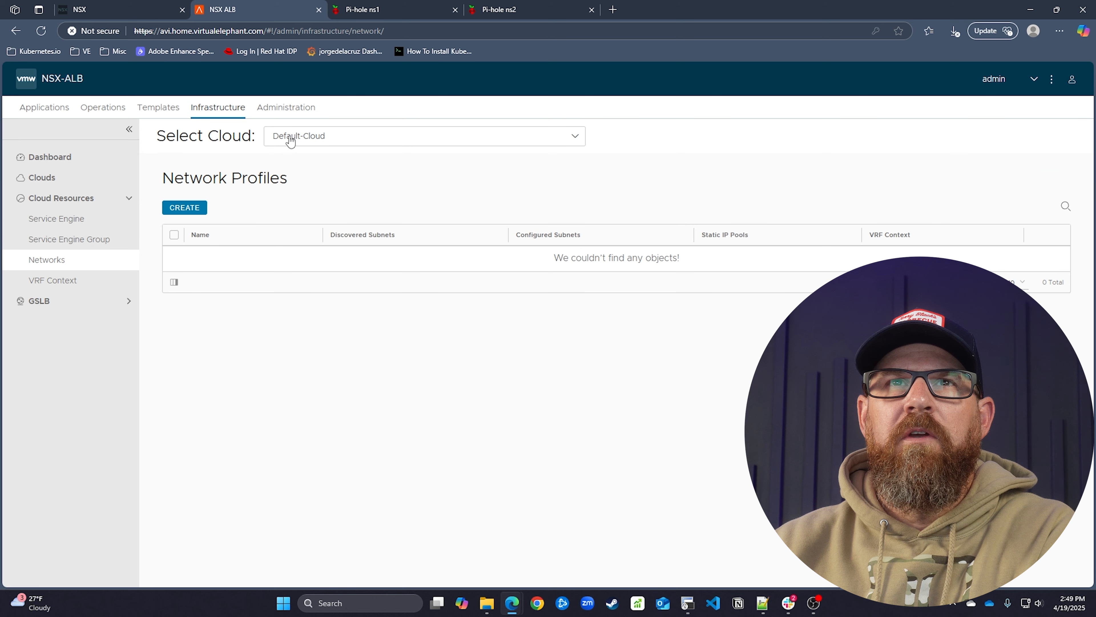
left_click(286, 137)
left_click(305, 192)
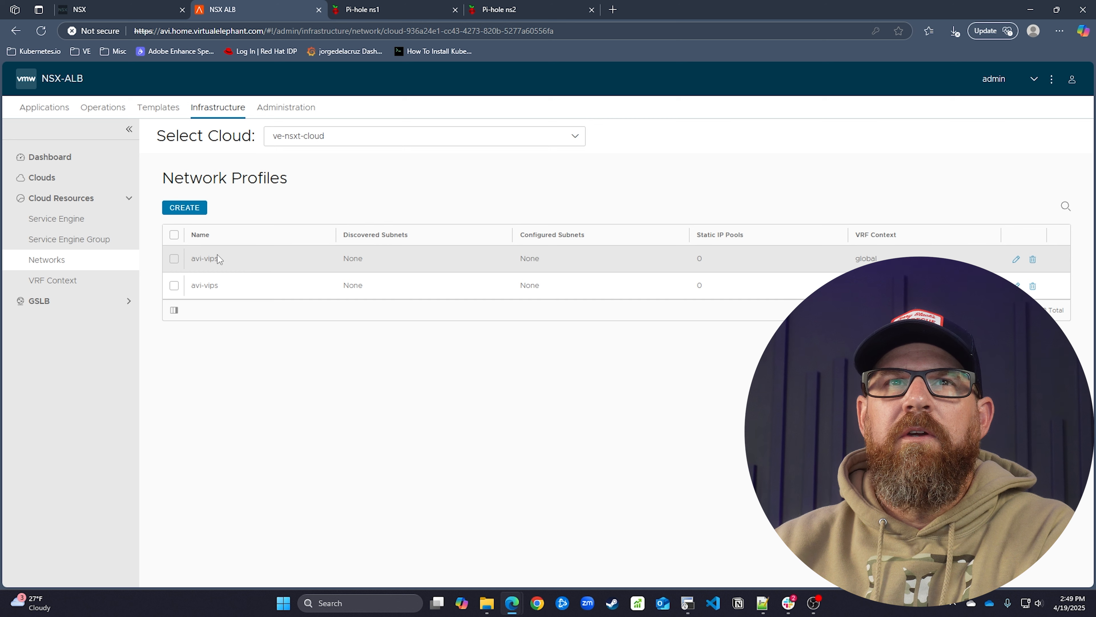
left_click(1015, 260)
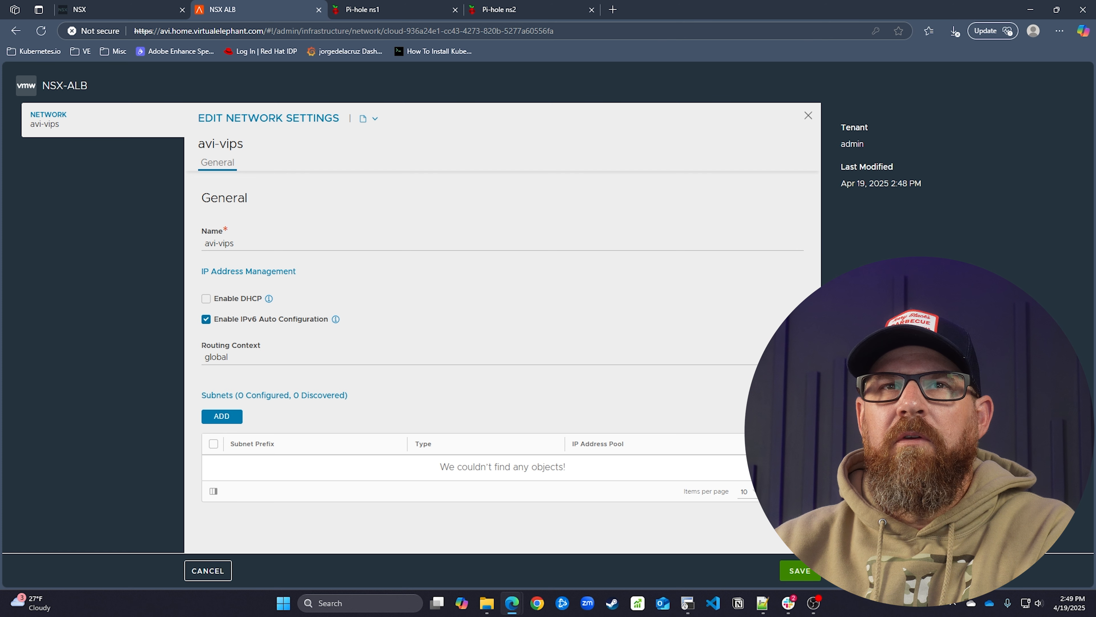
Add subnet 10.5.1.0/24 with a suggested static range of 10.5.1.151-10.5.1.175
left_click(218, 416)
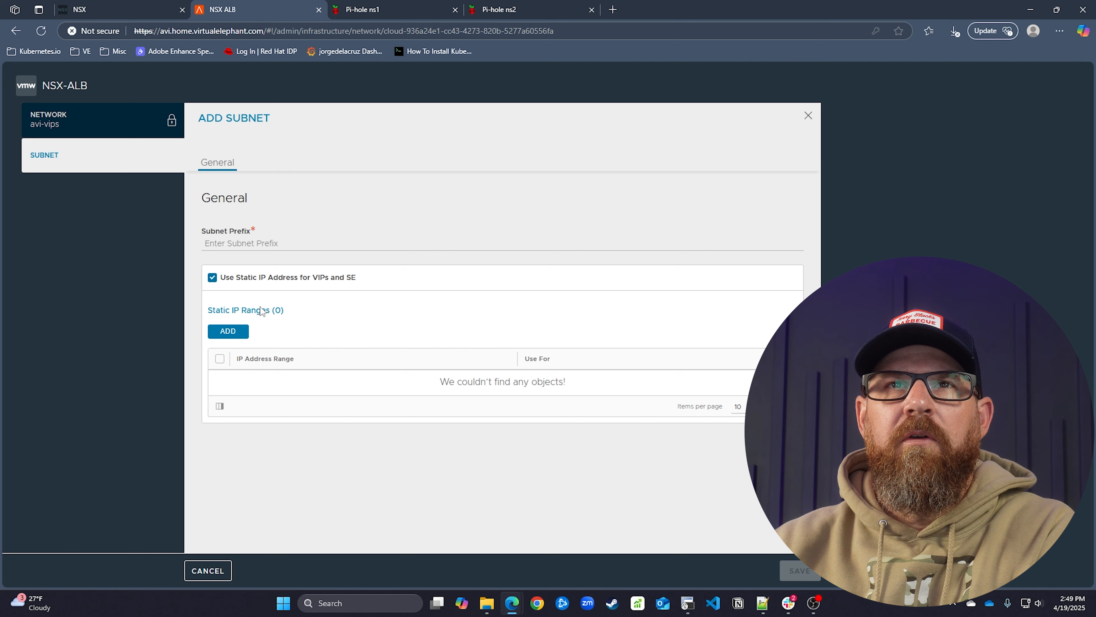
left_click(250, 244)
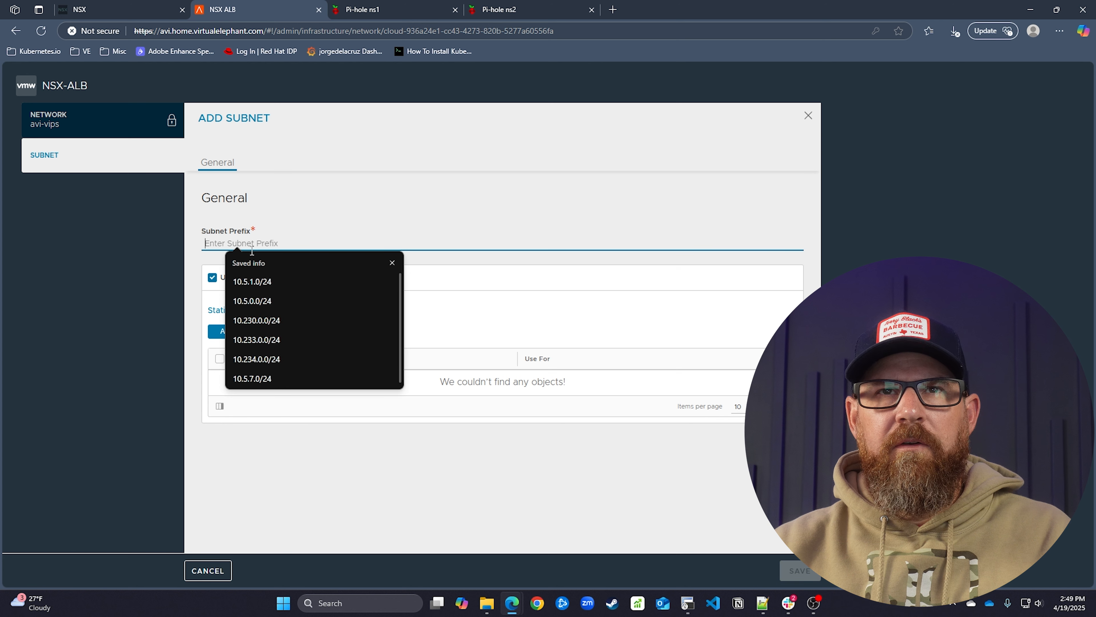
left_click(275, 283)
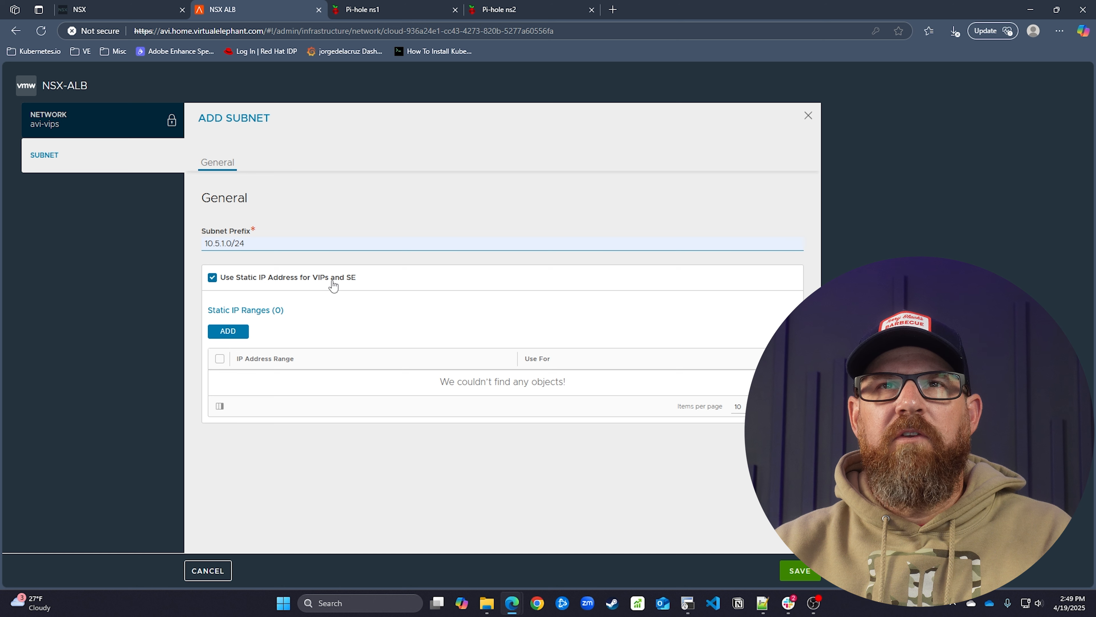
left_click(240, 333)
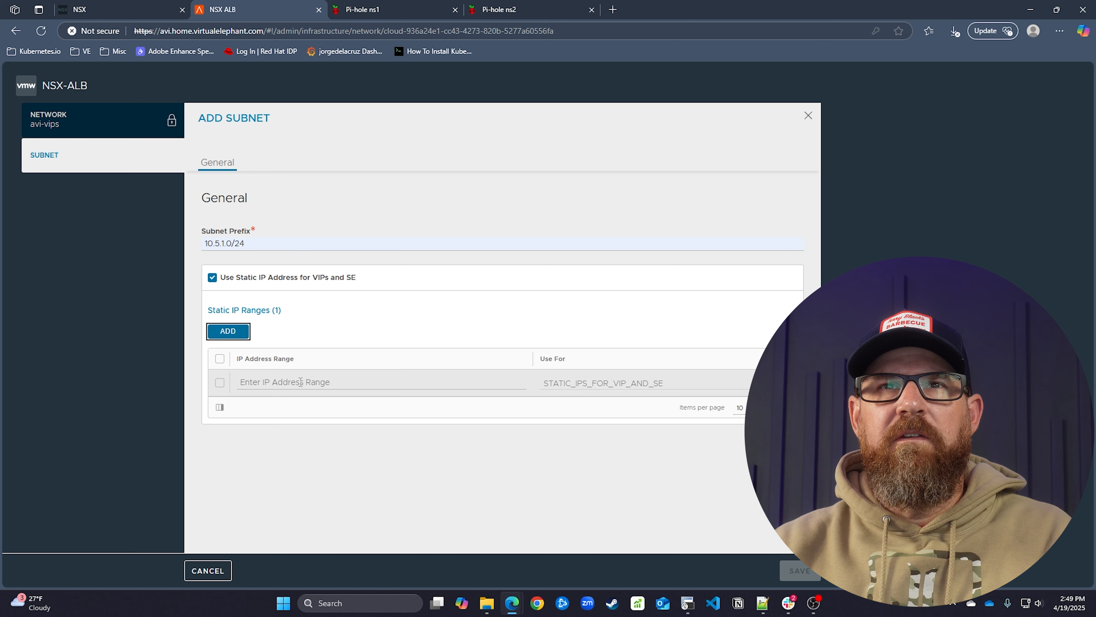
left_click(298, 382)
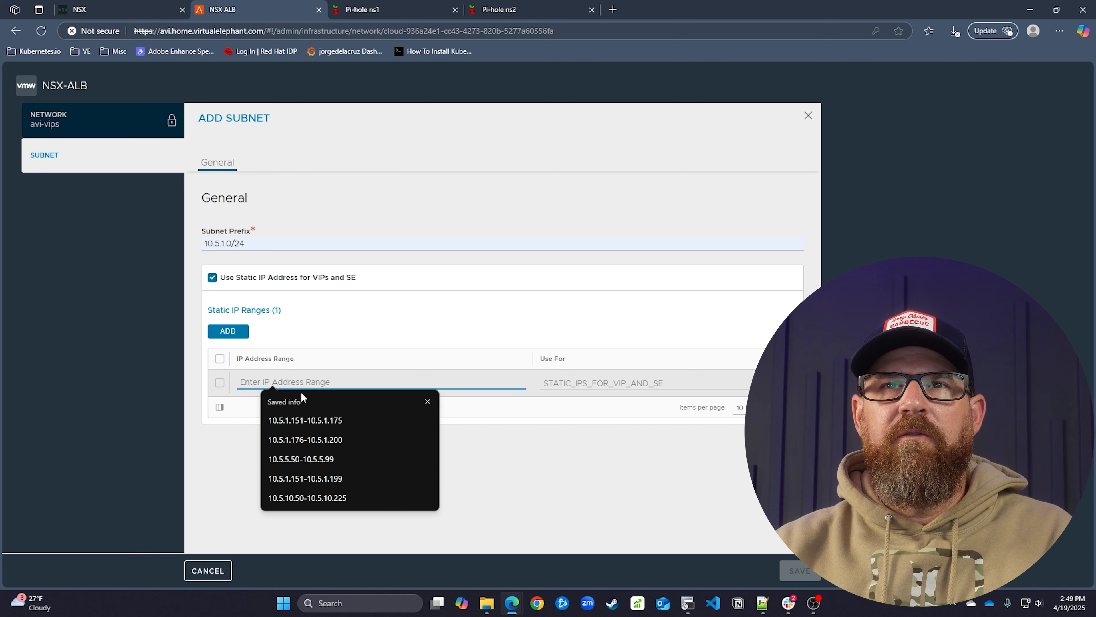
left_click(320, 418)
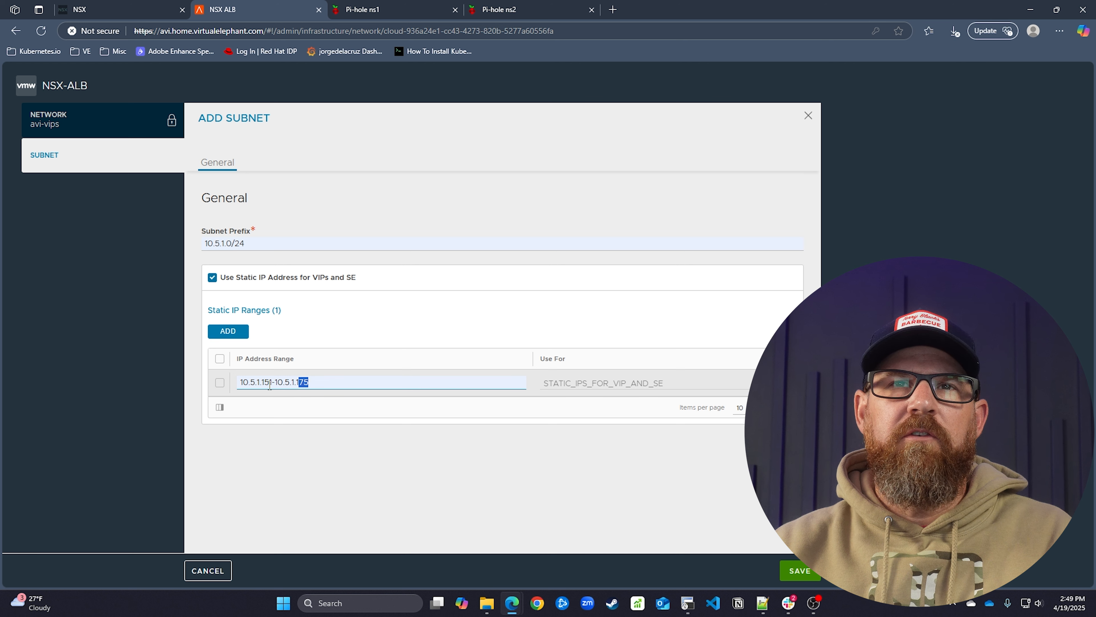
Change the static range to 10.5.1.10-10.5.1.119 and confirm the subnet
left_click_drag(264, 381, 272, 382)
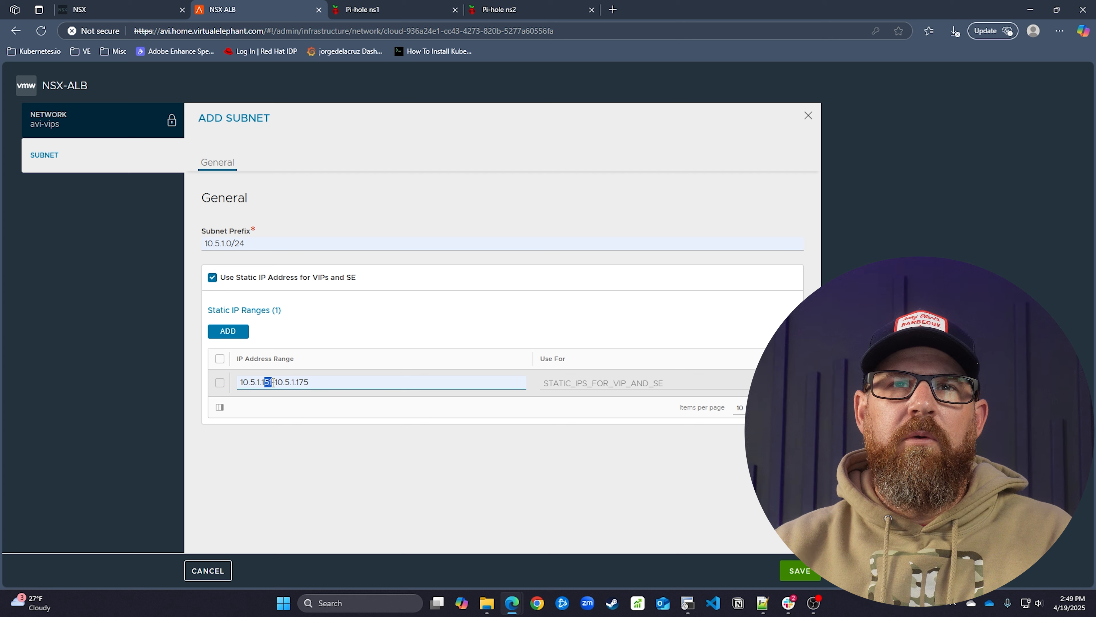
type("00")
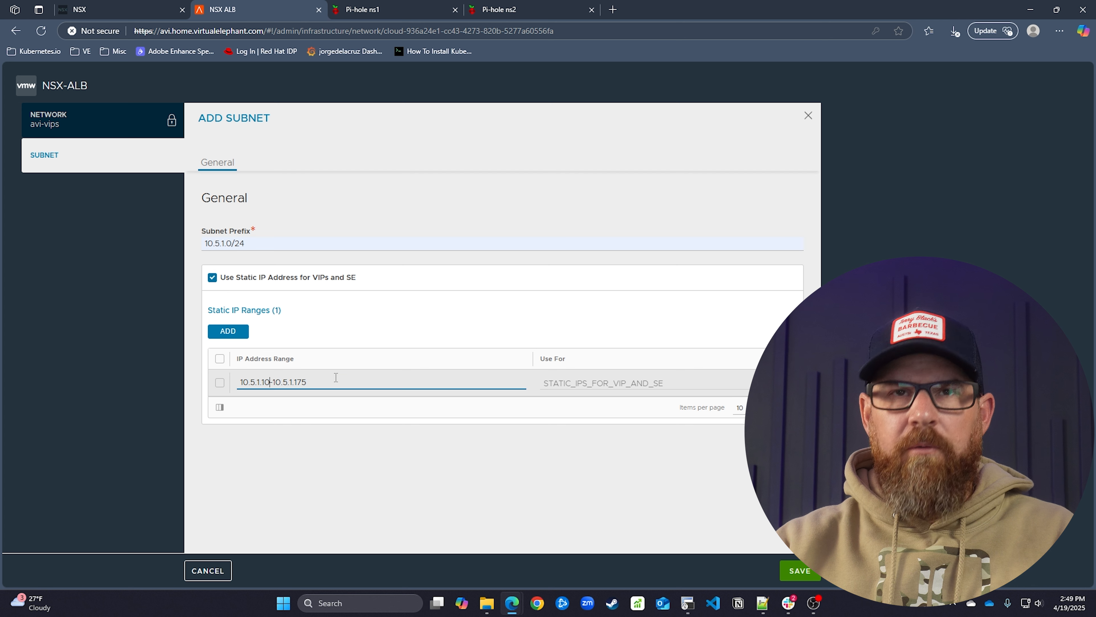
key("BackSpace")
key("BackSpace")
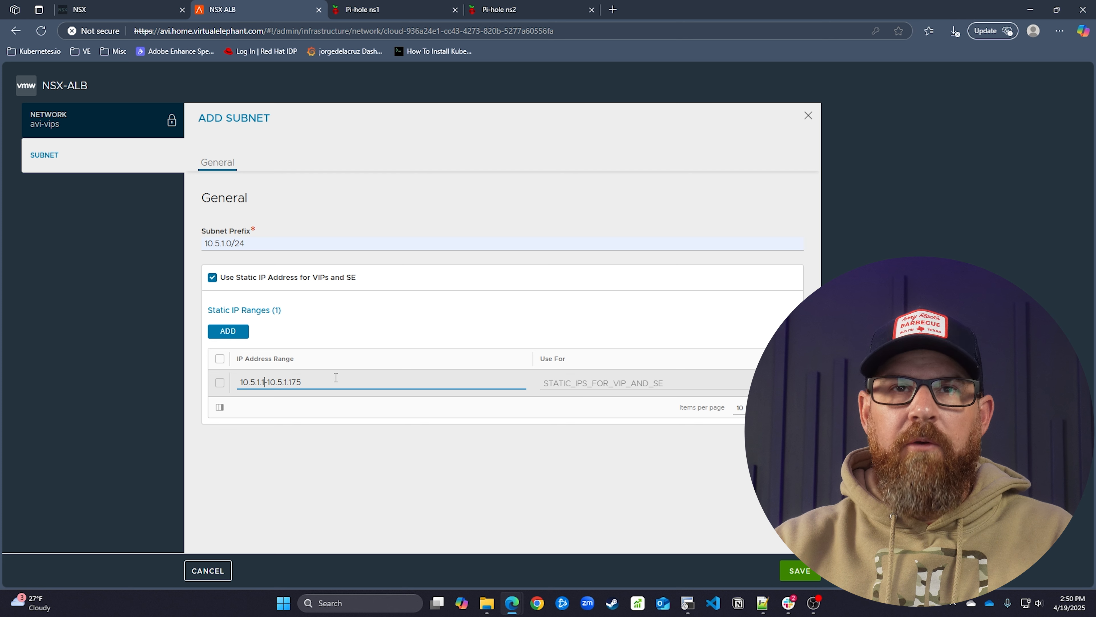
type("0")
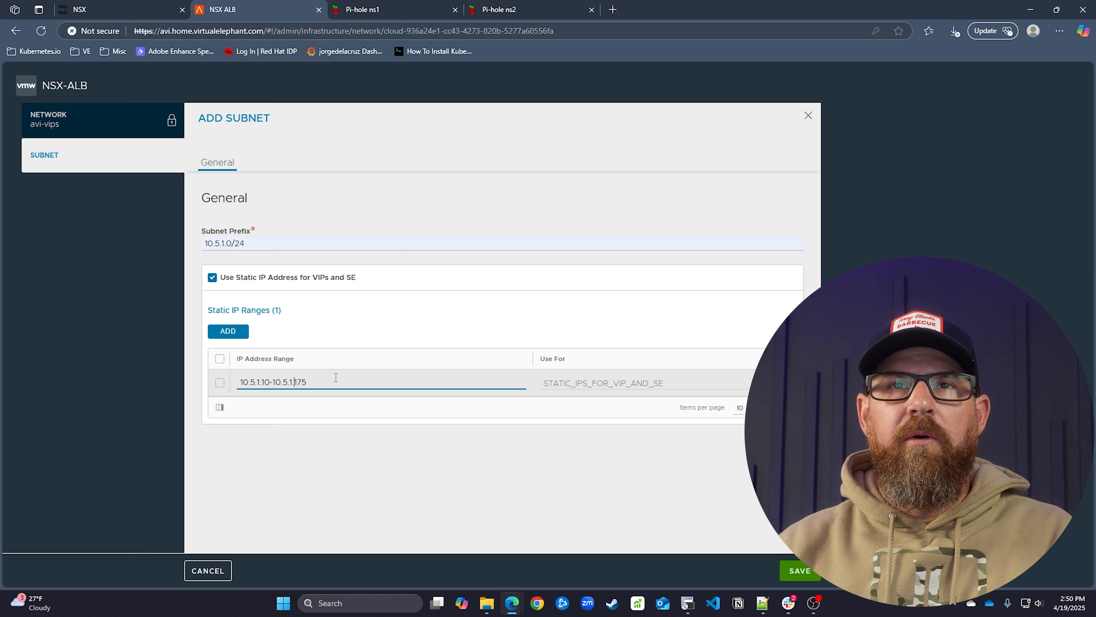
key("BackSpace")
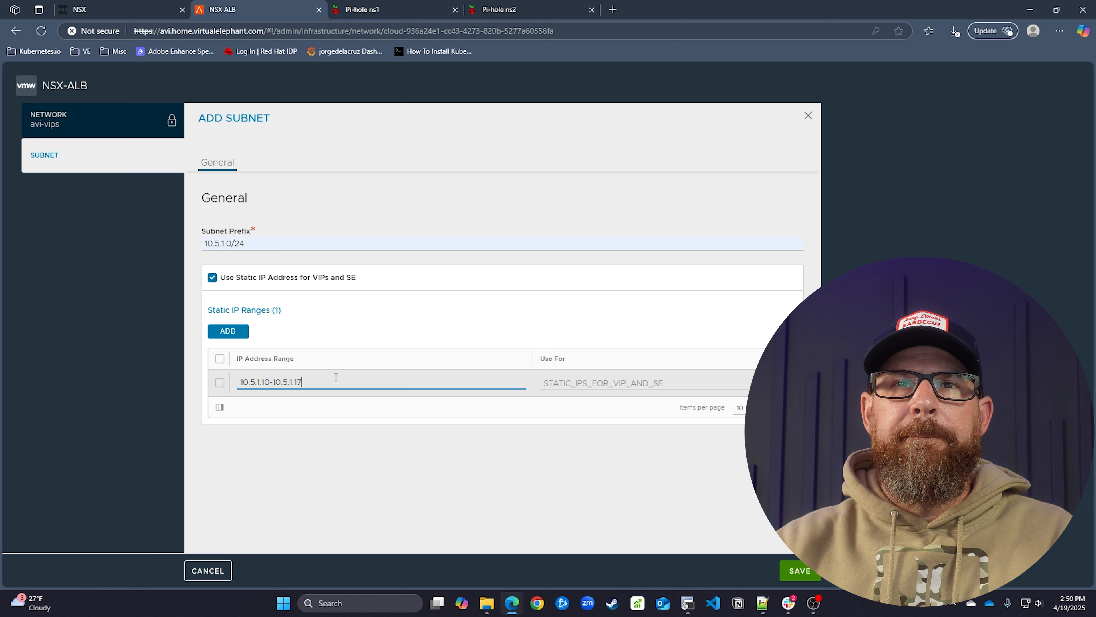
type("119")
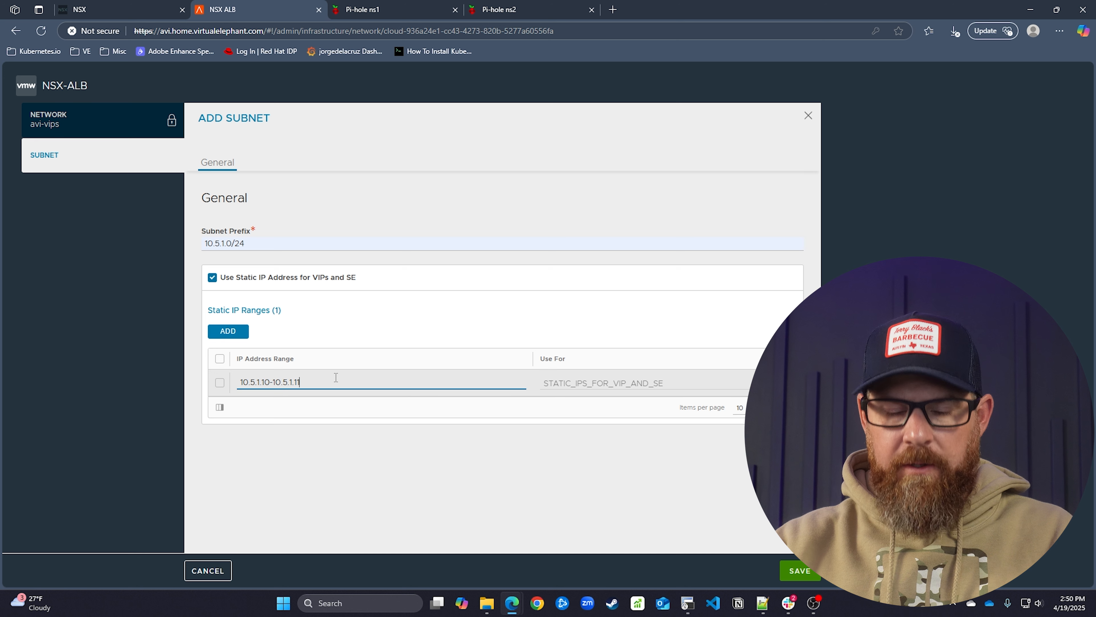
key("BackSpace")
key("BackSpace")
type("9")
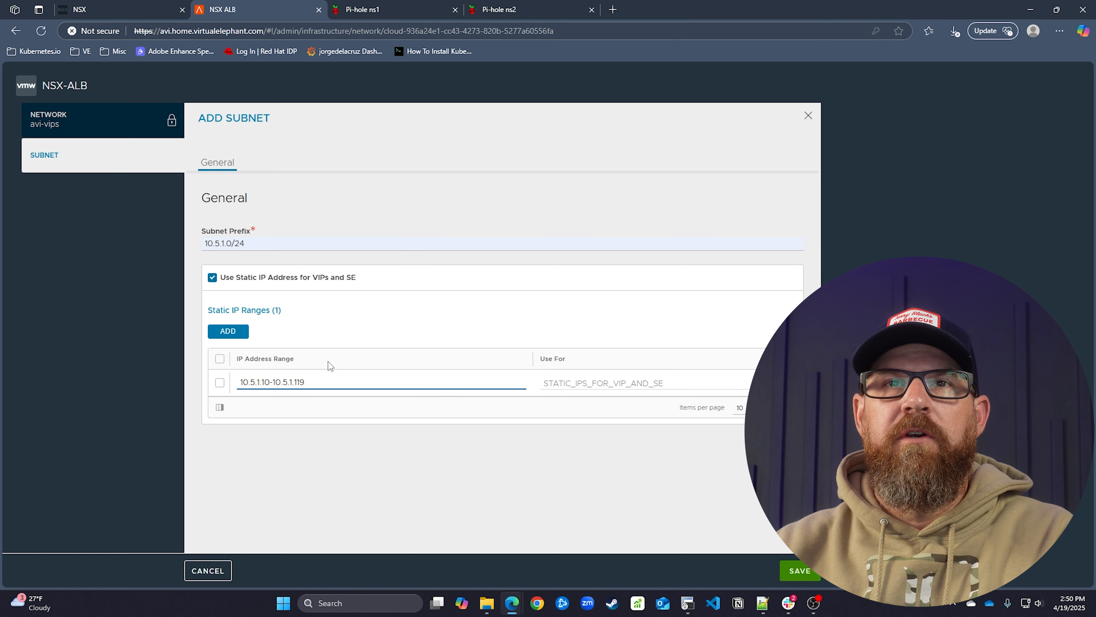
left_click(799, 570)
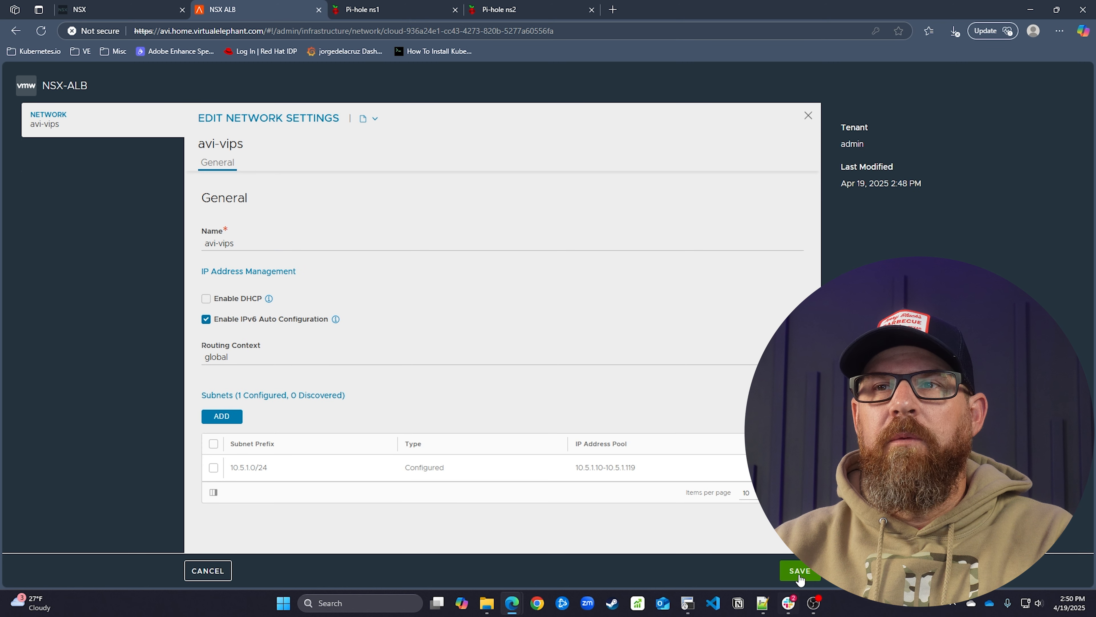
Save the first avi-vips network and give the second avi-vips subnet 10.5.1.0/24
left_click(799, 570)
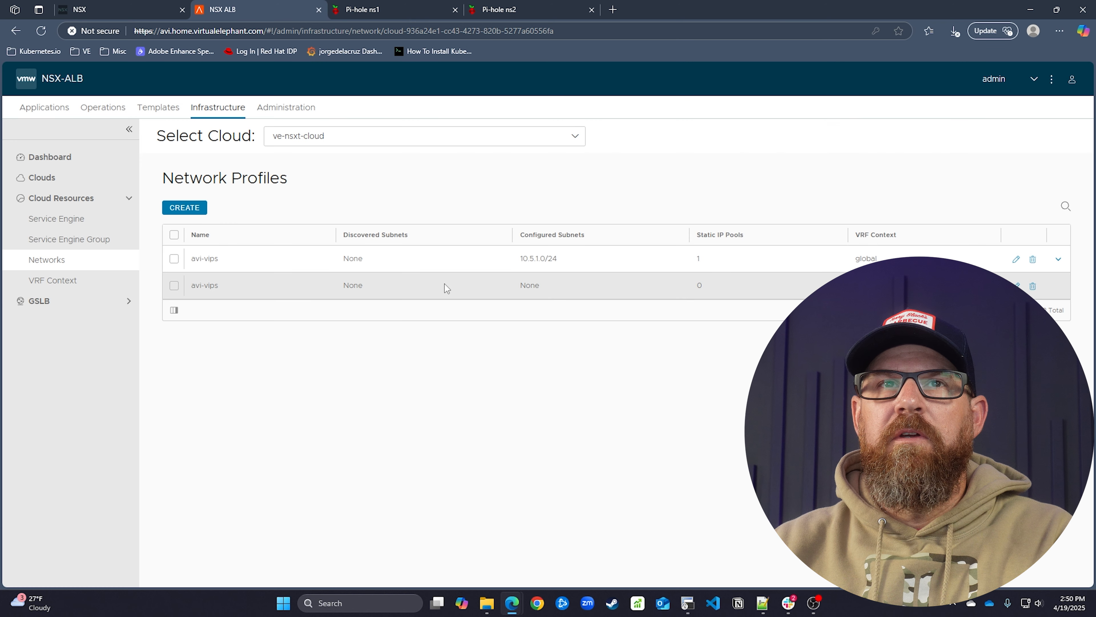
left_click(1016, 285)
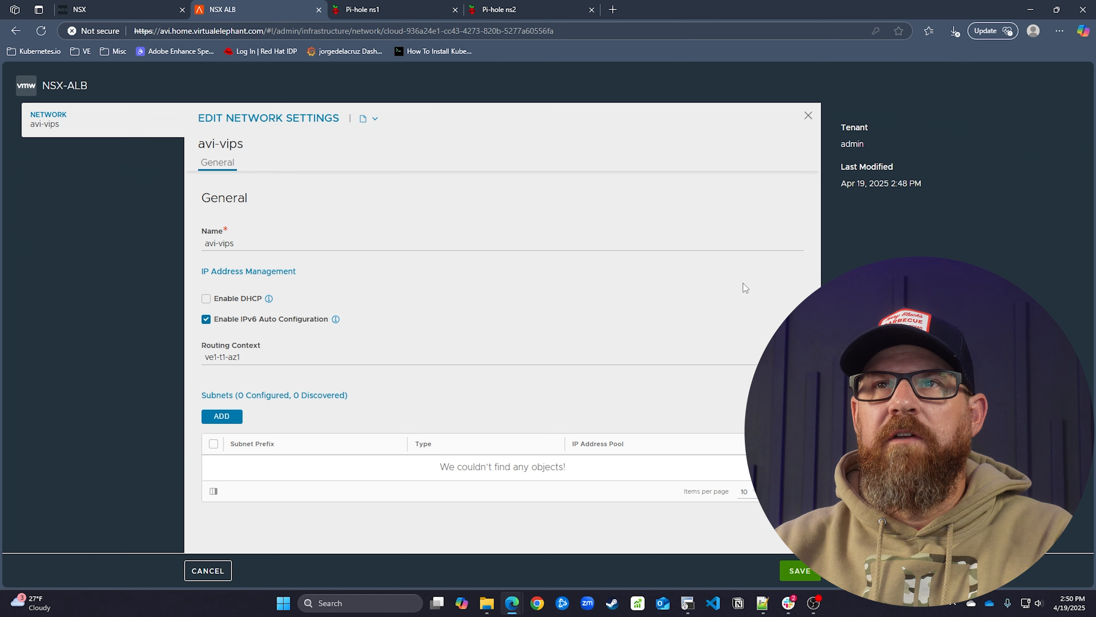
left_click(235, 425)
left_click(251, 243)
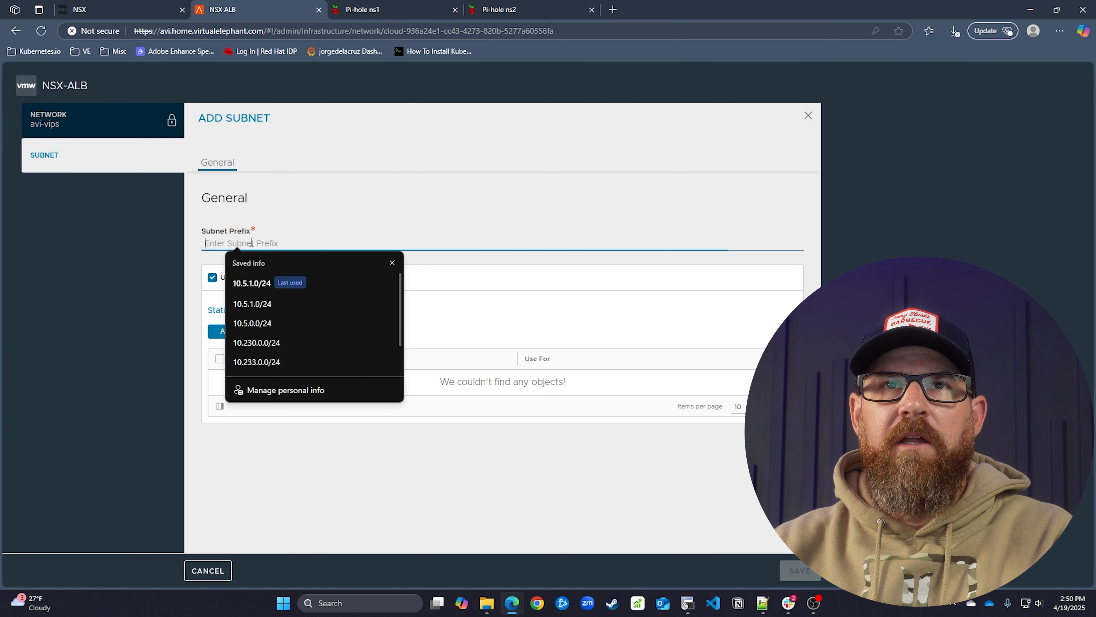
left_click(256, 283)
Add a static IP range starting at 10.5.1.120, confirm the subnet, and save the network
left_click(227, 331)
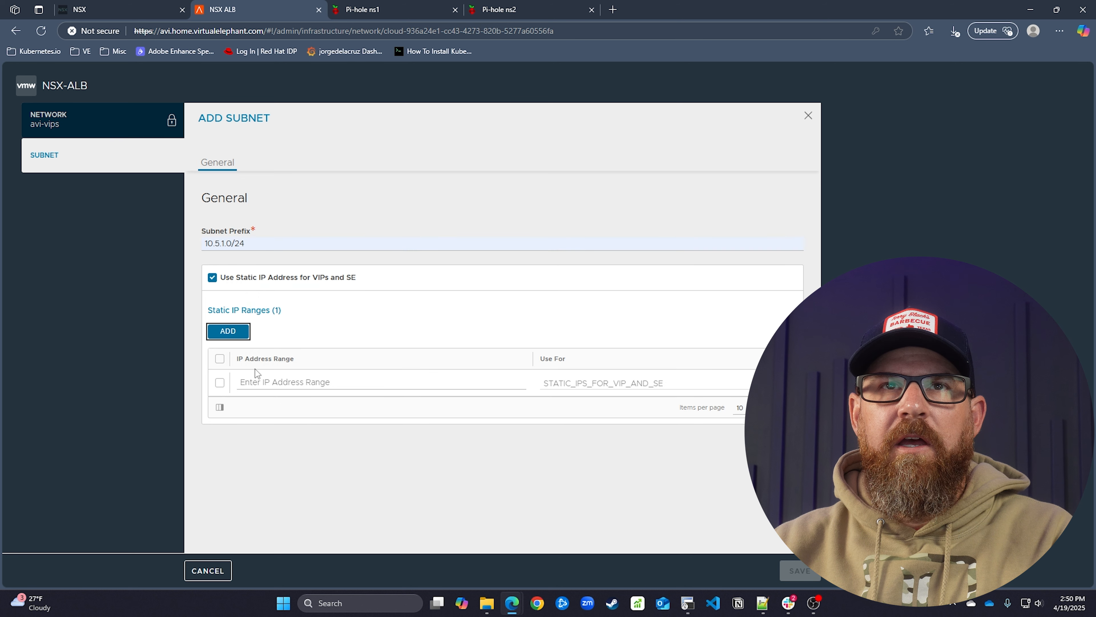
left_click(253, 380)
type("10.")
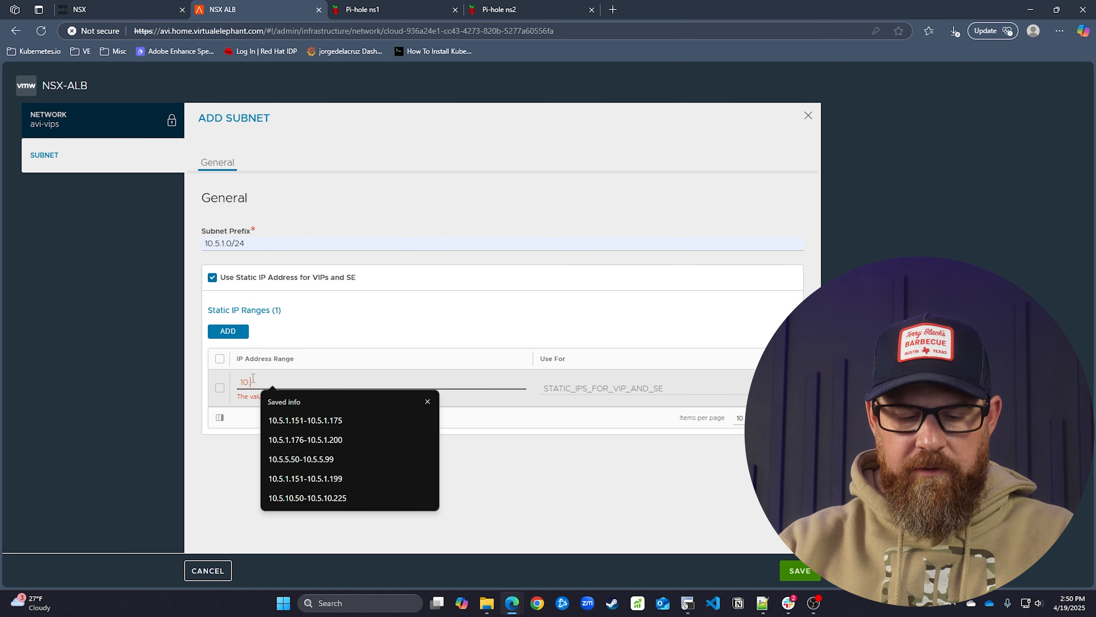
type("5.1.120-10.51.2129")
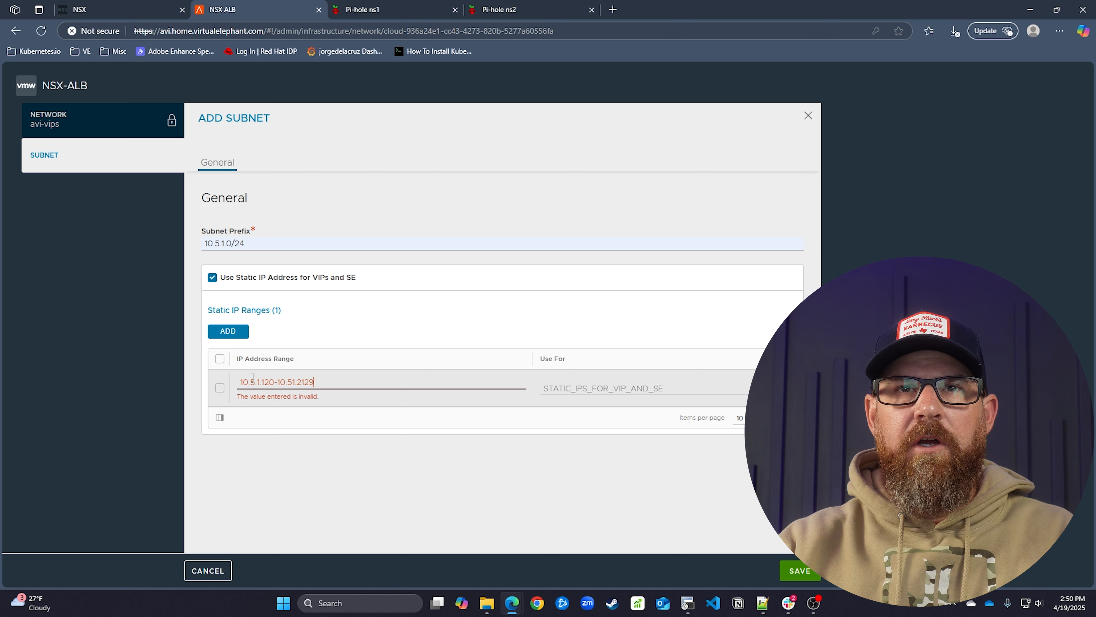
key("BackSpace")
key("BackSpace")
key("BackSpace")
type("29")
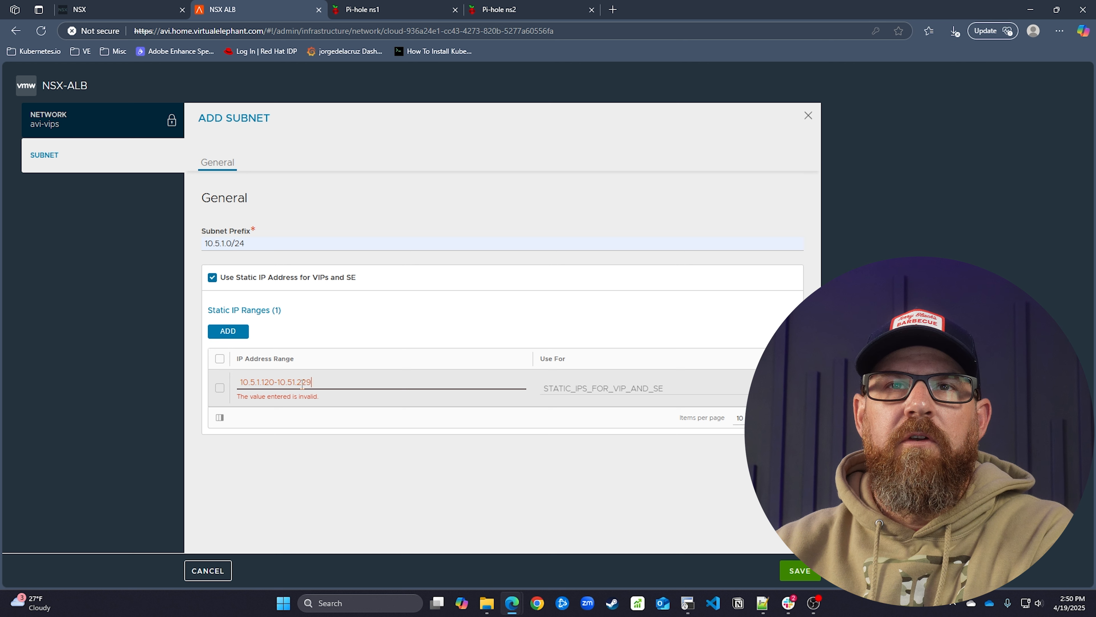
left_click(404, 469)
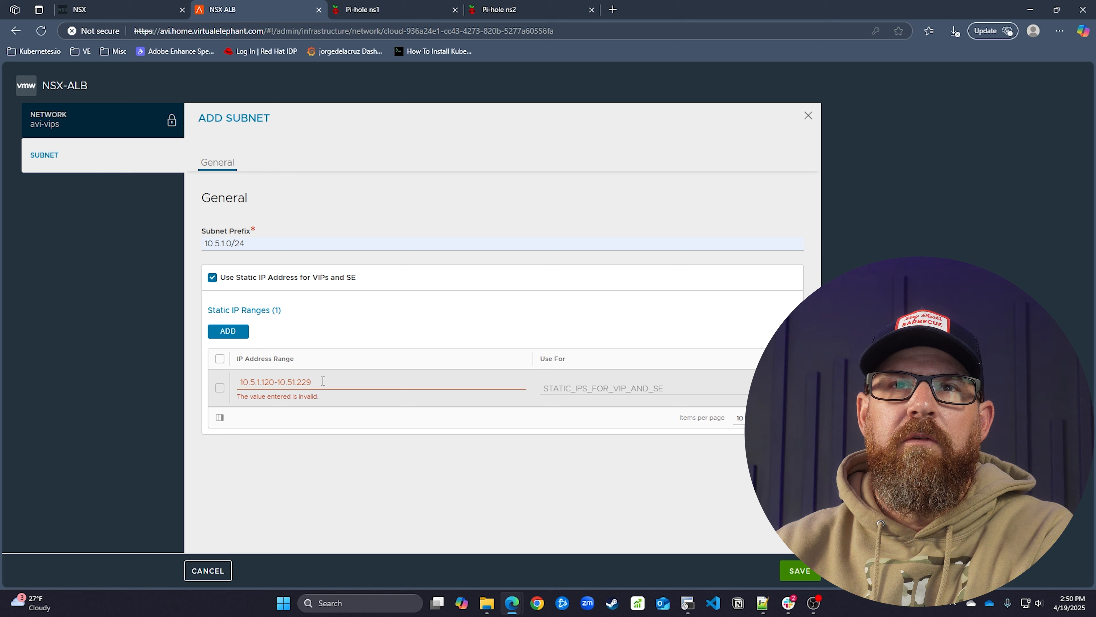
type("19")
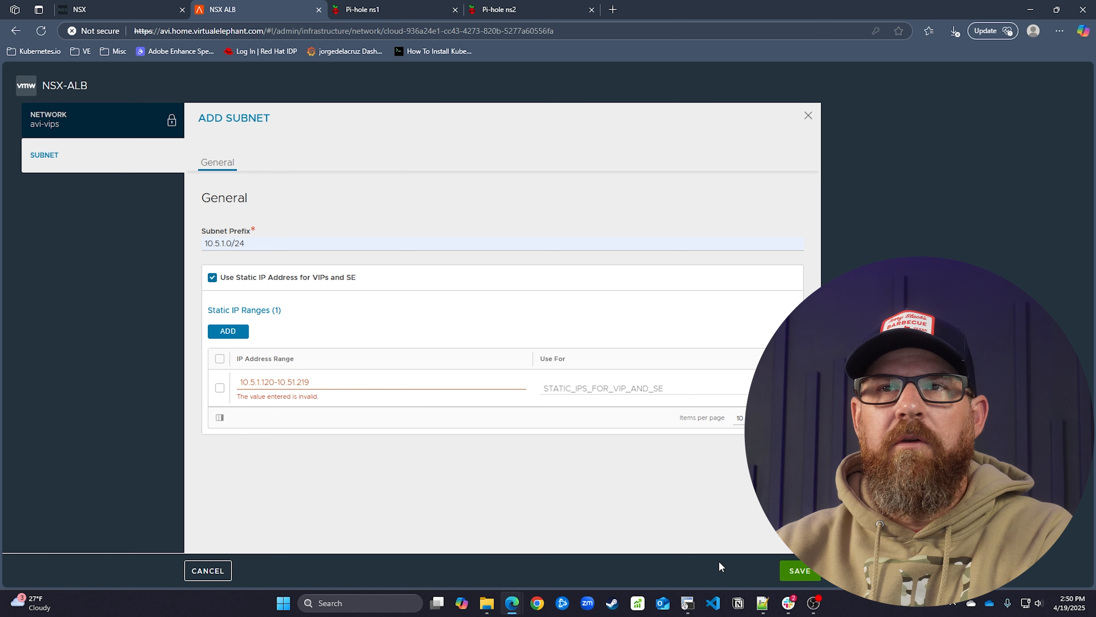
left_click(795, 570)
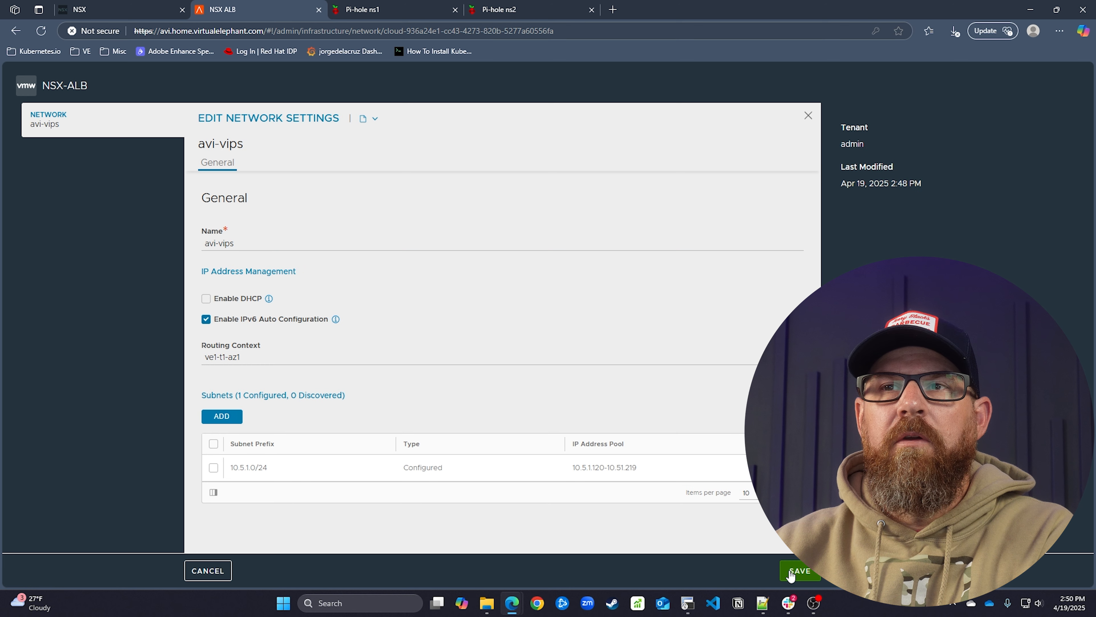
left_click(790, 570)
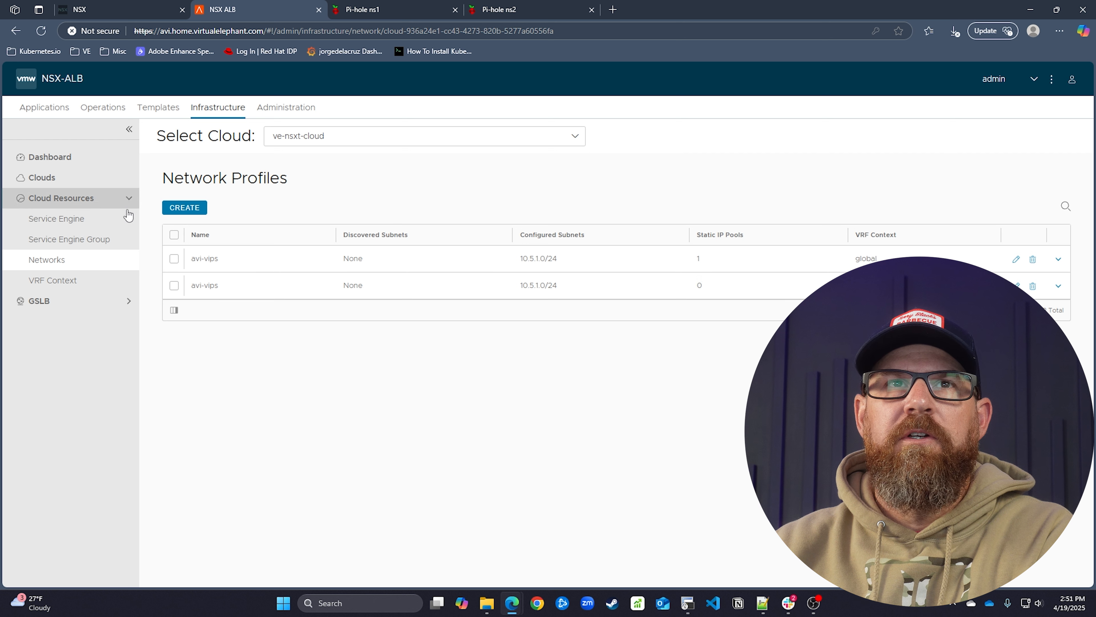
Refresh the Networks list and re-save the second avi-vips network unchanged
left_click(115, 227)
left_click(120, 261)
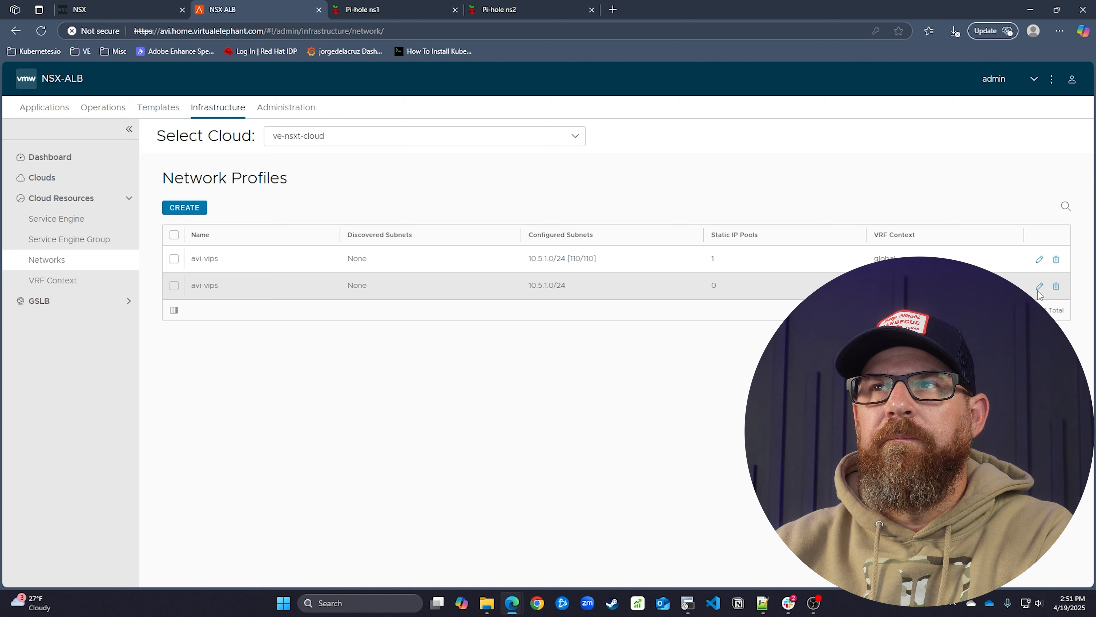
left_click(1039, 286)
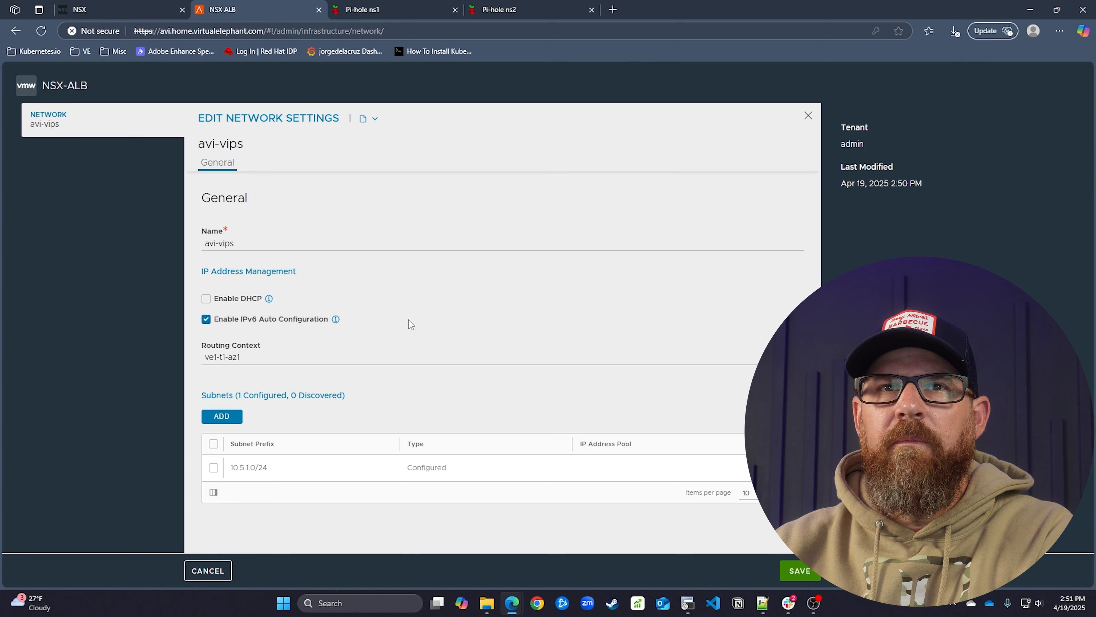
left_click(789, 572)
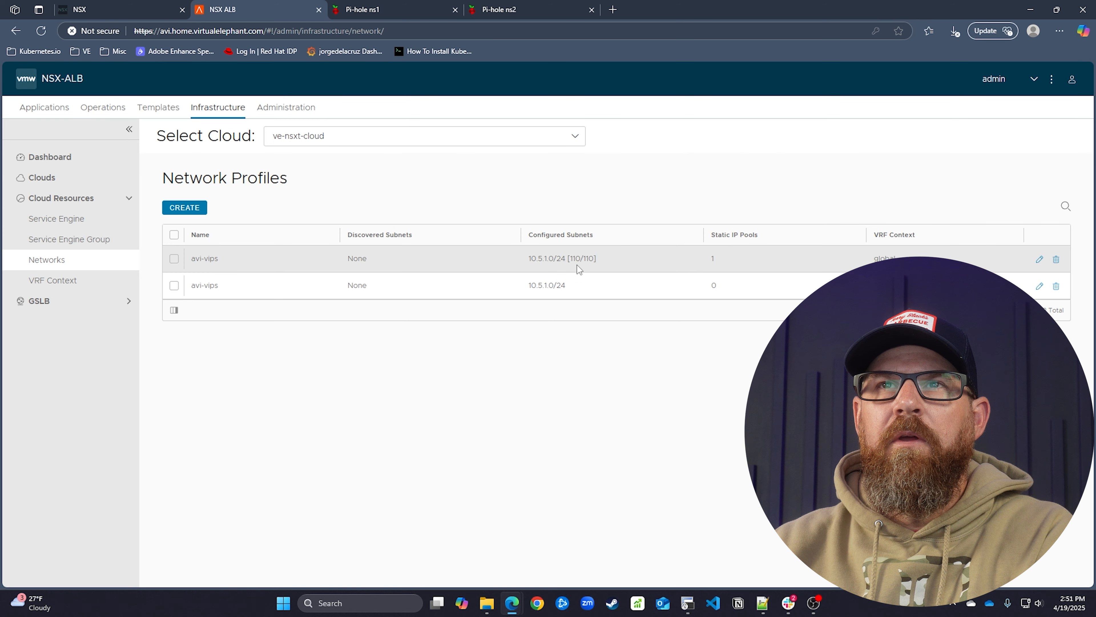
Check the 110/110 usage figure and reopen the second avi-vips network's settings
left_click_drag(594, 261, 569, 263)
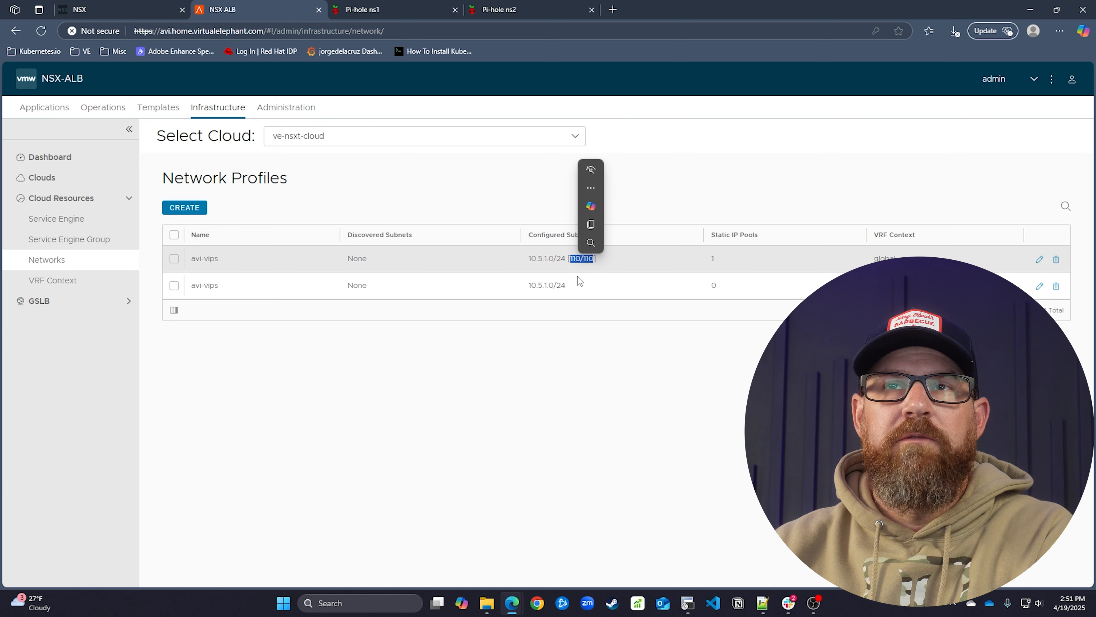
left_click(558, 283)
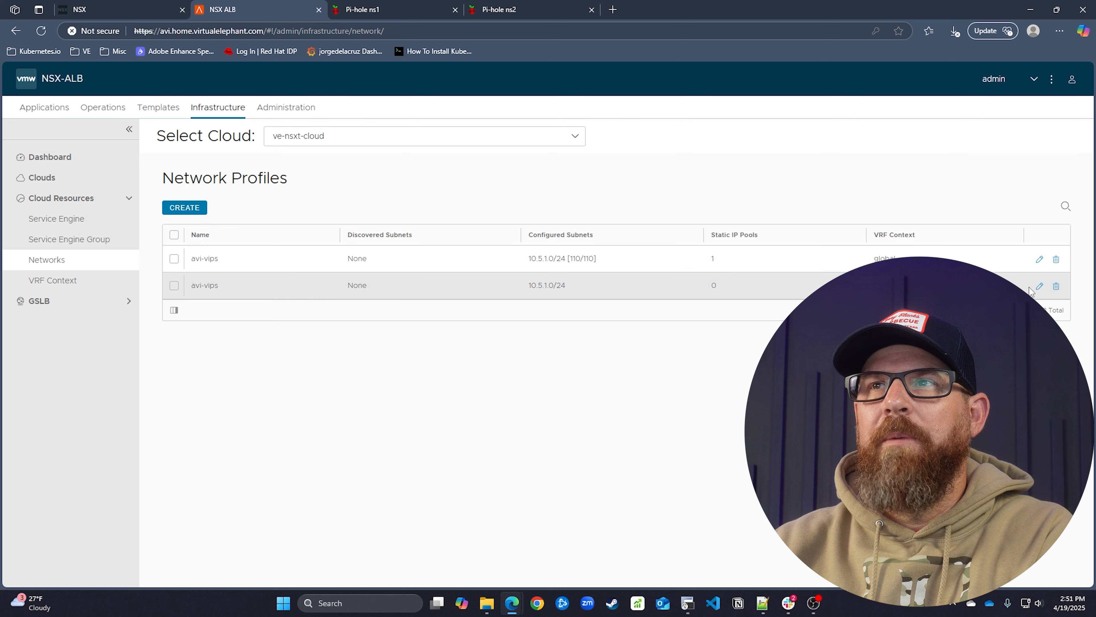
left_click(1039, 285)
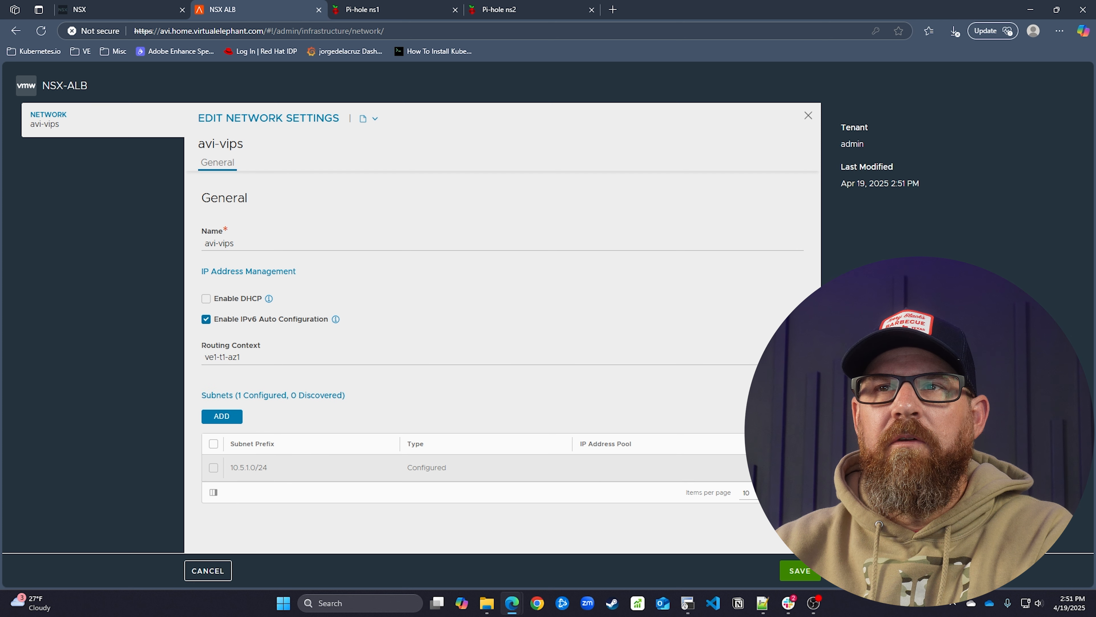
Add static IP range 10.5.1.120-10.5.1.219 to the 10.5.1.0/24 subnet
left_click(793, 468)
left_click(227, 331)
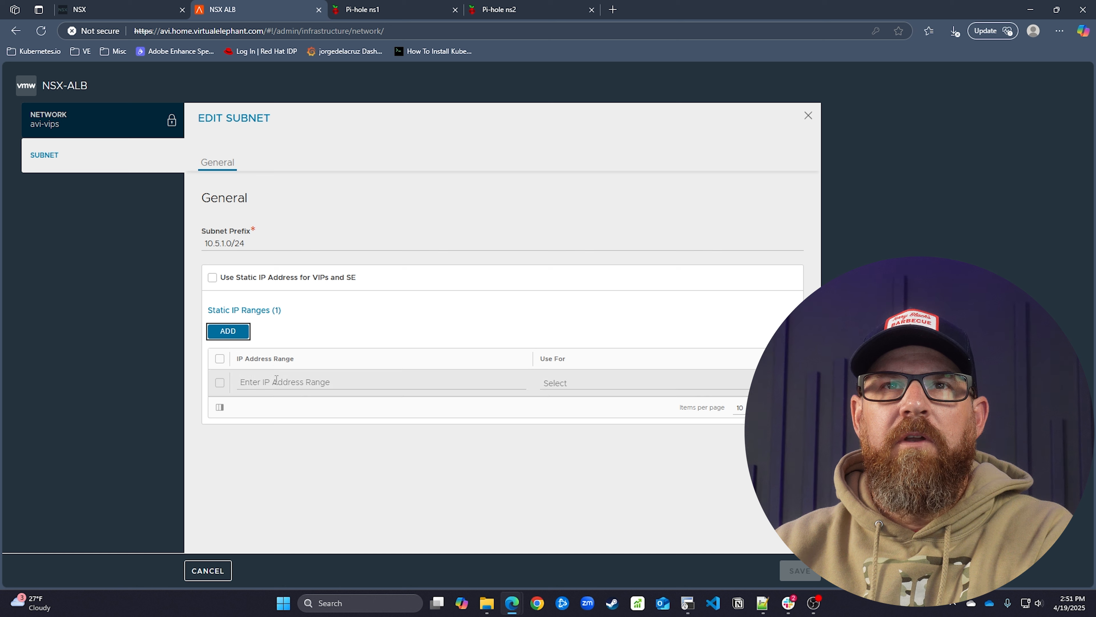
left_click(277, 382)
type("10")
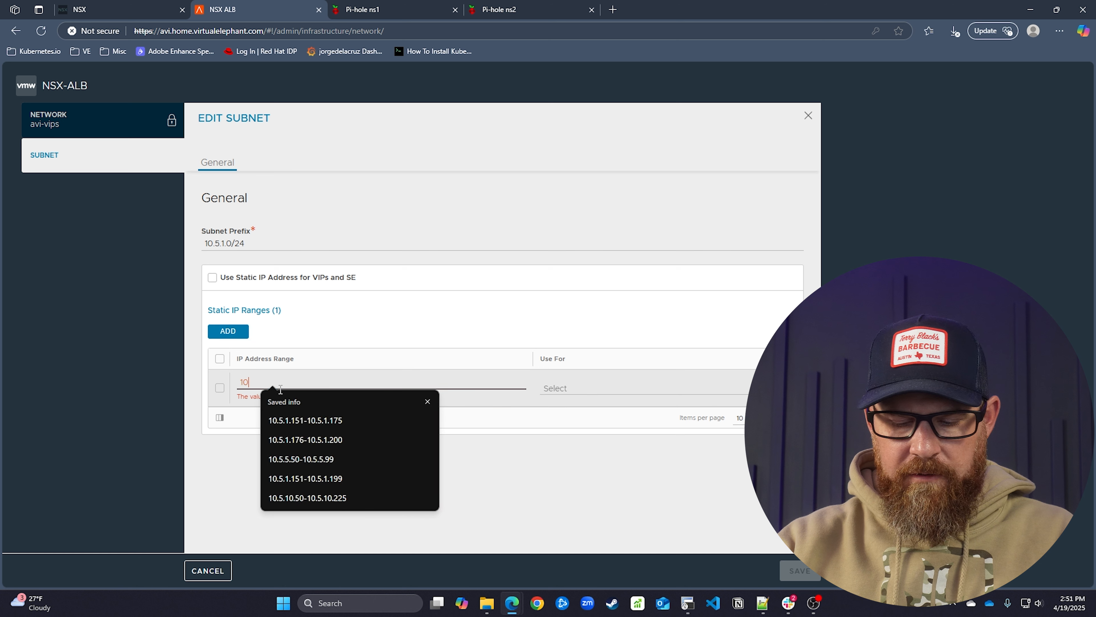
type(".5.1")
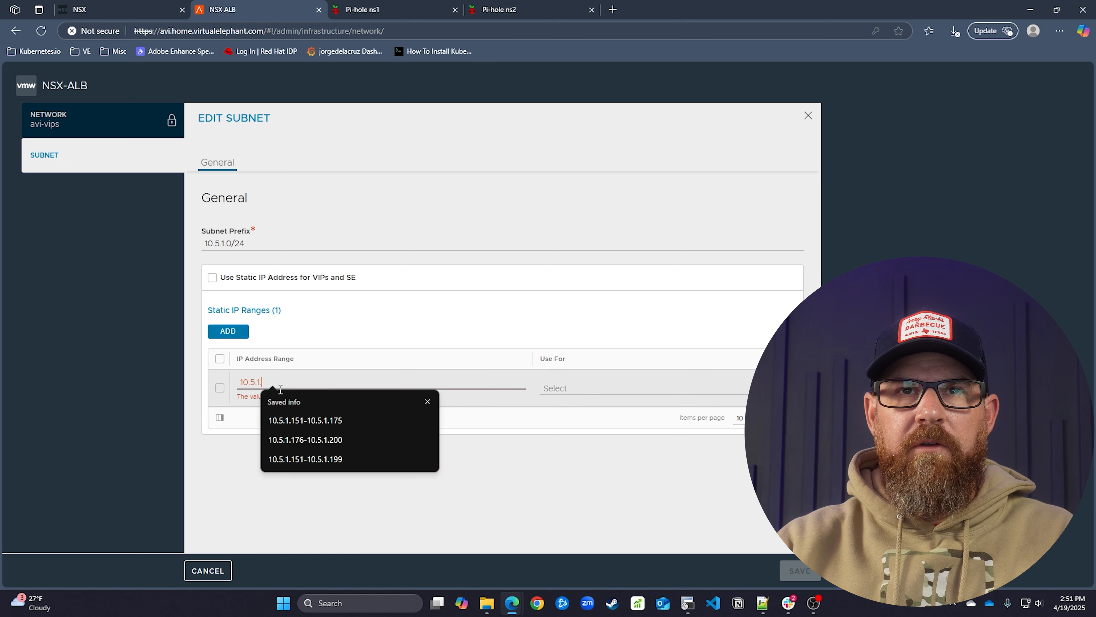
type(".120-10.5.1.")
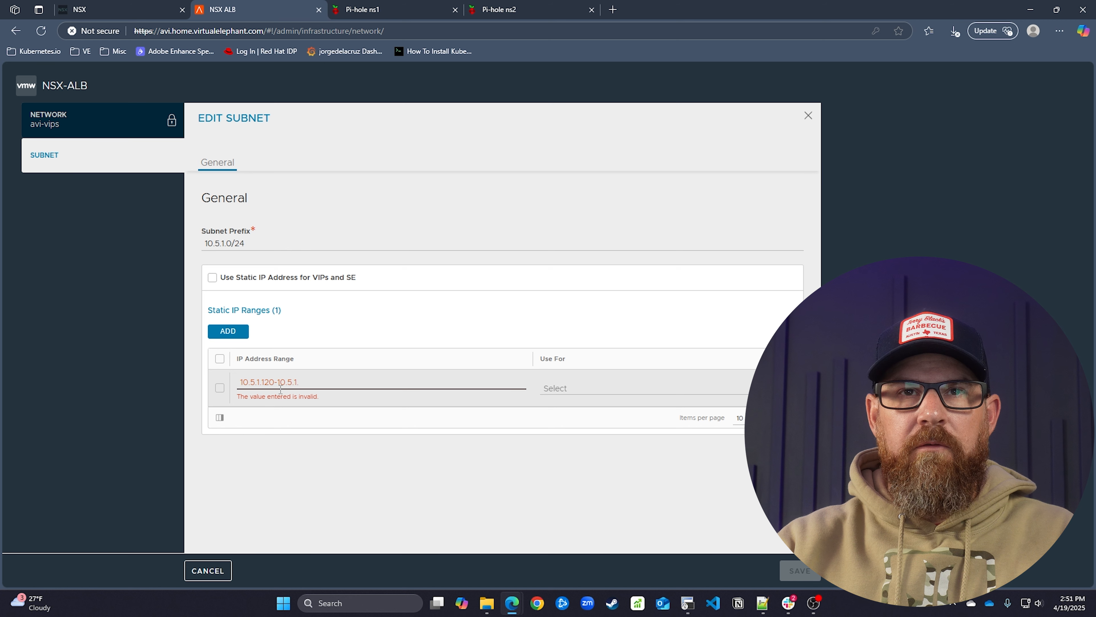
type("219")
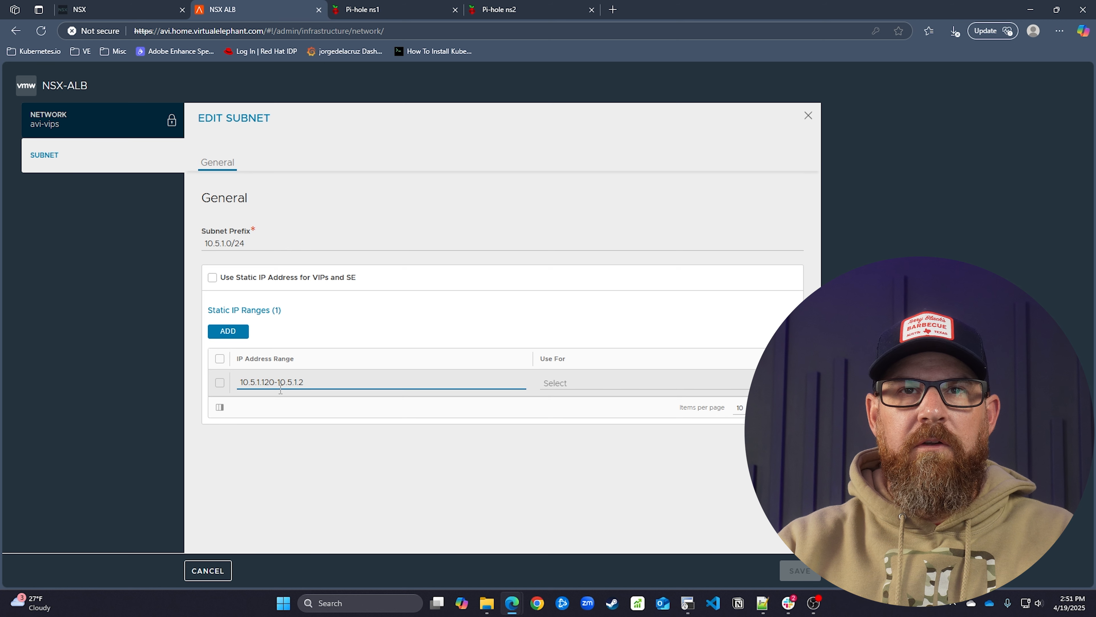
Set the range's Use For to SE vNIC, then save the subnet and the network
left_click(631, 386)
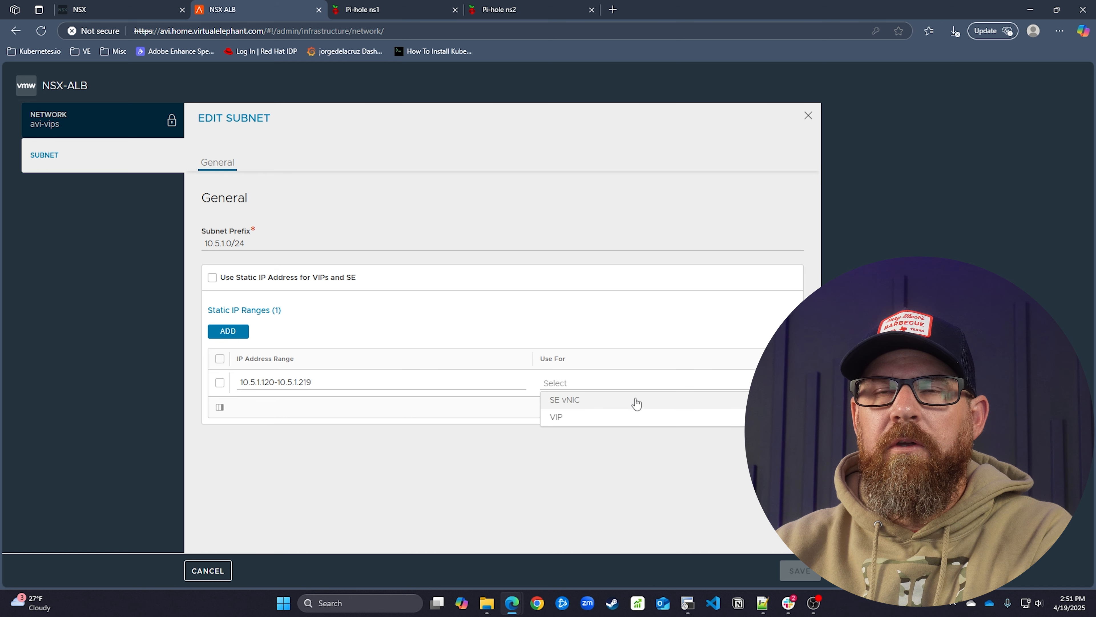
left_click(641, 401)
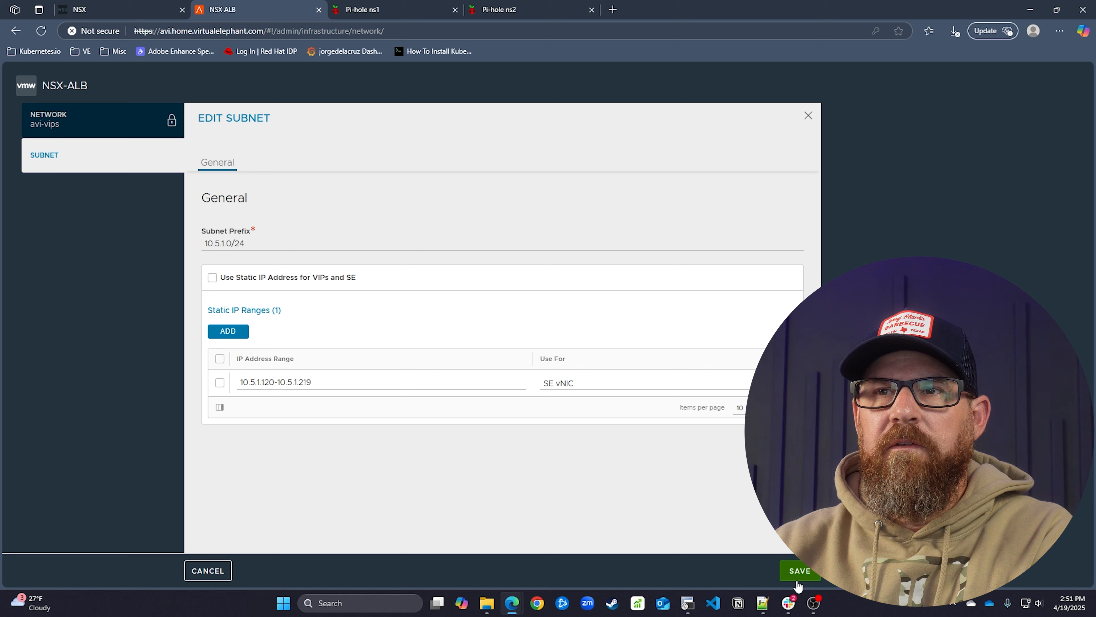
left_click(798, 571)
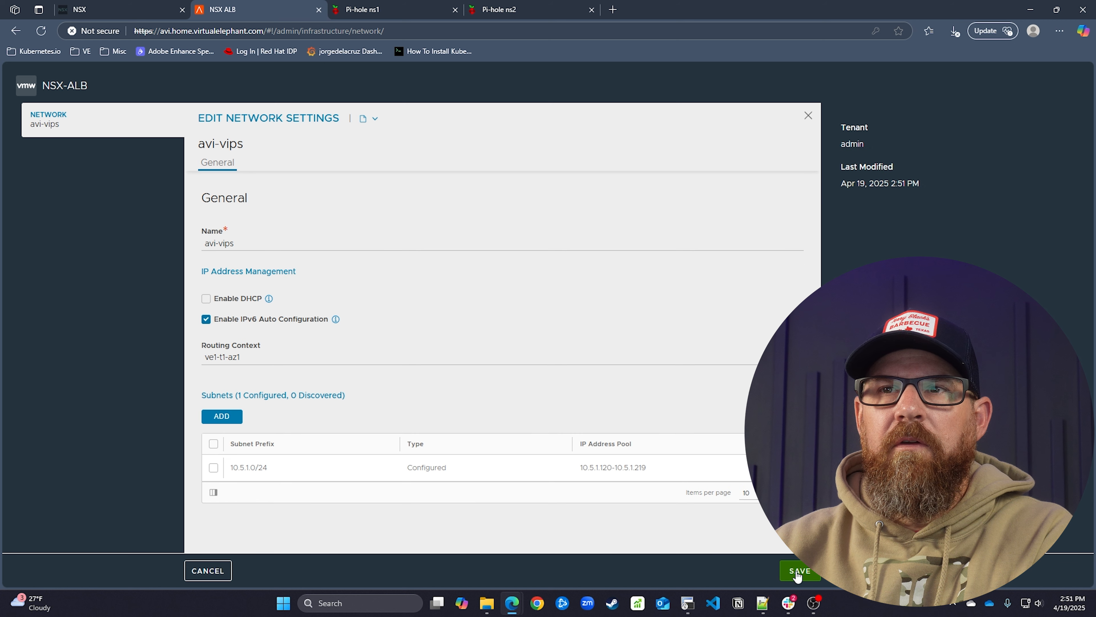
left_click(798, 571)
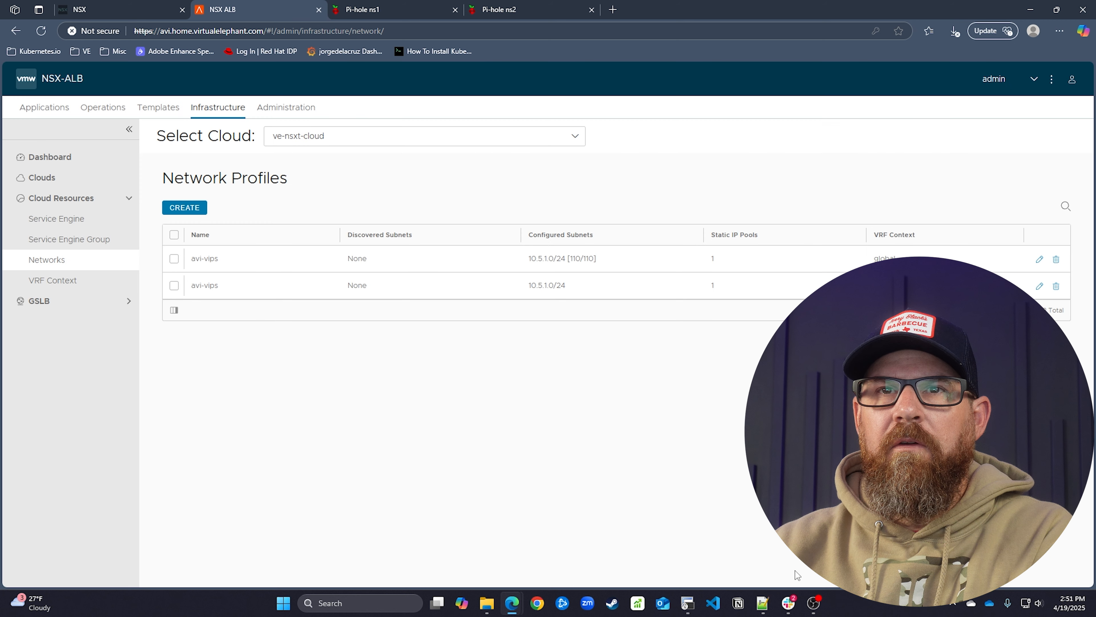
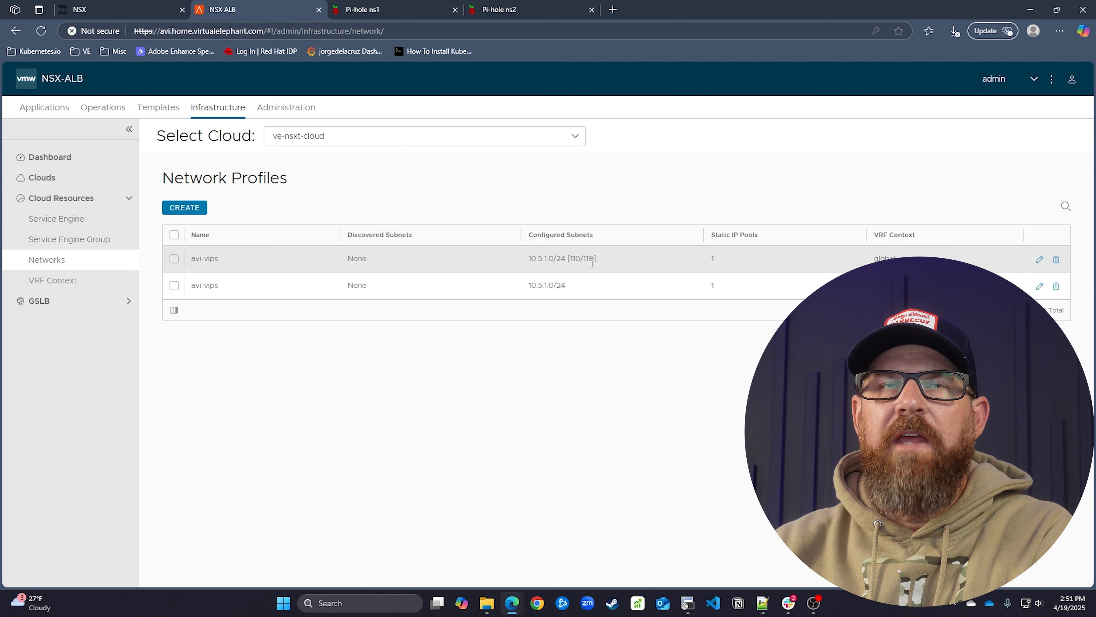
Look through ve-nsxt-cloud's settings, then cancel without changes back to the Clouds list
left_click(61, 178)
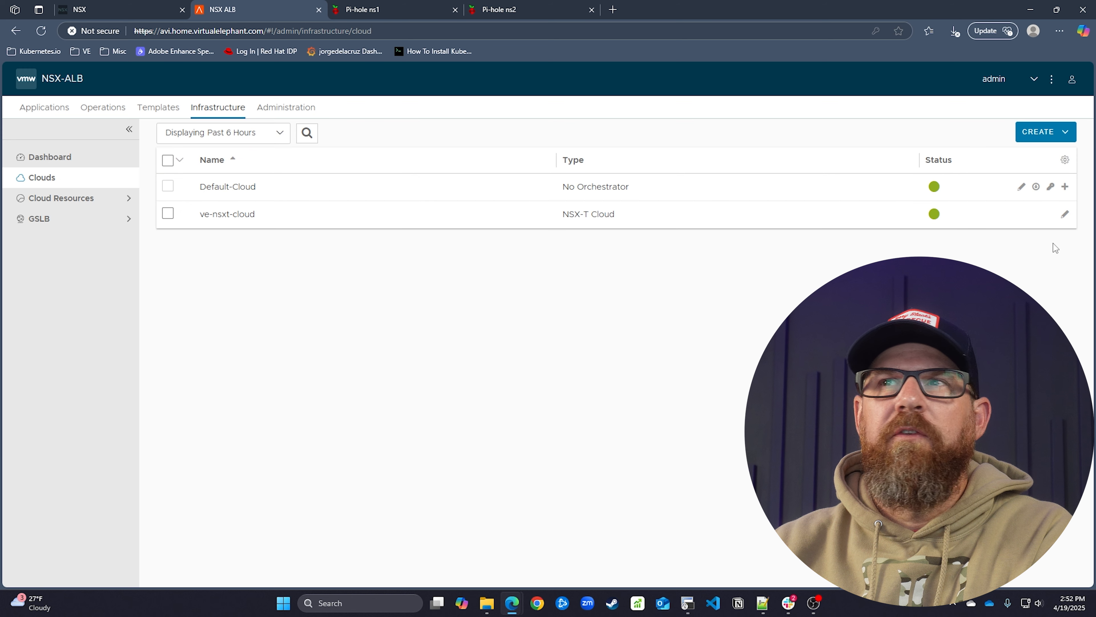
left_click(1064, 214)
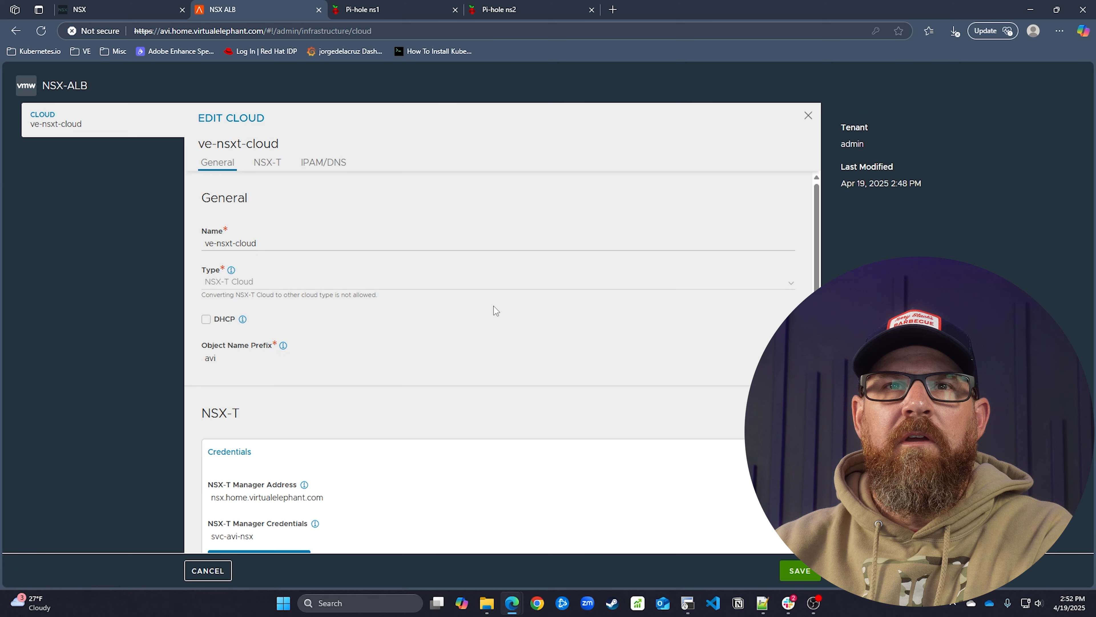
scroll(425, 296, "down", 3)
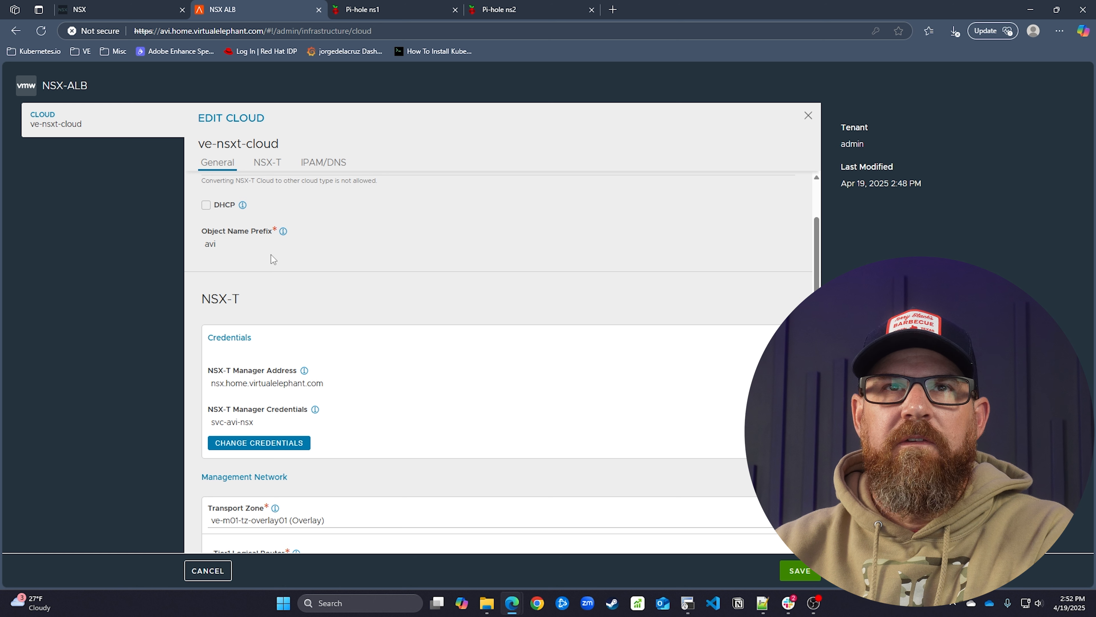
scroll(277, 263, "down", 4)
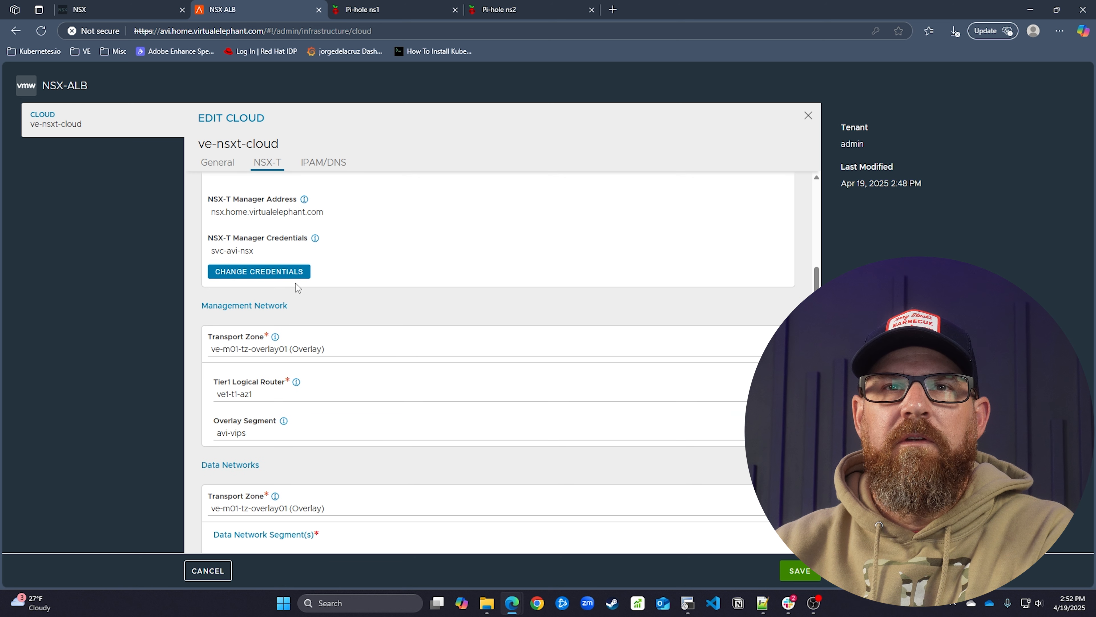
left_click(208, 570)
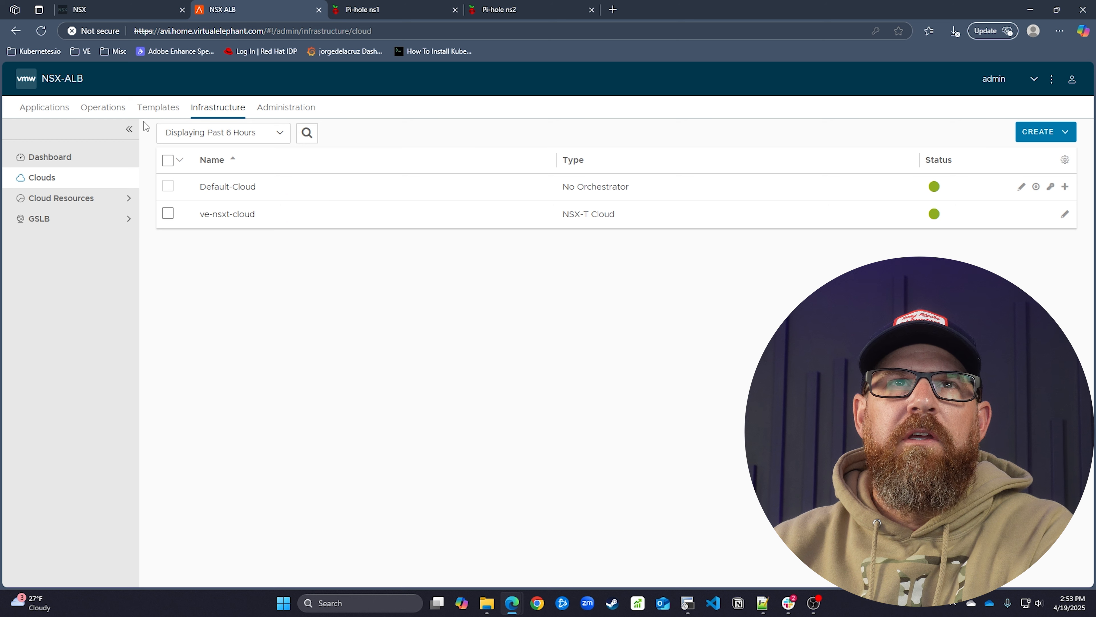
Edit ve-lab-ipam-profile under IPAM/DNS Profiles and set its cloud to ve-nsxt-cloud
left_click(158, 113)
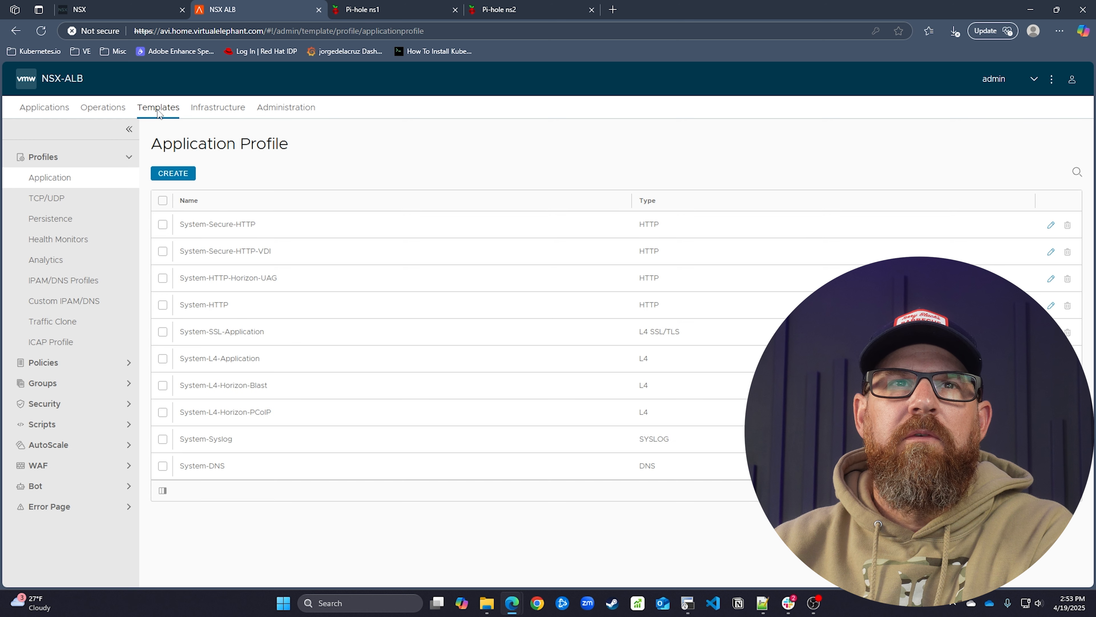
left_click(92, 370)
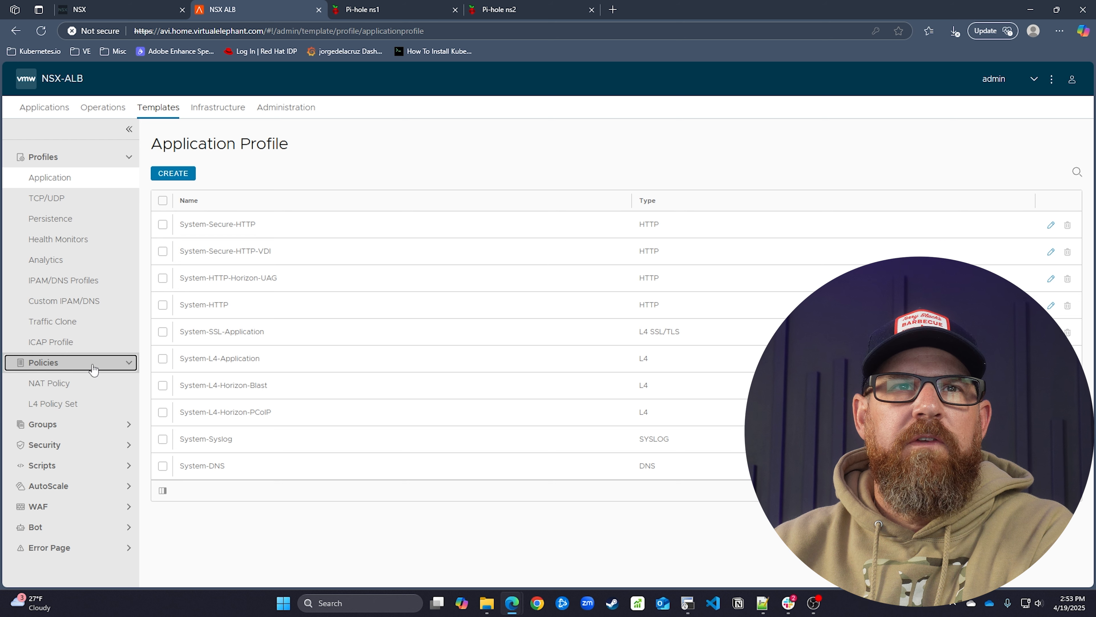
left_click(91, 286)
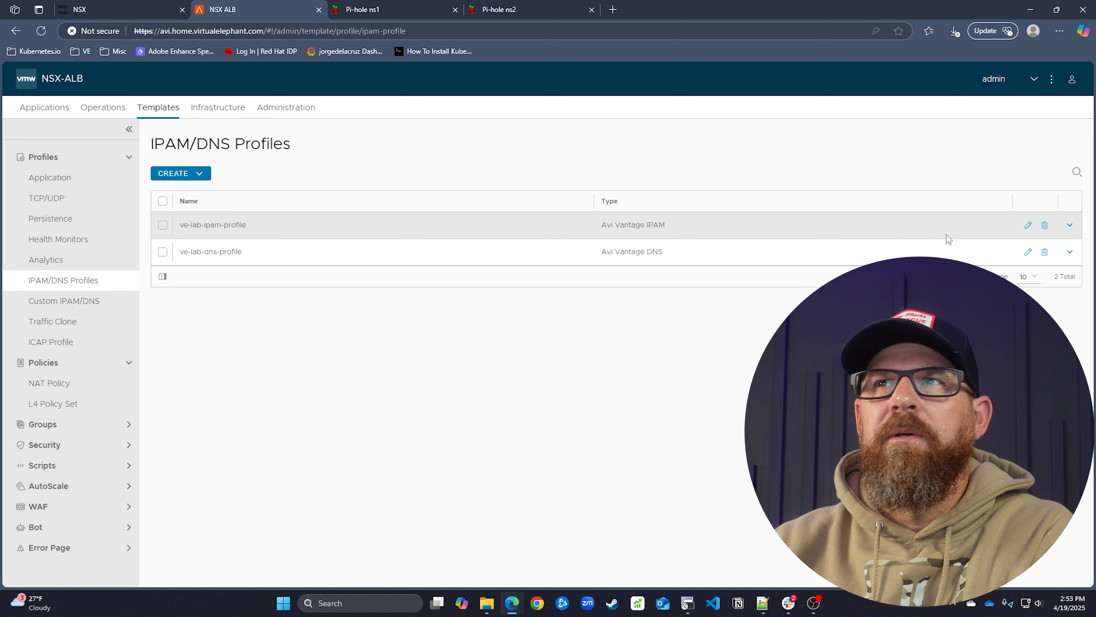
left_click(1028, 225)
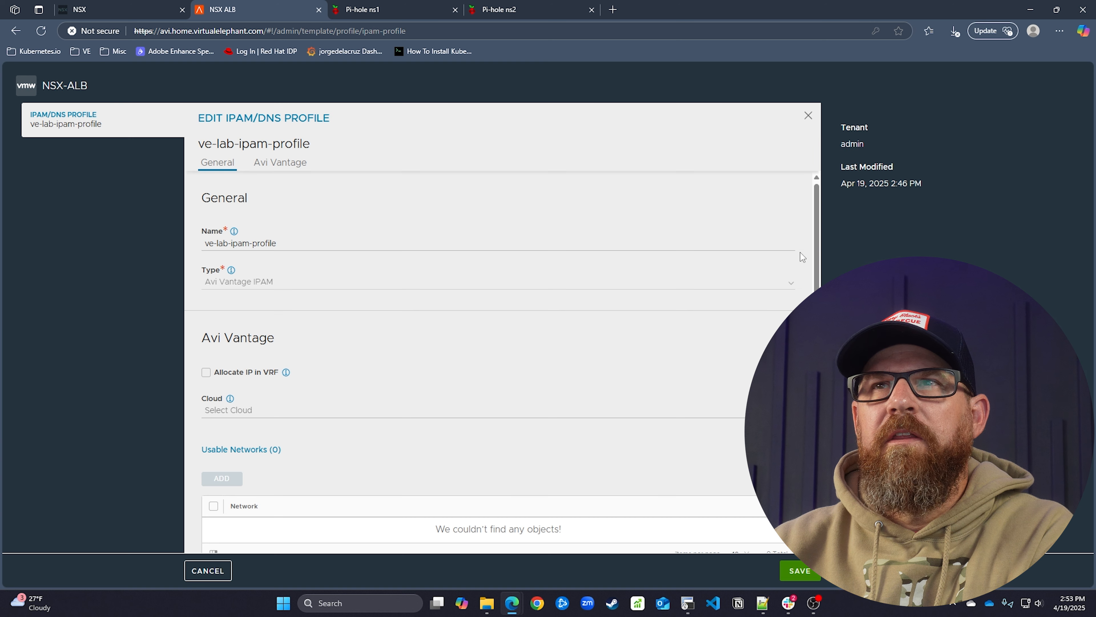
scroll(266, 353, "down", 1)
left_click(265, 359)
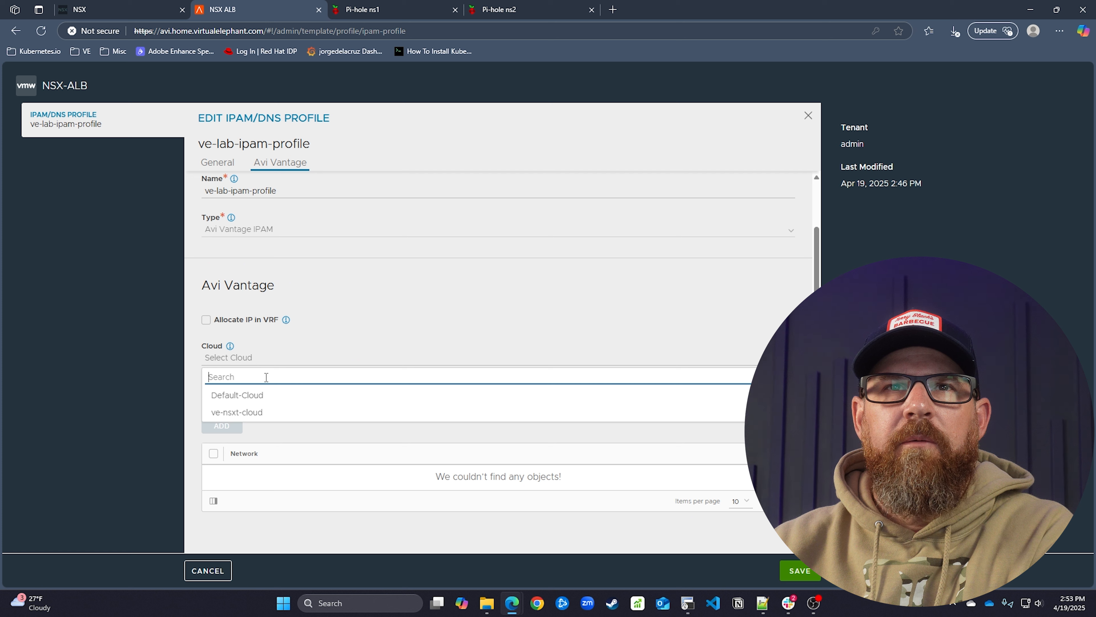
left_click(274, 413)
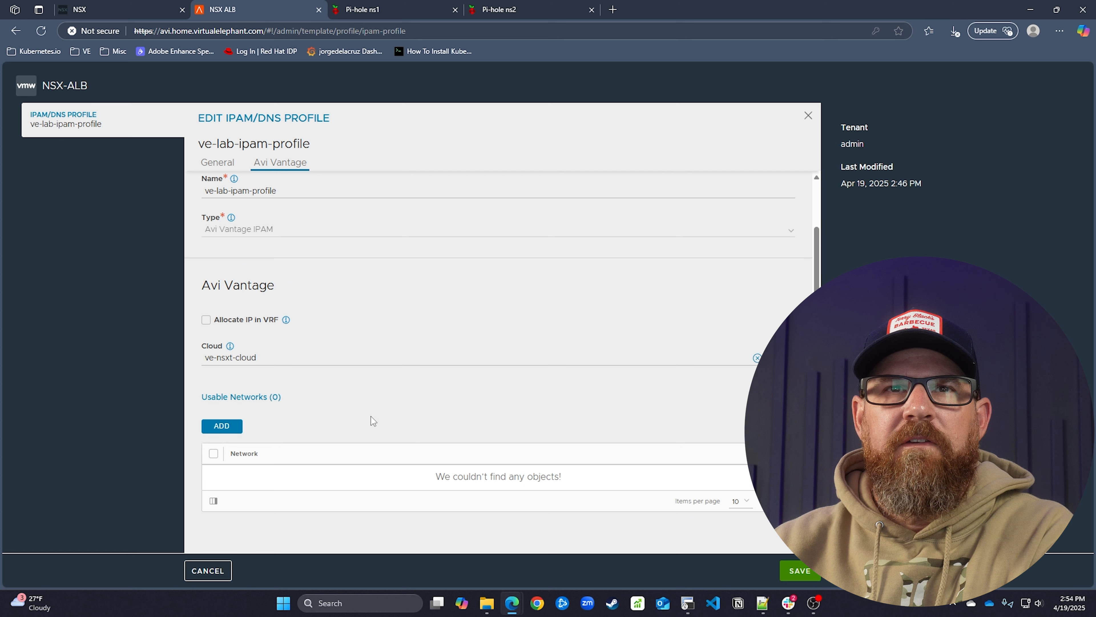
Add avi-vips - 10.5.1.0/24 as usable network twice and save the profile
left_click(221, 425)
left_click(306, 477)
left_click(313, 518)
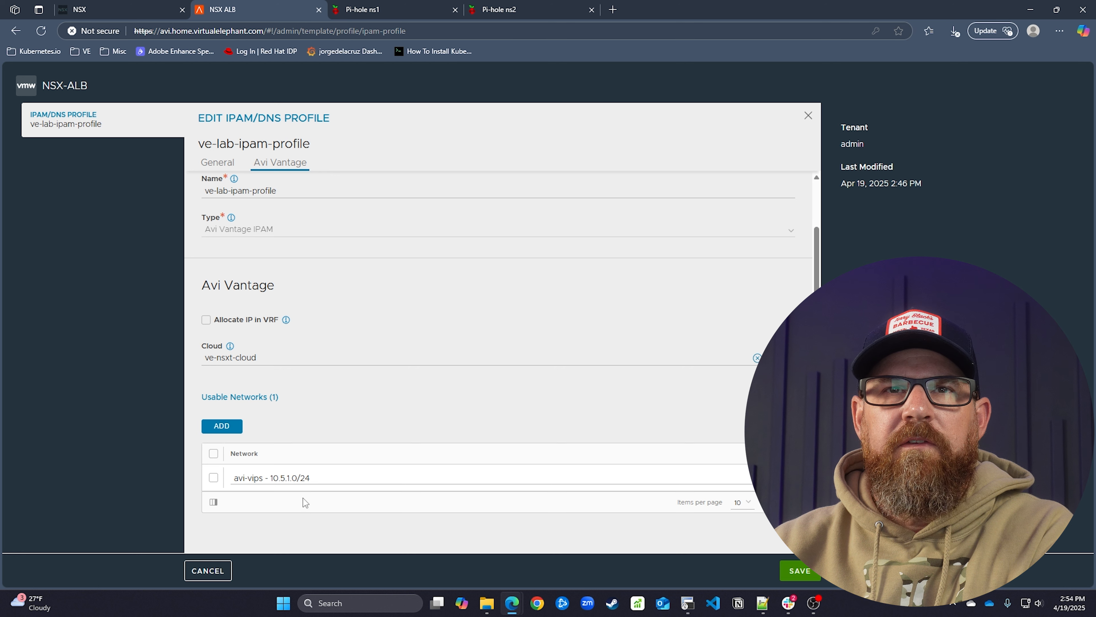
left_click(221, 425)
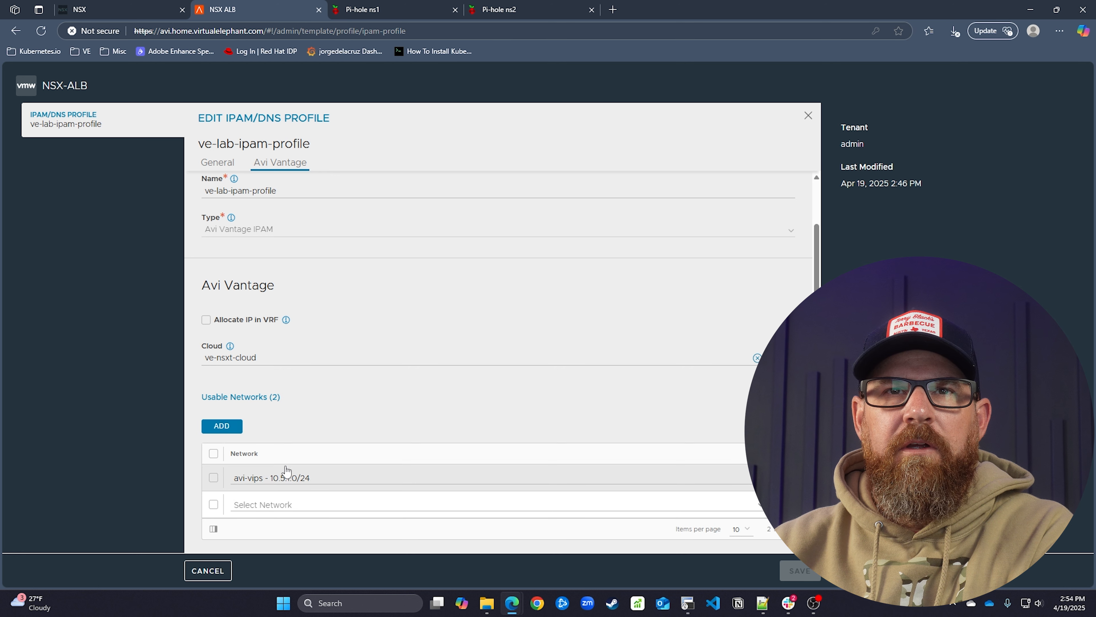
left_click(287, 504)
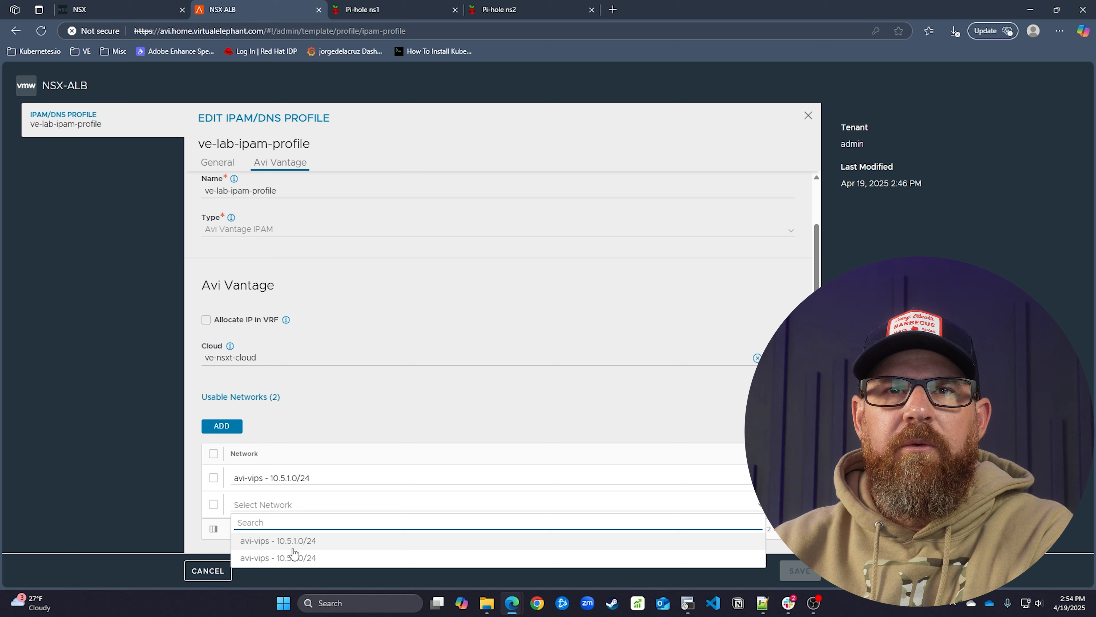
left_click(296, 555)
scroll(310, 419, "down", 1)
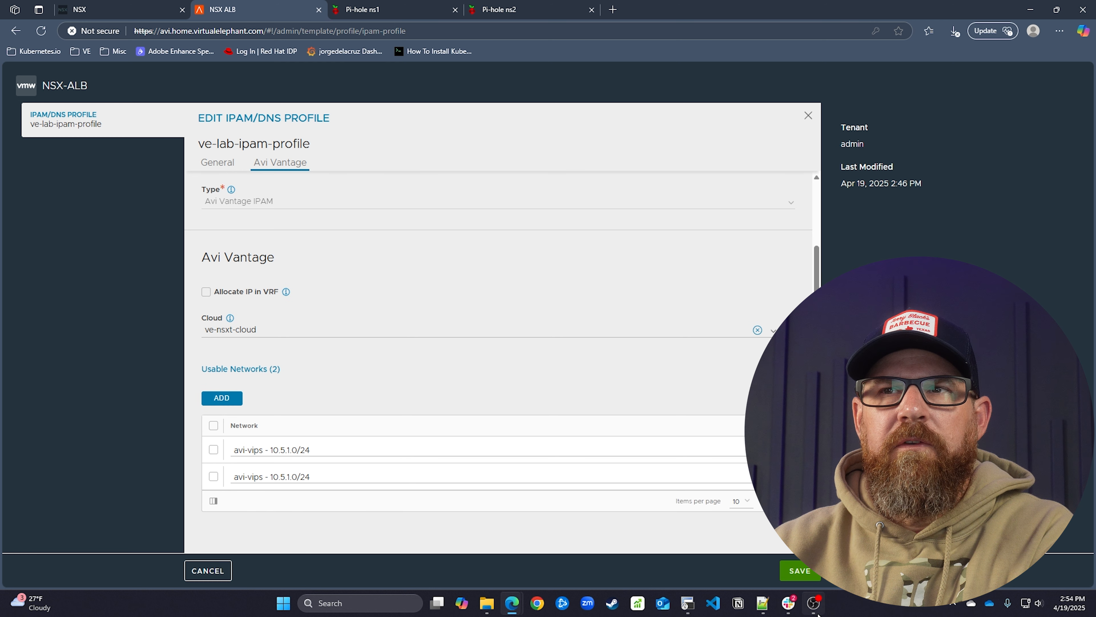
left_click(800, 570)
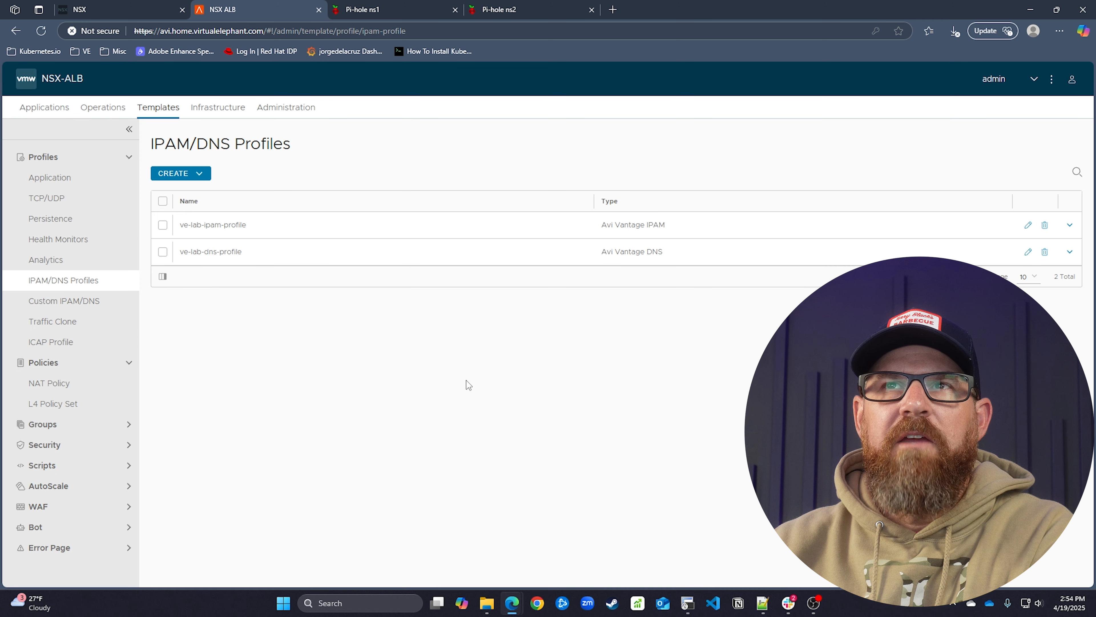
Resave ve-lab-dns-profile without changes, then go to the Applications dashboard
left_click(1030, 252)
scroll(377, 291, "down", 1)
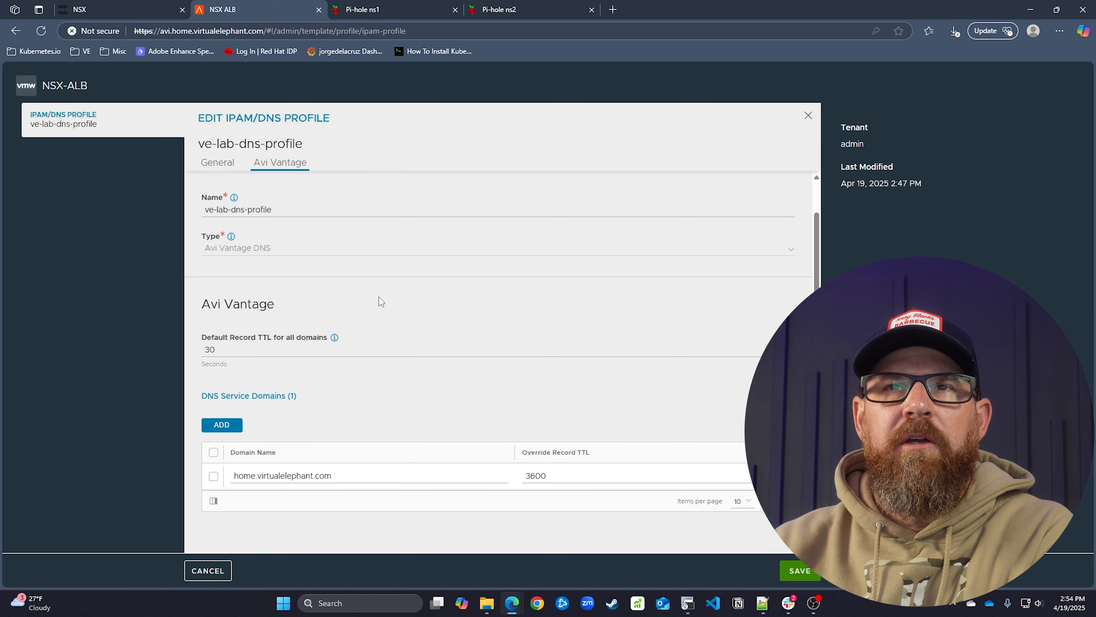
scroll(378, 297, "up", 1)
left_click(795, 569)
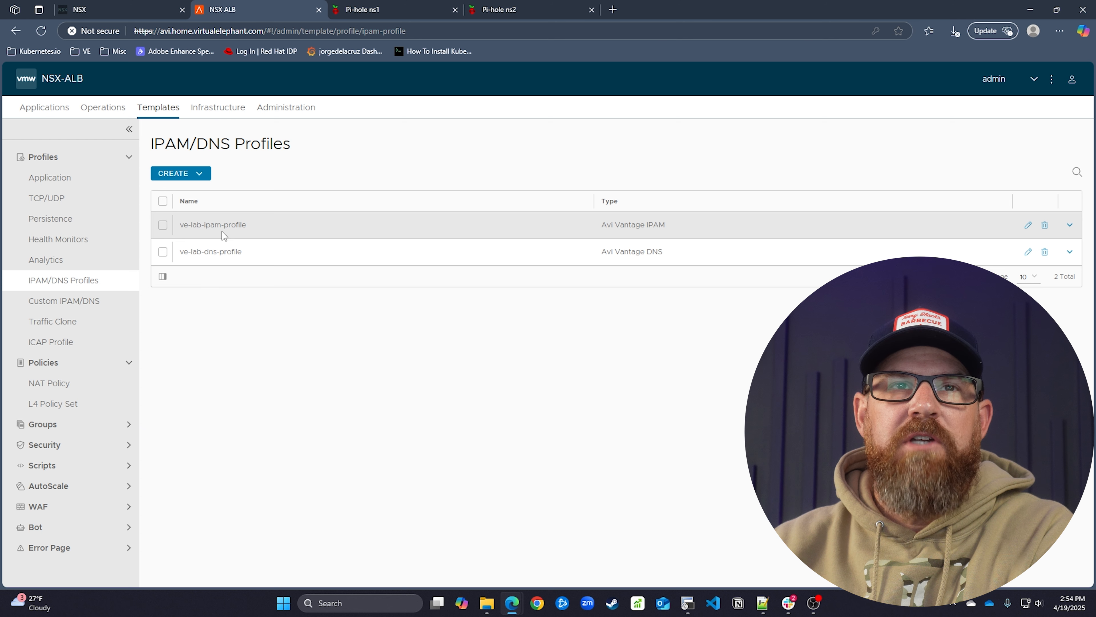
left_click(64, 115)
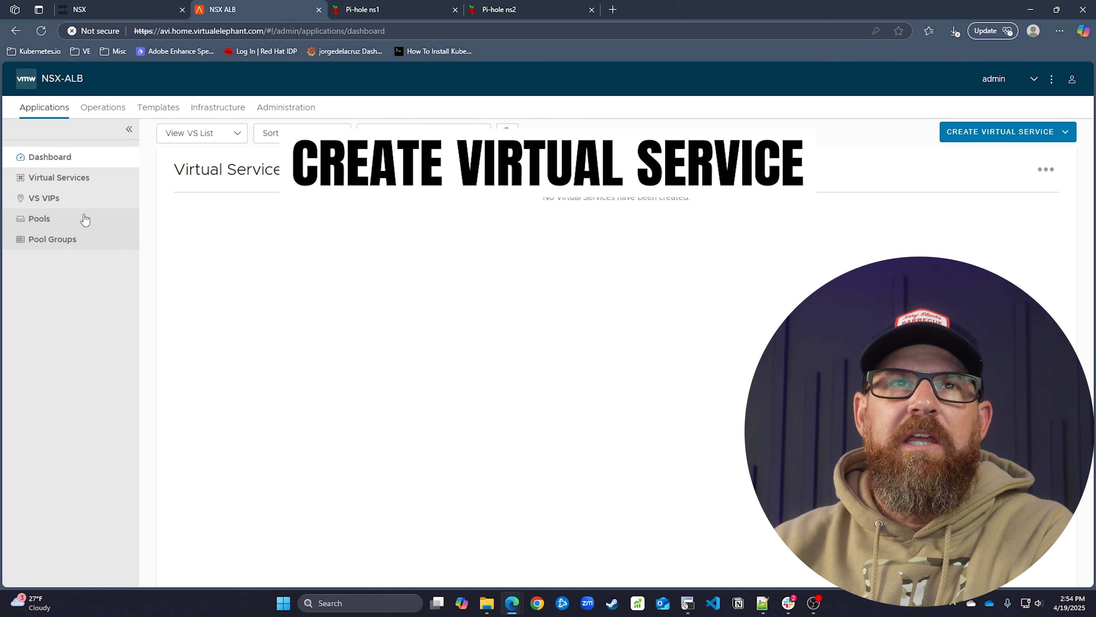
Create a new VS VIP and enter dummy-vs-vip as its name
left_click(74, 200)
left_click(185, 201)
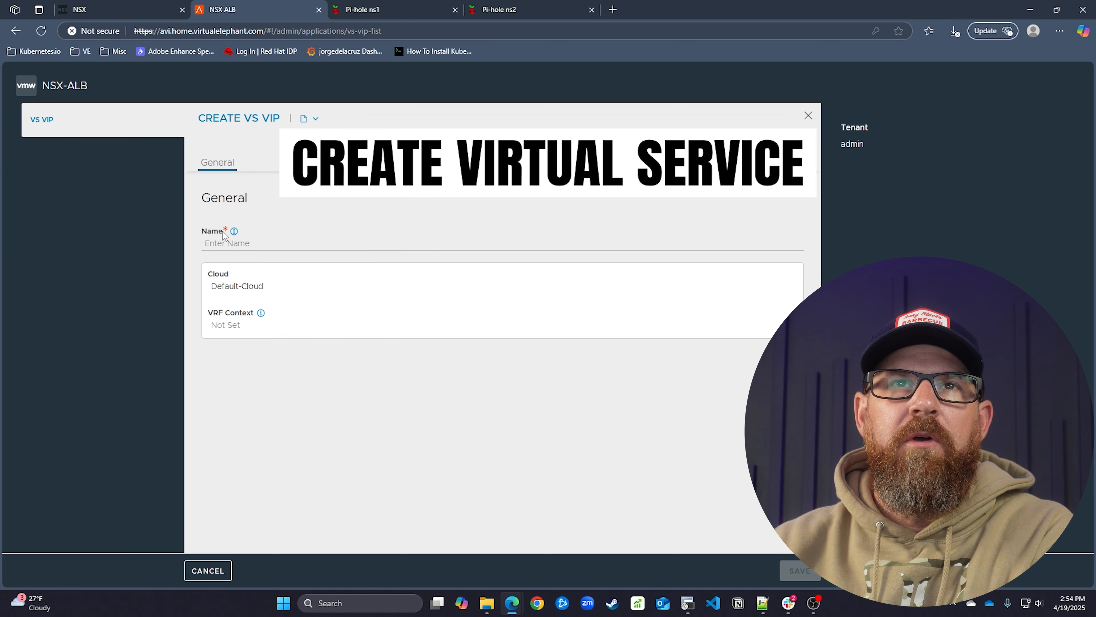
left_click(257, 245)
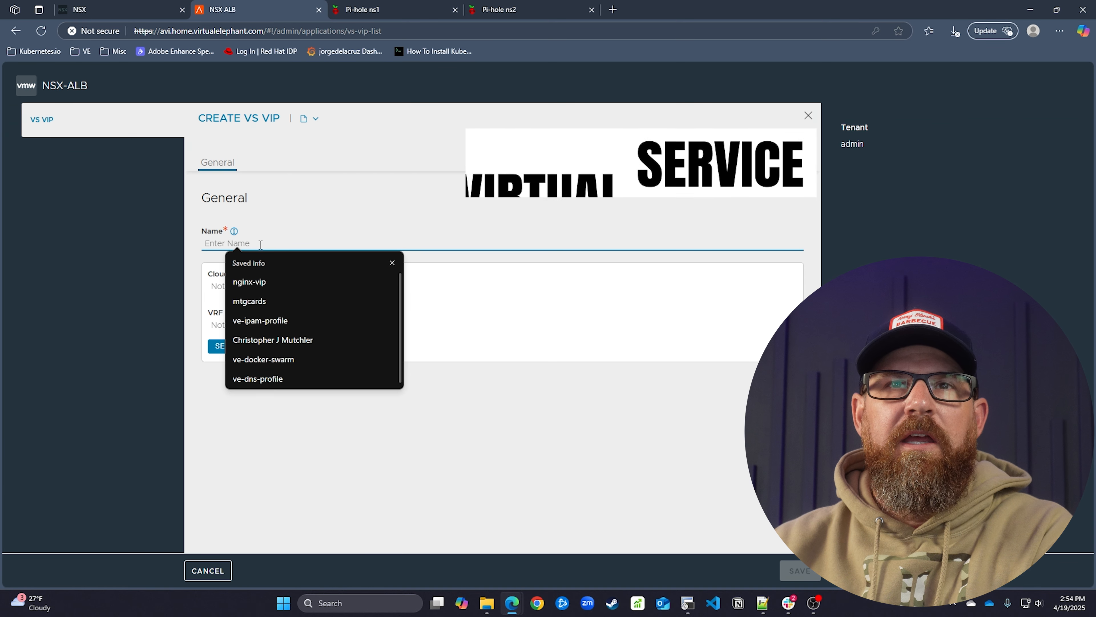
type("du")
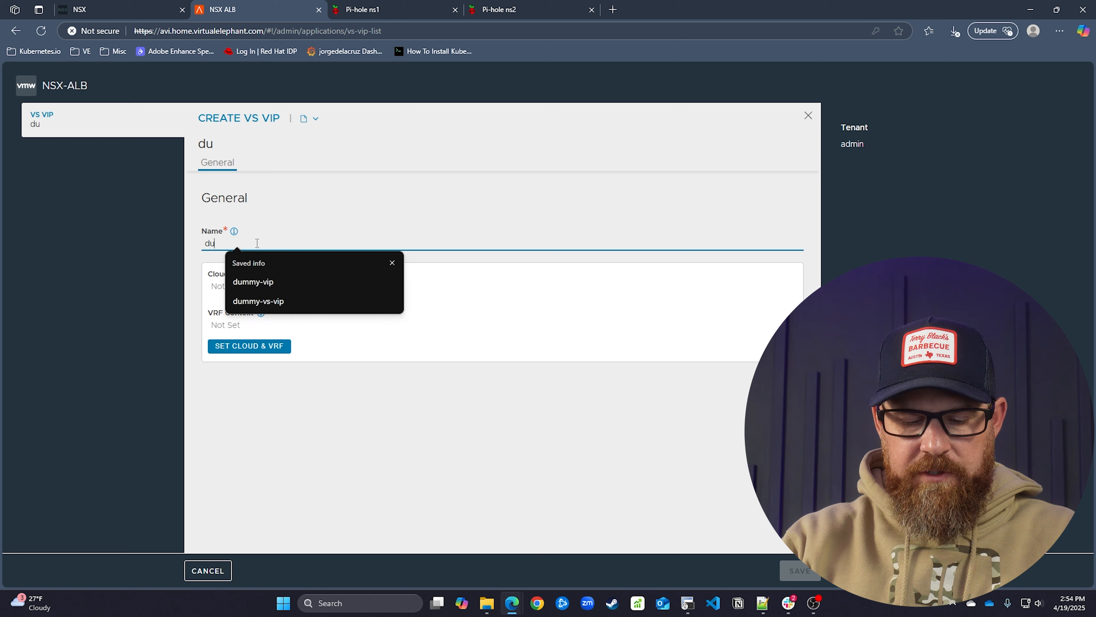
type("mmy-vs-vip")
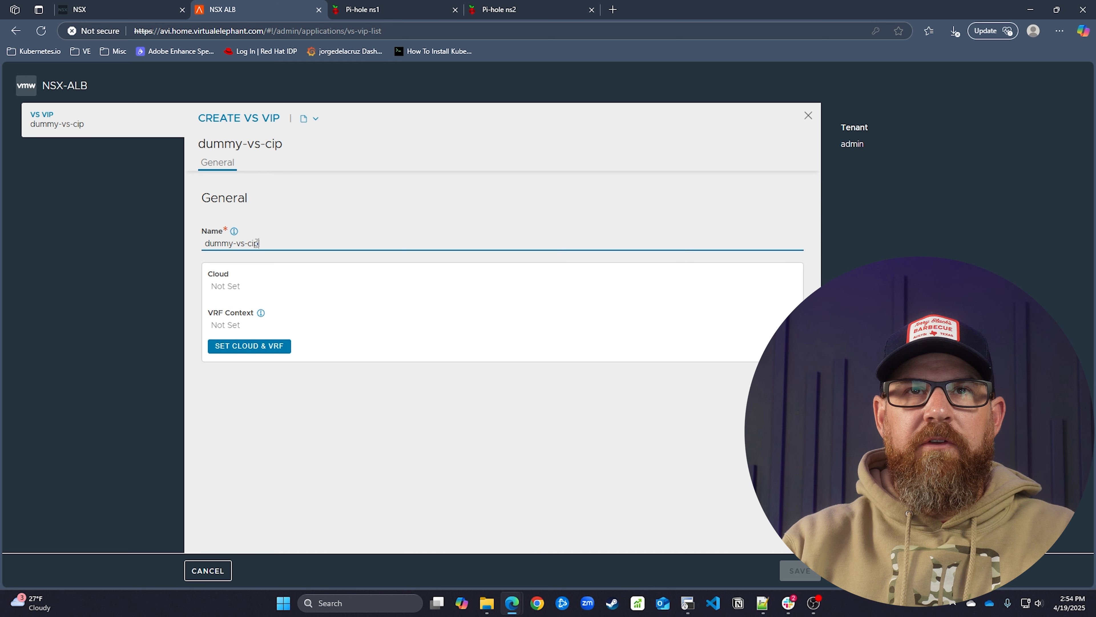
key("BackSpace")
key("BackSpace")
type("io")
key("BackSpace")
type("p")
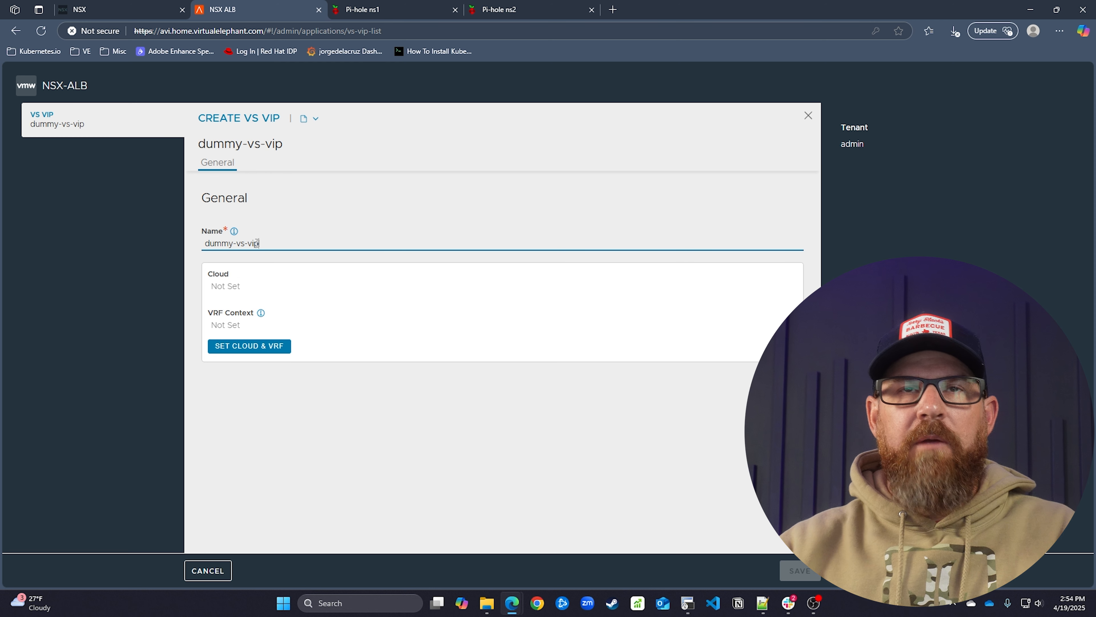
left_click(299, 195)
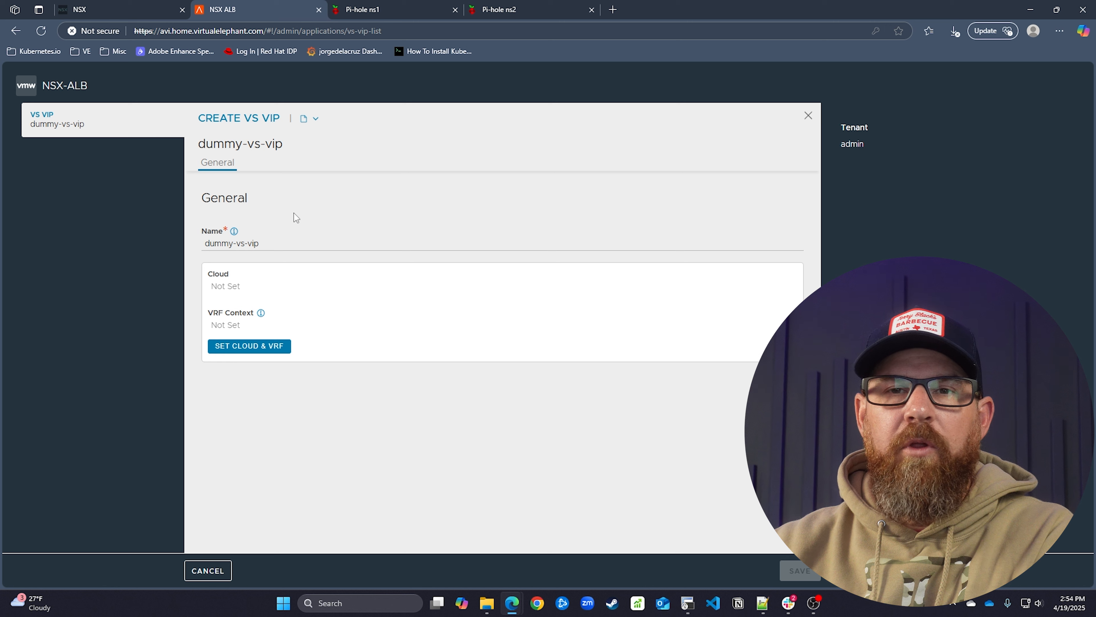
Set the VIP's cloud to ve-nsxt-cloud with VRF context ve1-t1-az1
left_click(281, 346)
left_click(444, 329)
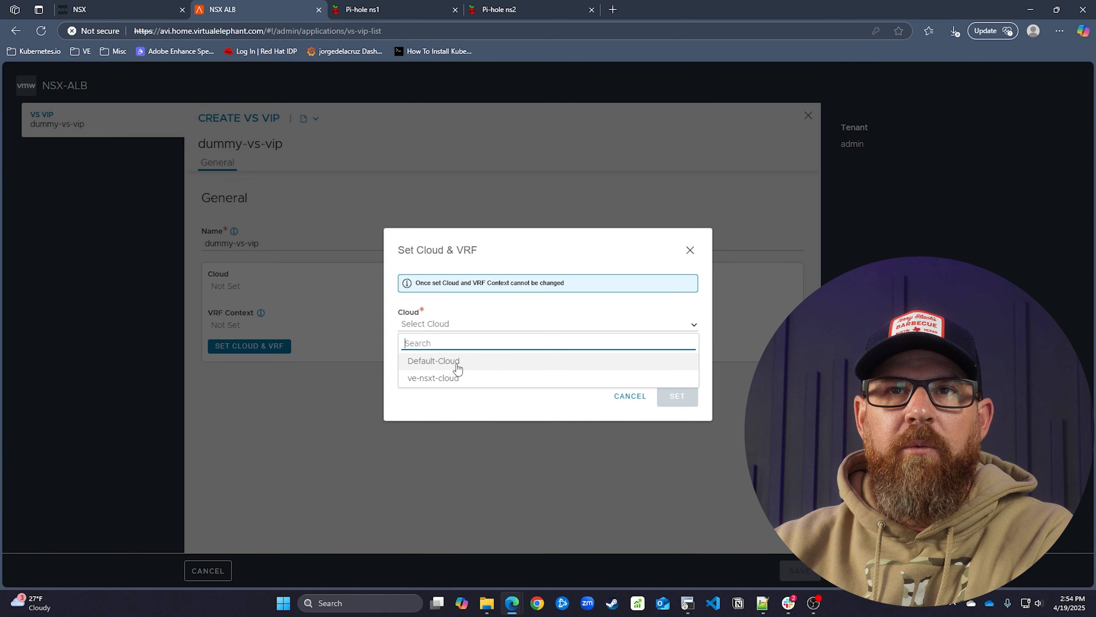
left_click(461, 374)
left_click(461, 366)
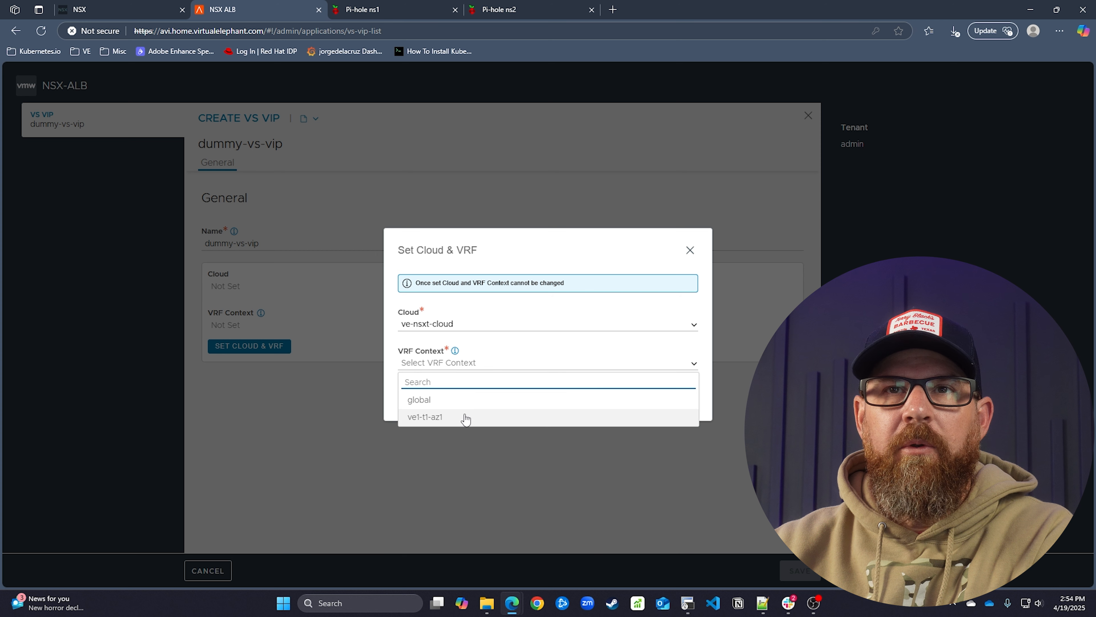
left_click(466, 417)
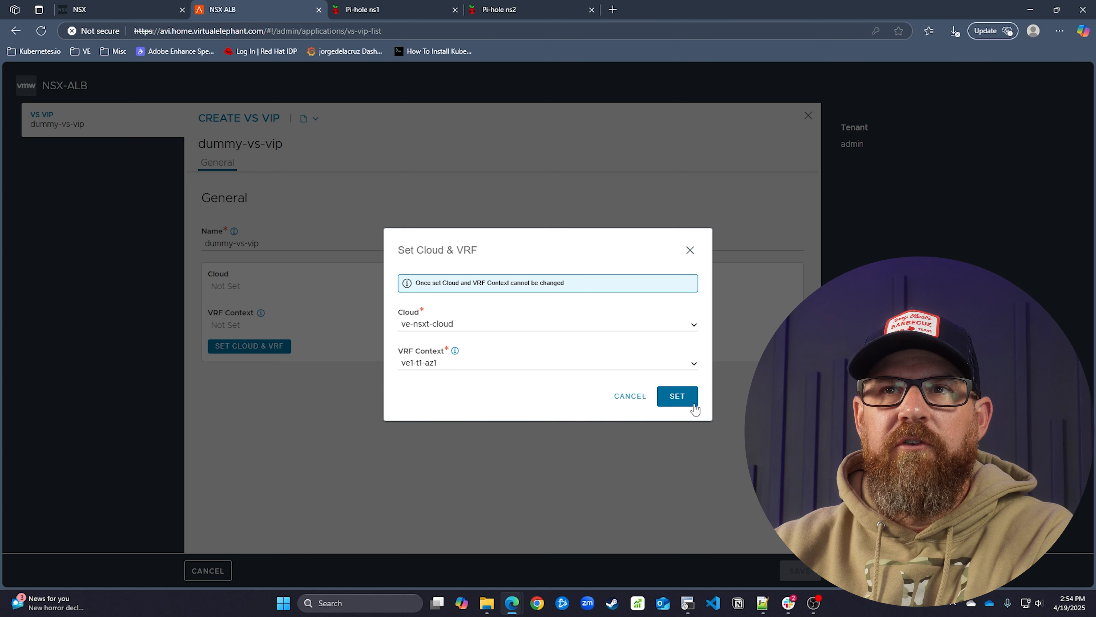
left_click(677, 397)
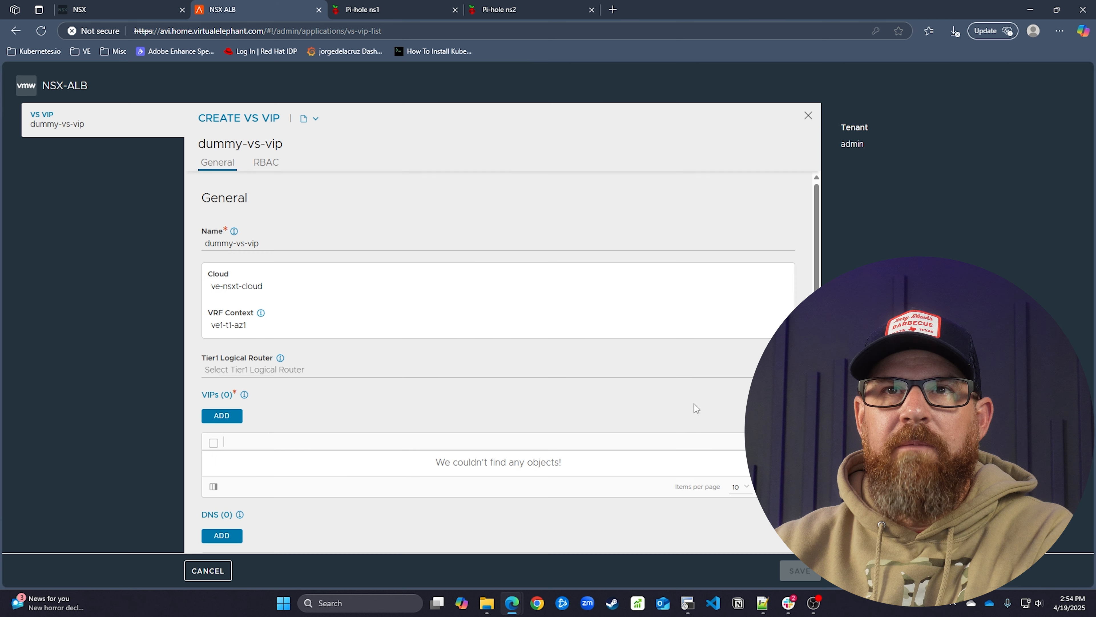
Choose ve1-t1-az1 as the Tier1 logical router and begin adding a VIP entry
left_click(431, 373)
left_click(437, 405)
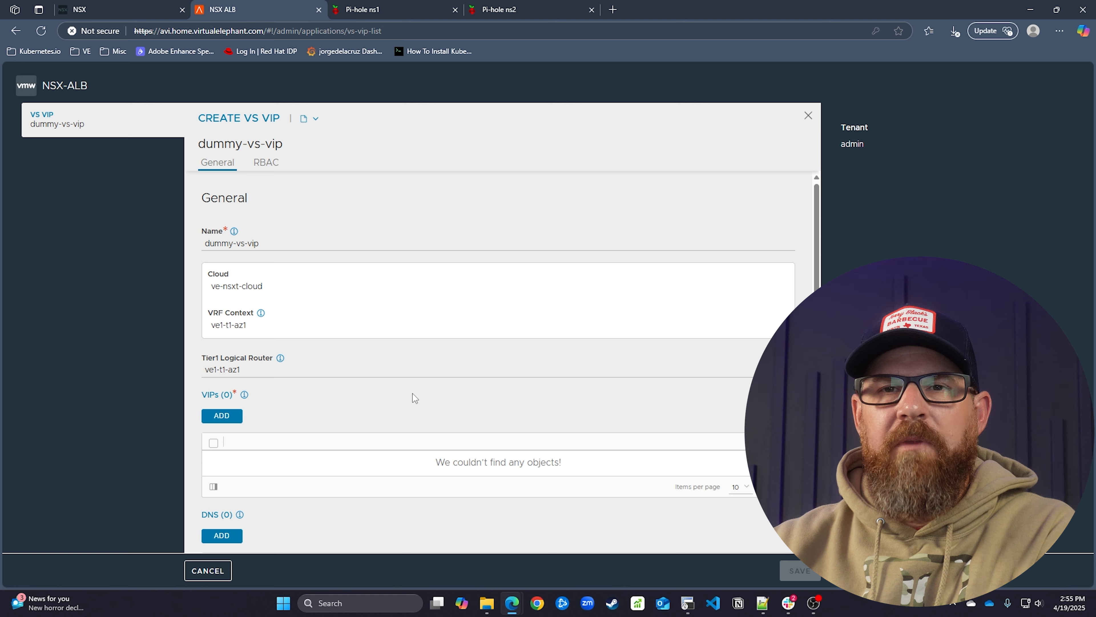
scroll(320, 357, "down", 3)
left_click(221, 301)
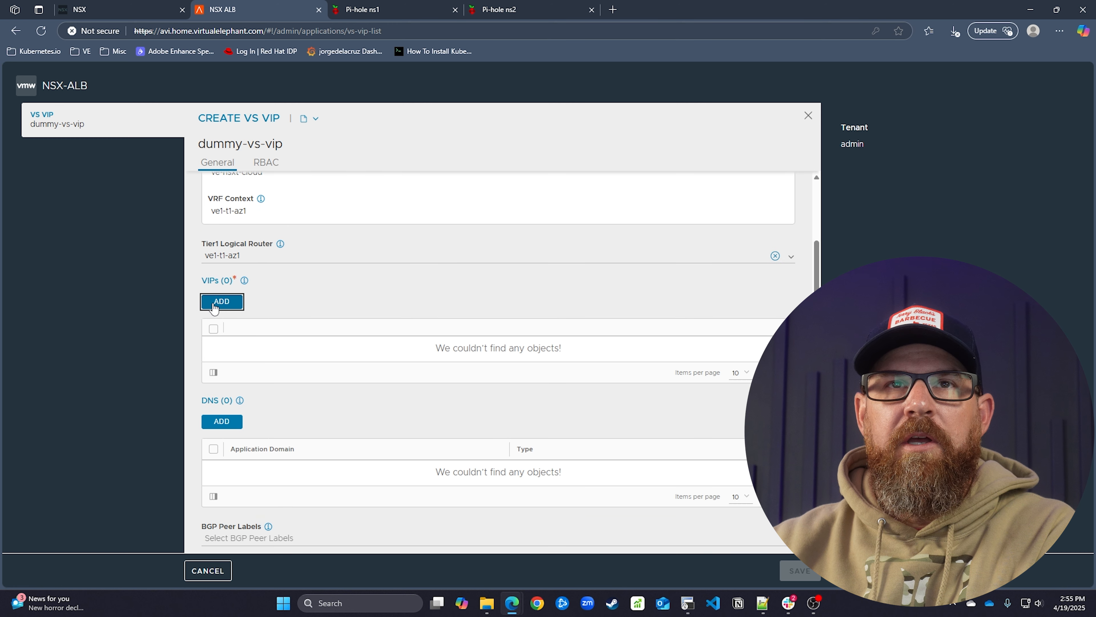
left_click(302, 357)
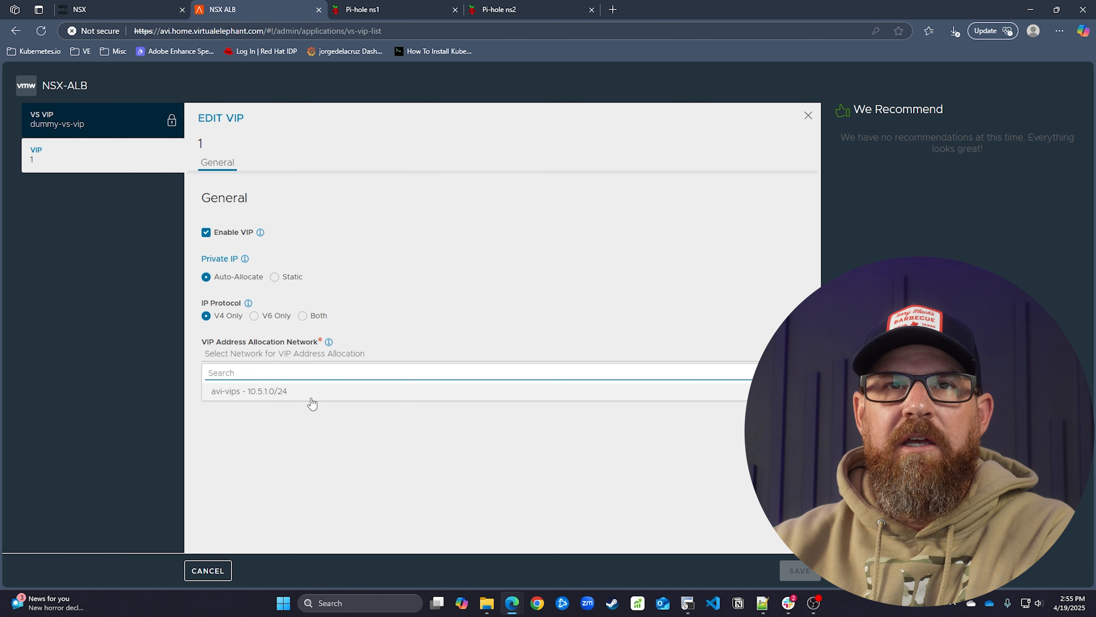
Allocate the VIP from avi-vips subnet 10.5.1.0/24 and save dummy-vs-vip, getting 10.5.1.10
left_click(311, 396)
left_click(304, 395)
left_click(306, 413)
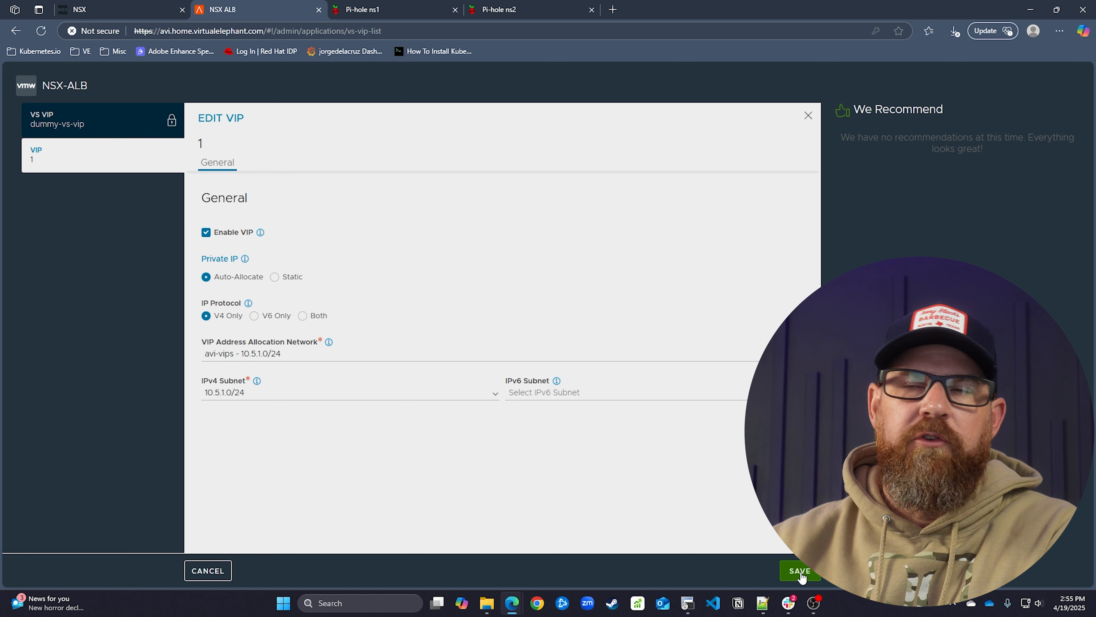
left_click(800, 572)
scroll(381, 423, "down", 4)
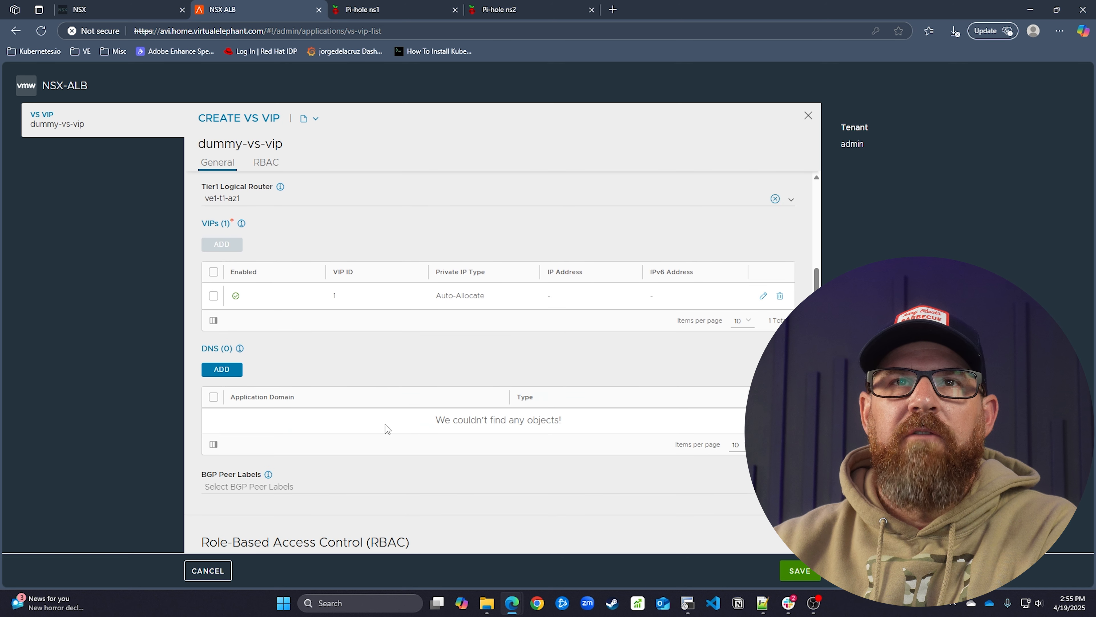
scroll(547, 466, "down", 4)
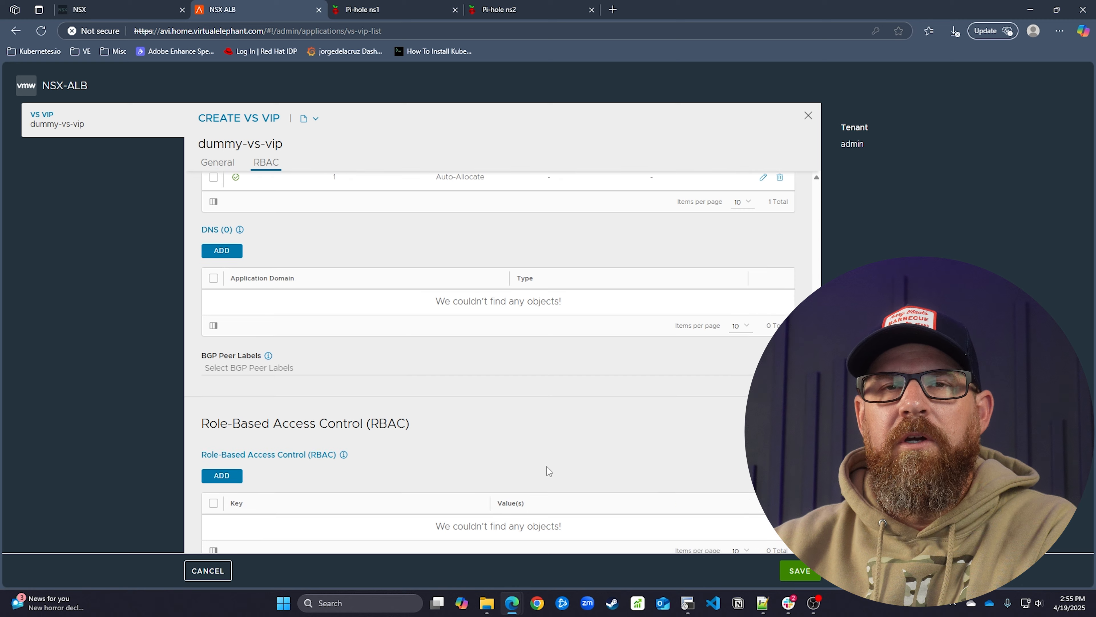
left_click(800, 572)
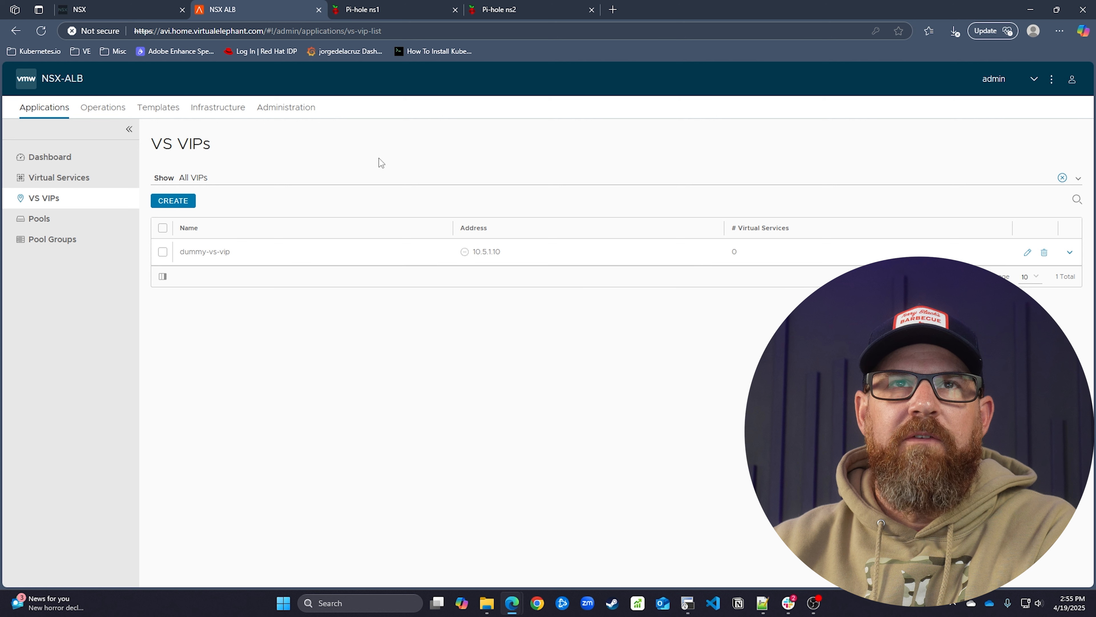
Start a basic-setup virtual service in ve-nsxt-cloud with VRF context ve1-t1-az1
left_click(97, 178)
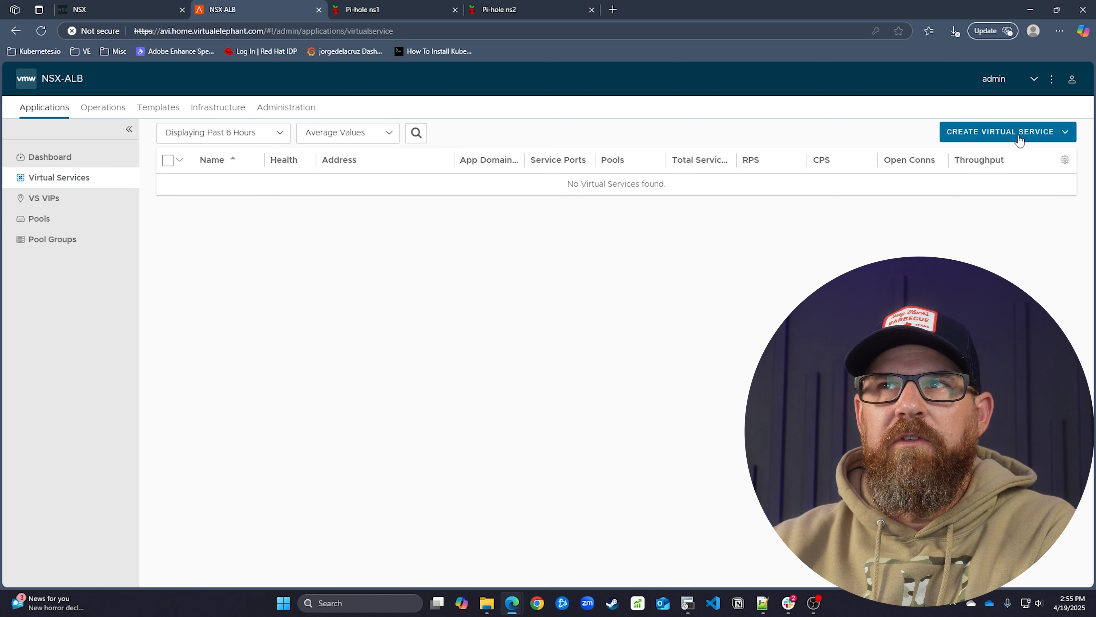
left_click(1033, 132)
left_click(1031, 160)
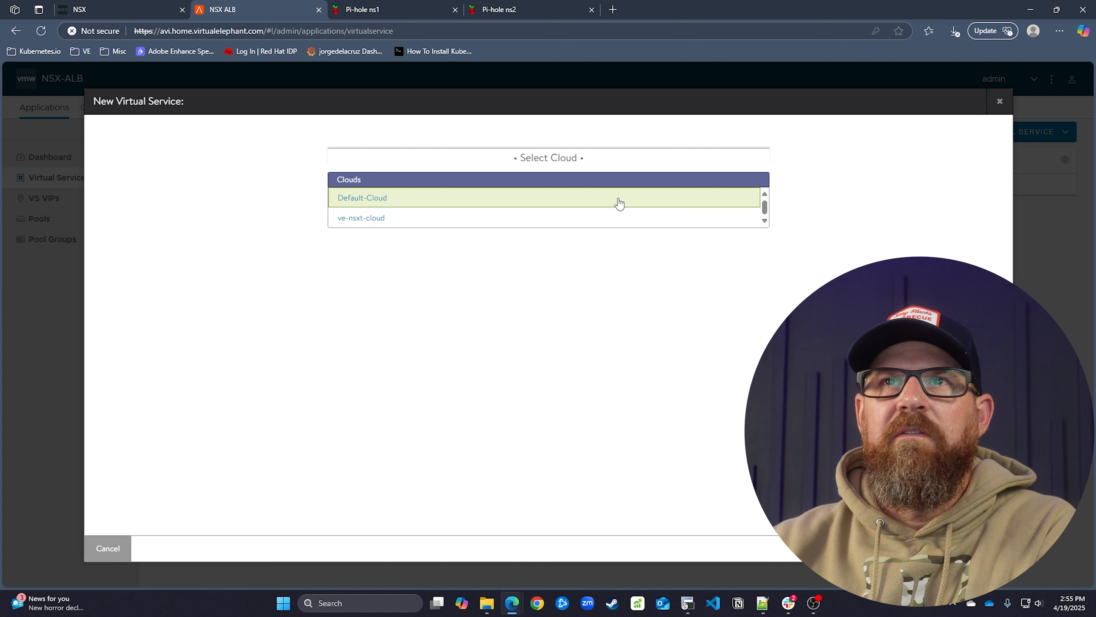
left_click(353, 219)
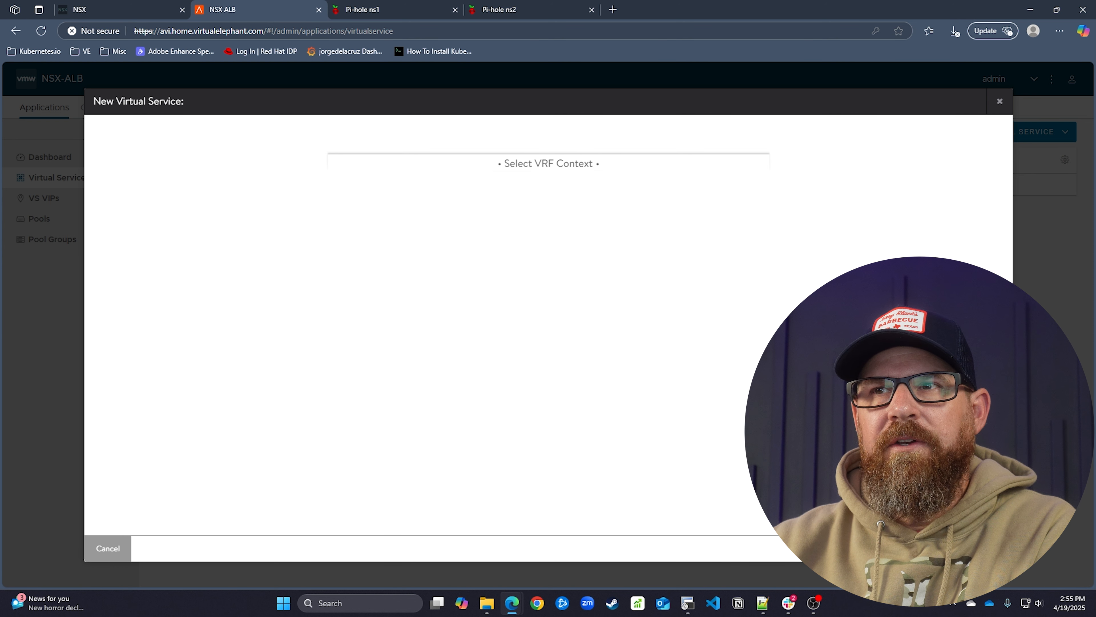
left_click(476, 189)
left_click(472, 244)
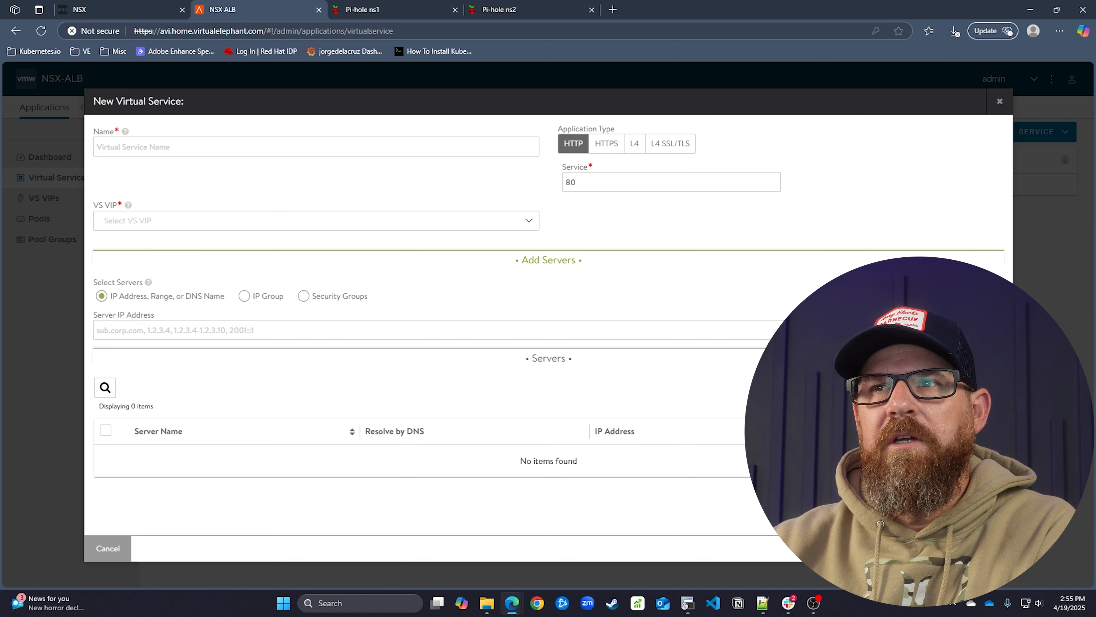
Name it dummy-nginx-vs, attach VS VIP dummy-vs-vip, and save
left_click(273, 147)
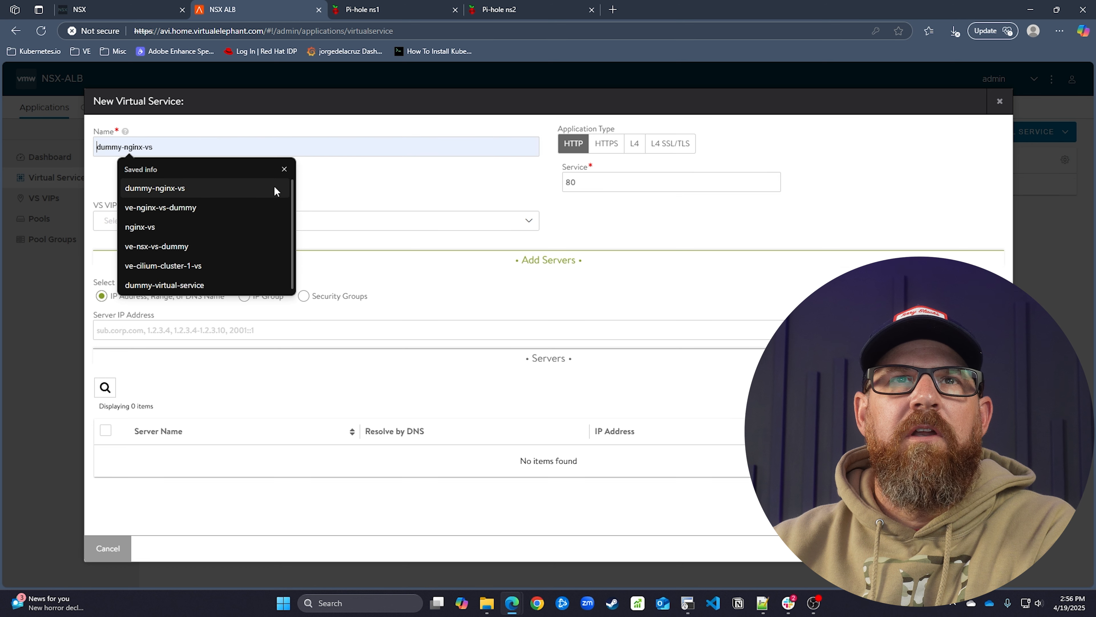
left_click(372, 188)
left_click(316, 150)
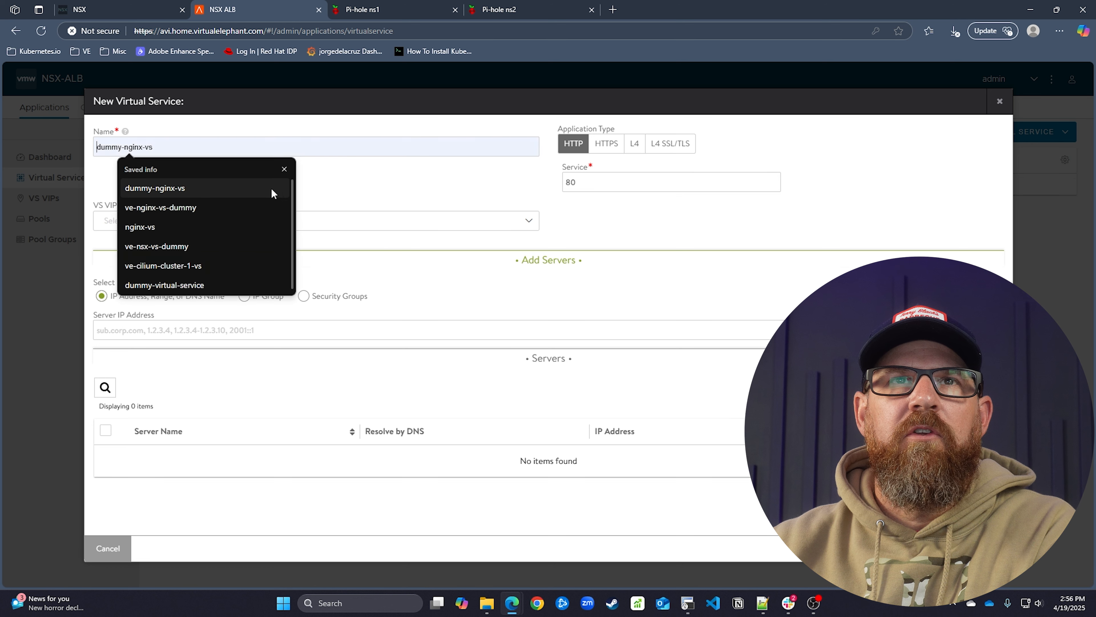
left_click(271, 188)
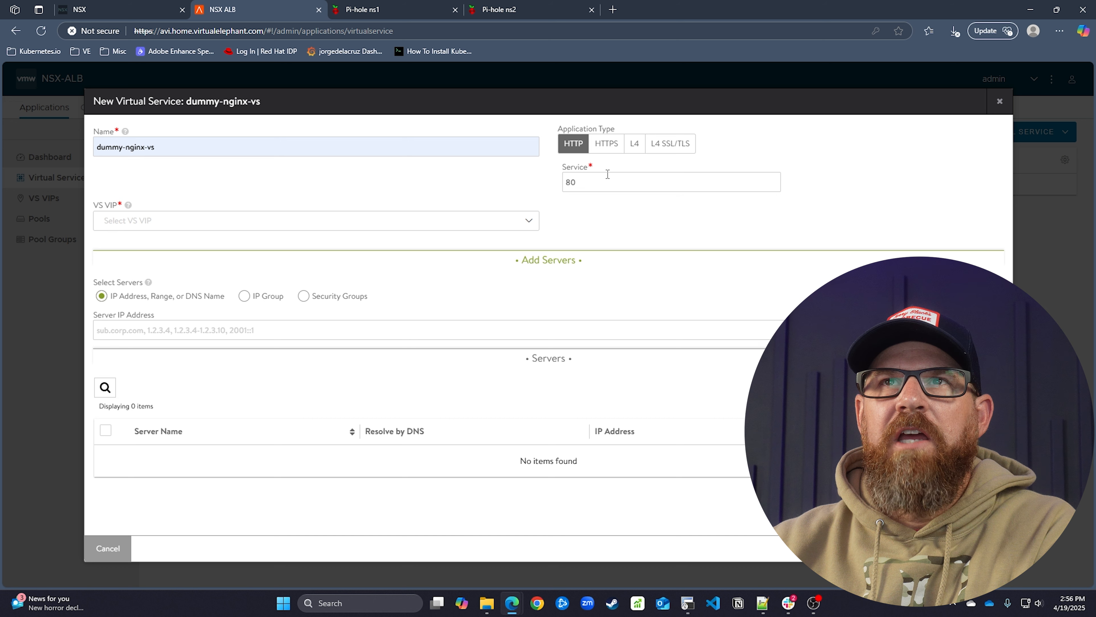
left_click(378, 221)
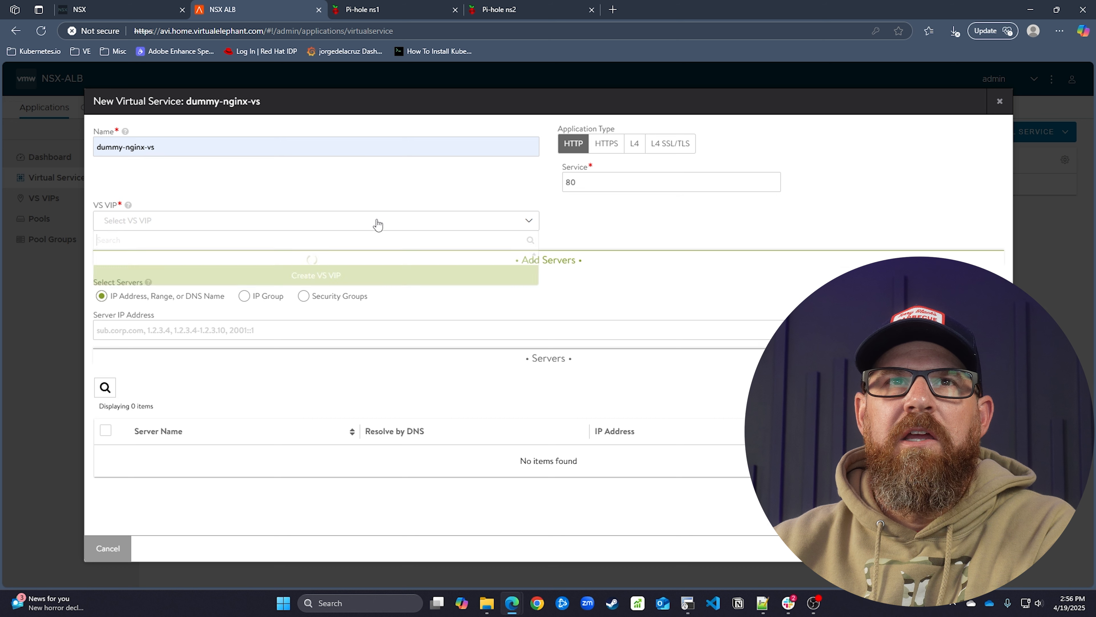
left_click(350, 260)
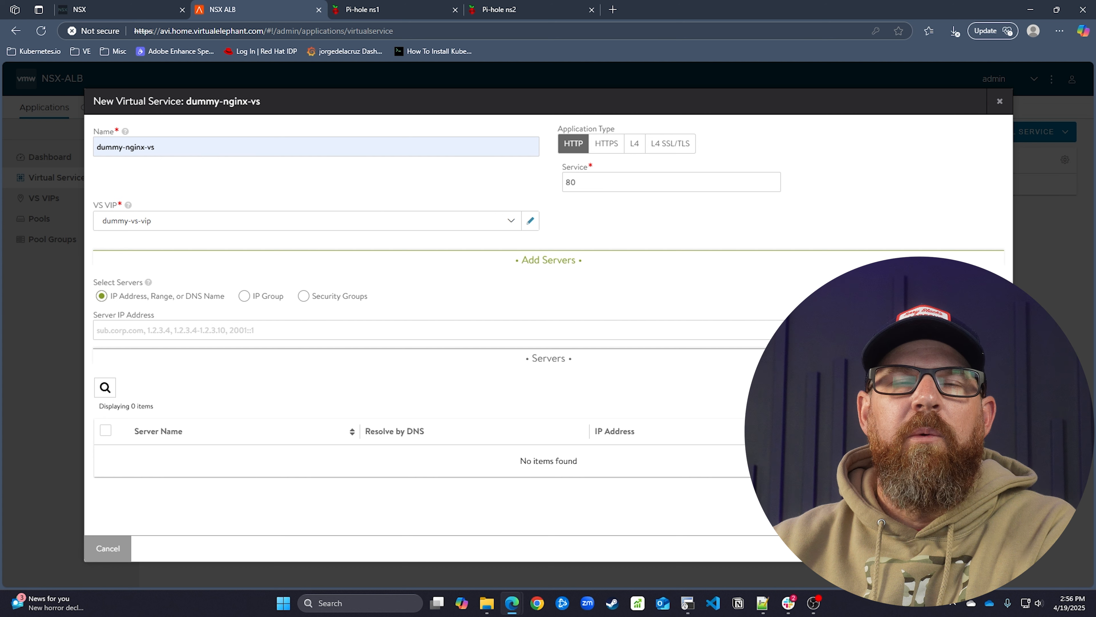
left_click(993, 548)
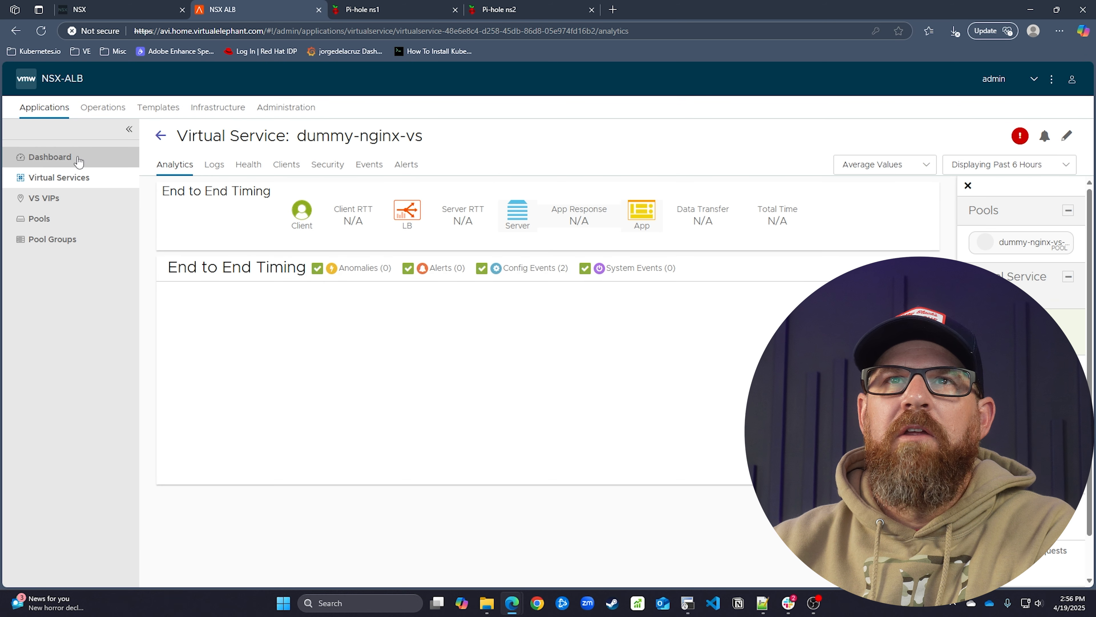
Check the dashboard's alert showing dummy-nginx-vs is down awaiting Service Engine image creation
mouse_move(403, 152)
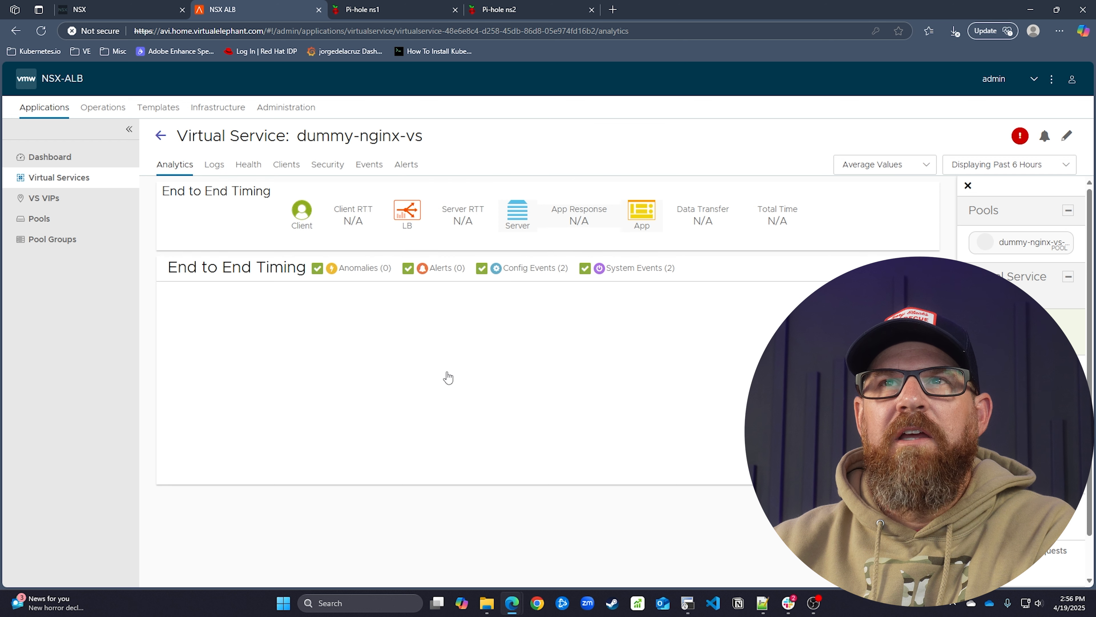
left_click(86, 159)
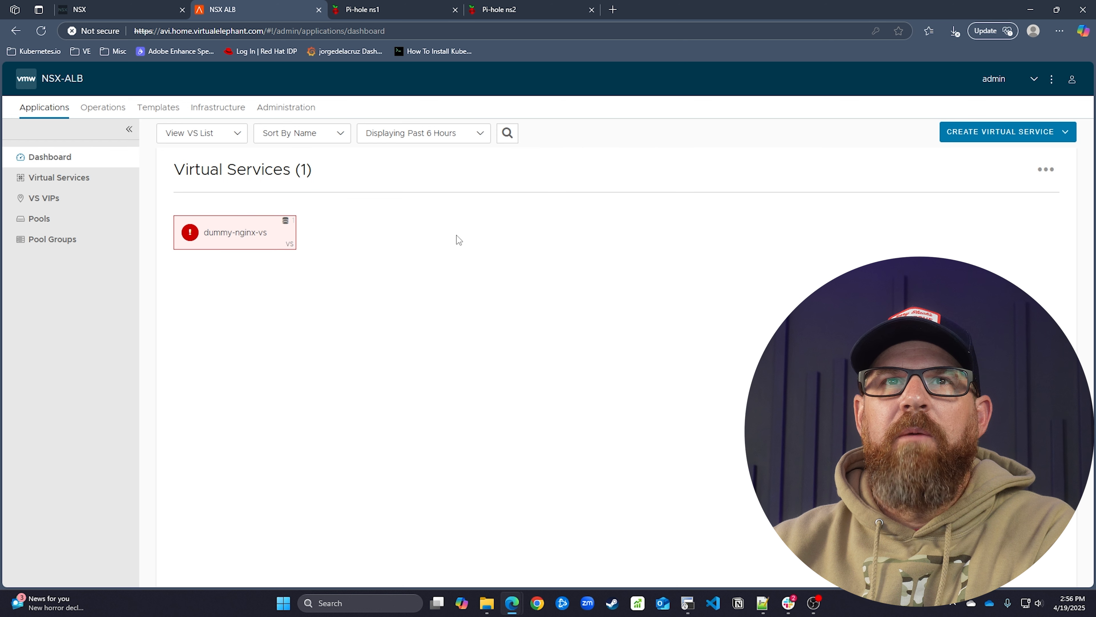
mouse_move(189, 236)
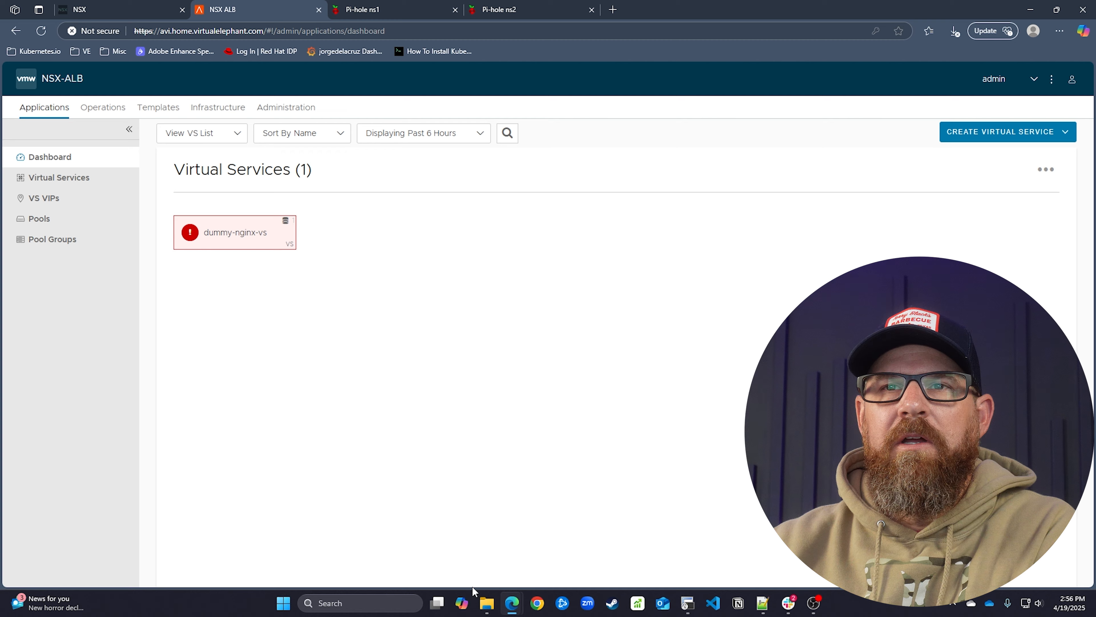
mouse_move(512, 603)
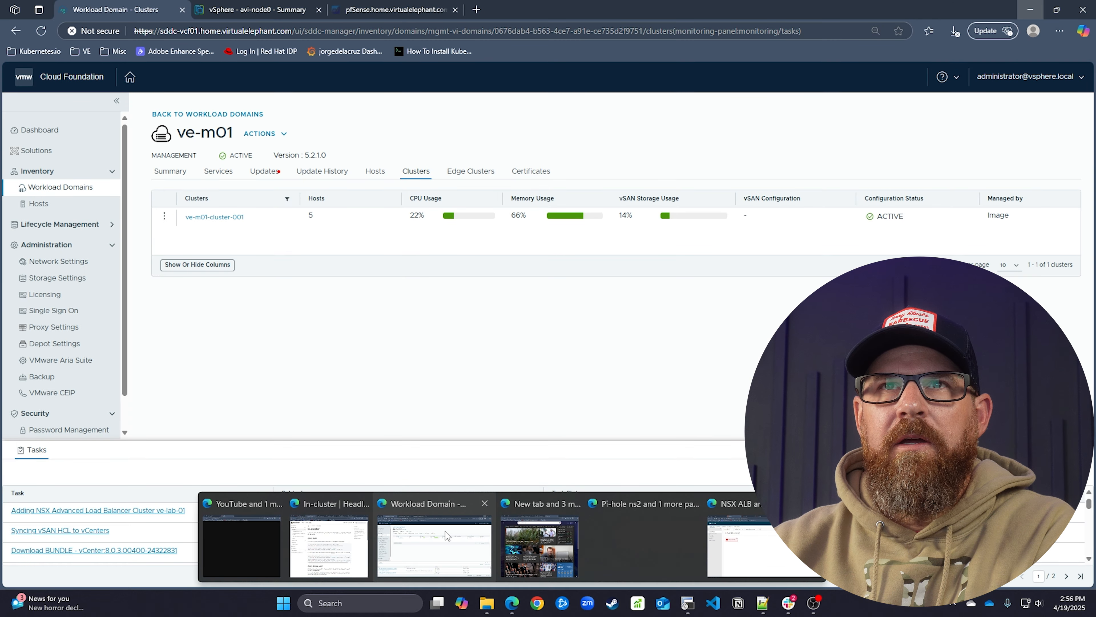
On avi-node0's vSphere page, watch Recent Tasks until the 22.1.7-9093 upload to ve-content-library completes
left_click(446, 531)
left_click(266, 12)
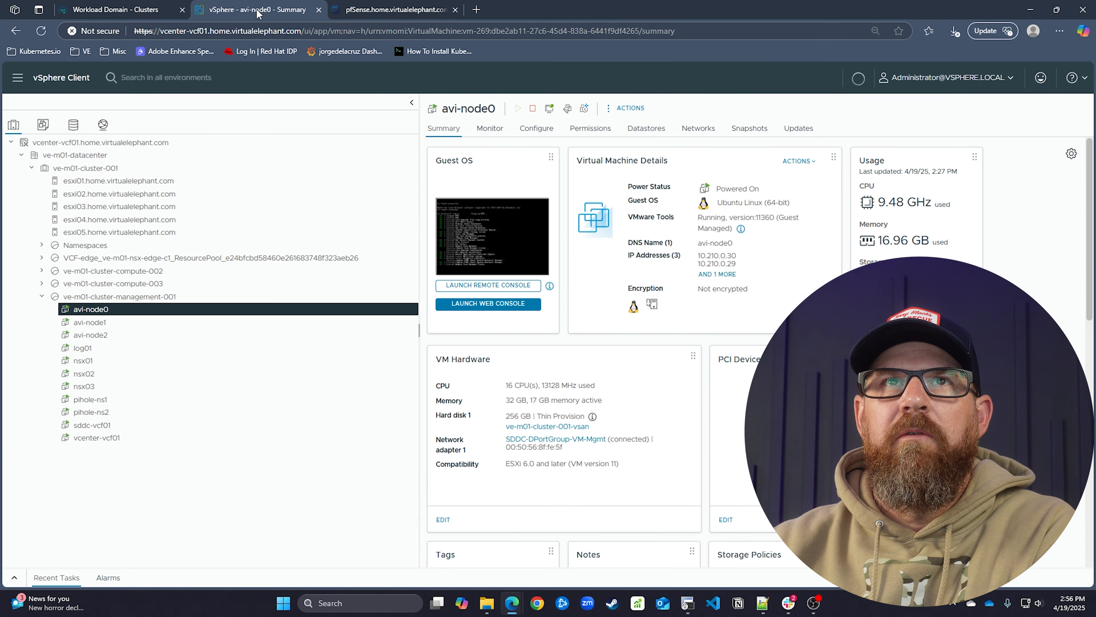
left_click(15, 577)
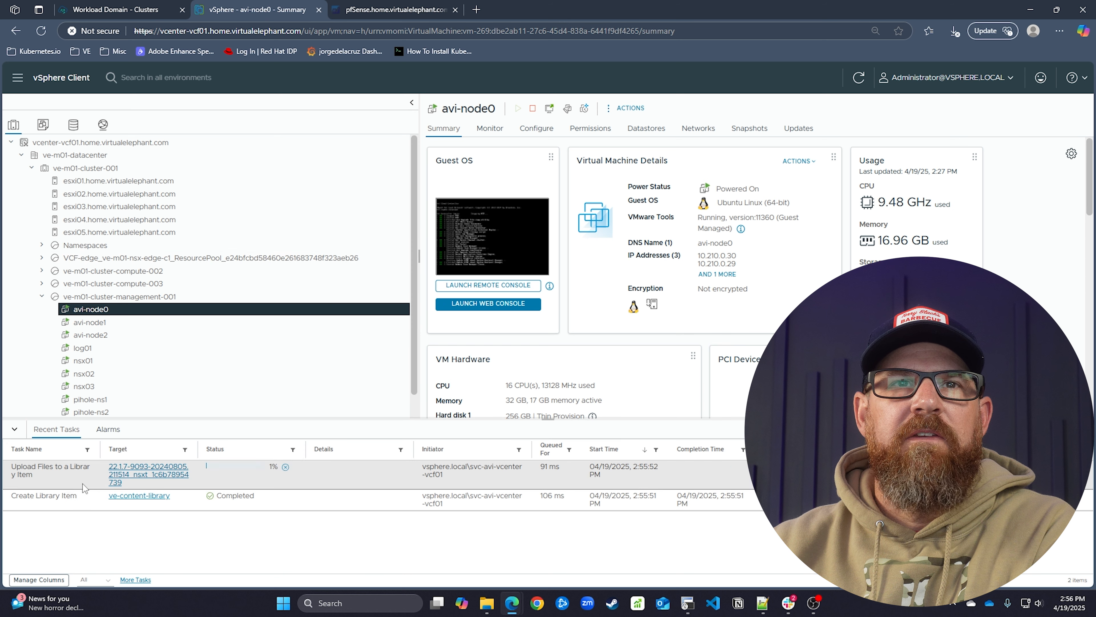
left_click_drag(100, 451, 145, 455)
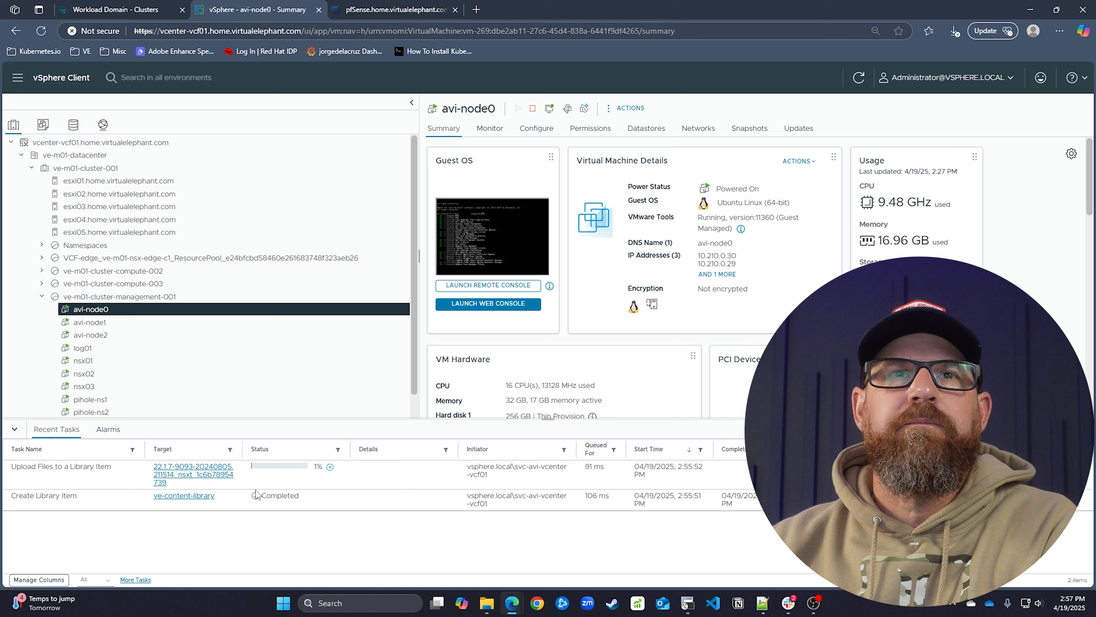
scroll(221, 364, "down", 1)
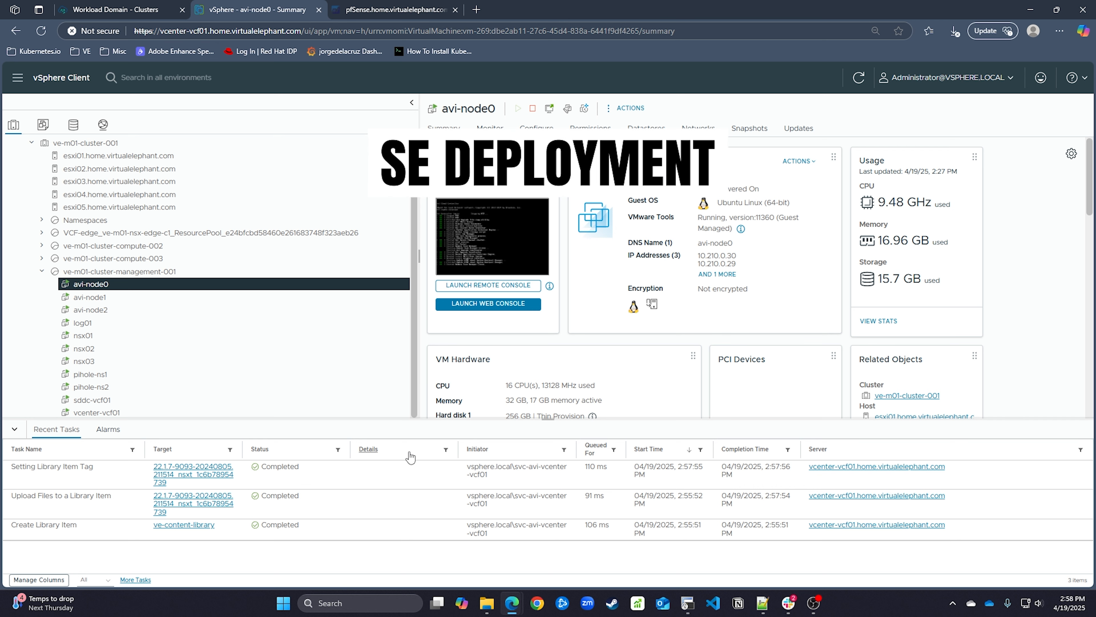
Review the event log of the dummy-nginx-vs virtual service
mouse_move(512, 603)
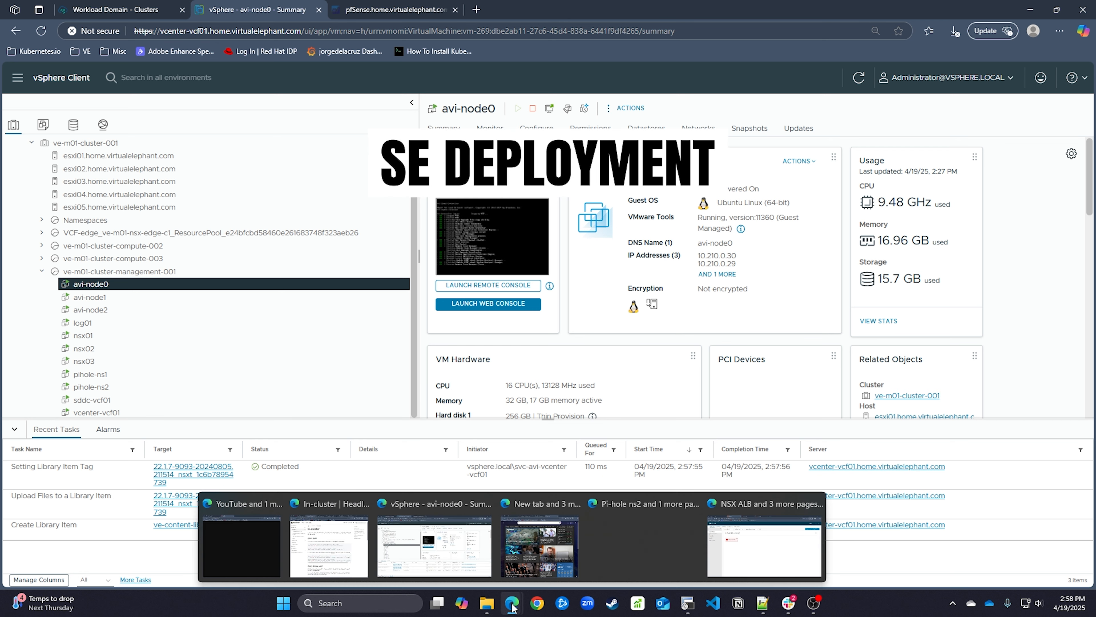
left_click(643, 538)
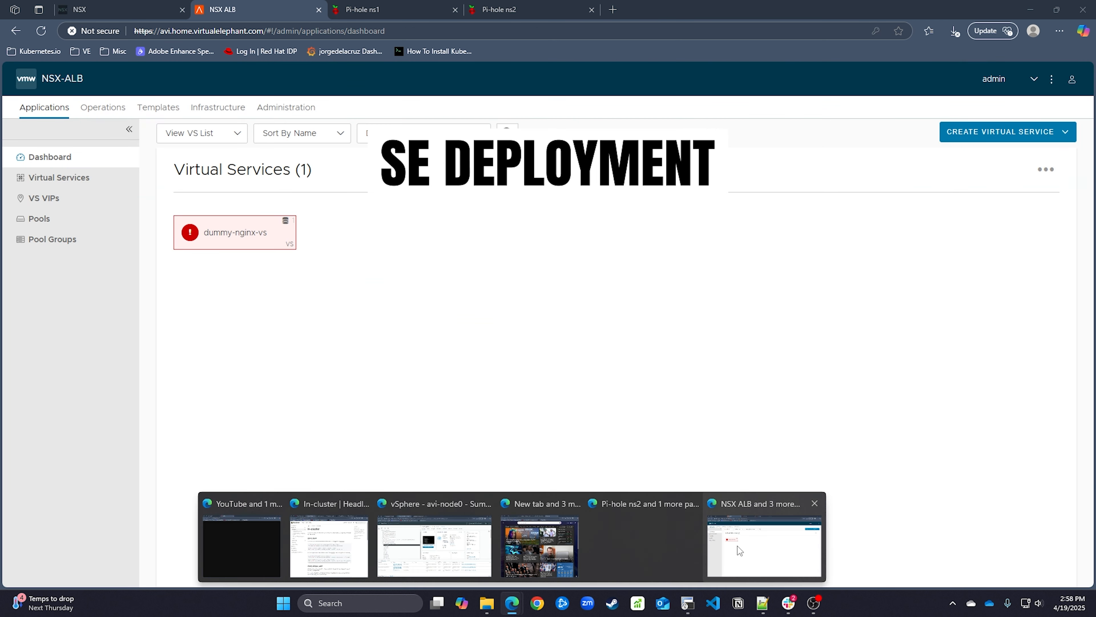
left_click(189, 235)
left_click(368, 165)
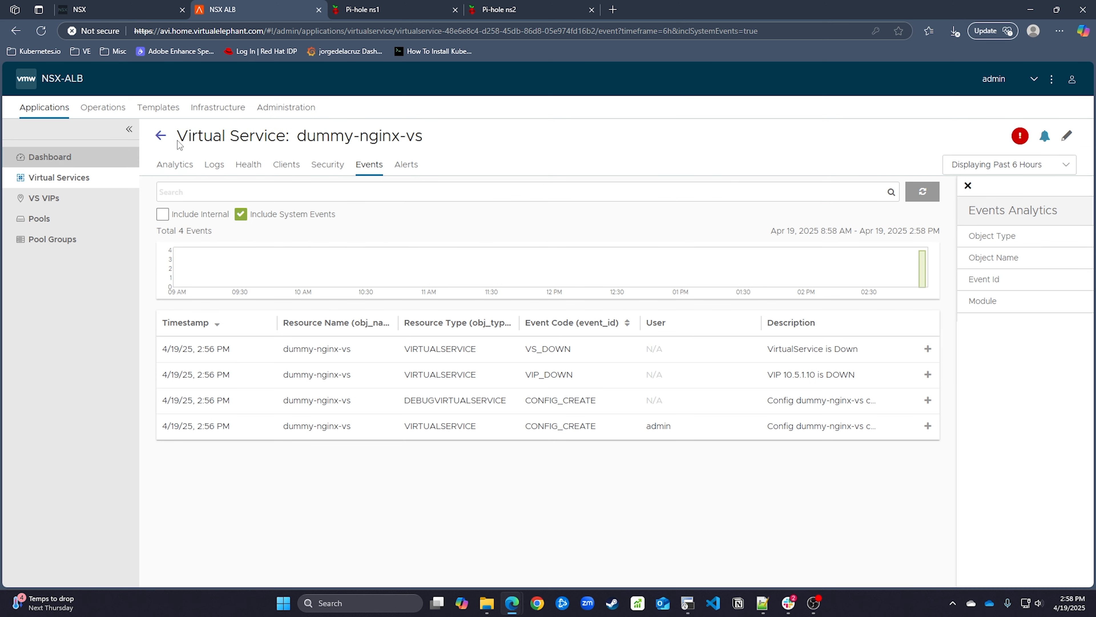
left_click(285, 107)
Confirm ve-nsxt-cloud has no Service Engines yet, then return to vSphere
left_click(218, 107)
left_click(61, 198)
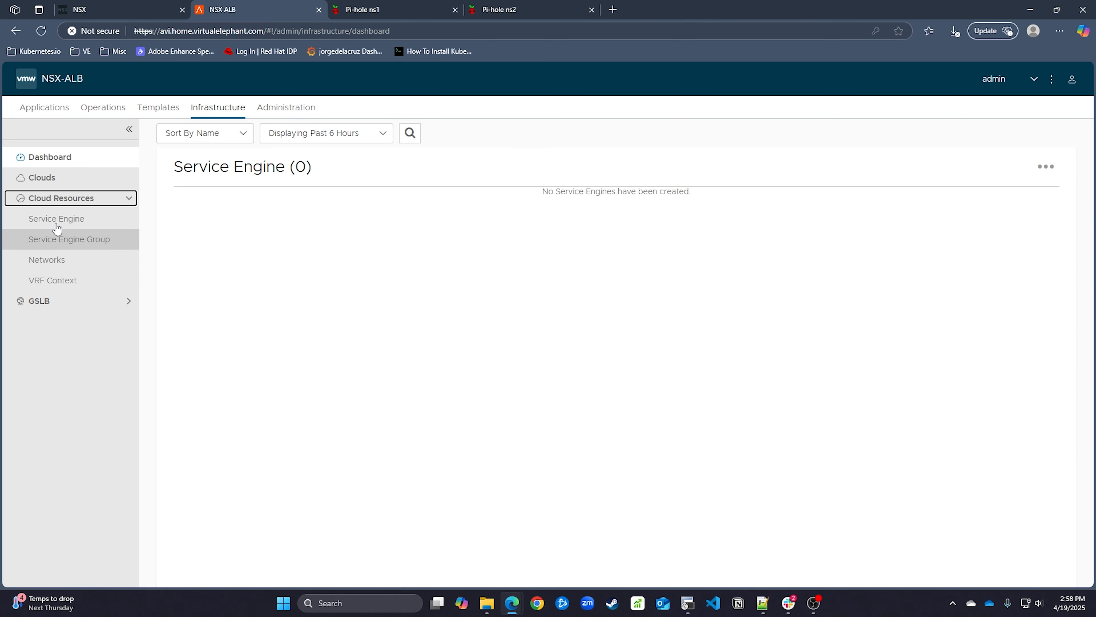
left_click(56, 218)
left_click(325, 137)
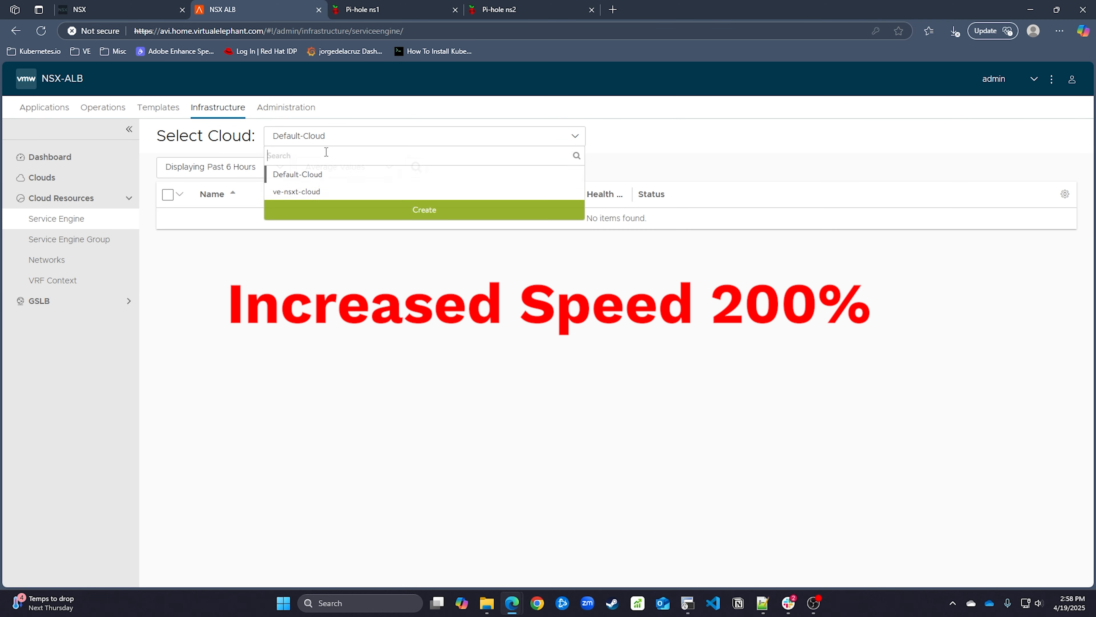
left_click(324, 190)
mouse_move(511, 602)
left_click(445, 571)
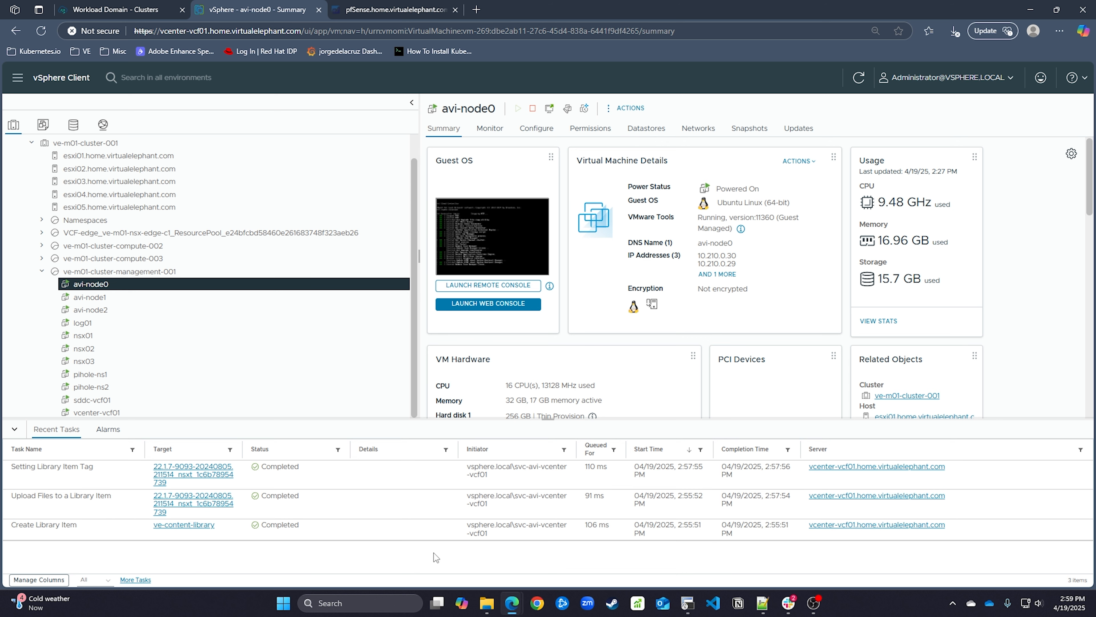
Switch back to the NSX ALB window to view the ve-nsxt-cloud Service Engine list, still empty
mouse_move(512, 602)
left_click(815, 544)
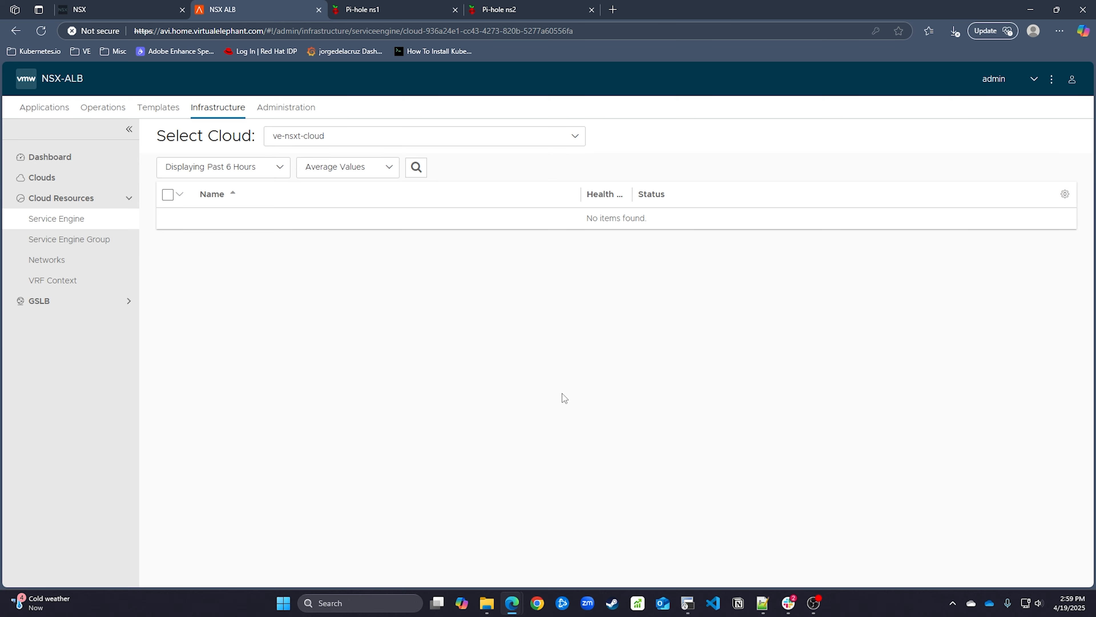
mouse_move(512, 603)
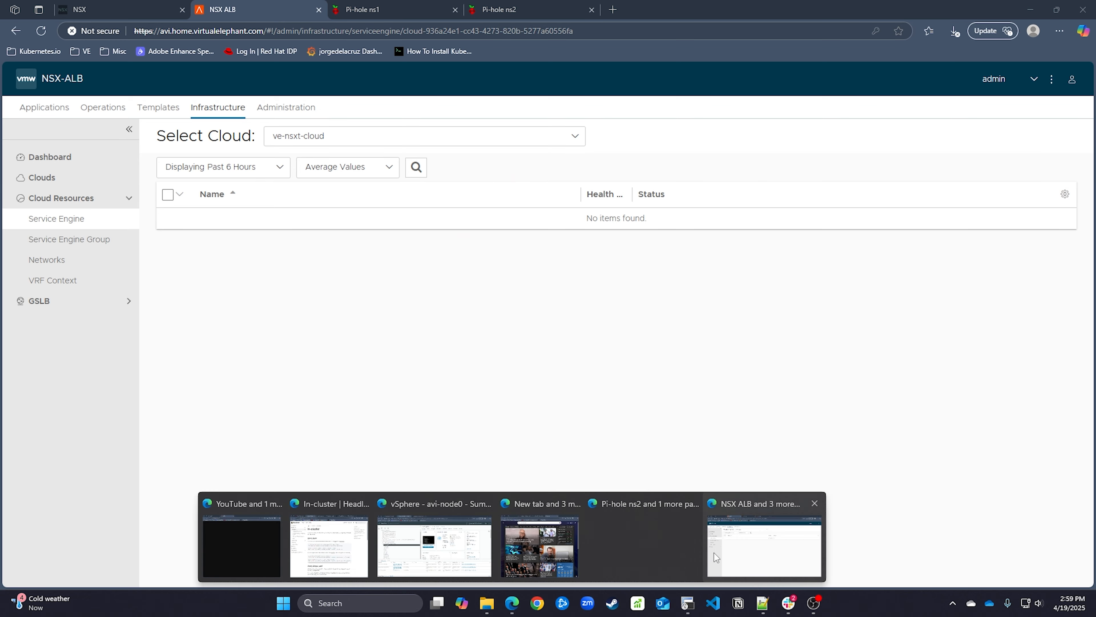